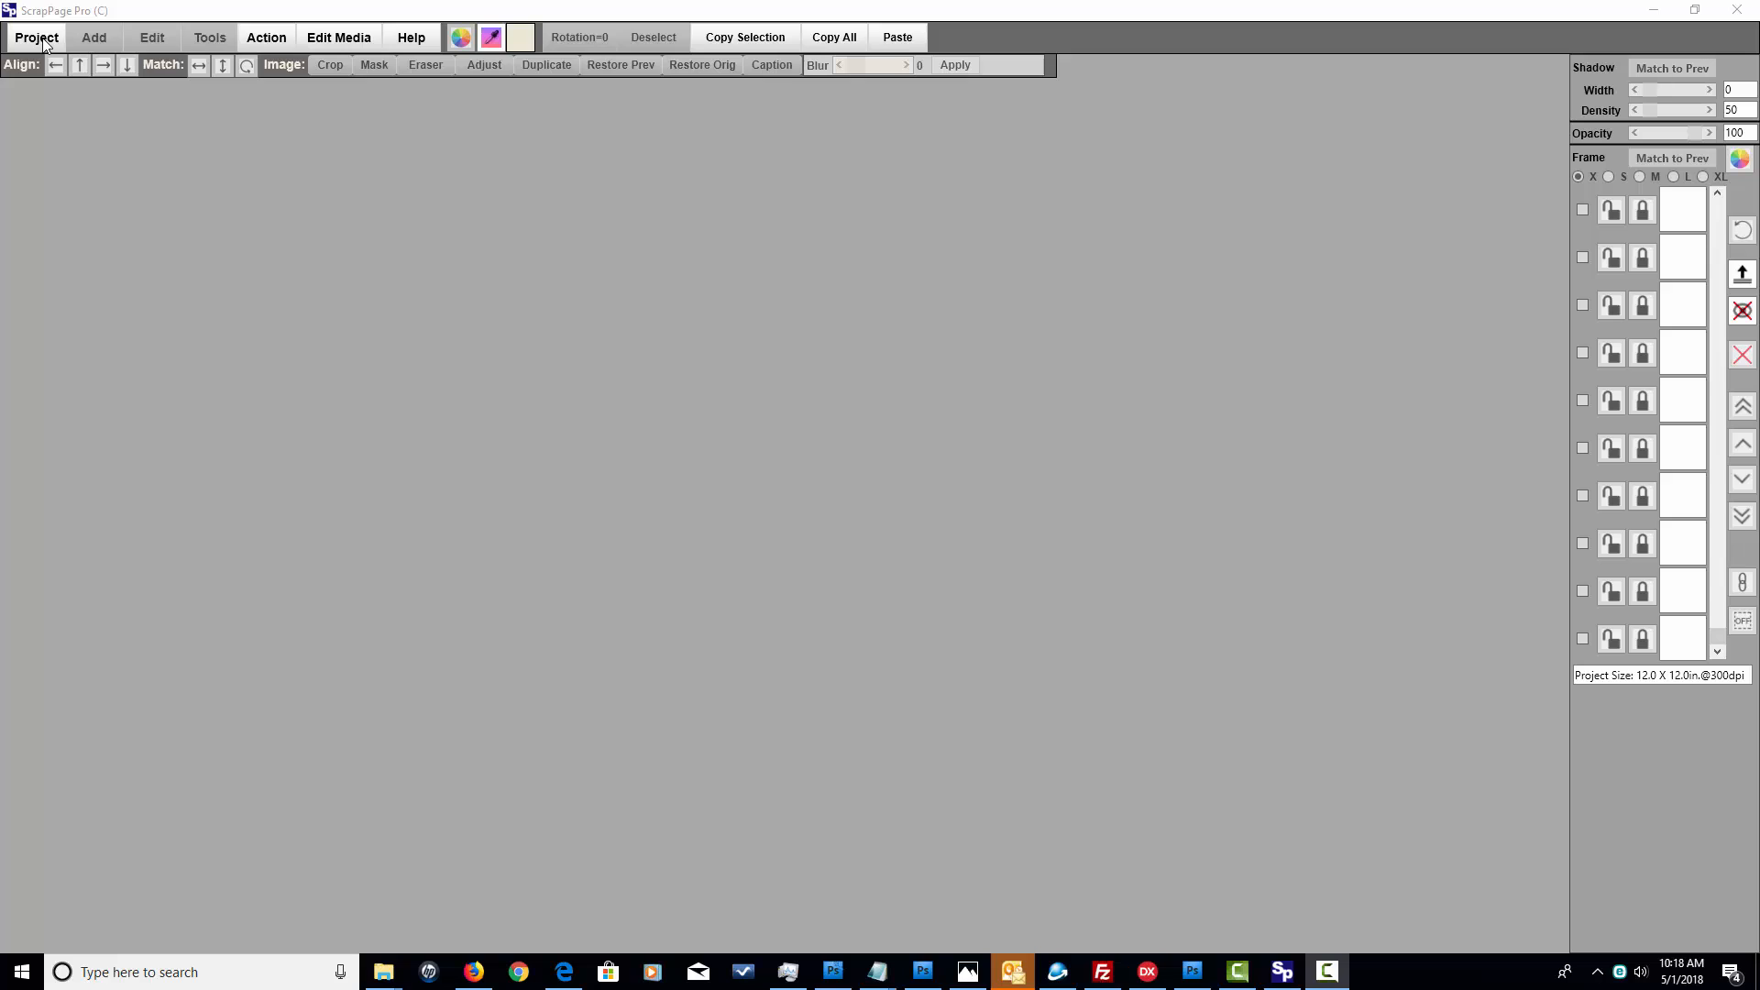
- Create a new picture project using Paper7.jpg as the background
{"action": "left_click", "coordinate": [38, 37]}
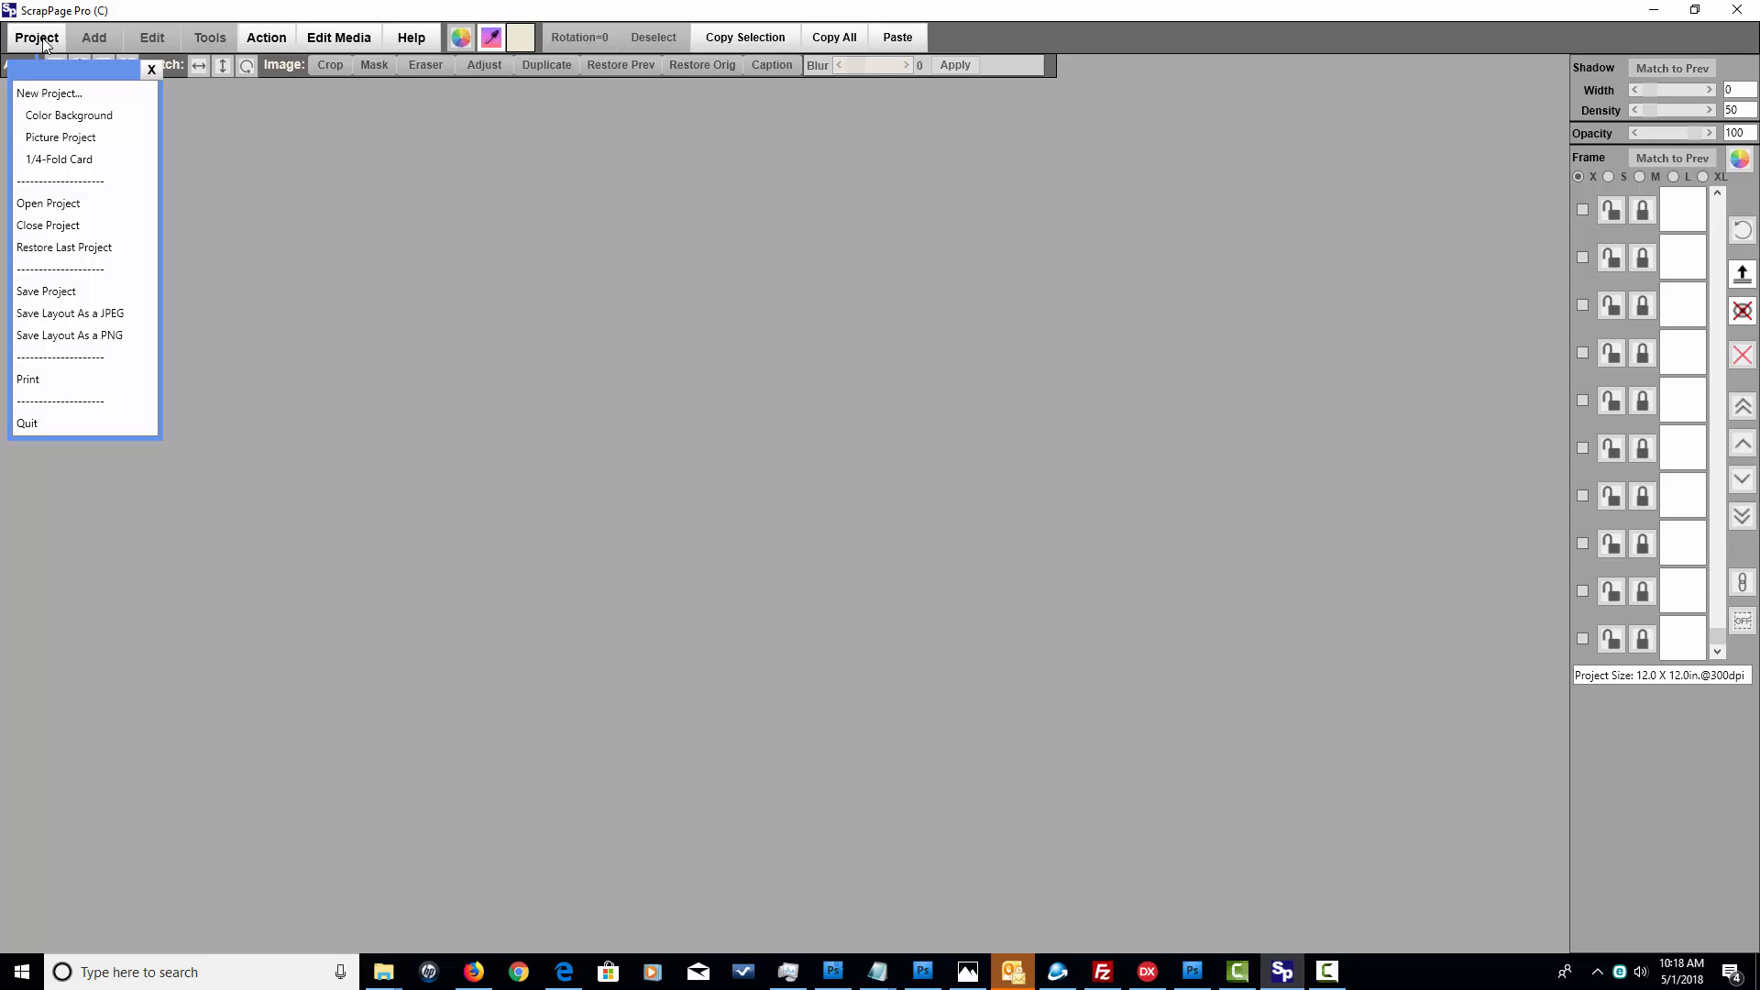
{"action": "left_click", "coordinate": [43, 140]}
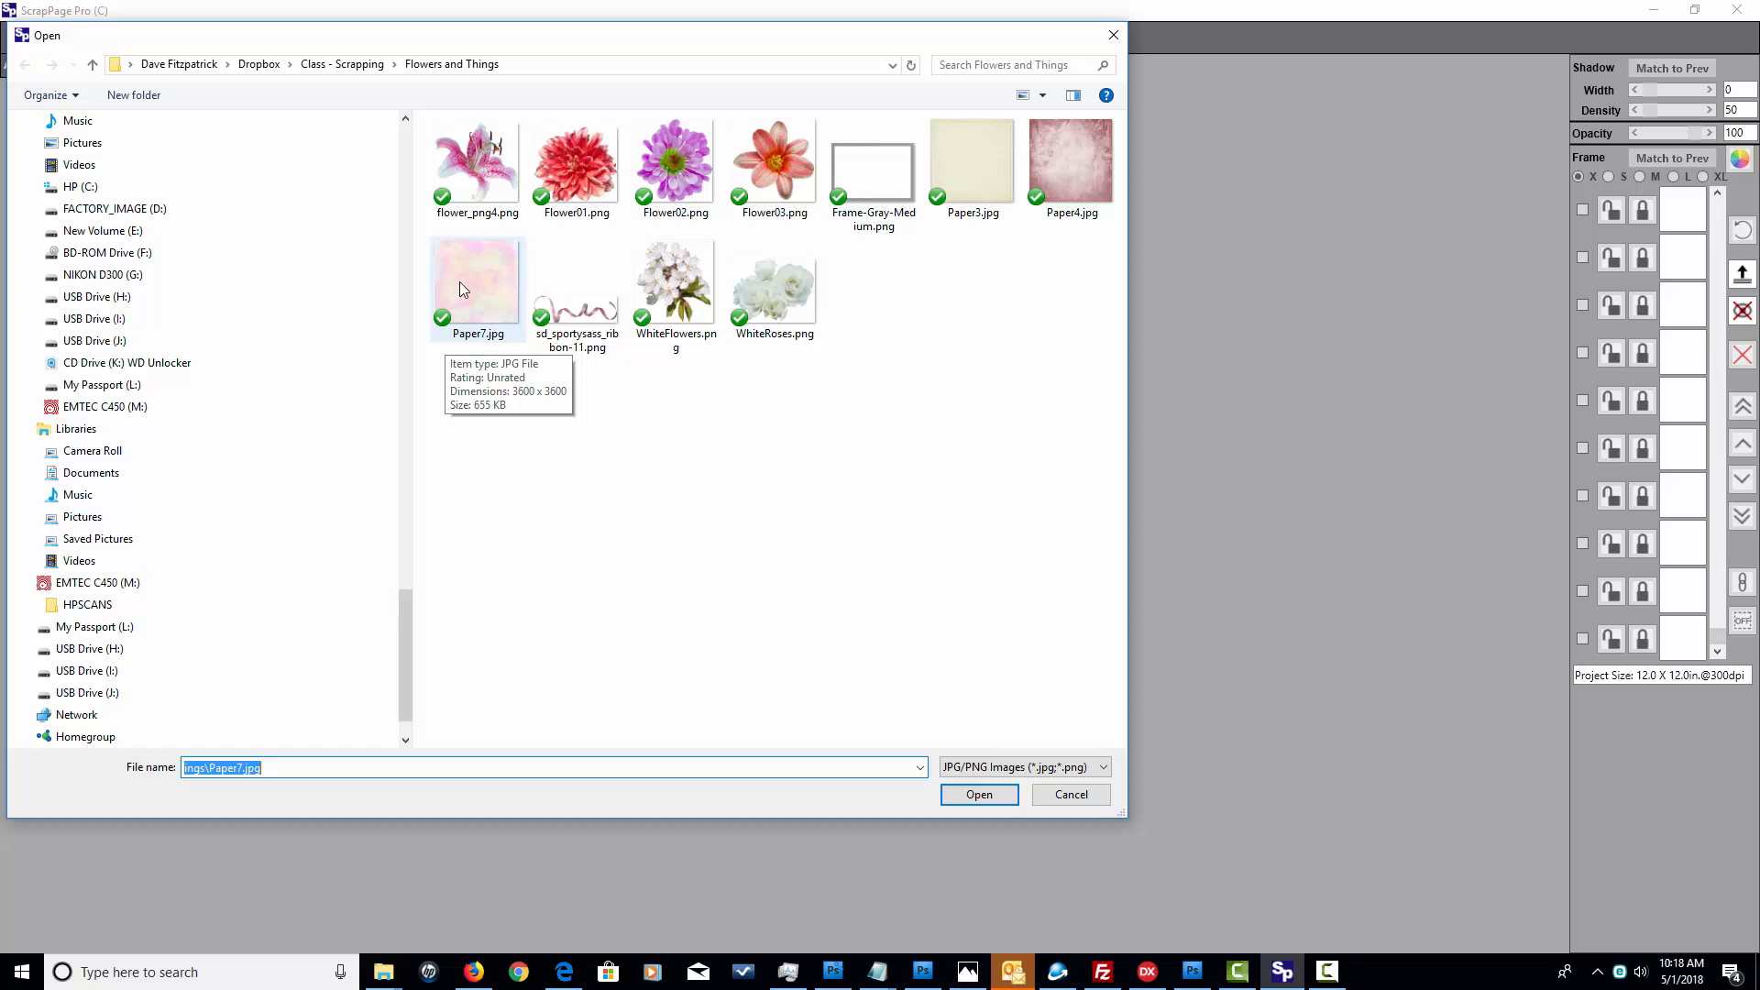
{"action": "left_click", "coordinate": [979, 795]}
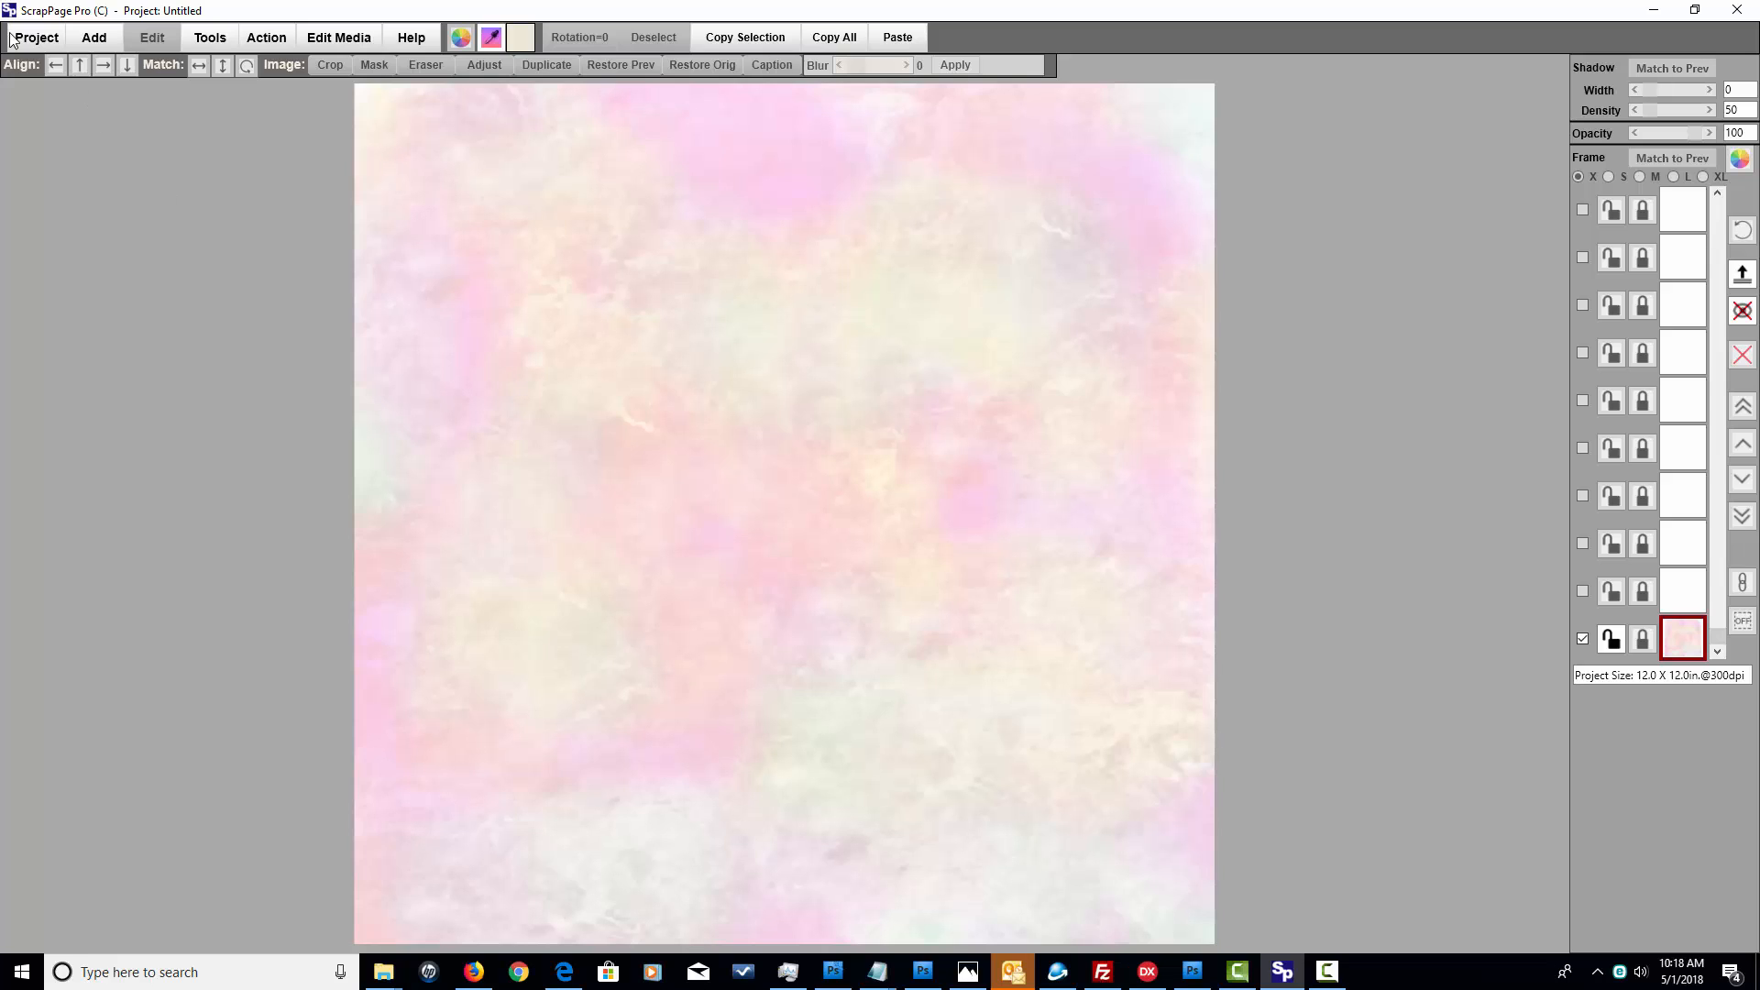
- Create a new square color-background project in tan #BAAD87 with the standard texture SPTX-Pastel_Ridged.jpg
{"action": "left_click", "coordinate": [36, 38]}
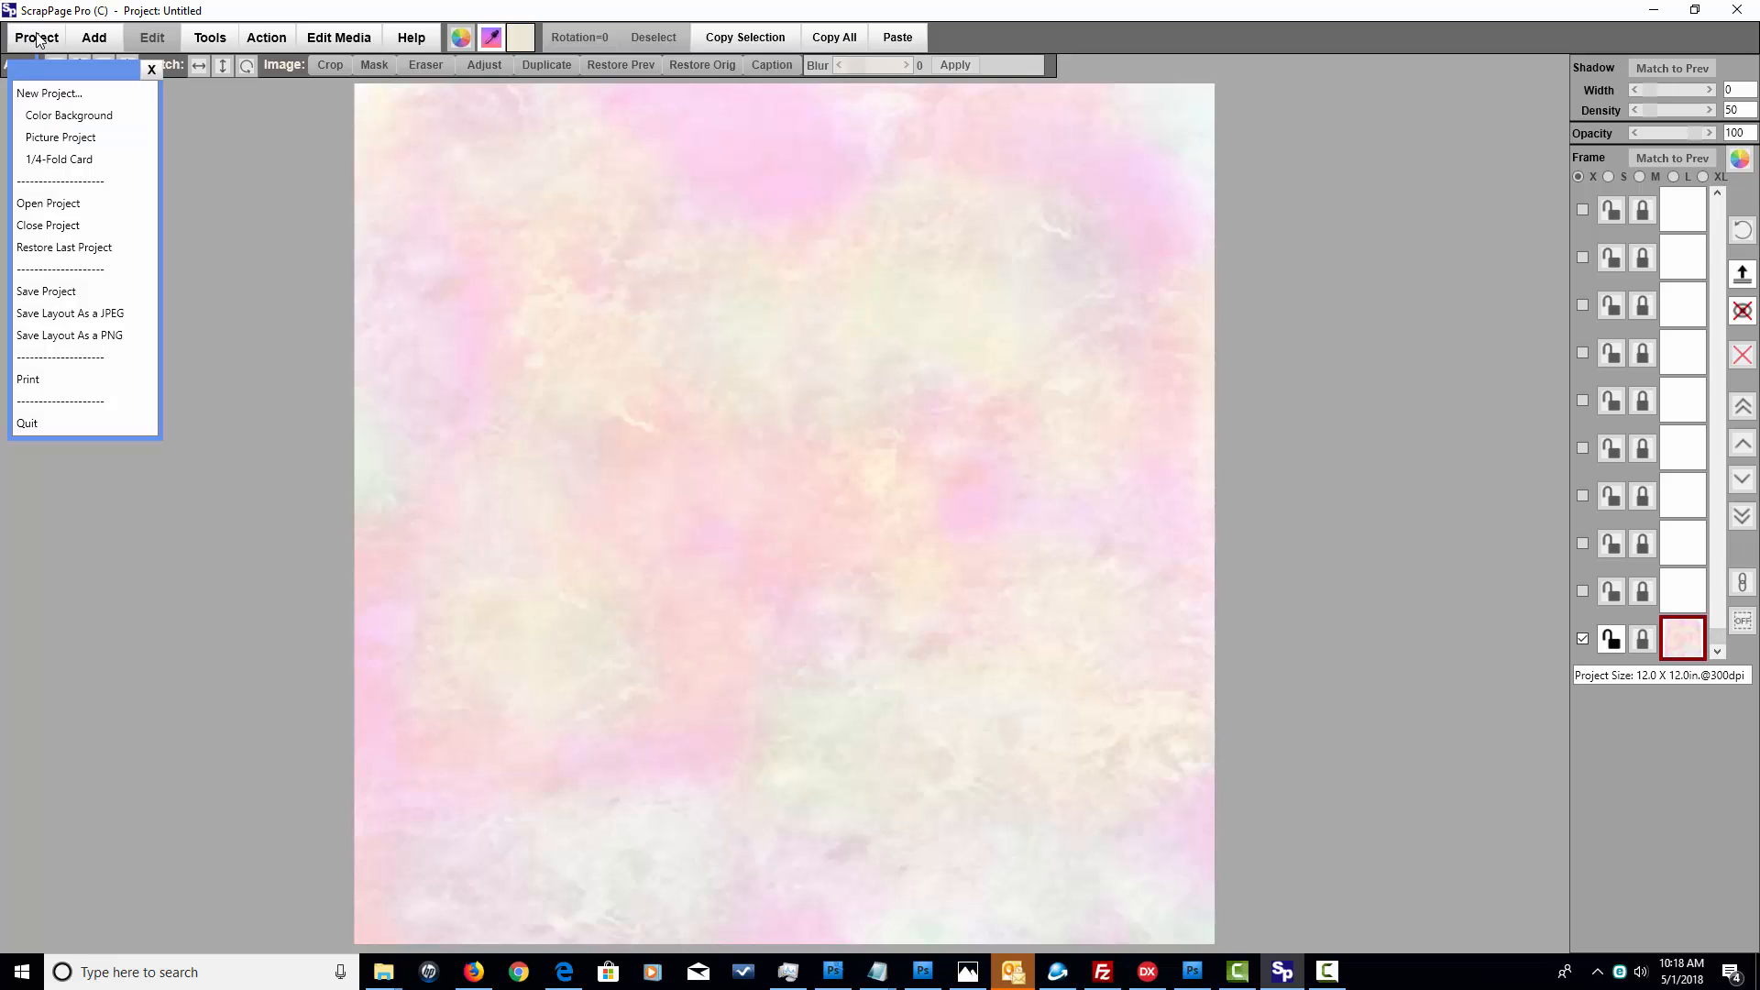
{"action": "left_click", "coordinate": [51, 116]}
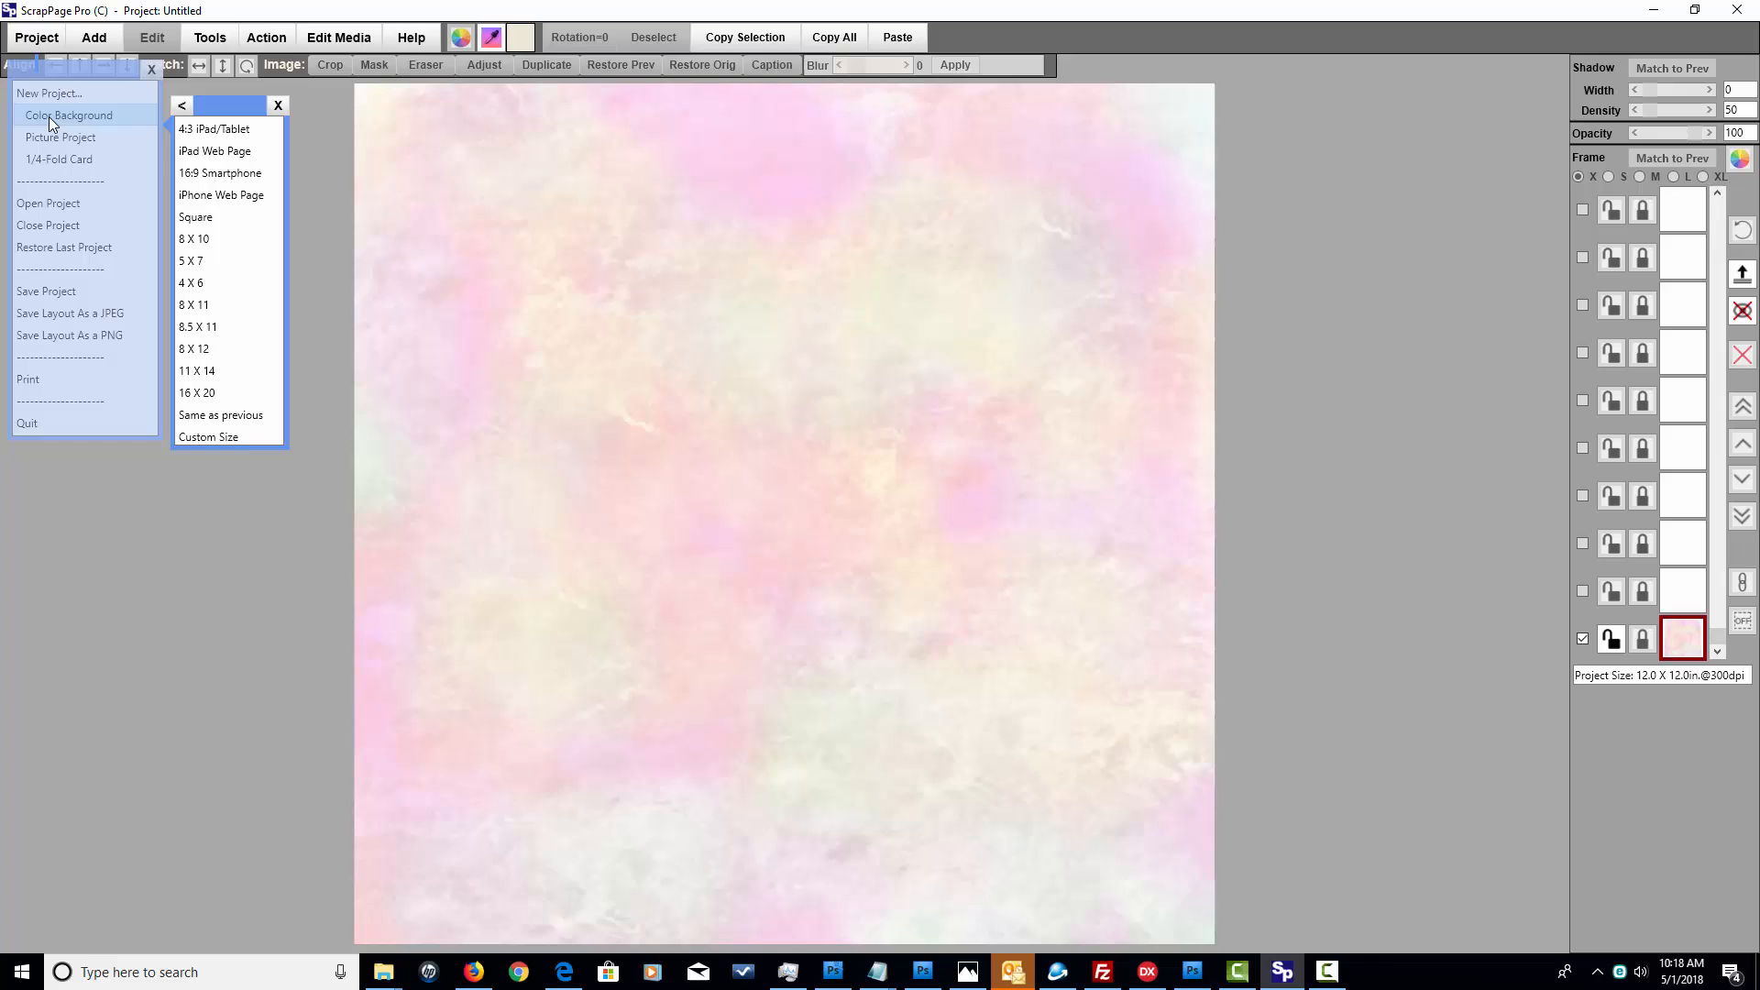
{"action": "left_click", "coordinate": [208, 218]}
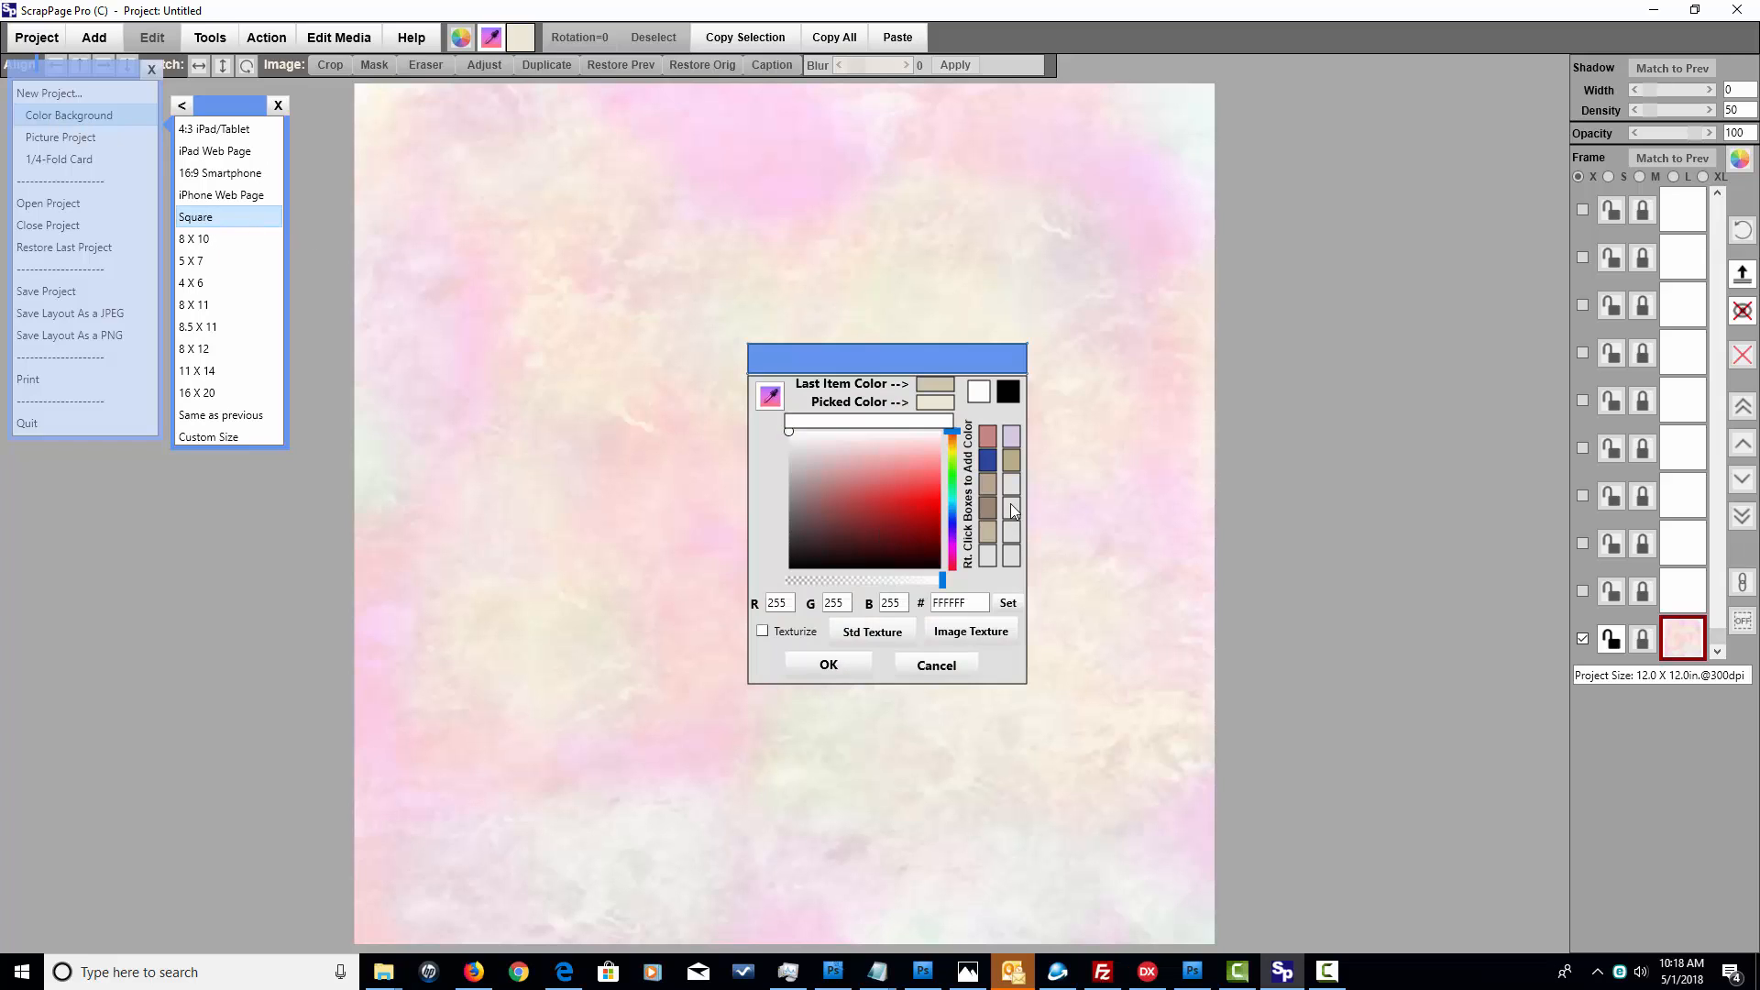
{"action": "left_click", "coordinate": [1012, 459]}
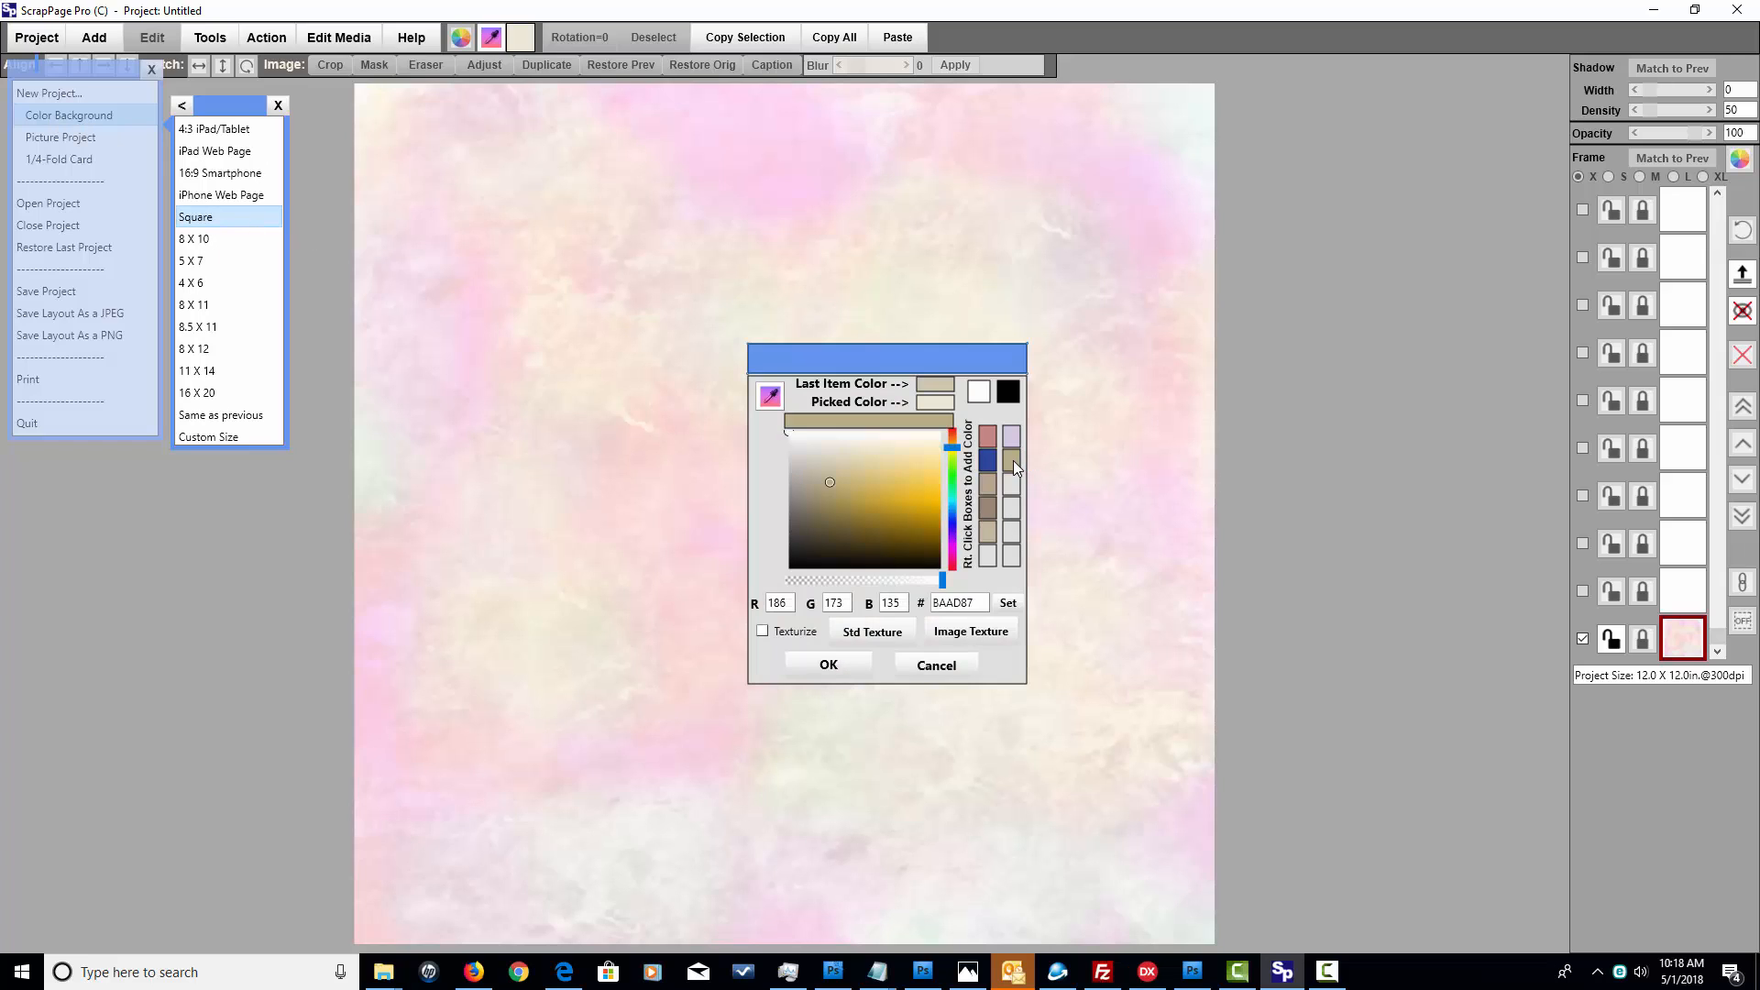
{"action": "left_click", "coordinate": [868, 632]}
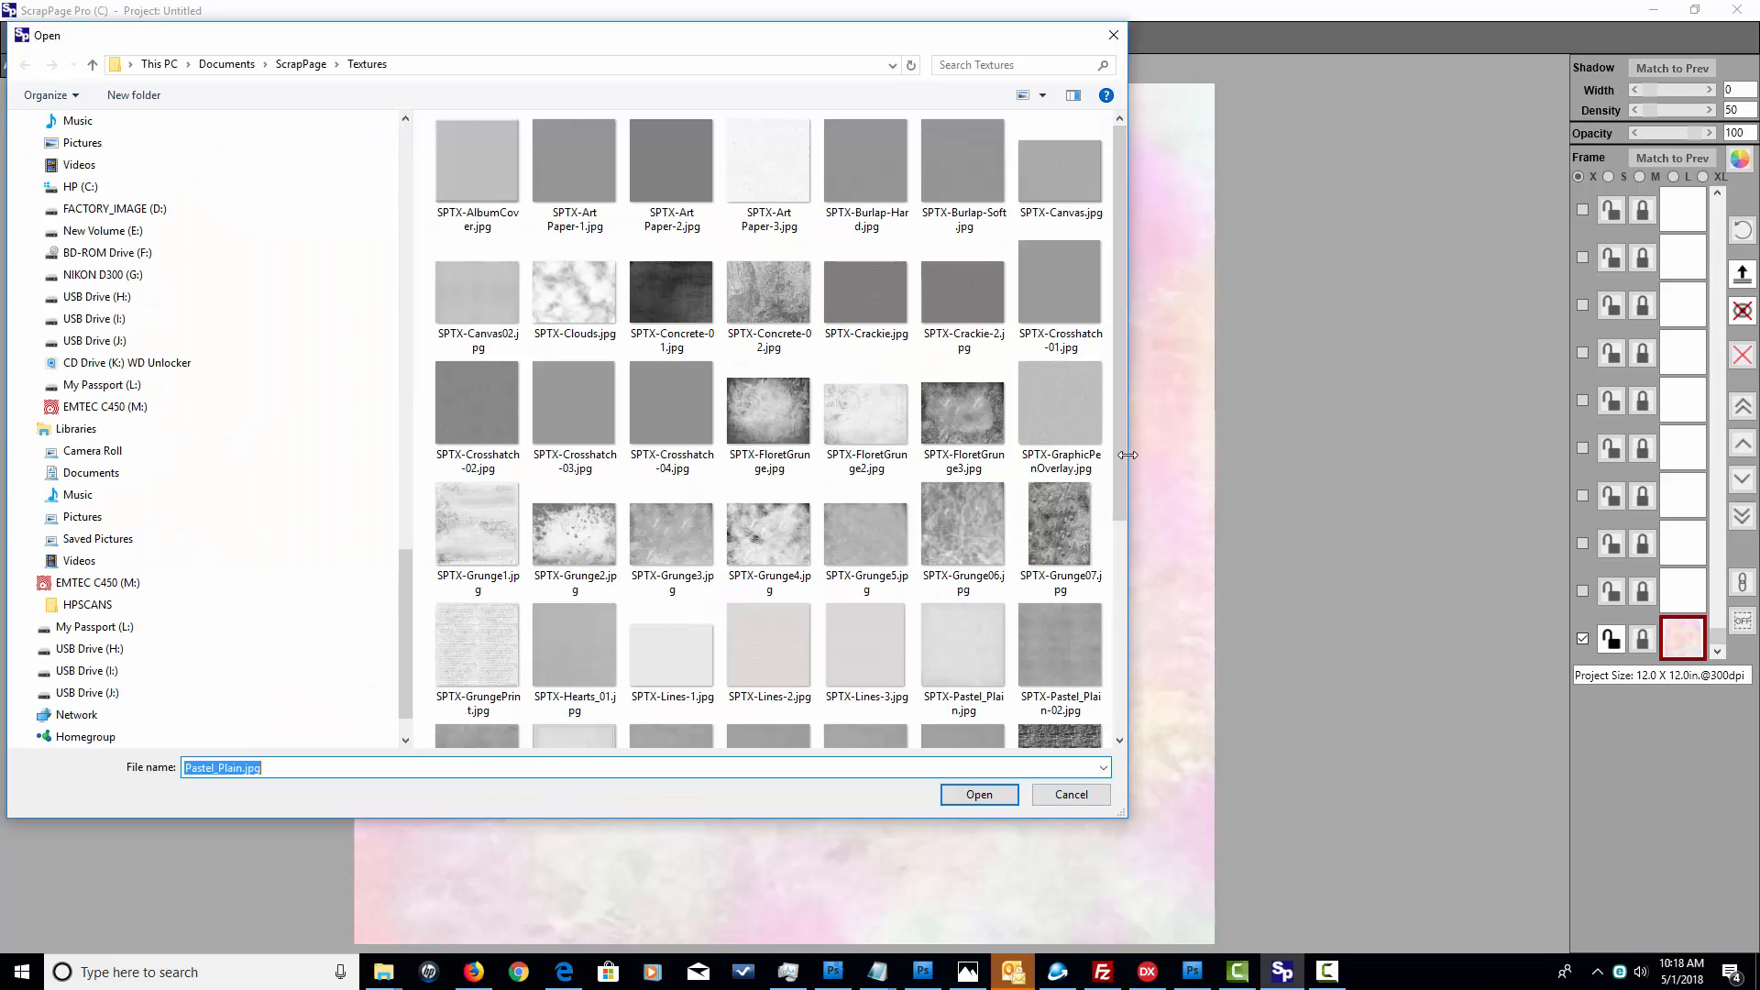
{"action": "left_click_drag", "start_coordinate": [1120, 465], "coordinate": [1136, 643]}
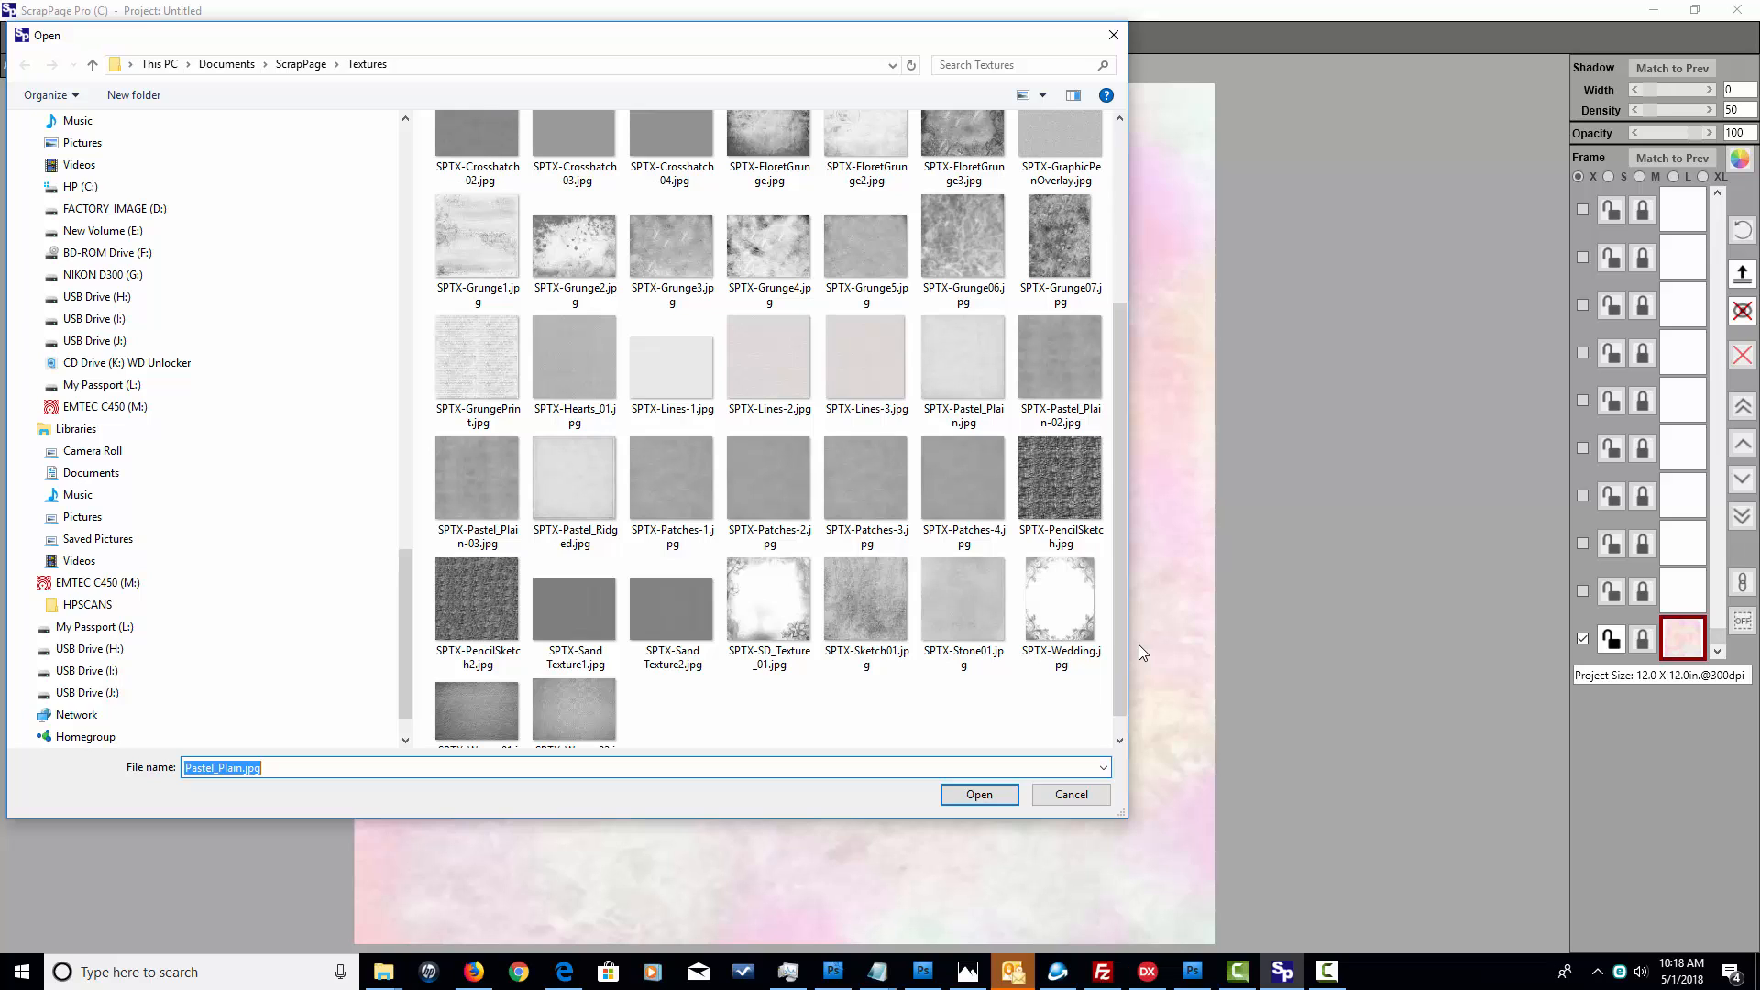
{"action": "left_click", "coordinate": [566, 480]}
{"action": "left_click", "coordinate": [977, 795]}
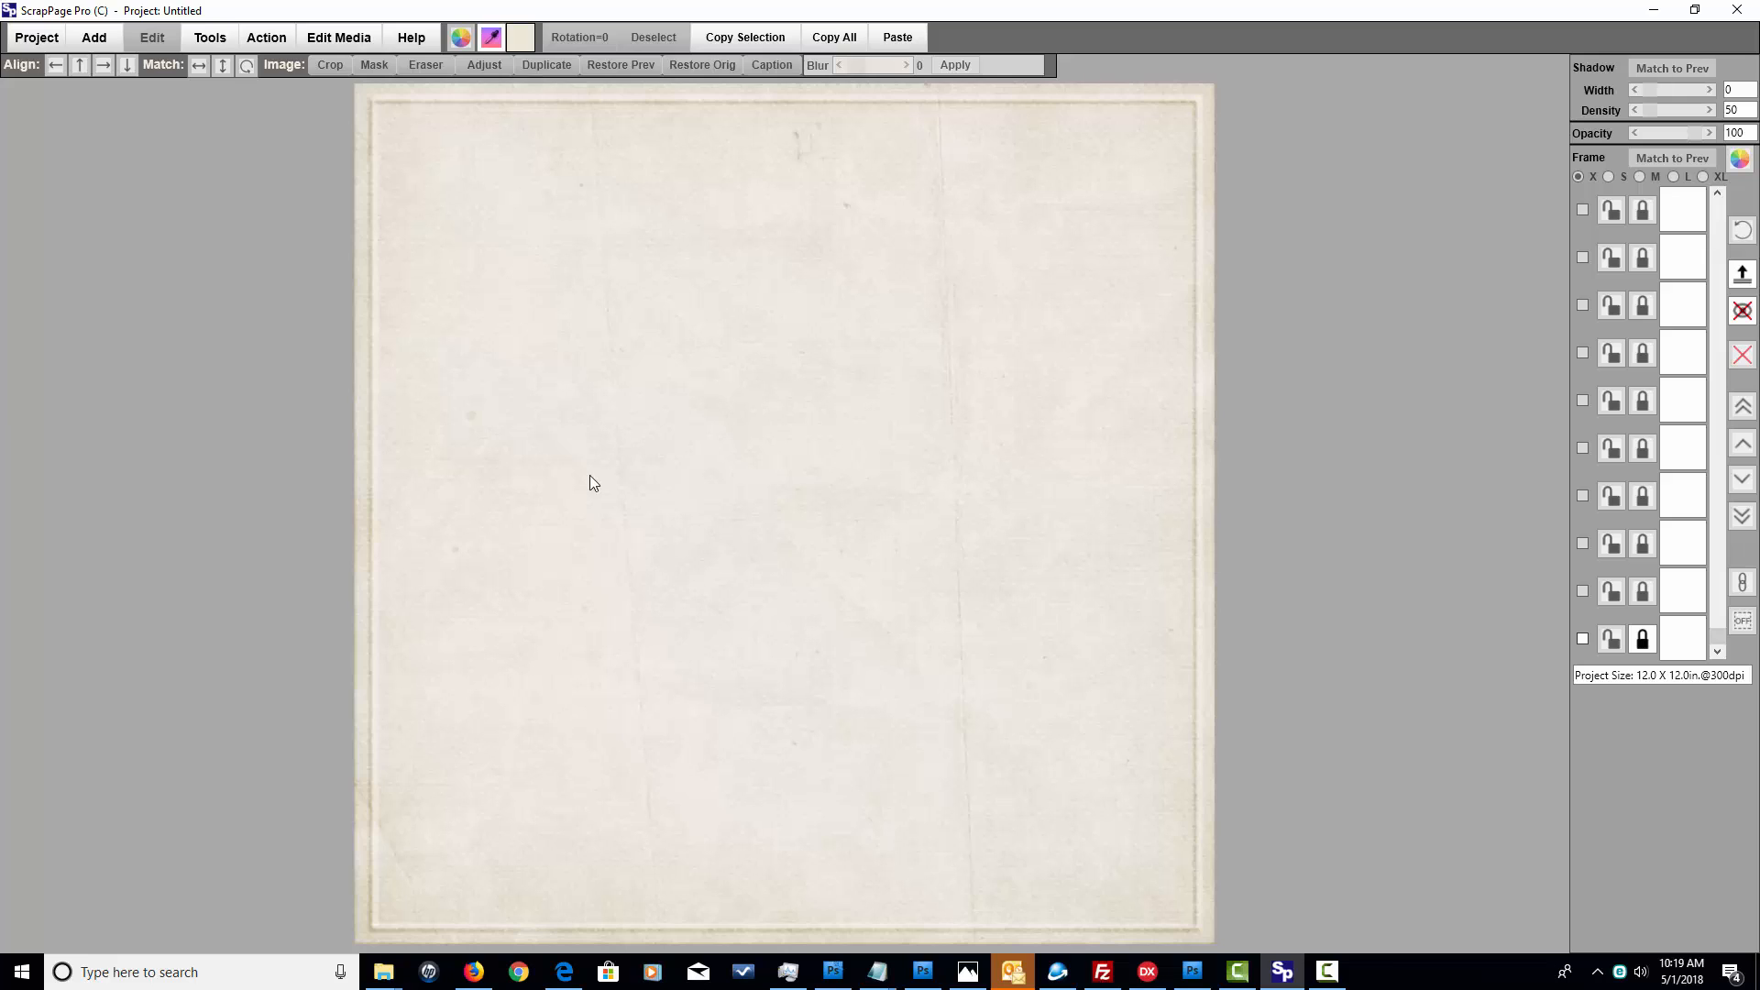
- Add the picture Frame-Gray-Medium.png to the page
{"action": "left_click", "coordinate": [102, 40]}
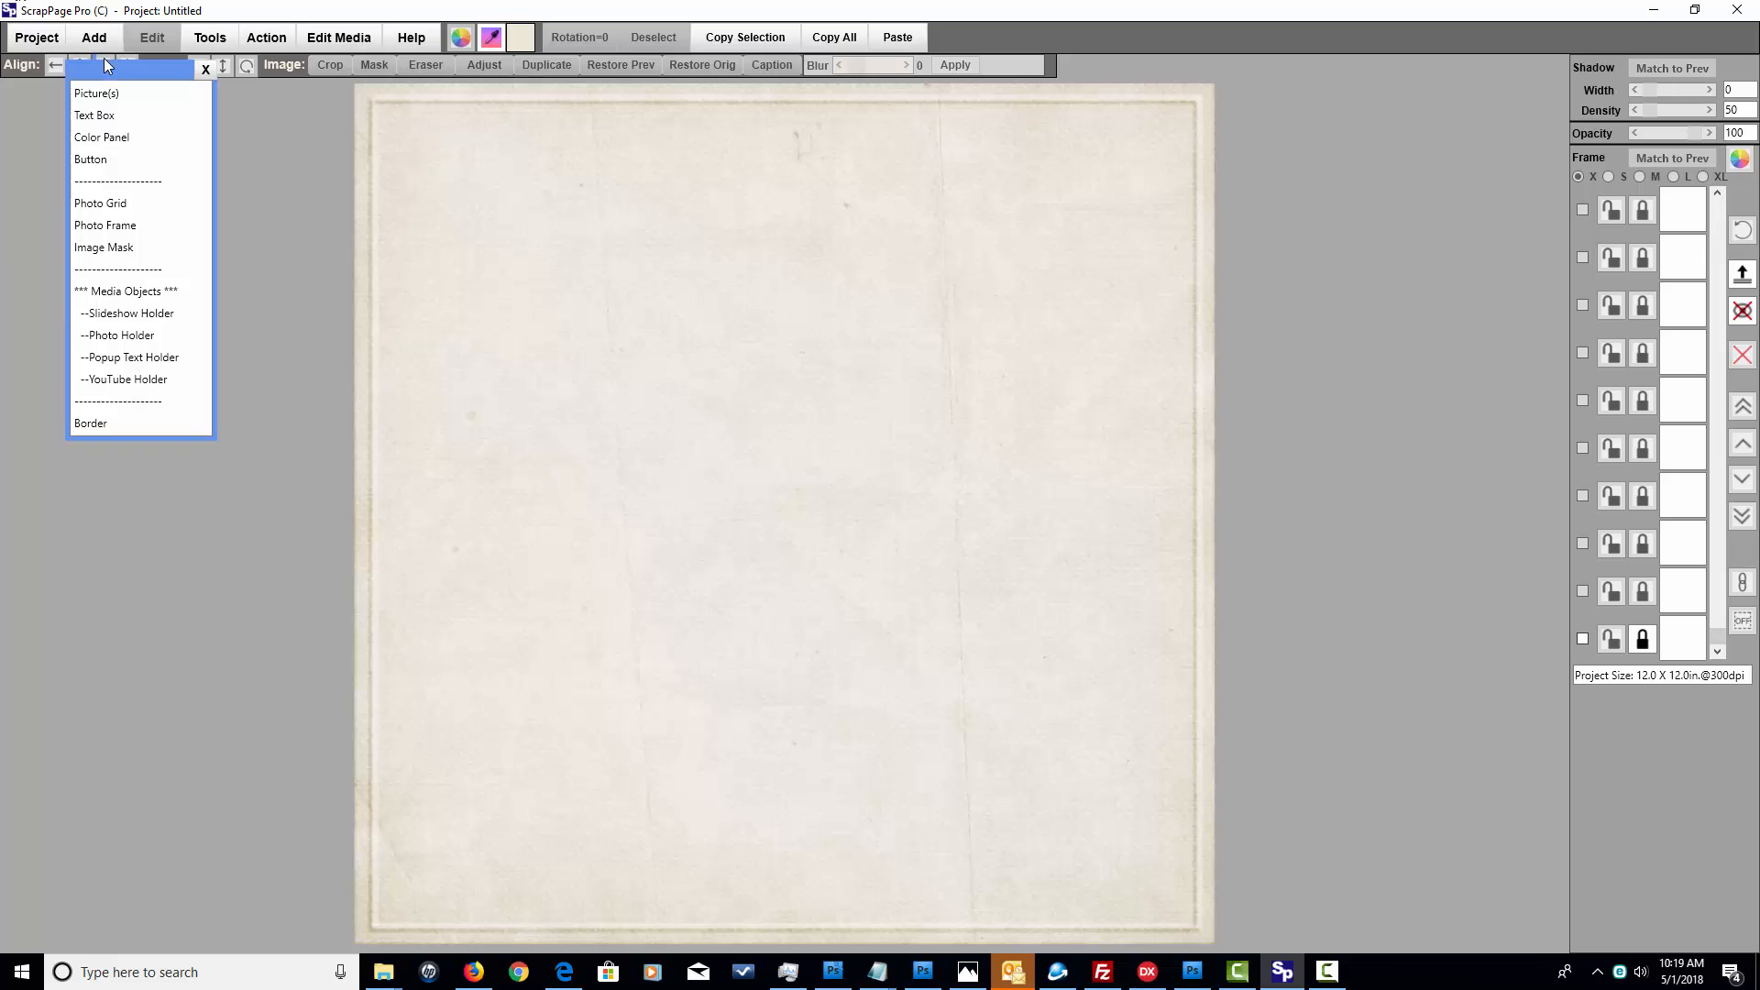
{"action": "left_click", "coordinate": [94, 97]}
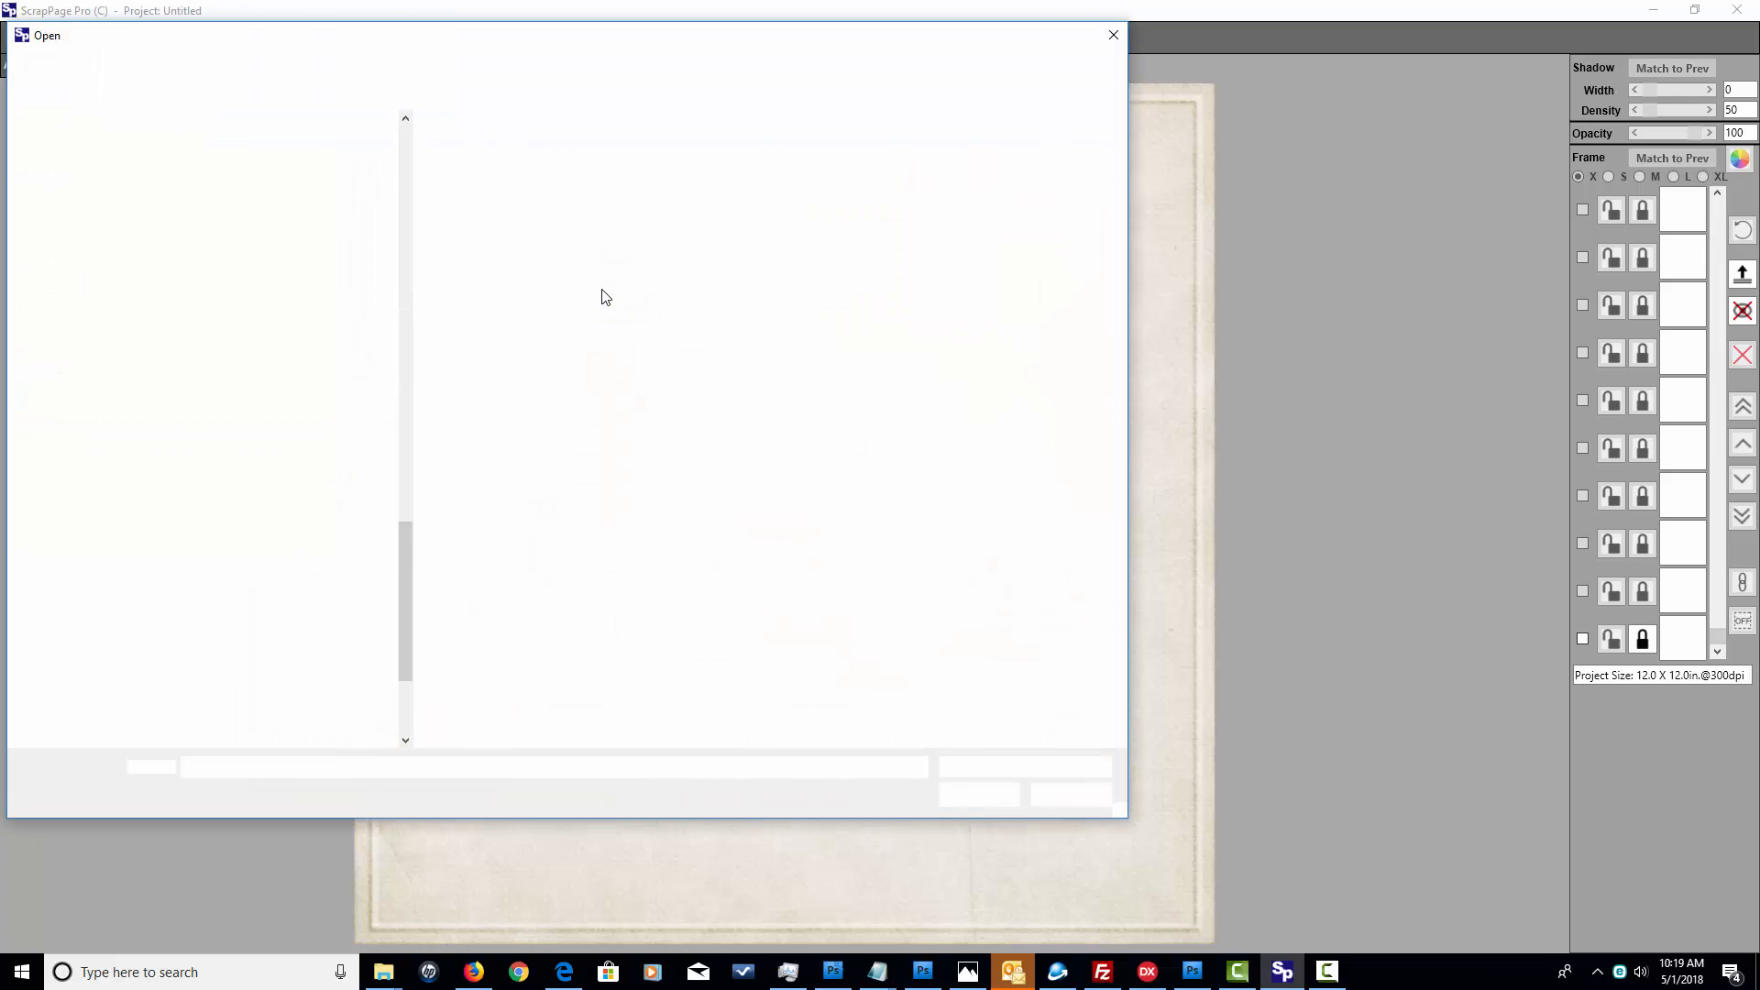
{"action": "left_click", "coordinate": [864, 168]}
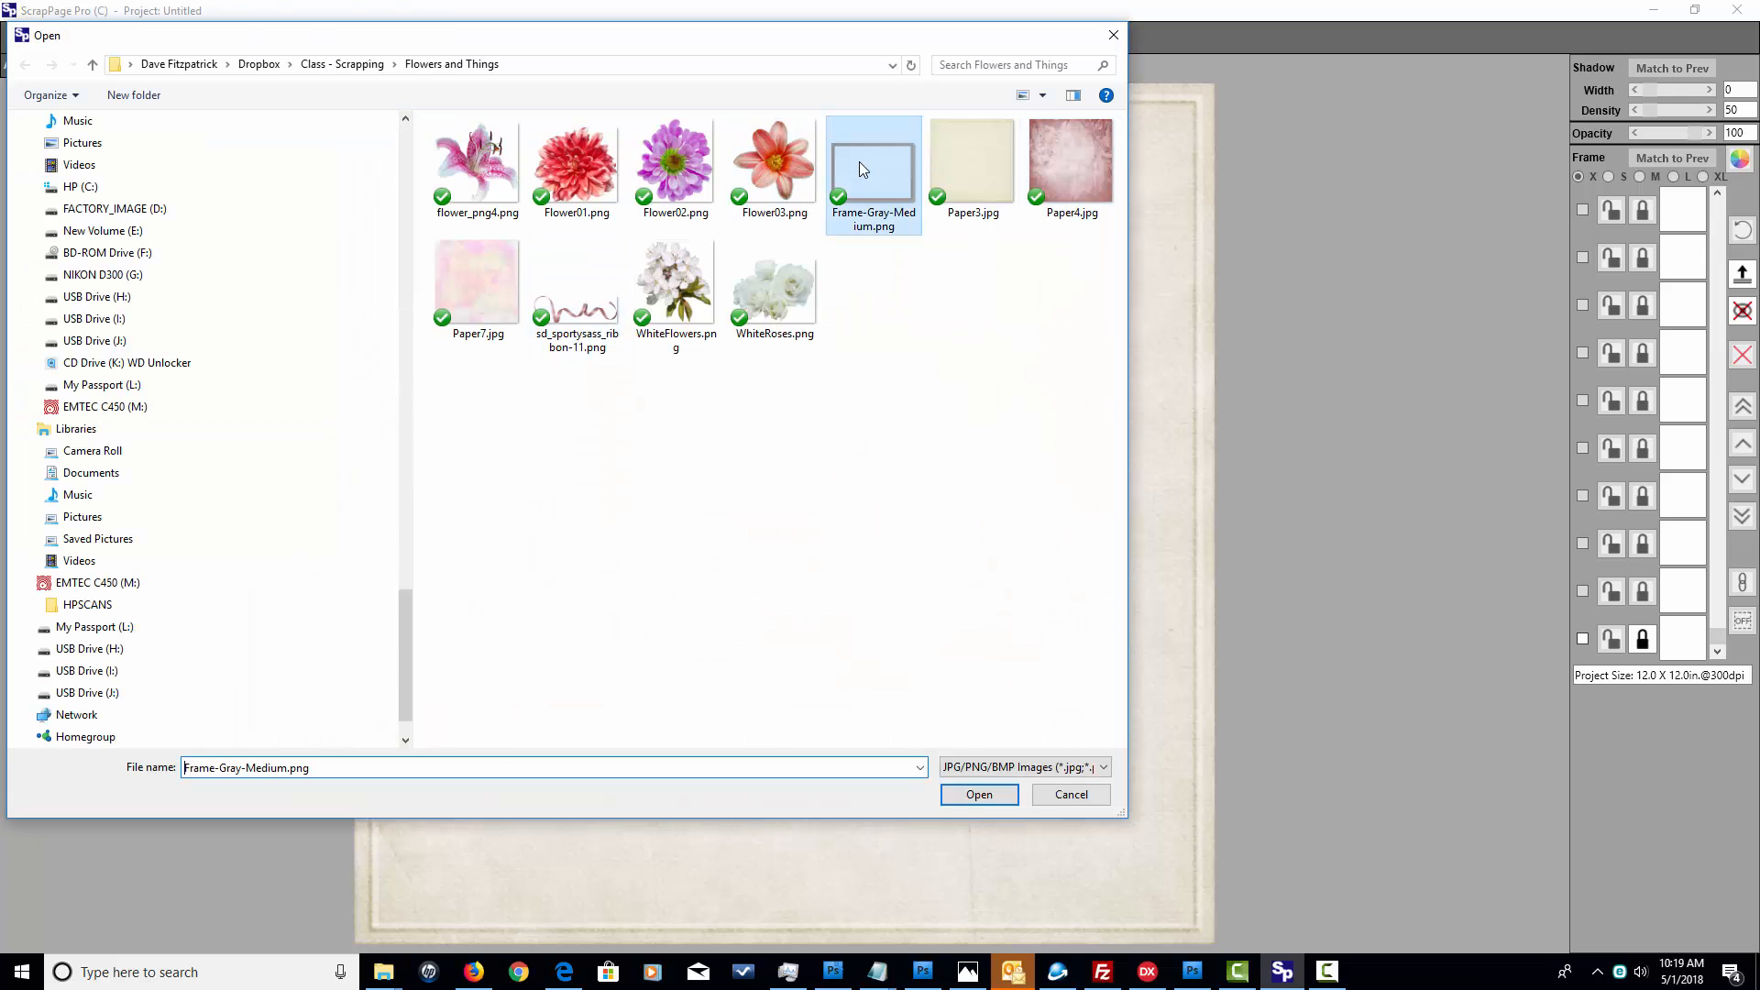
{"action": "left_click", "coordinate": [983, 795]}
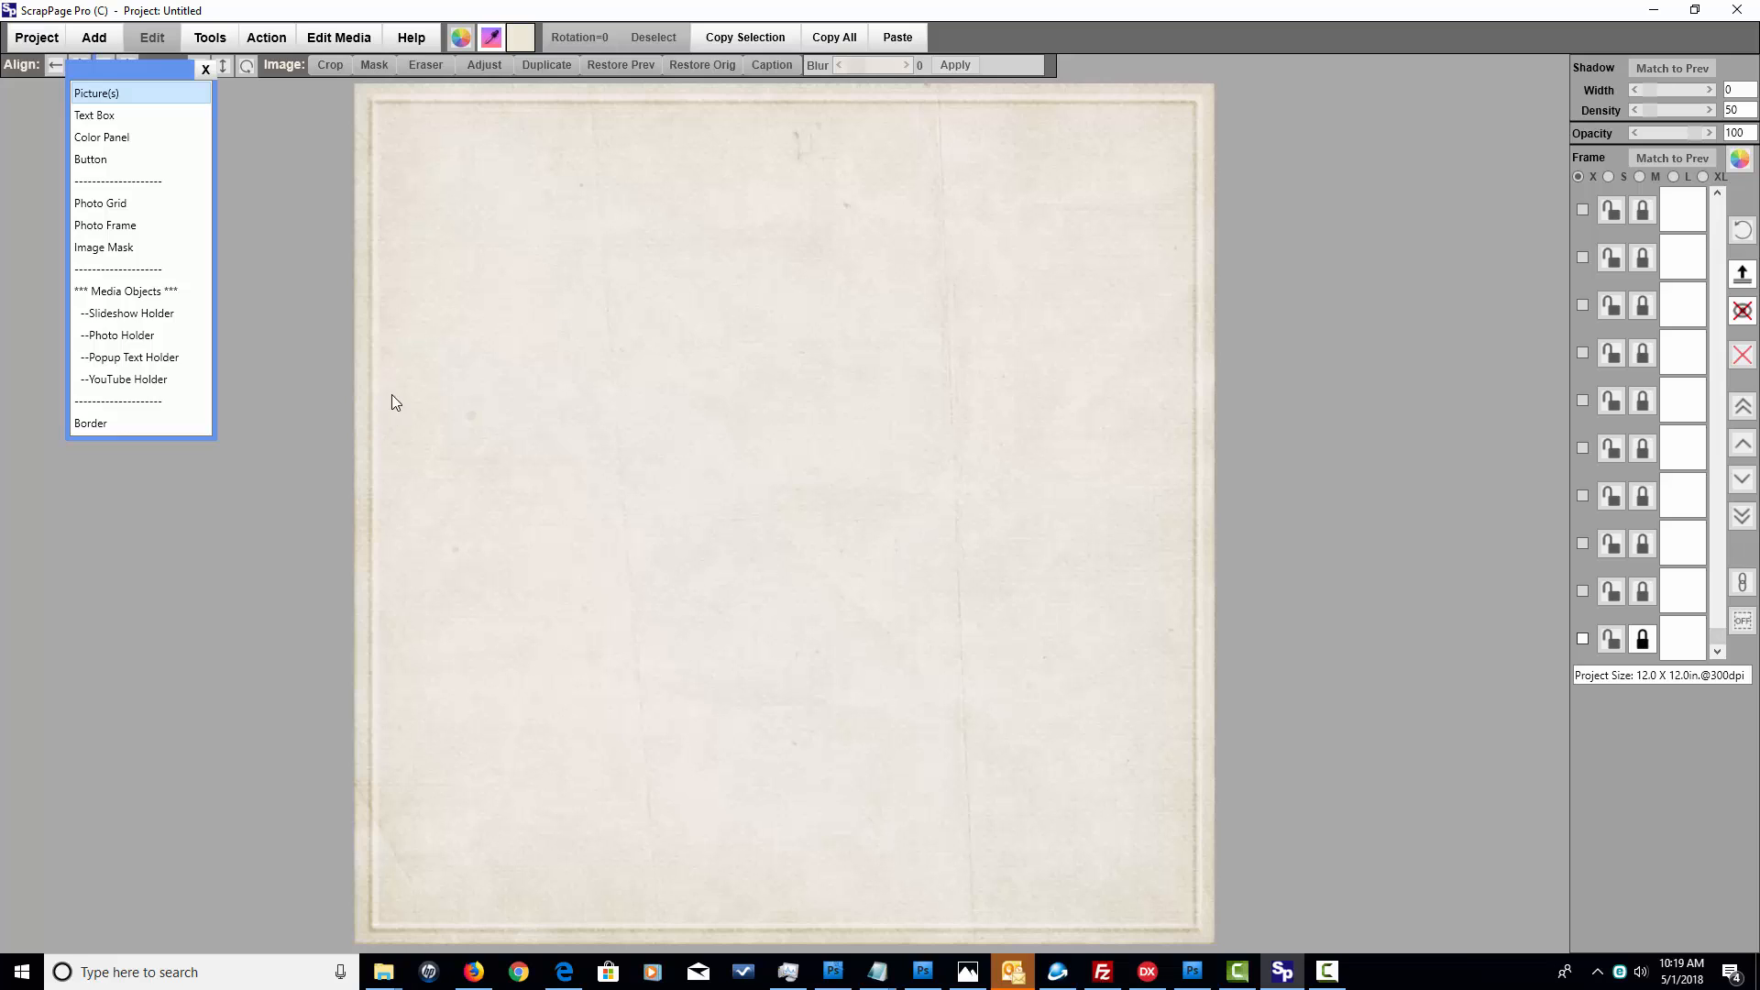
- Enlarge the gray frame to about three quarters of the page width and place it across the upper half
{"action": "left_click_drag", "start_coordinate": [649, 343], "coordinate": [740, 434]}
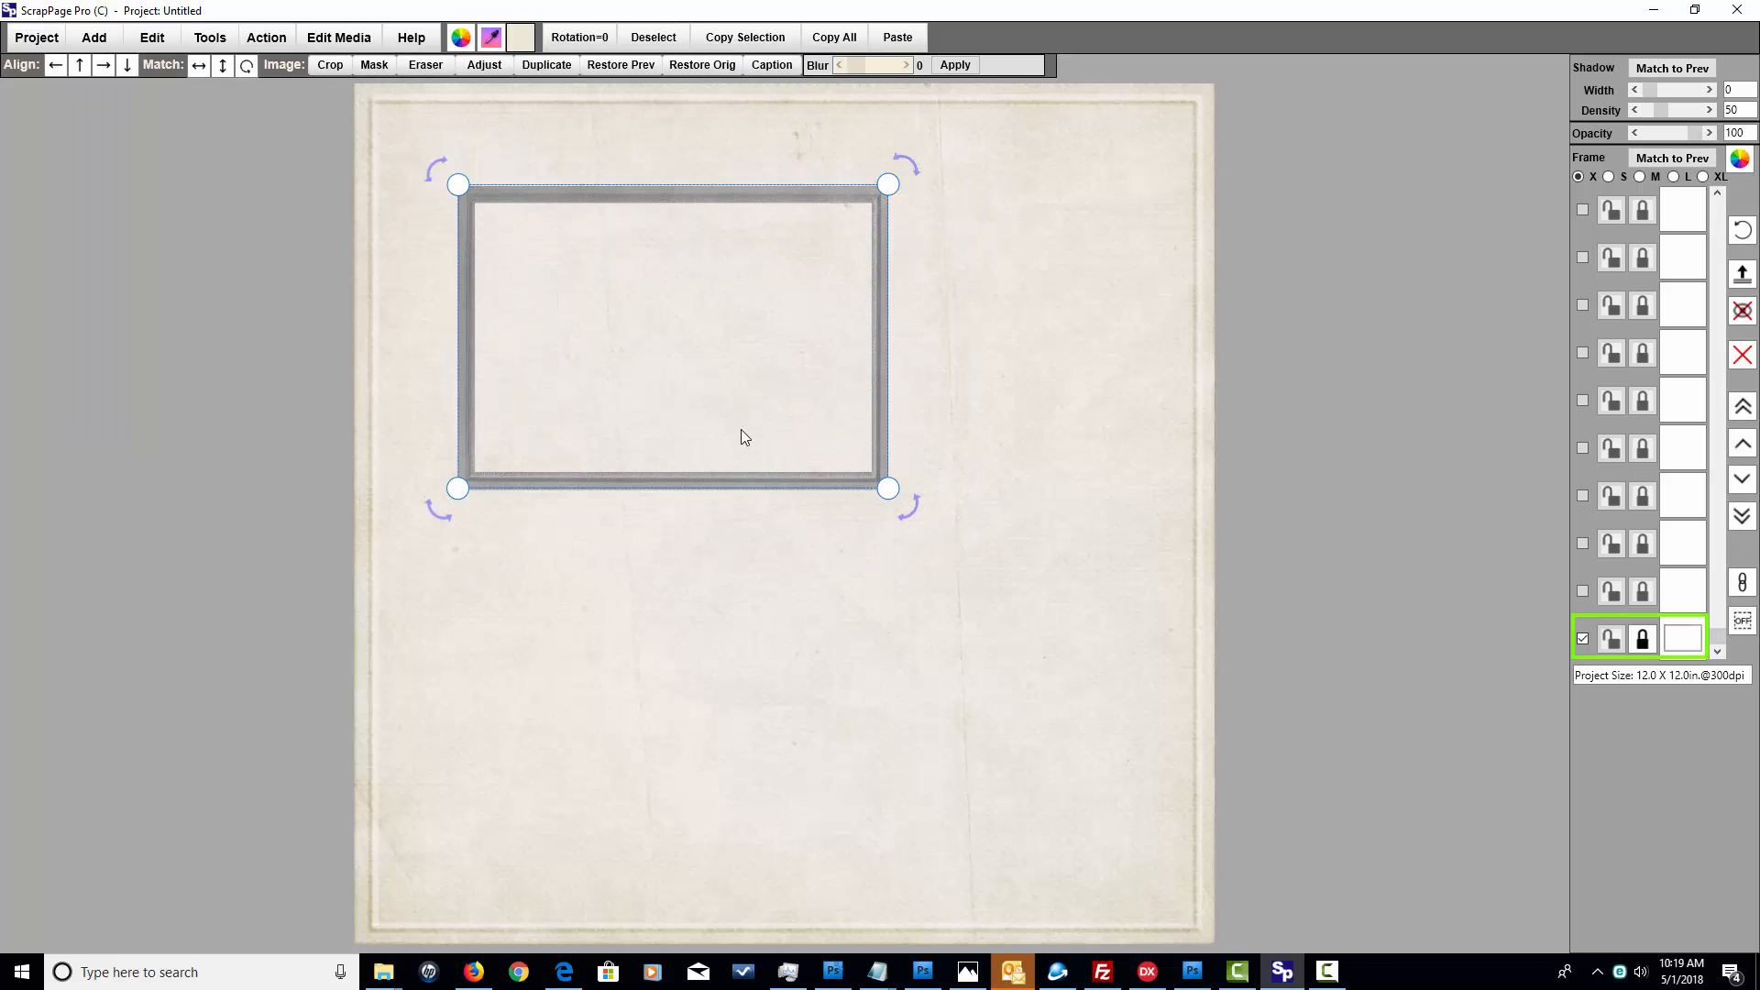
{"action": "left_click_drag", "start_coordinate": [687, 344], "coordinate": [674, 394]}
{"action": "left_click_drag", "start_coordinate": [878, 544], "coordinate": [1057, 663]}
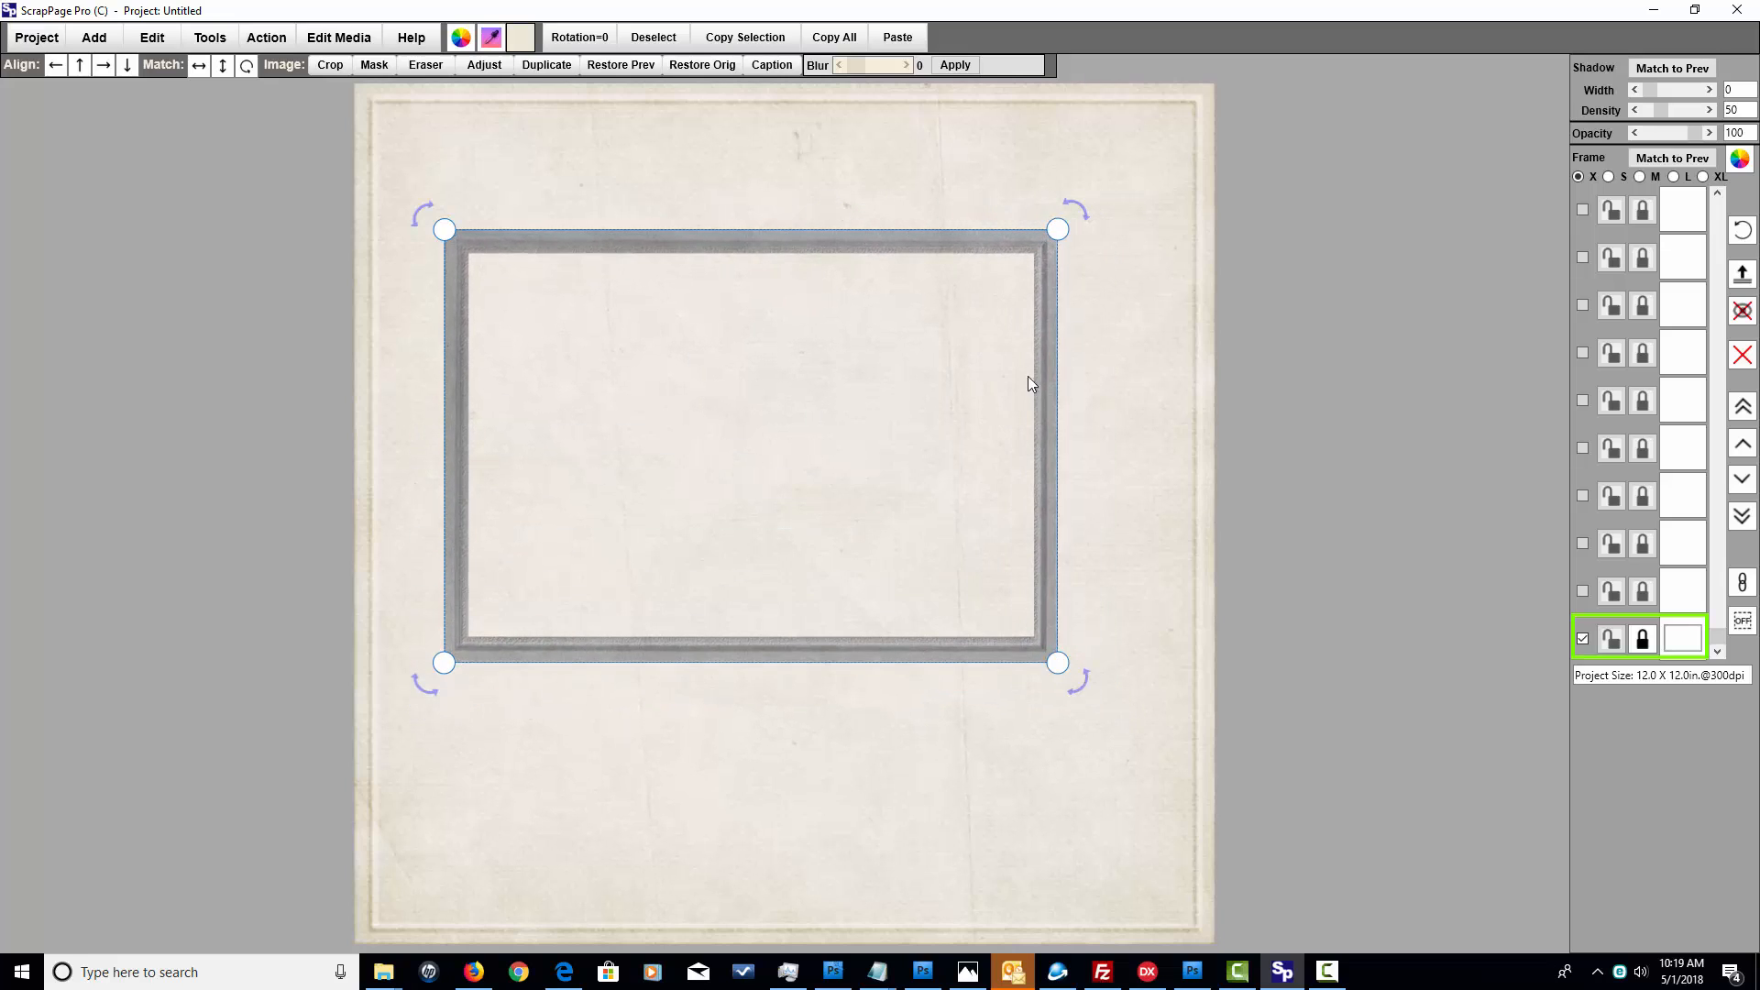
{"action": "left_click_drag", "start_coordinate": [1052, 223], "coordinate": [1092, 205]}
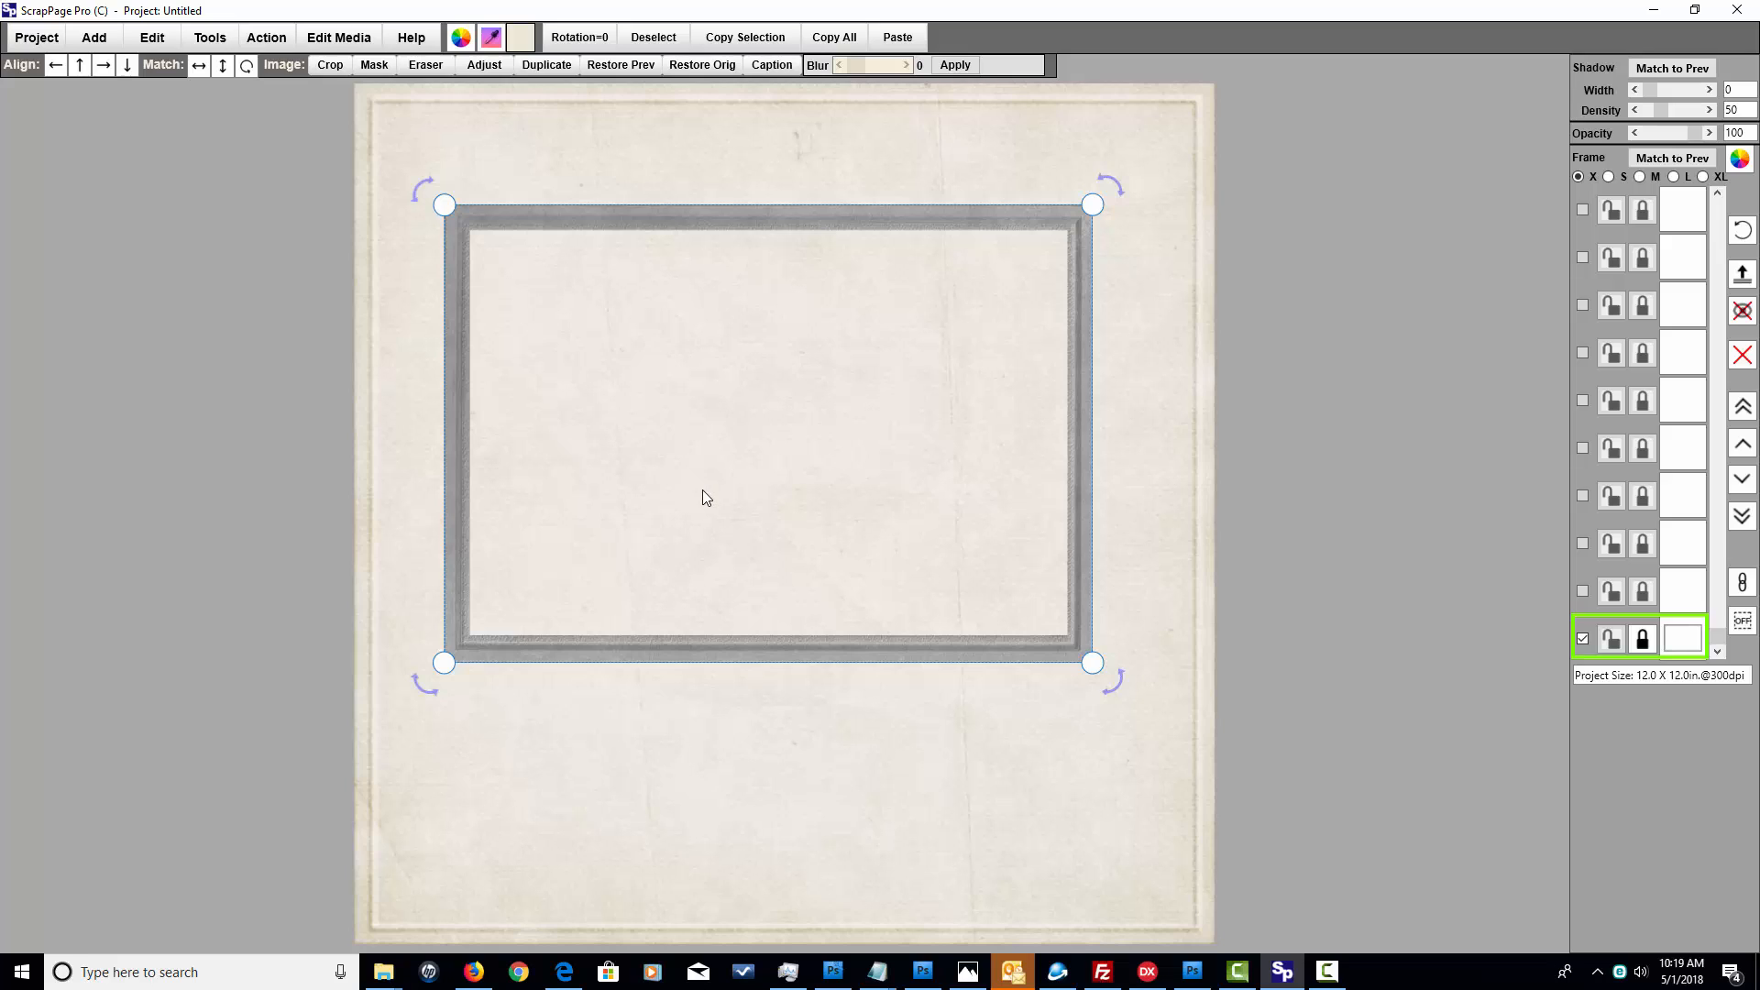
{"action": "left_click_drag", "start_coordinate": [700, 487], "coordinate": [685, 454]}
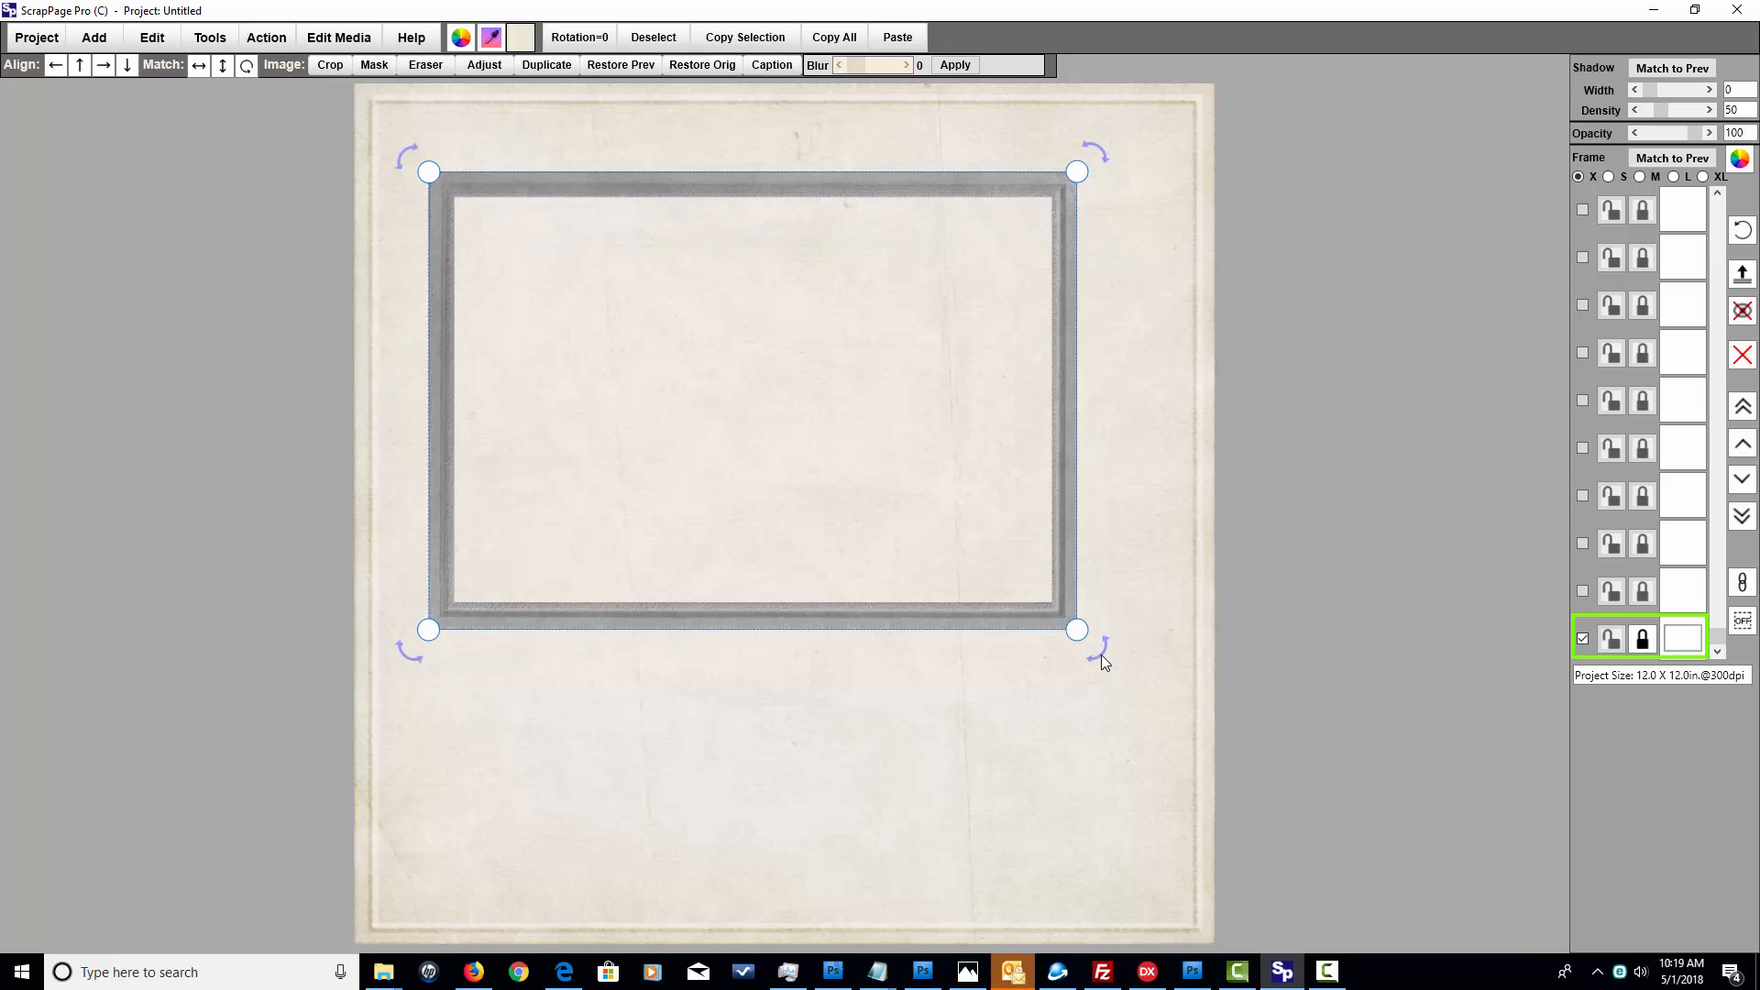
- Tilt the frame slightly counterclockwise, reduce it to about half the page width and place it in the page's upper-right area
{"action": "left_click_drag", "start_coordinate": [1103, 653], "coordinate": [861, 500]}
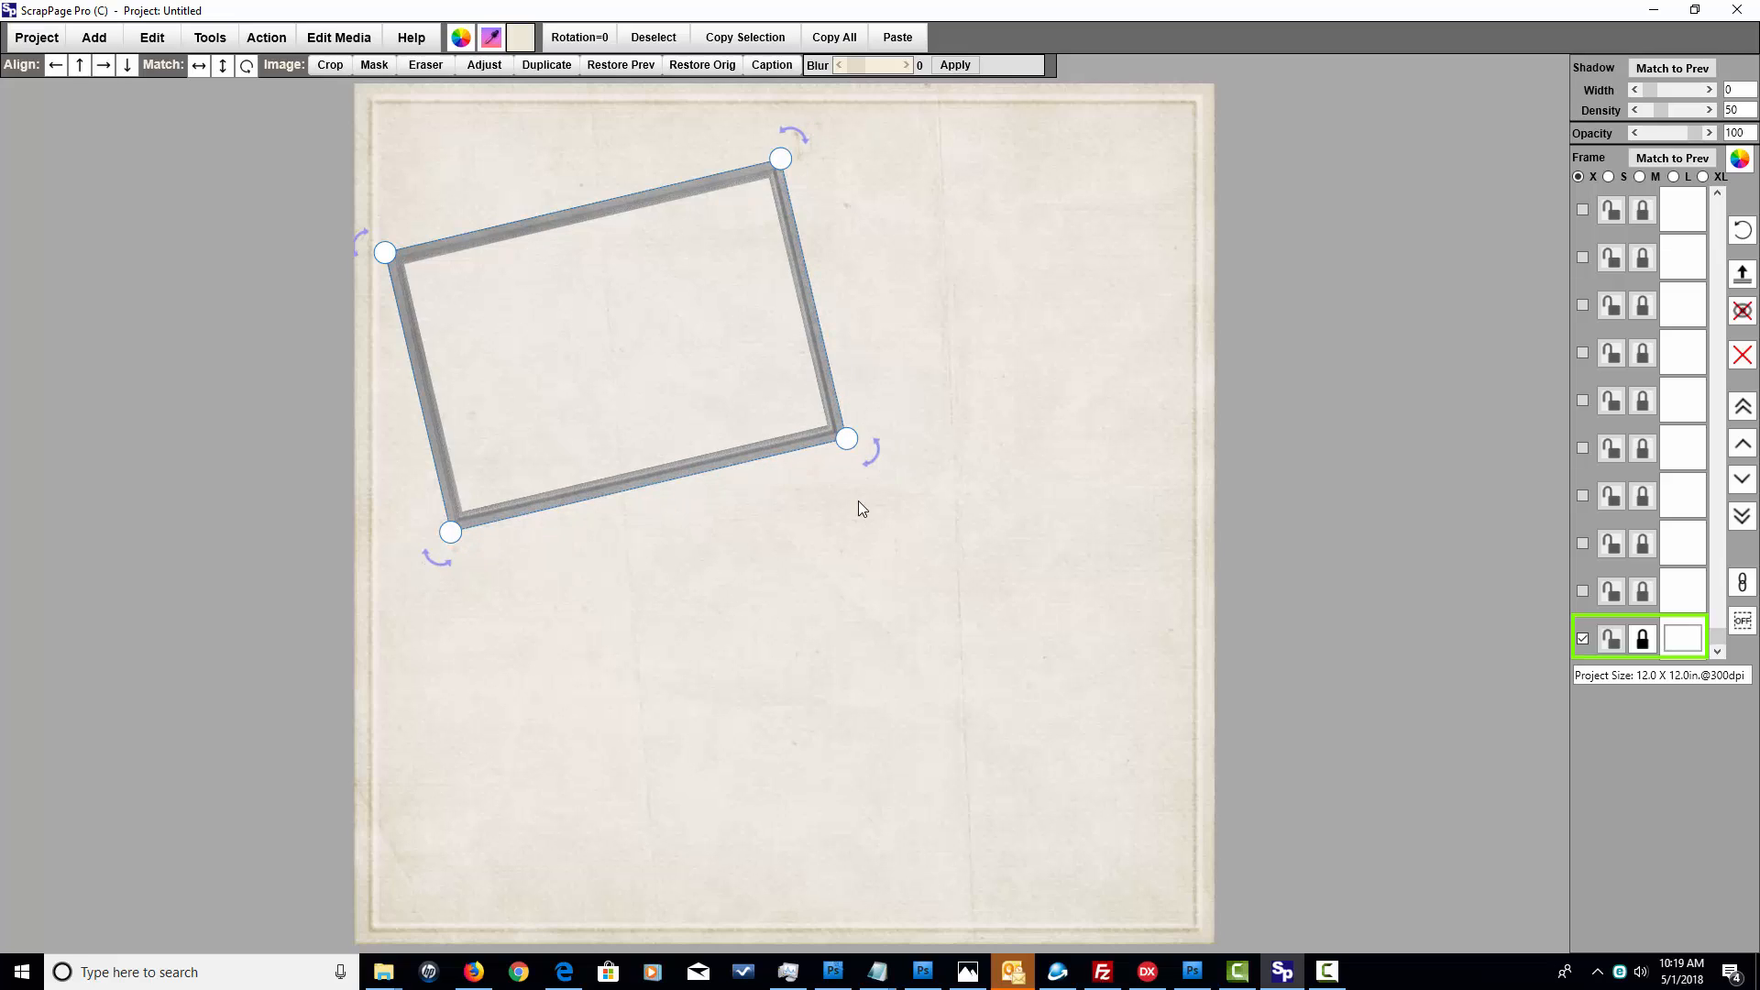
{"action": "left_click_drag", "start_coordinate": [765, 417], "coordinate": [961, 383]}
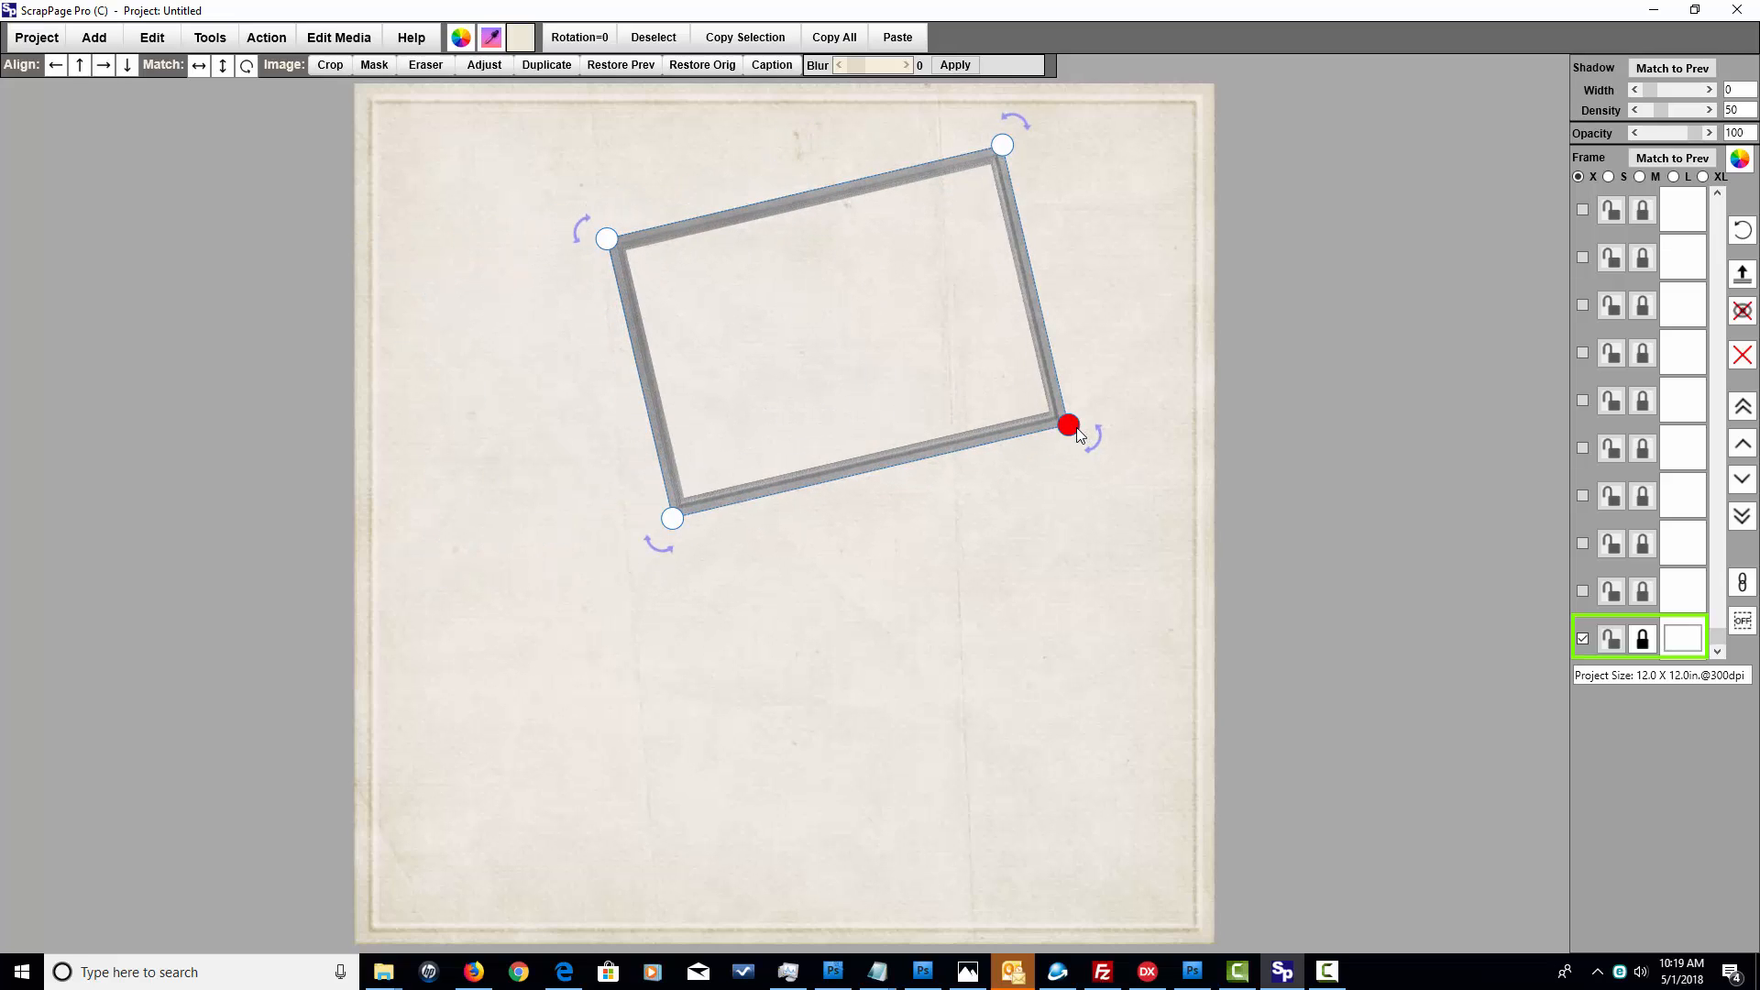
{"action": "left_click_drag", "start_coordinate": [1078, 434], "coordinate": [1136, 470]}
{"action": "mouse_move", "coordinate": [912, 395]}
{"action": "left_mouse_down"}
{"action": "mouse_move", "coordinate": [923, 381]}
{"action": "mouse_move", "coordinate": [932, 396]}
{"action": "left_mouse_up"}
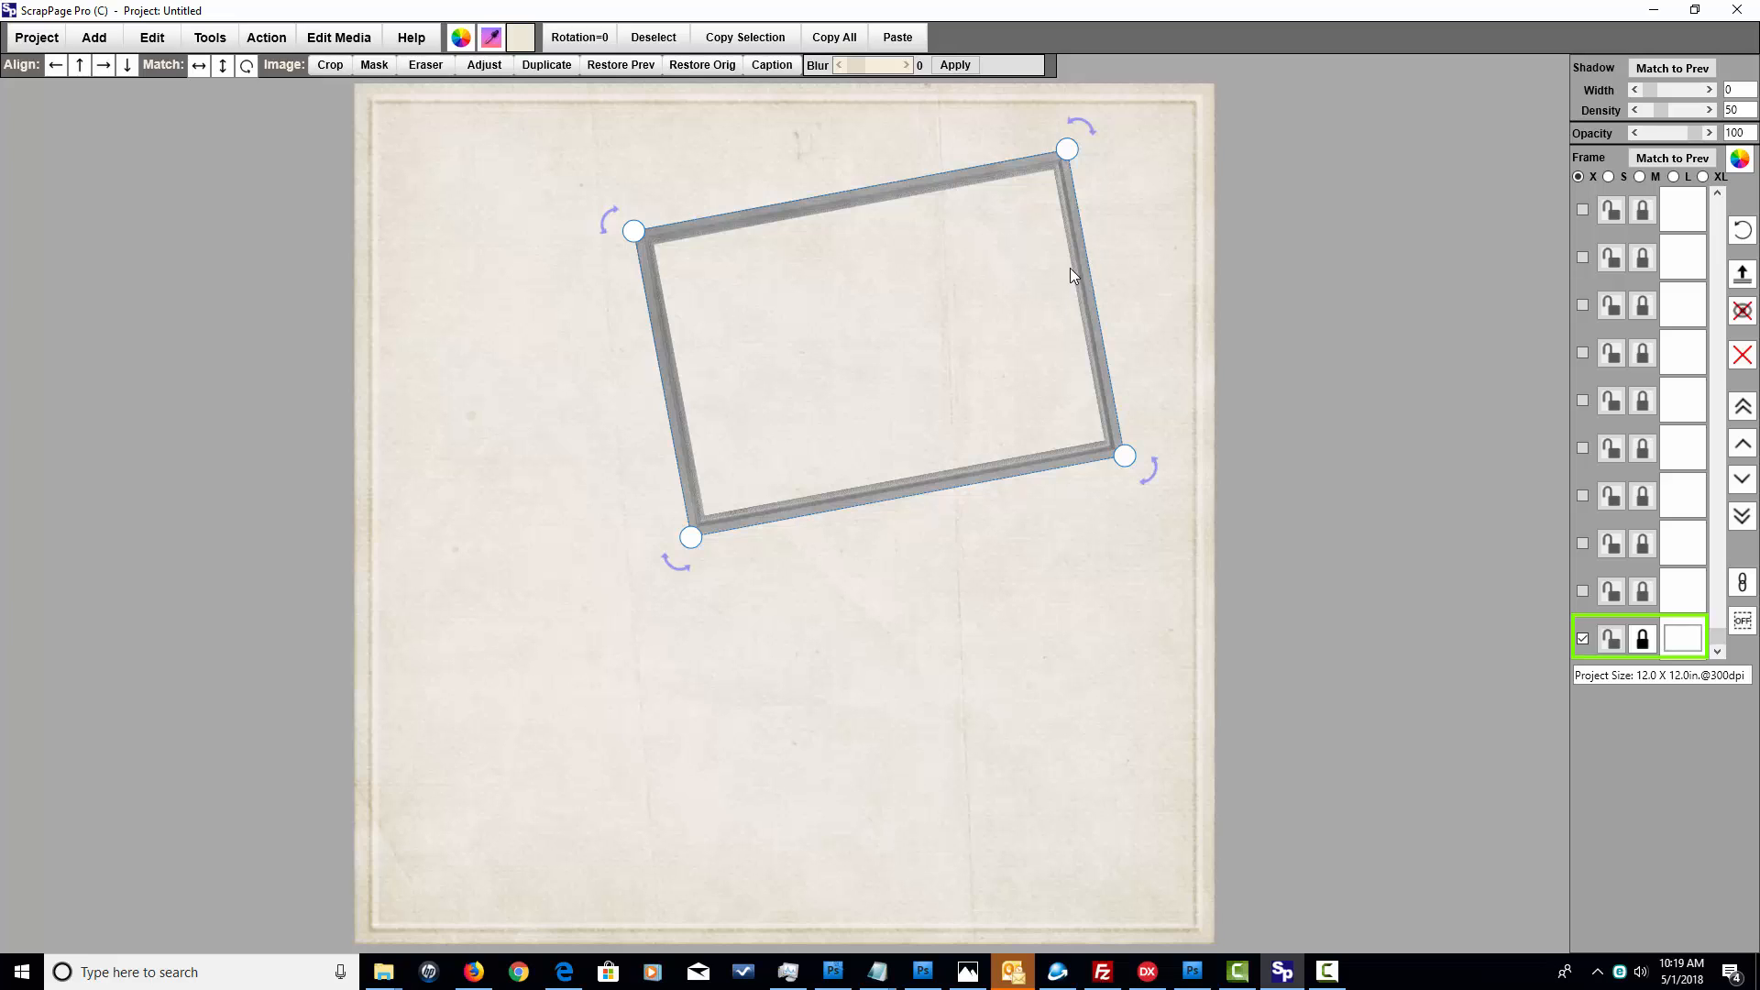
- Recolor the frame to the darker tan #9C8B5B, nudge it slightly down and deselect it
{"action": "left_click", "coordinate": [460, 36]}
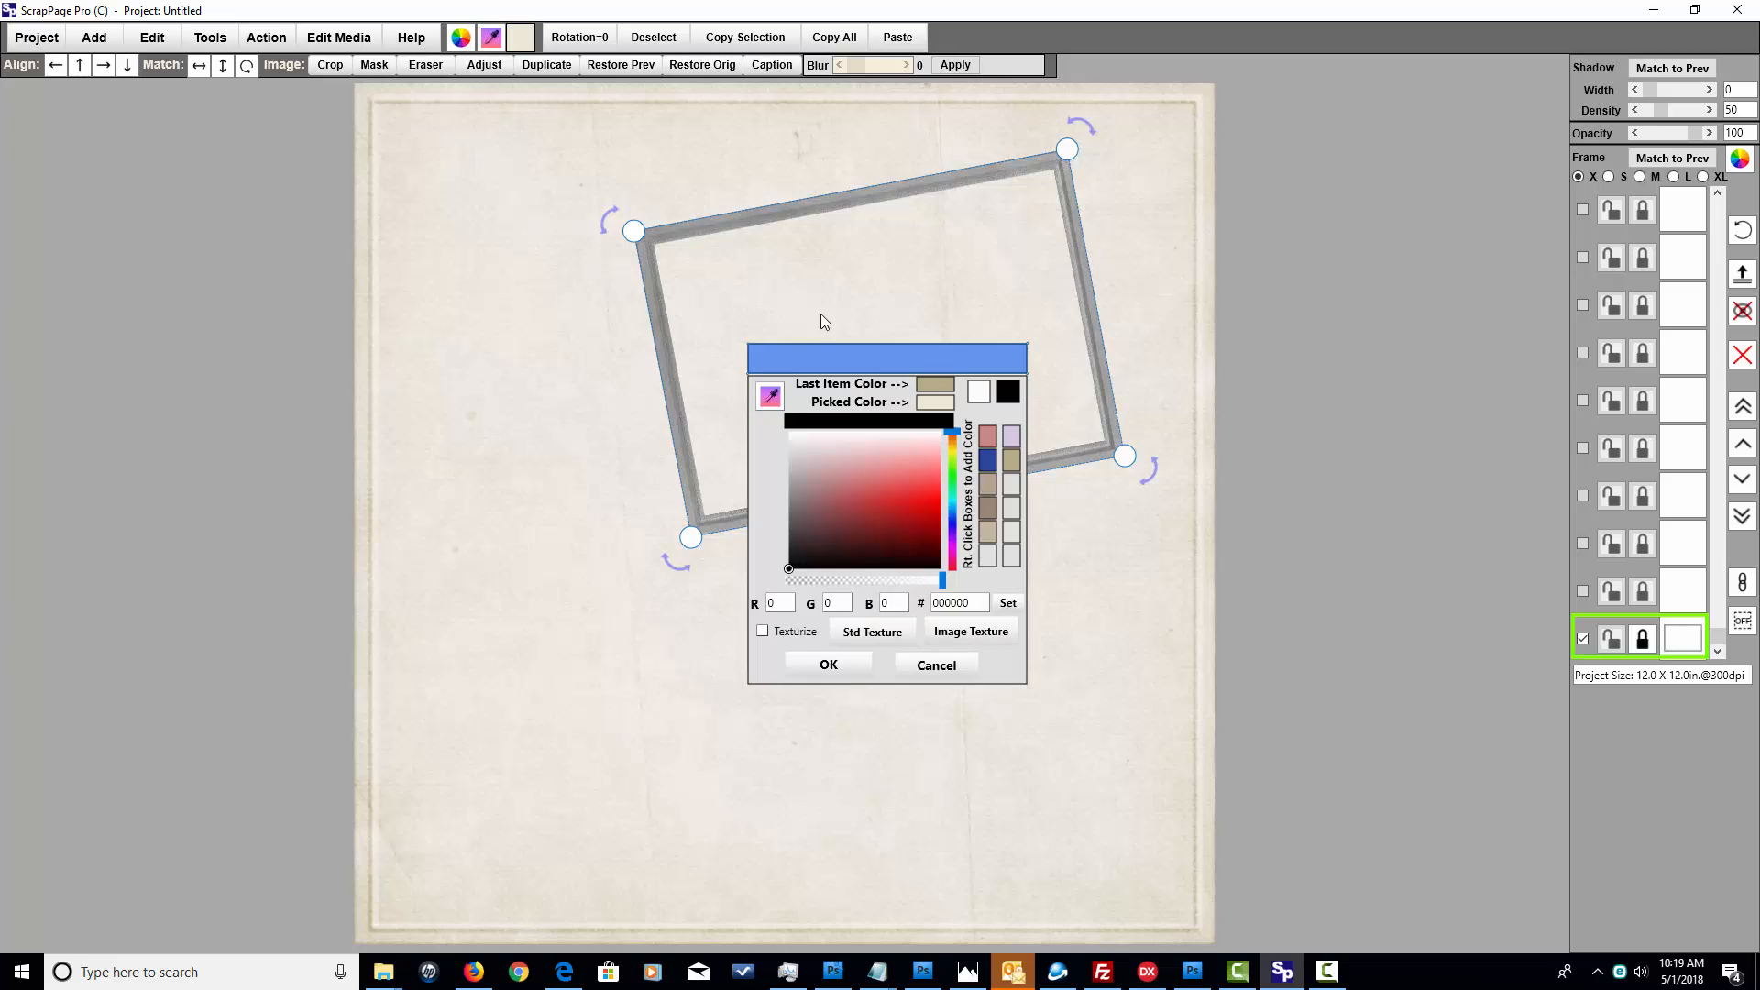
{"action": "left_click", "coordinate": [1011, 468]}
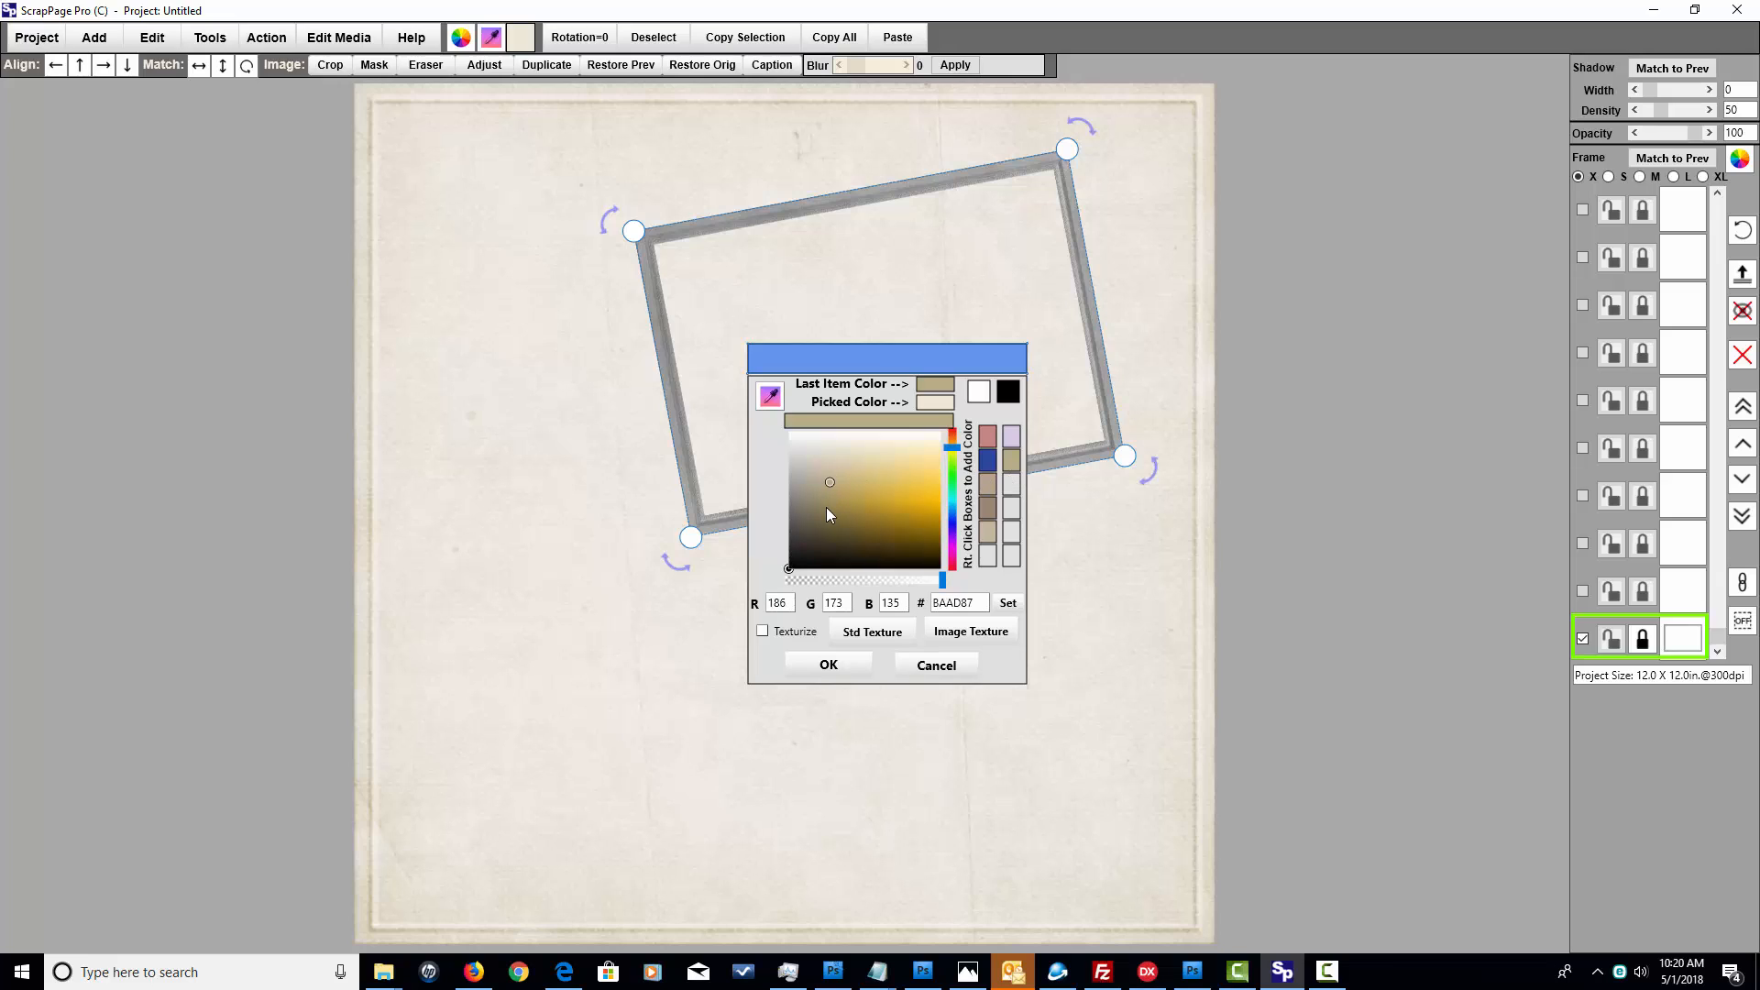
{"action": "left_click", "coordinate": [828, 503]}
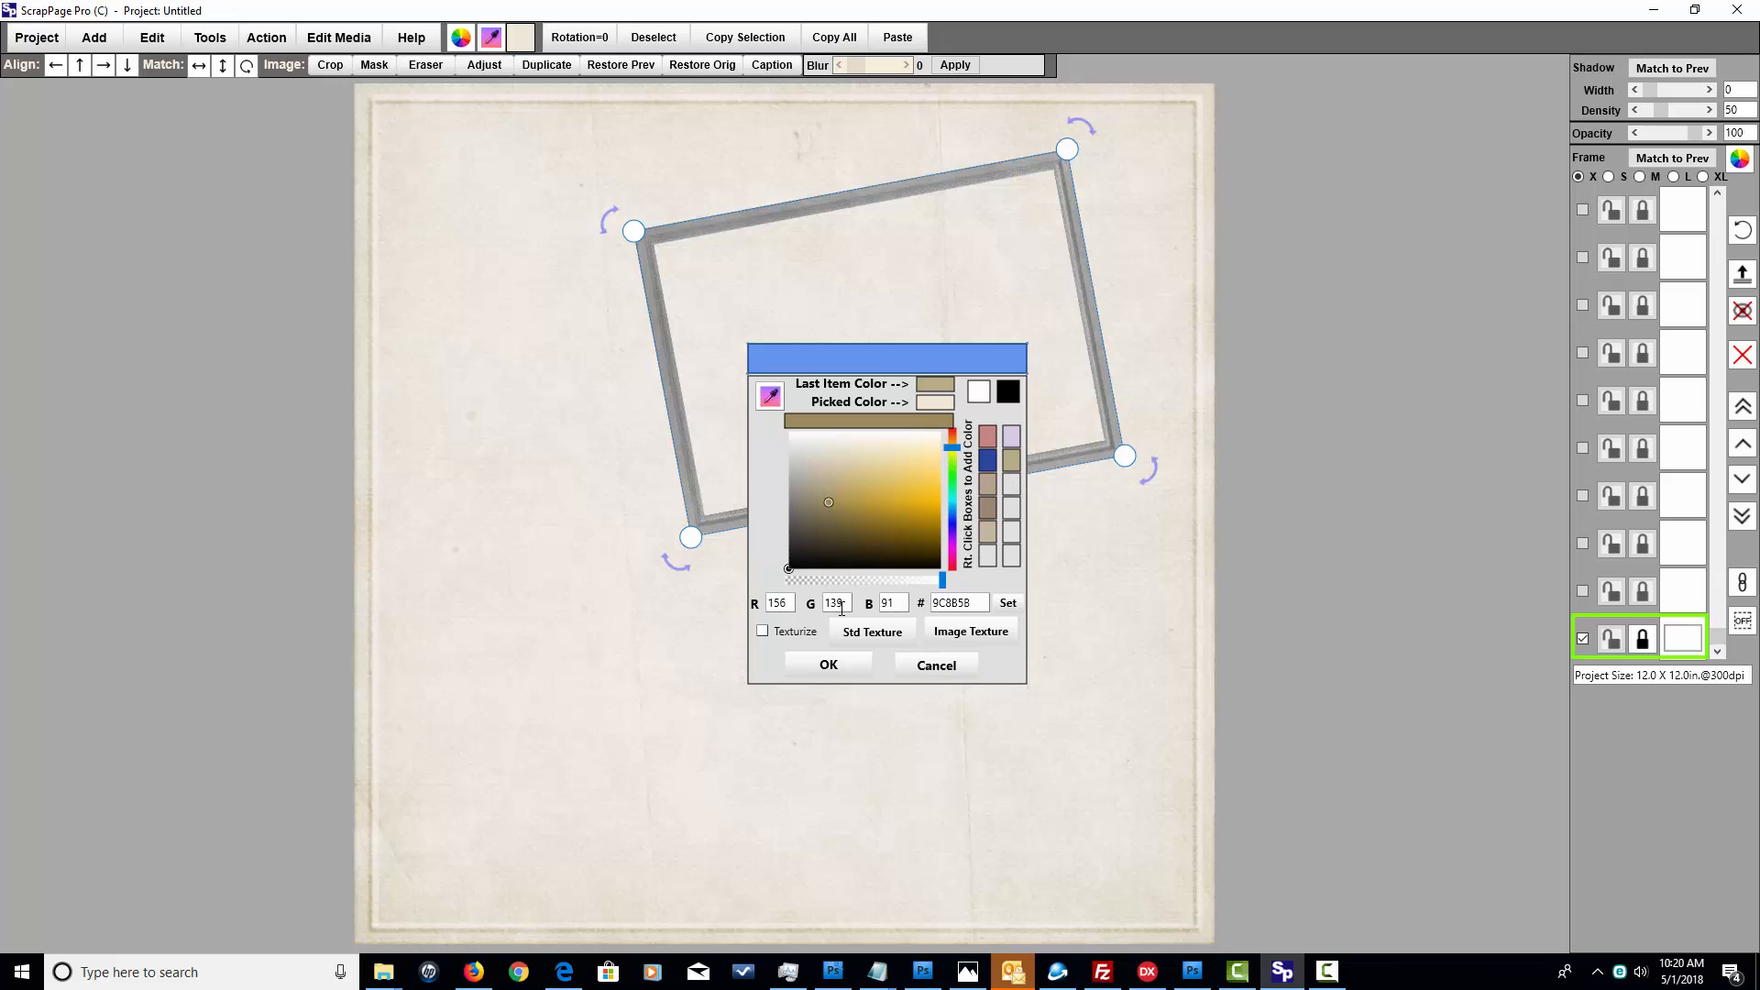
{"action": "left_click", "coordinate": [828, 665]}
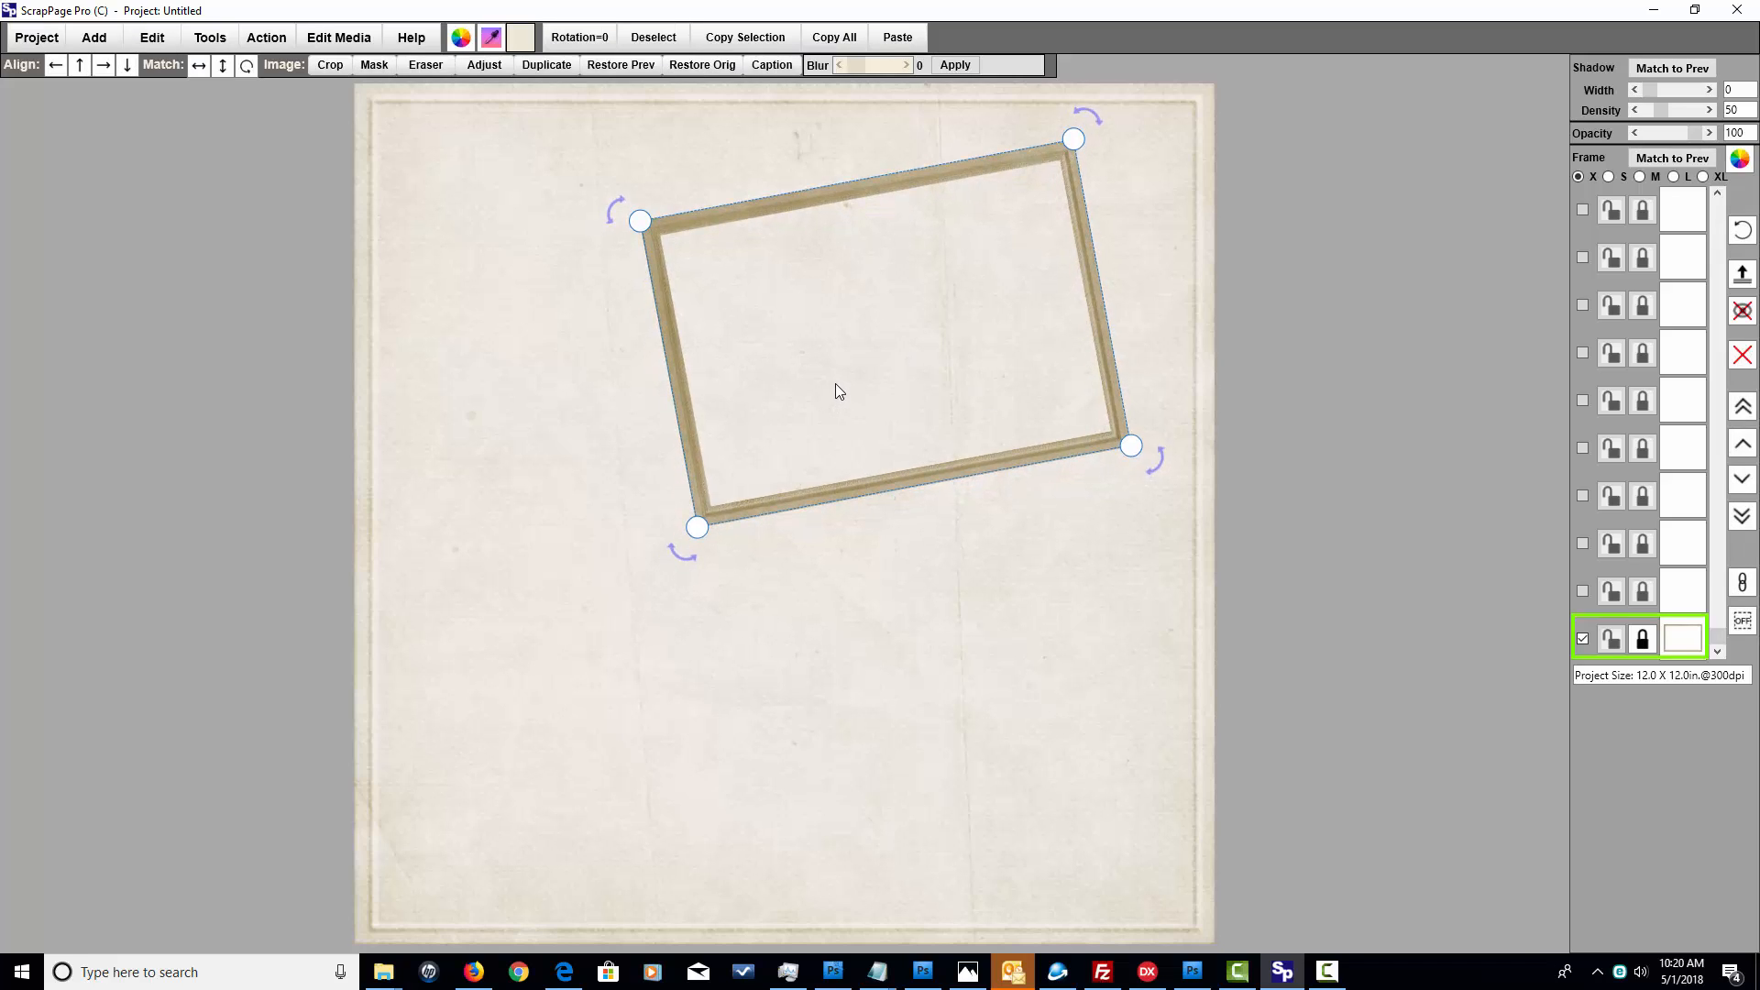
{"action": "left_click_drag", "start_coordinate": [829, 406], "coordinate": [825, 406]}
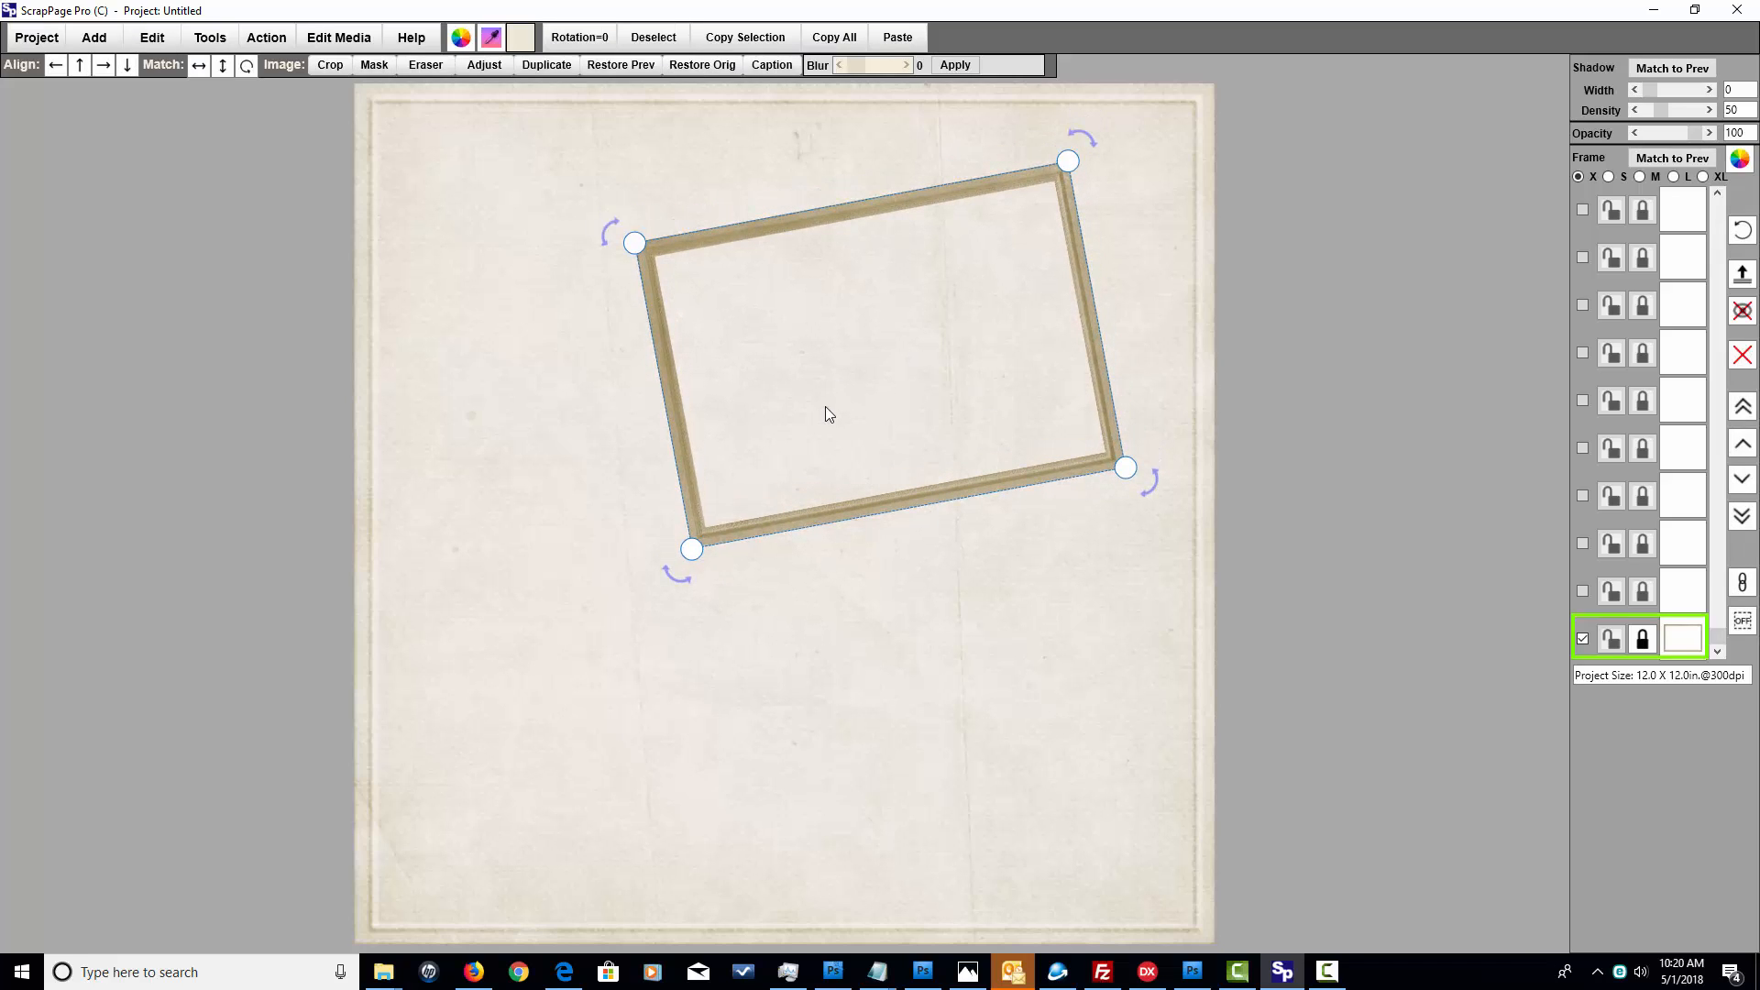
{"action": "left_click", "coordinate": [866, 652]}
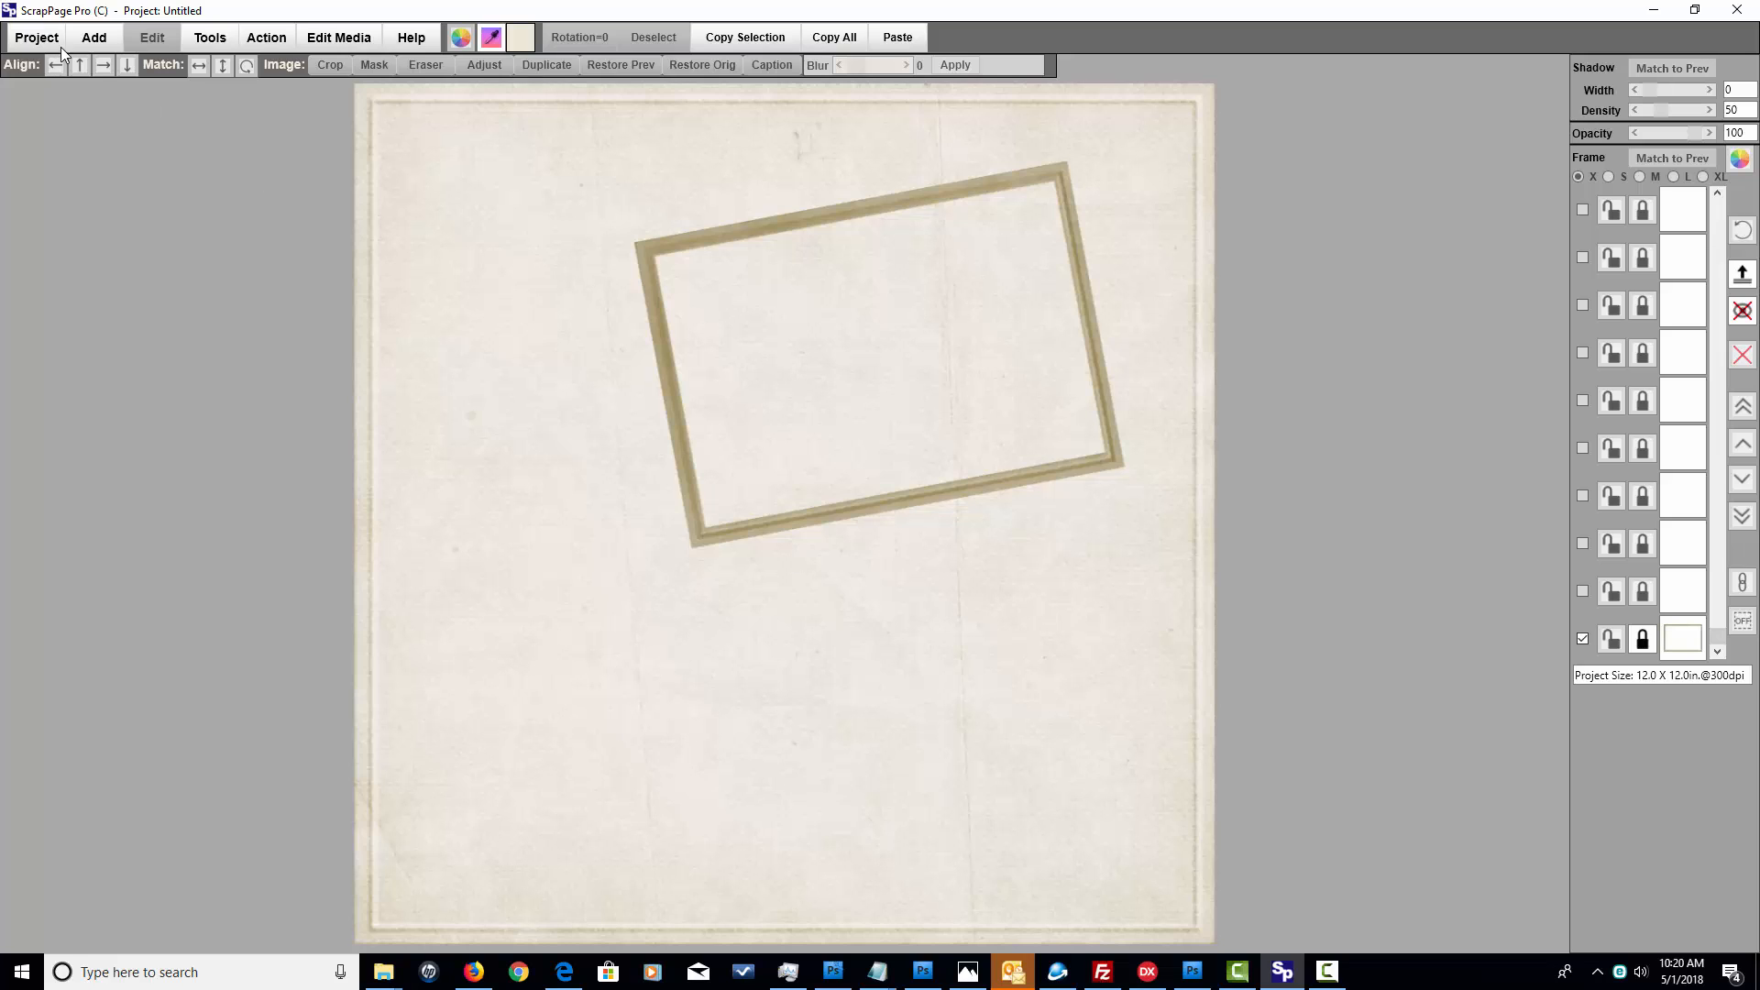
- Add flower_png4.png, Flower01.png, Flower02.png, Flower03.png, WhiteFlowers.png, WhiteRoses.png and sd_sportysass_ribbon-11.png to the page together
{"action": "left_click", "coordinate": [94, 37]}
{"action": "left_click", "coordinate": [96, 92]}
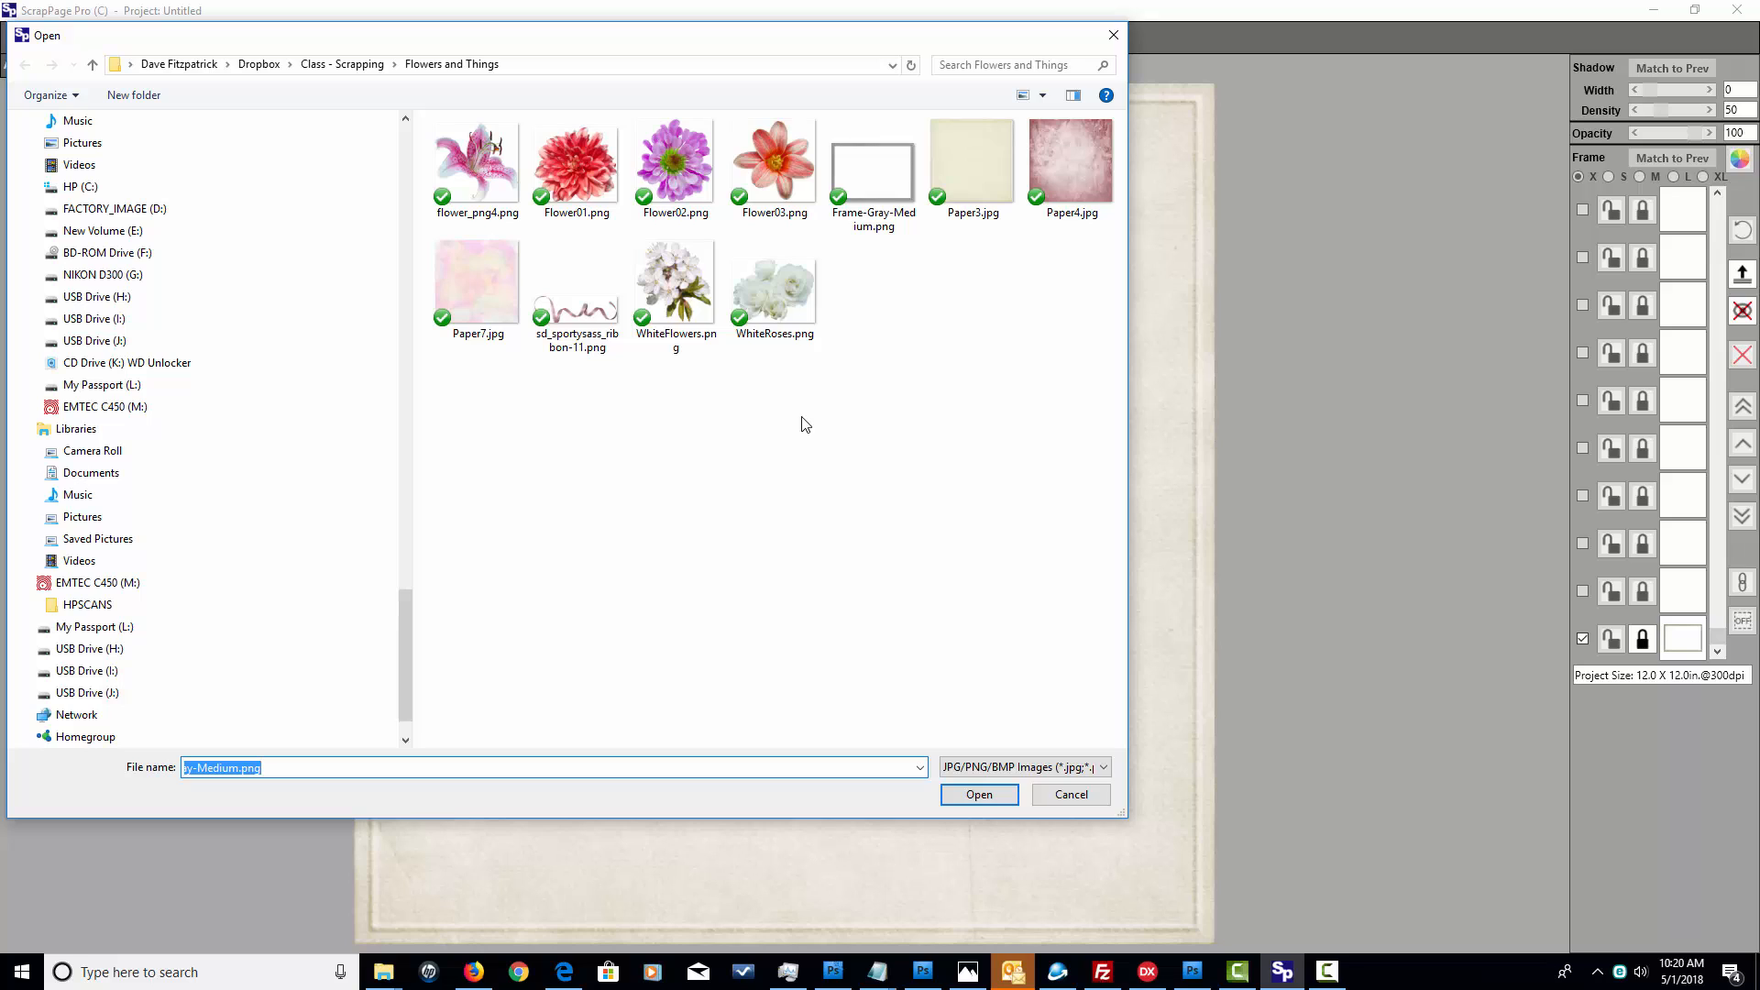
{"action": "left_click", "coordinate": [470, 167]}
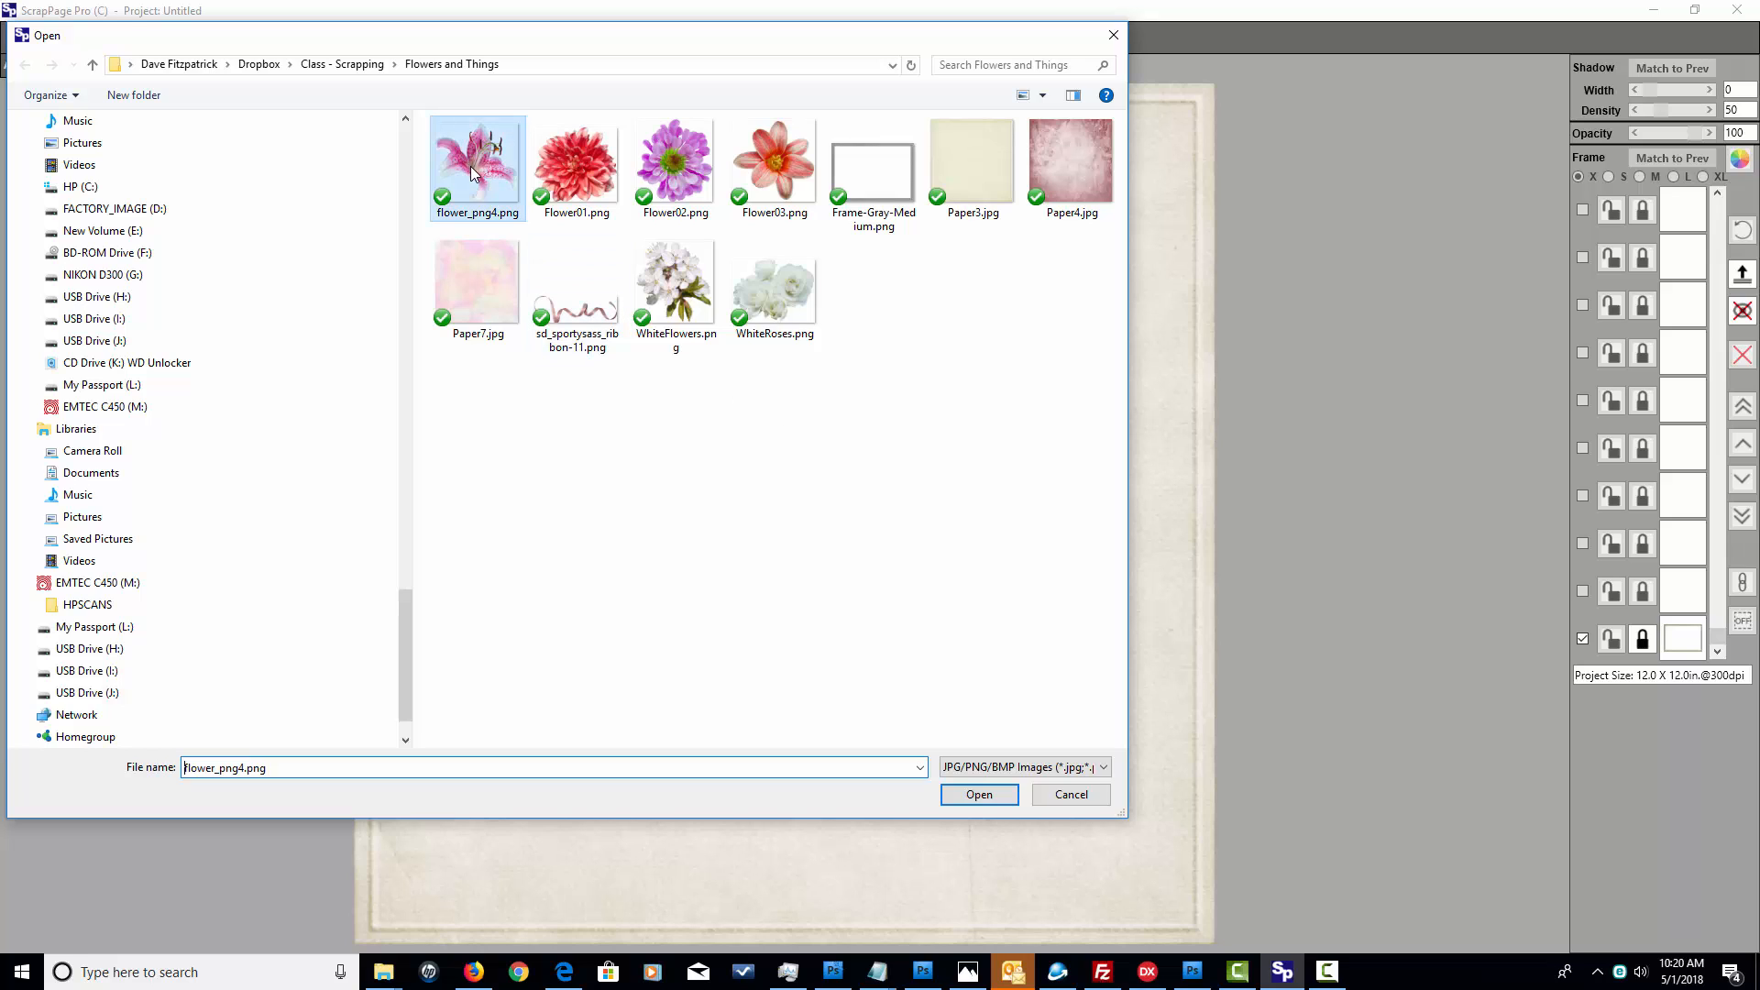
{"action": "left_click", "coordinate": [584, 174], "text": "ctrl"}
{"action": "left_click", "coordinate": [697, 173], "text": "ctrl"}
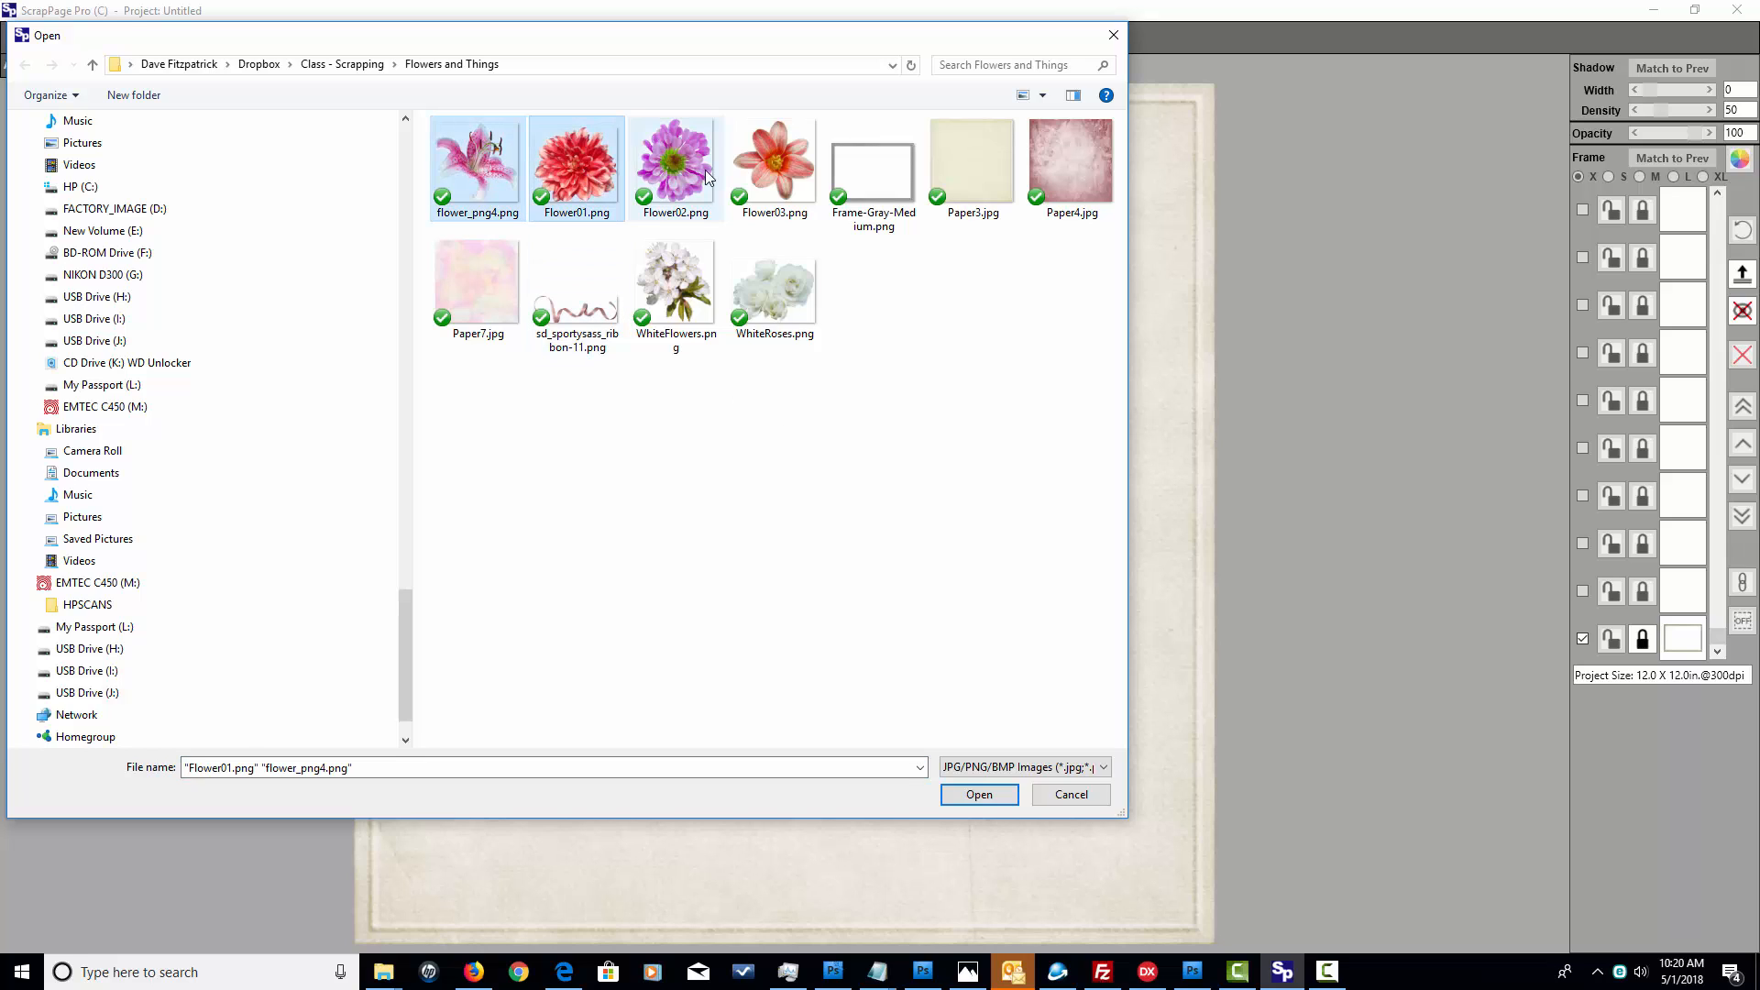
{"action": "left_click", "coordinate": [779, 170], "text": "ctrl"}
{"action": "left_click", "coordinate": [683, 298], "text": "ctrl"}
{"action": "left_click", "coordinate": [775, 295], "text": "ctrl"}
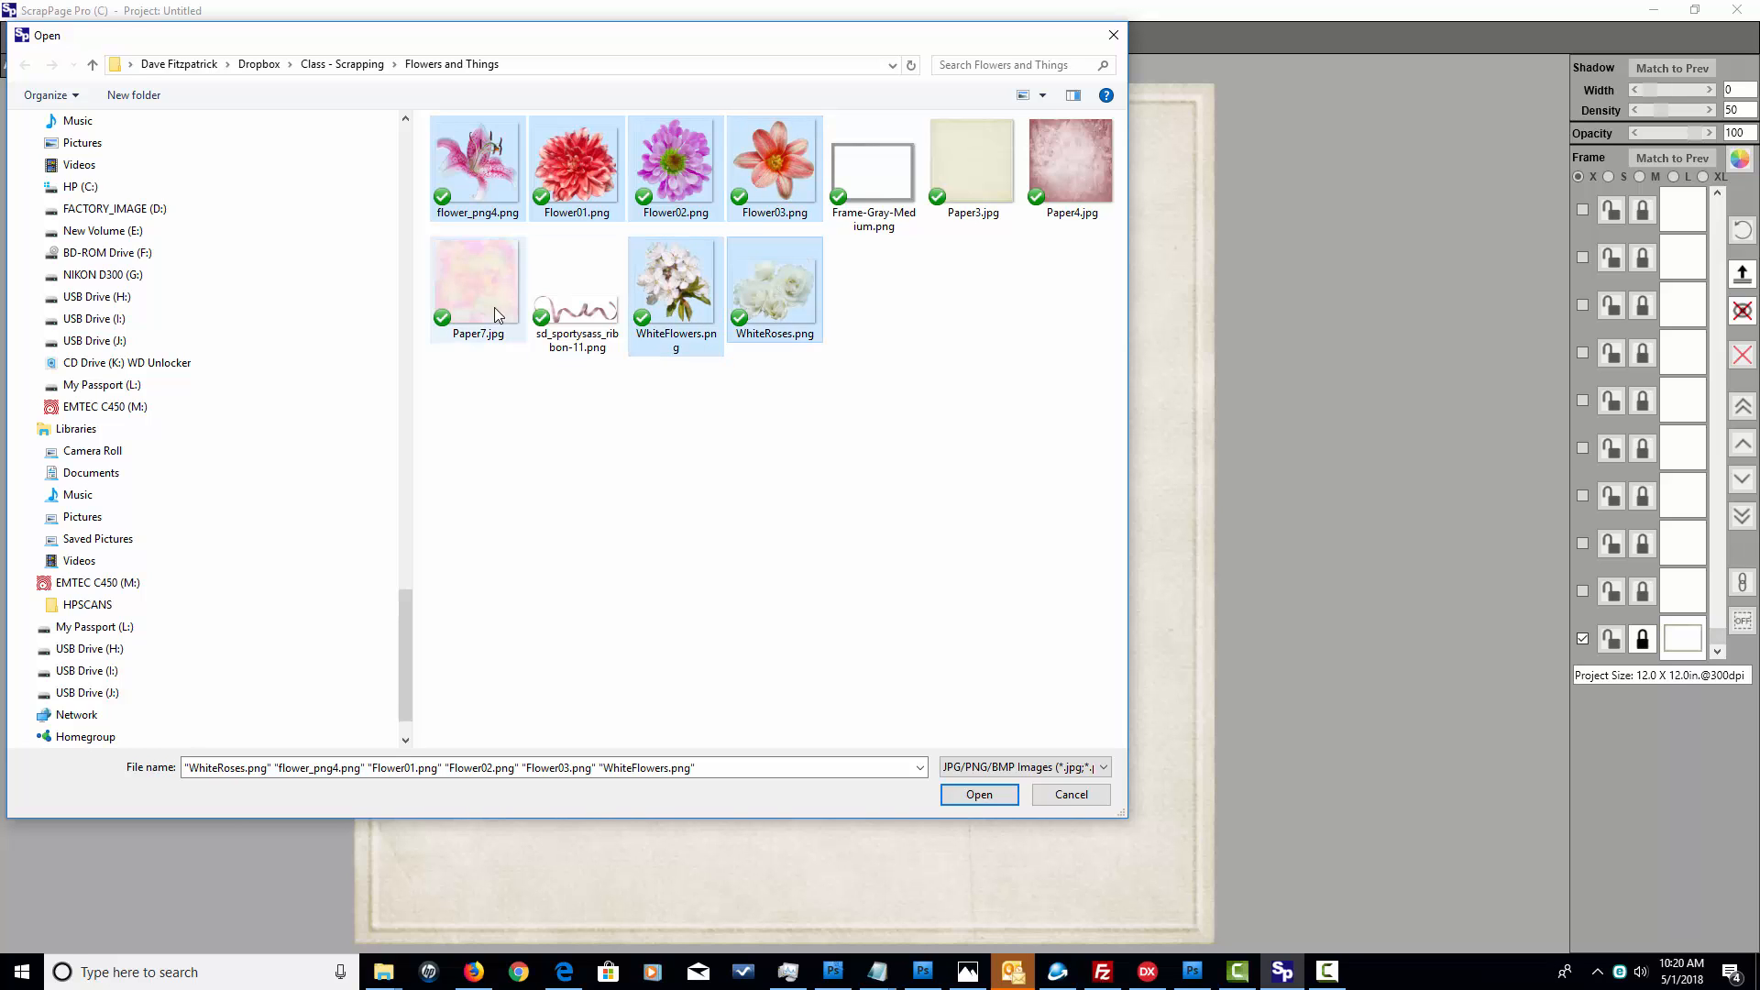
{"action": "left_click", "coordinate": [578, 294], "text": "ctrl"}
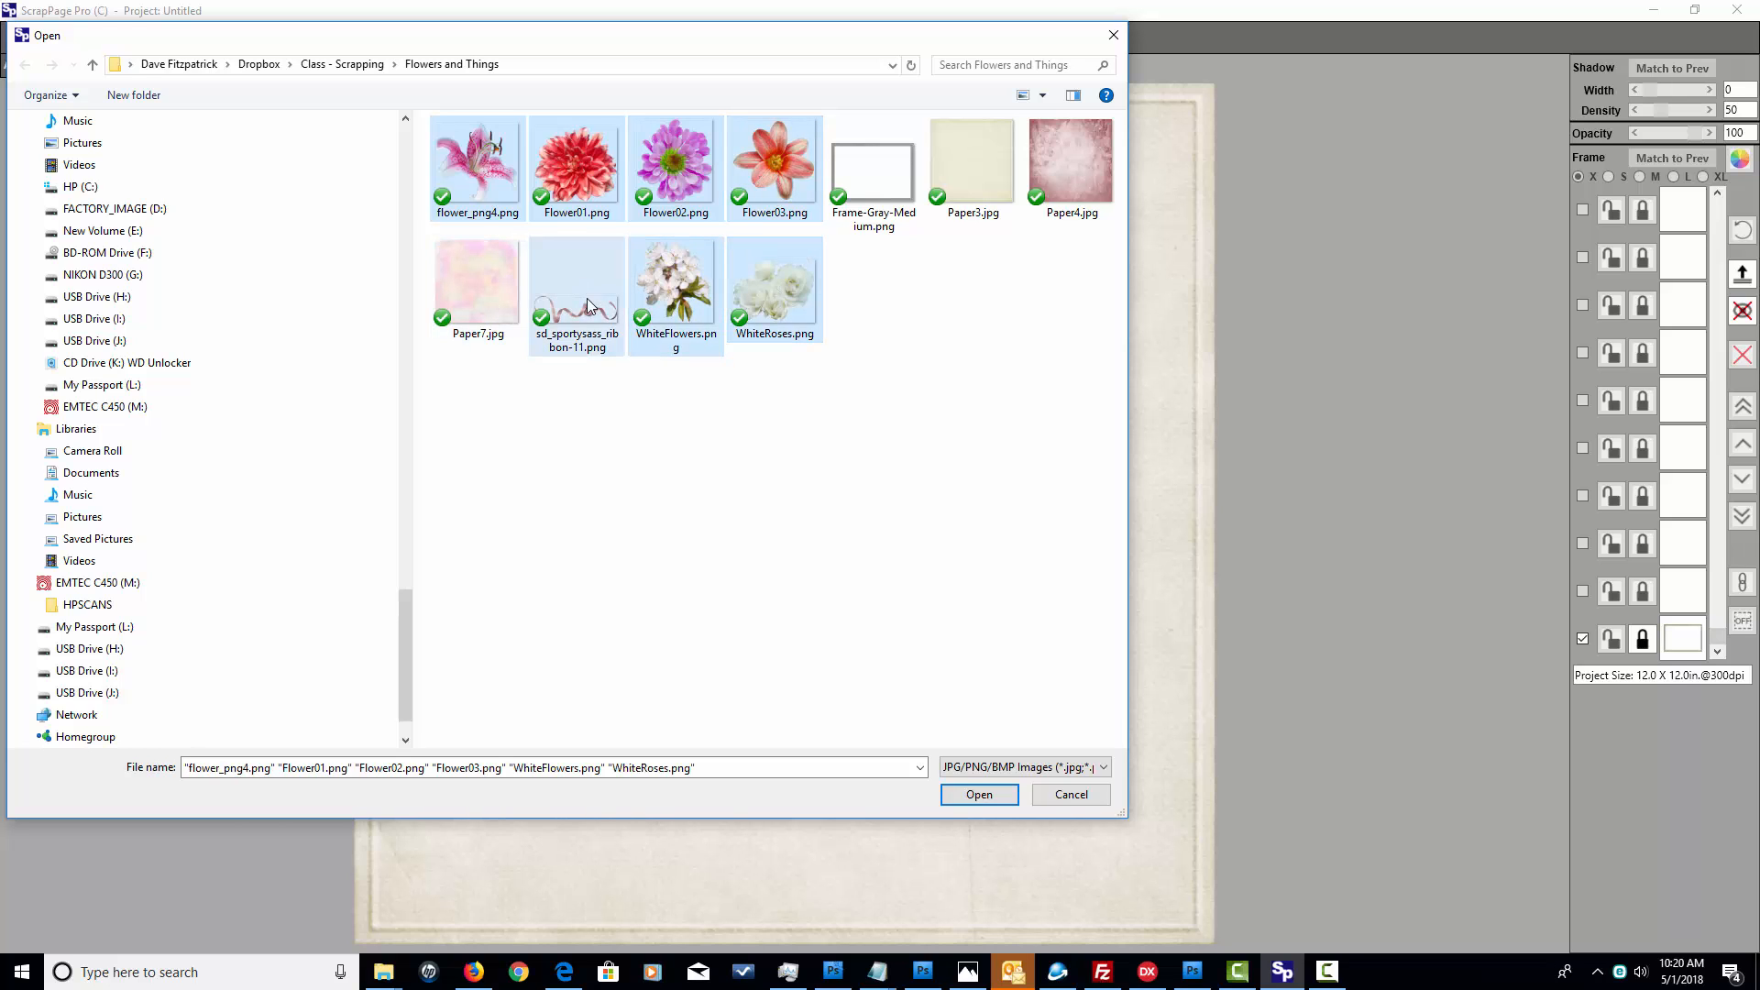
{"action": "left_click", "coordinate": [979, 794]}
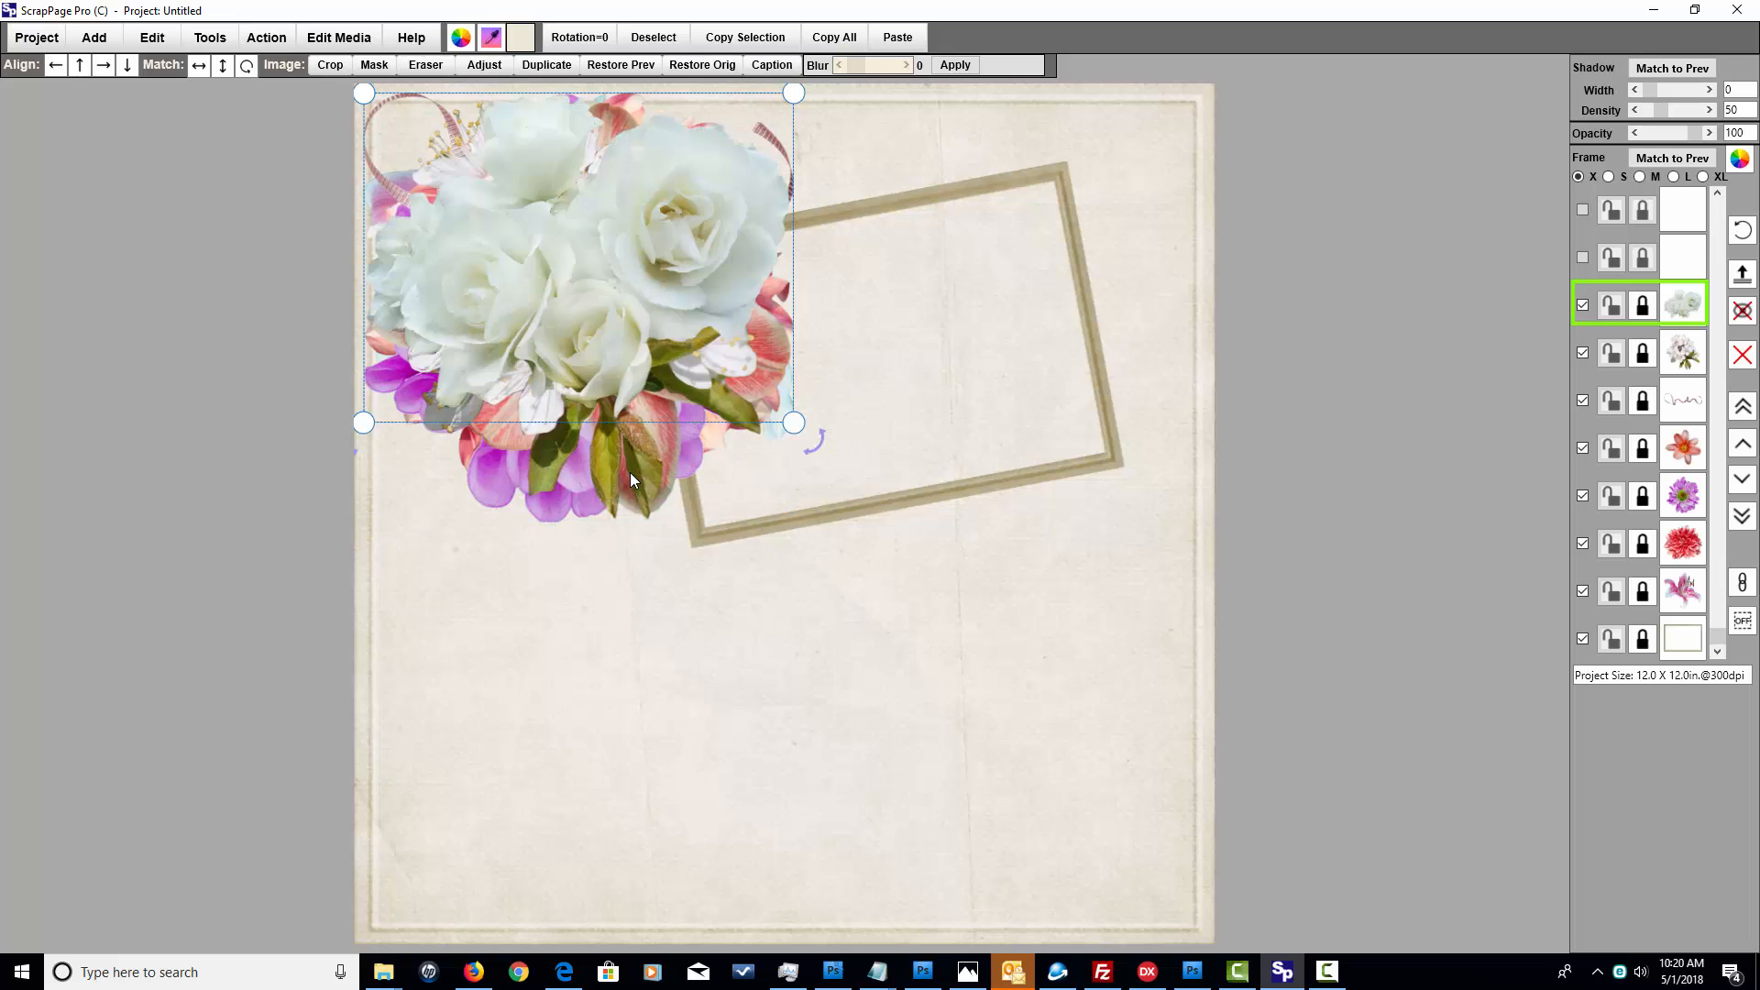
- Shrink the white roses to about a fifth of the page width and place them below the frame's lower-right part
{"action": "left_click_drag", "start_coordinate": [780, 428], "coordinate": [500, 253]}
{"action": "left_click_drag", "start_coordinate": [462, 191], "coordinate": [1027, 642]}
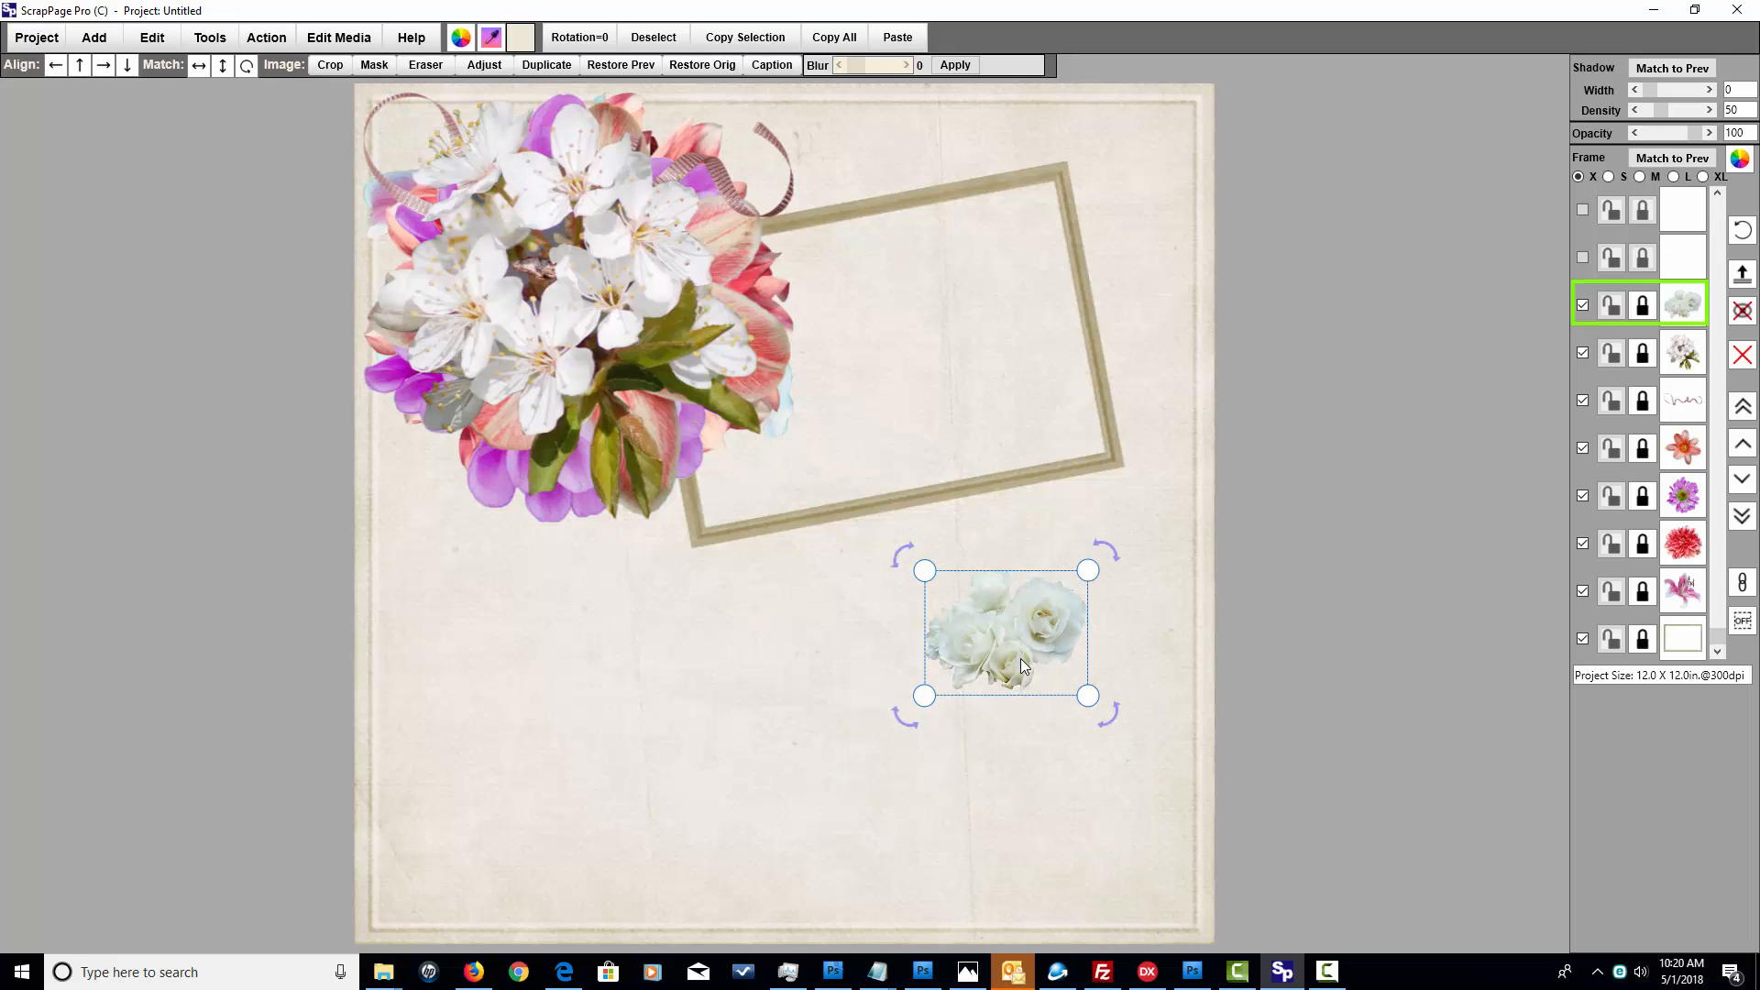
- Shrink the white blossoms to about a quarter and the orange lily to about a third of the page width, placing both around the white roses
{"action": "left_click", "coordinate": [499, 272]}
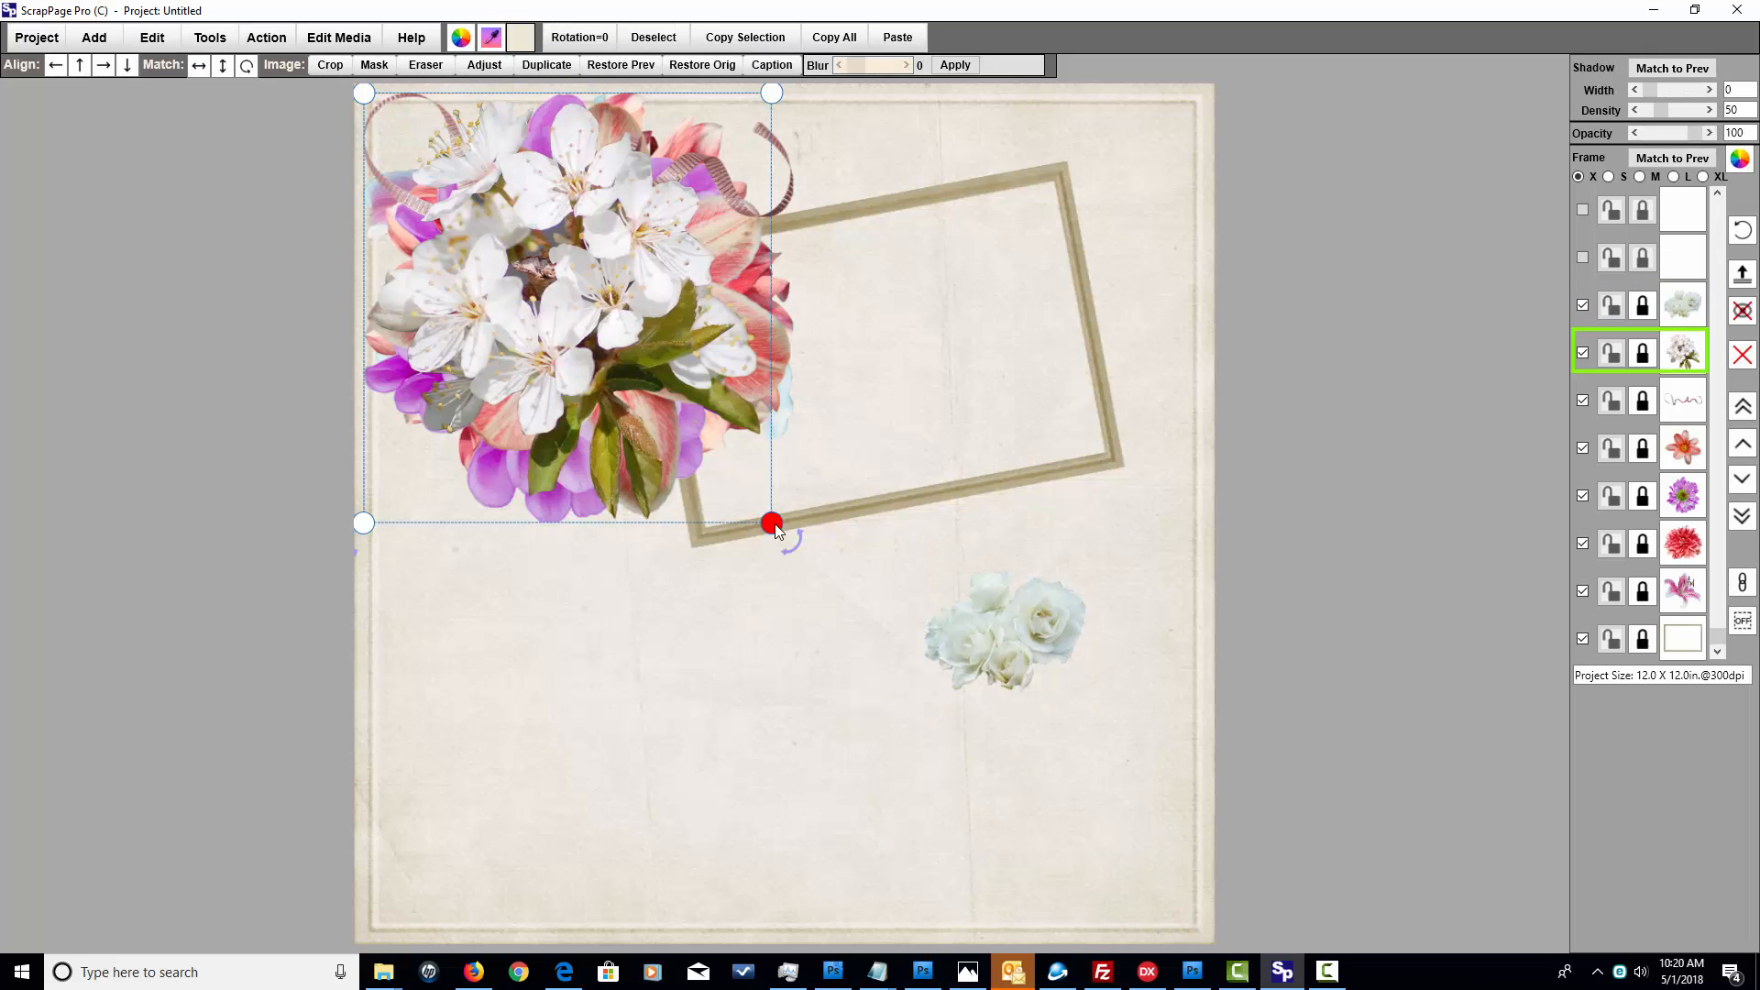
{"action": "left_click_drag", "start_coordinate": [774, 525], "coordinate": [598, 339]}
{"action": "left_click_drag", "start_coordinate": [470, 260], "coordinate": [914, 702]}
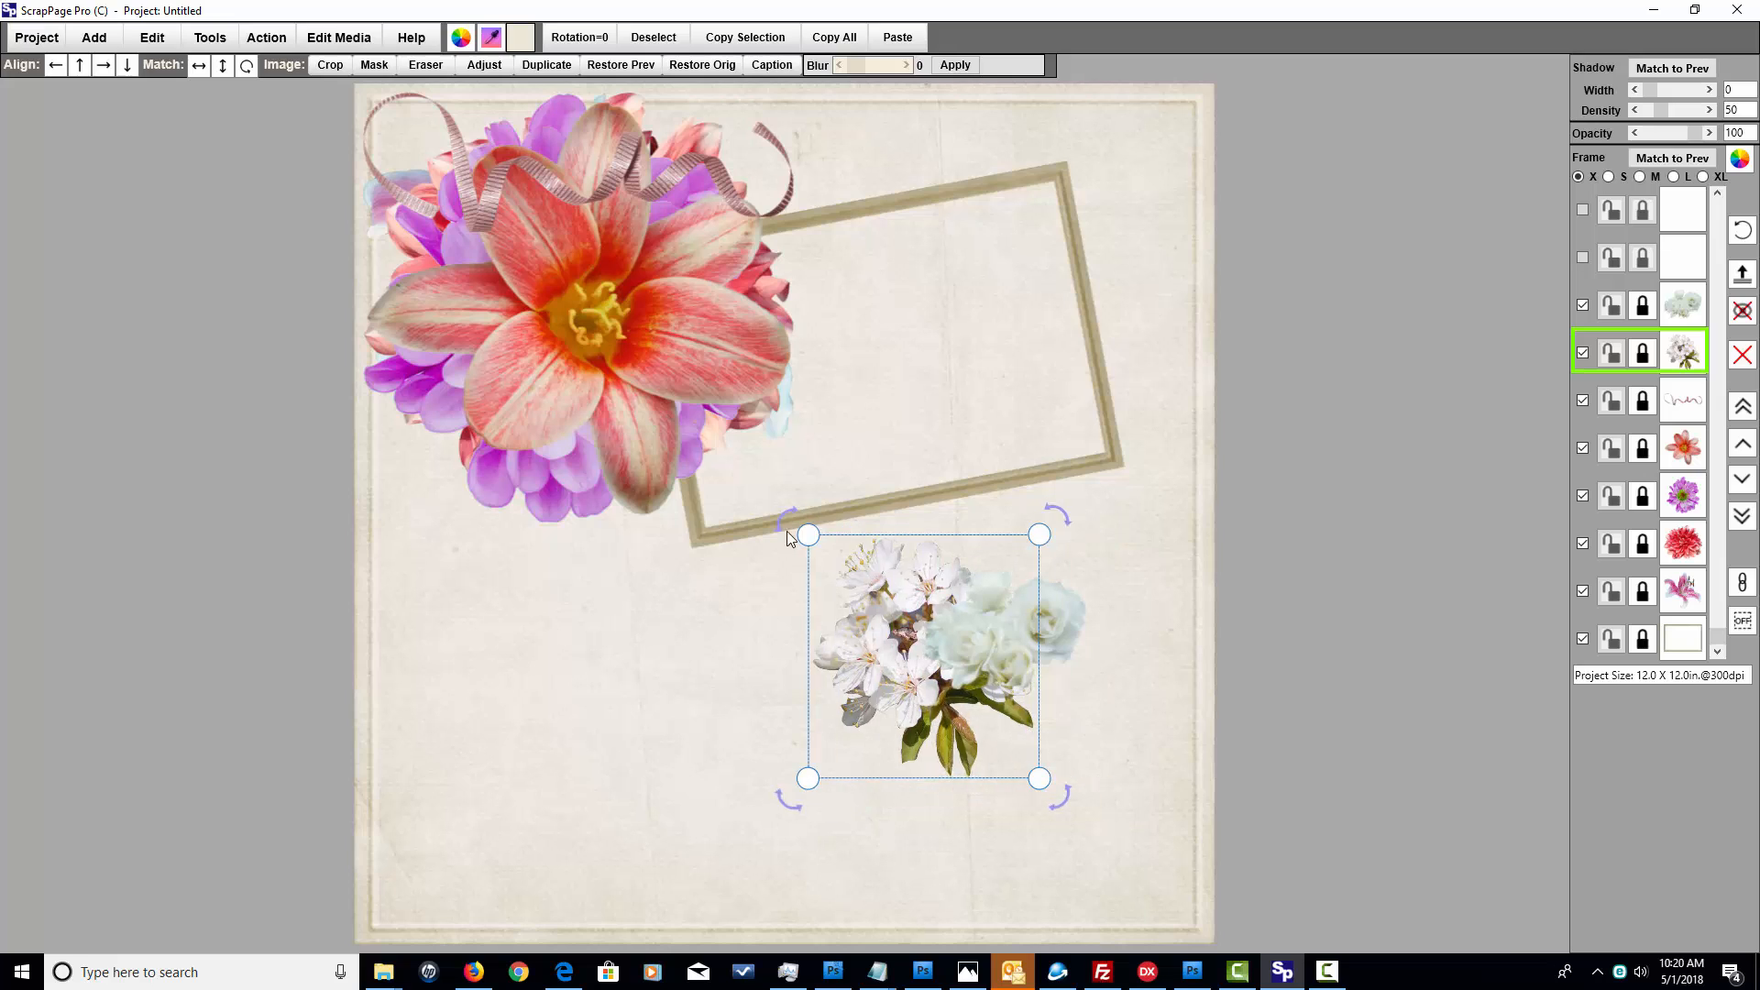
{"action": "left_click", "coordinate": [639, 341]}
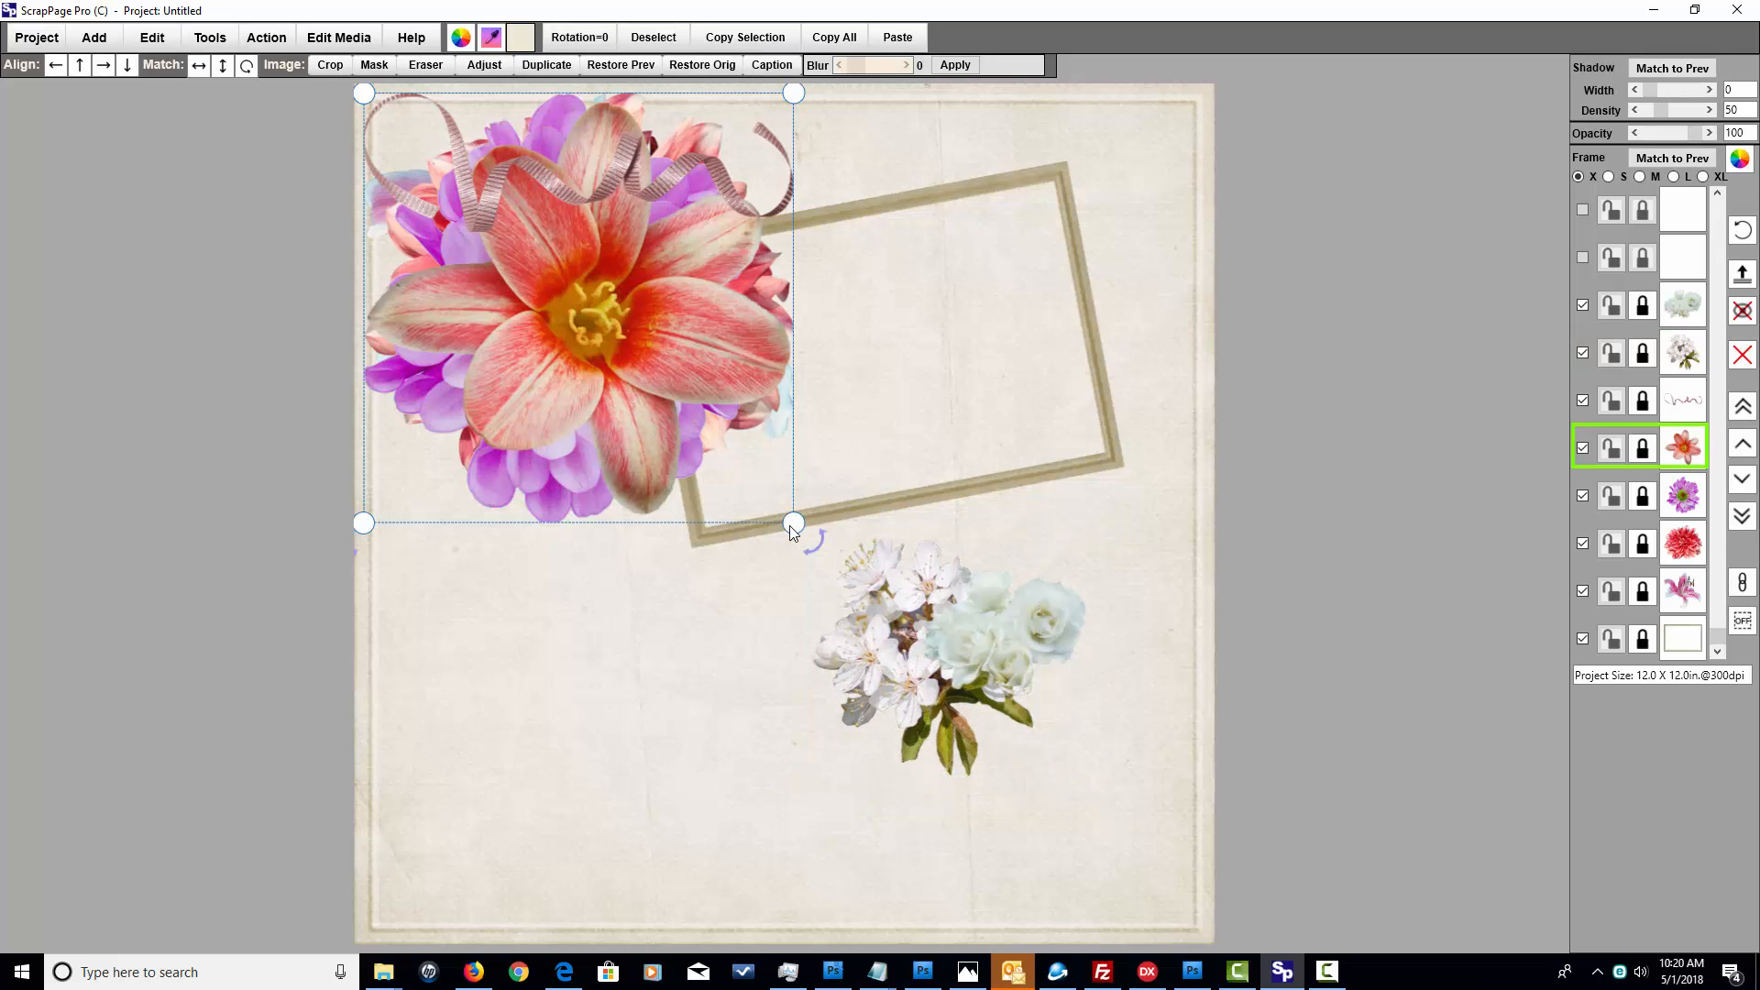
{"action": "left_click_drag", "start_coordinate": [794, 522], "coordinate": [626, 354]}
{"action": "left_click_drag", "start_coordinate": [502, 272], "coordinate": [1042, 847]}
- Shrink the purple flower to about a quarter and the red dahlia to about a third of the page width, placing them beside the orange lily
{"action": "left_click", "coordinate": [581, 299]}
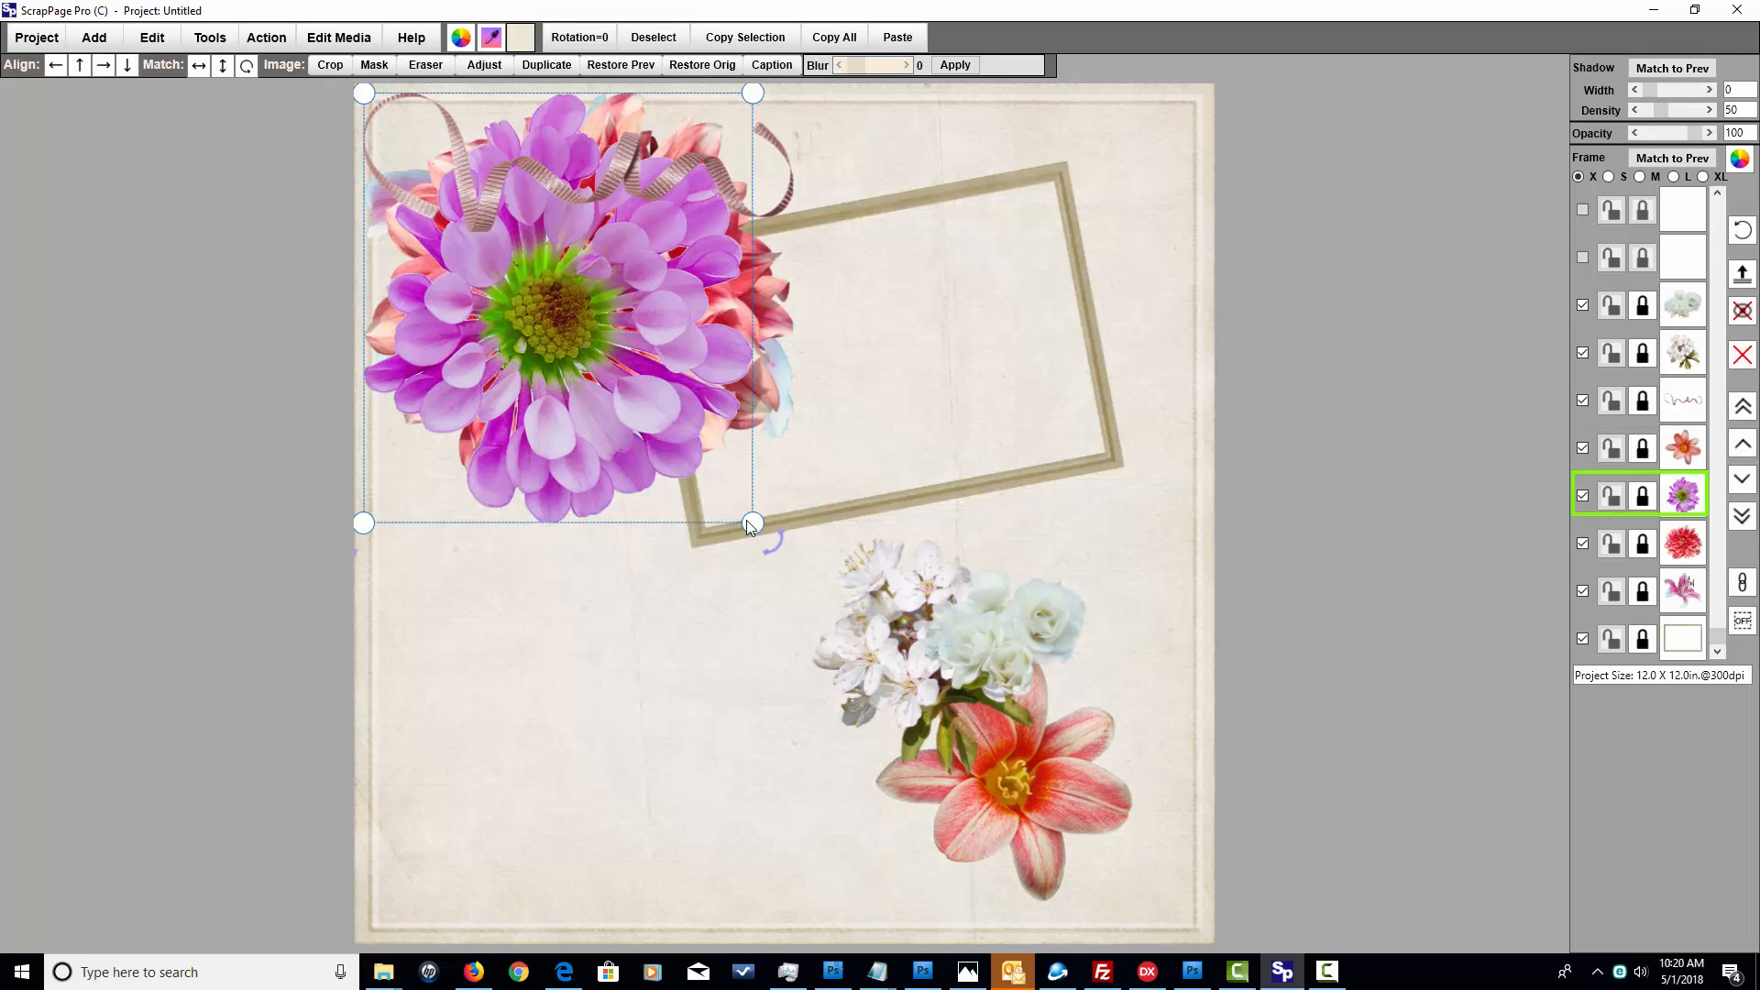
{"action": "left_click_drag", "start_coordinate": [751, 522], "coordinate": [623, 380]}
{"action": "left_click_drag", "start_coordinate": [470, 249], "coordinate": [867, 735]}
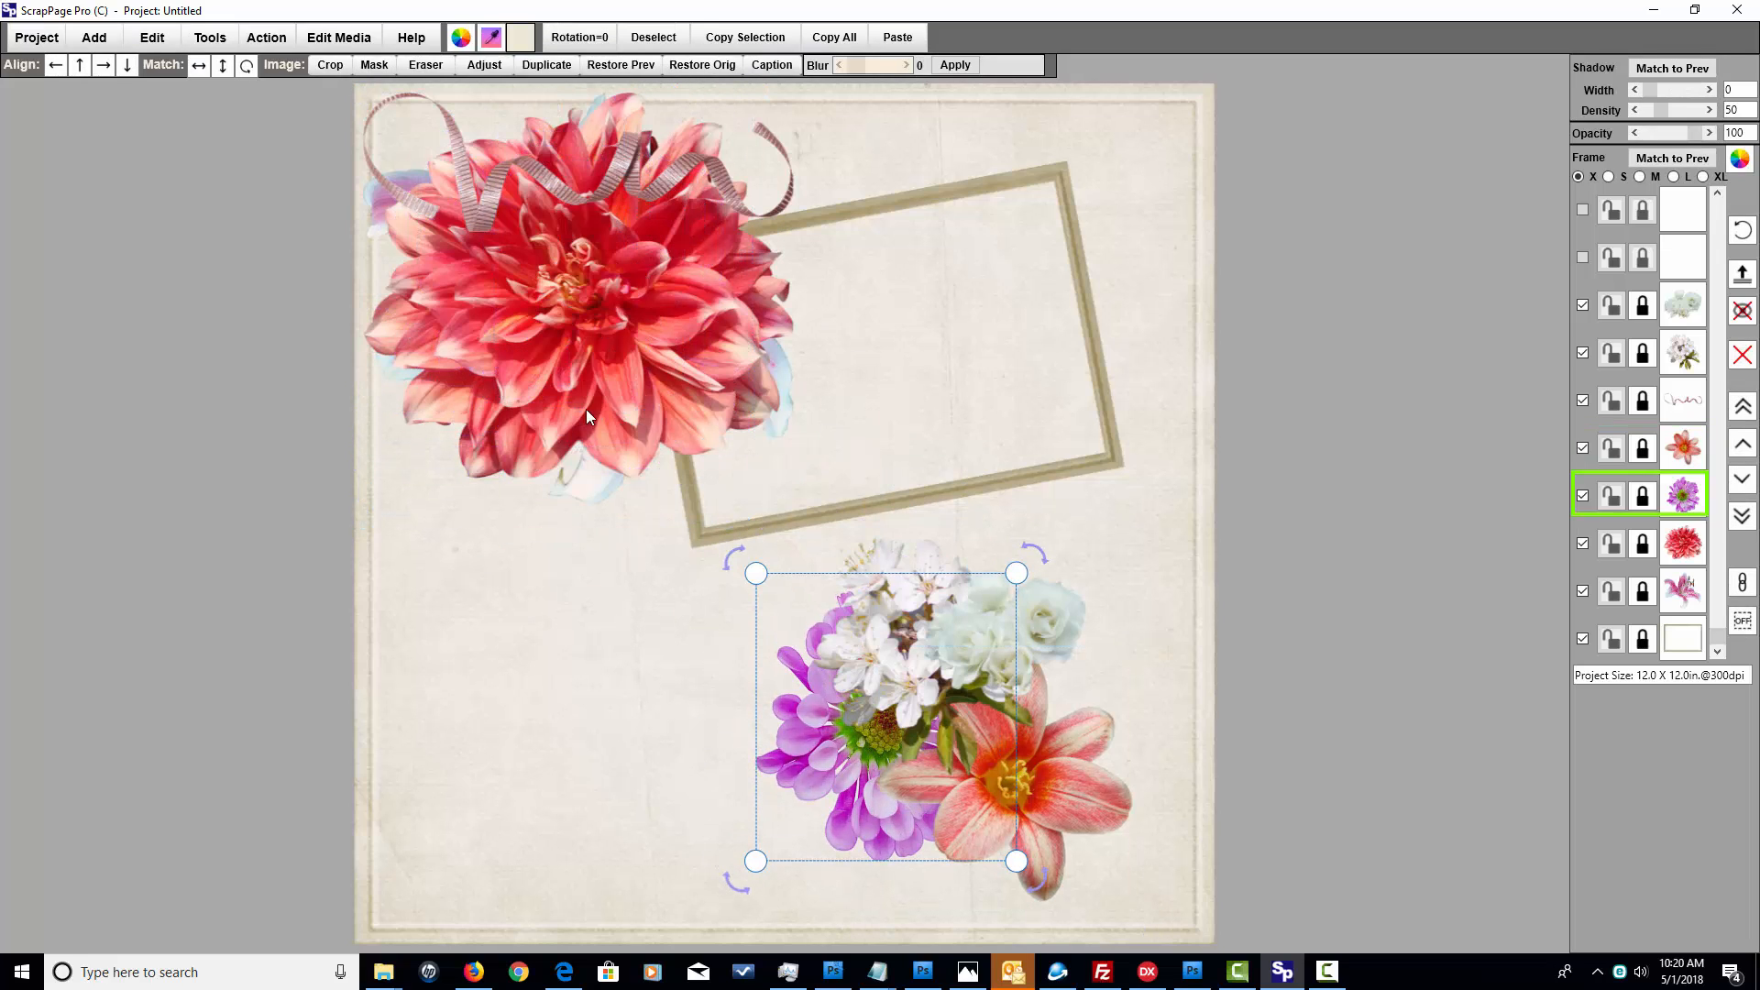
{"action": "left_click_drag", "start_coordinate": [755, 573], "coordinate": [796, 610]}
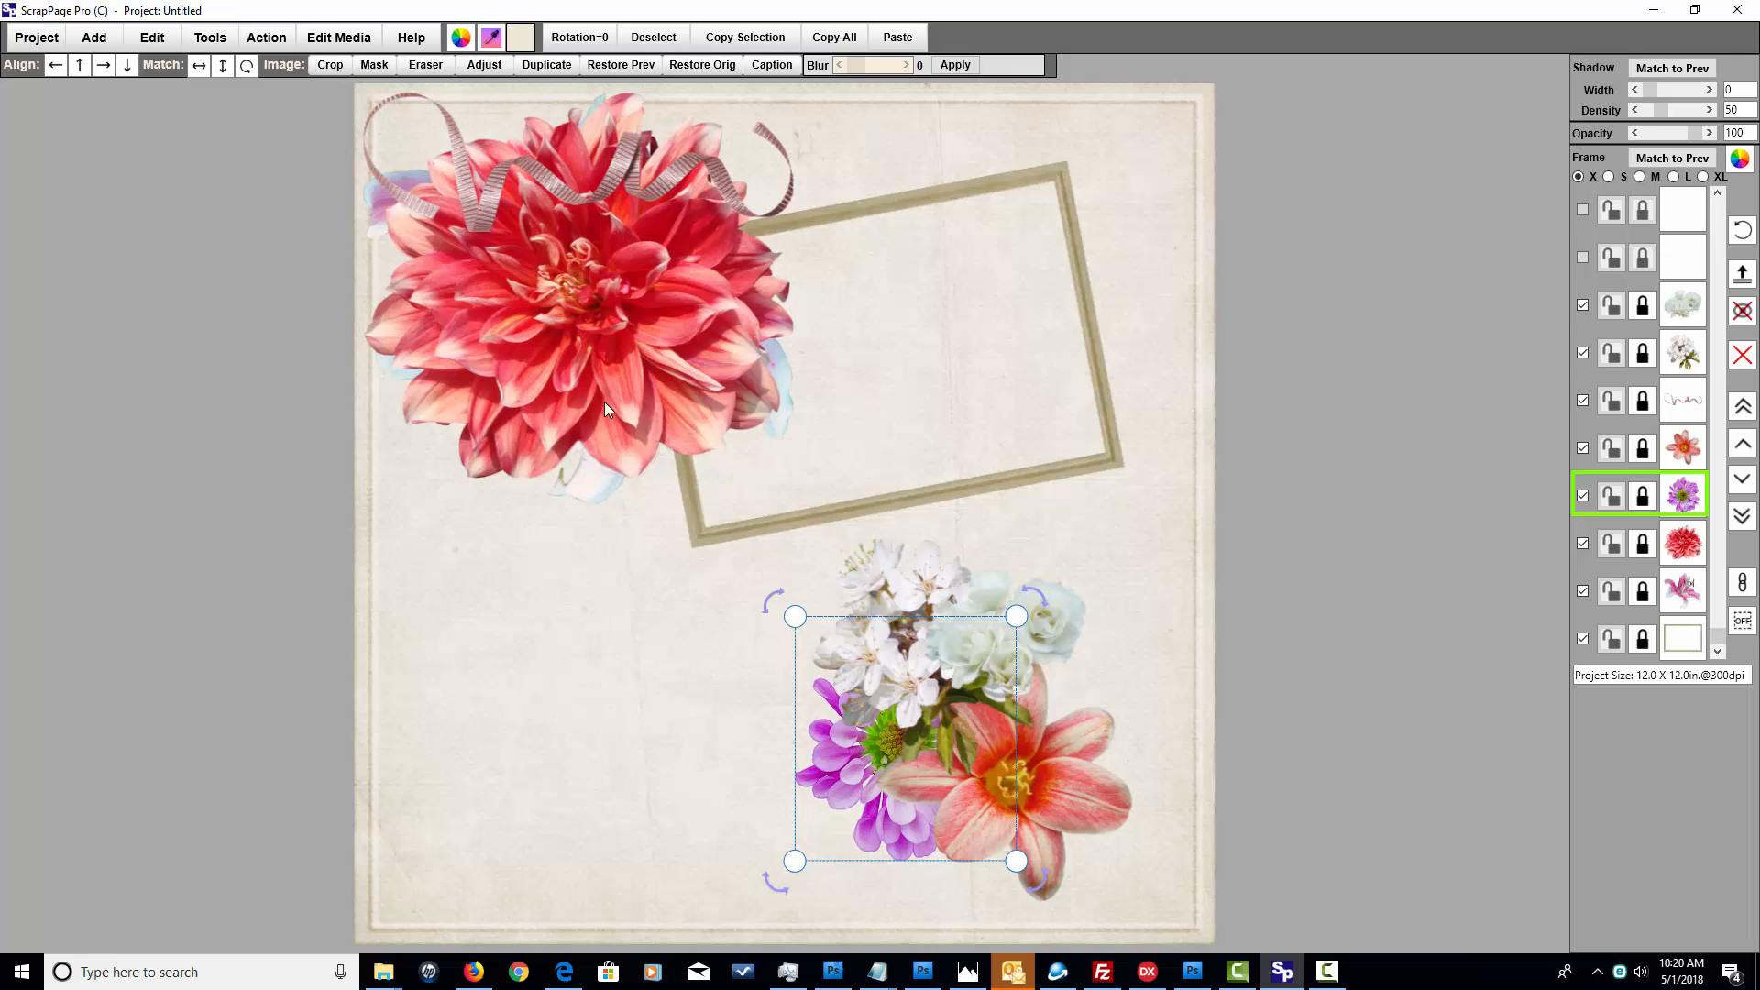
{"action": "left_click", "coordinate": [603, 401]}
{"action": "left_click_drag", "start_coordinate": [794, 479], "coordinate": [640, 341]}
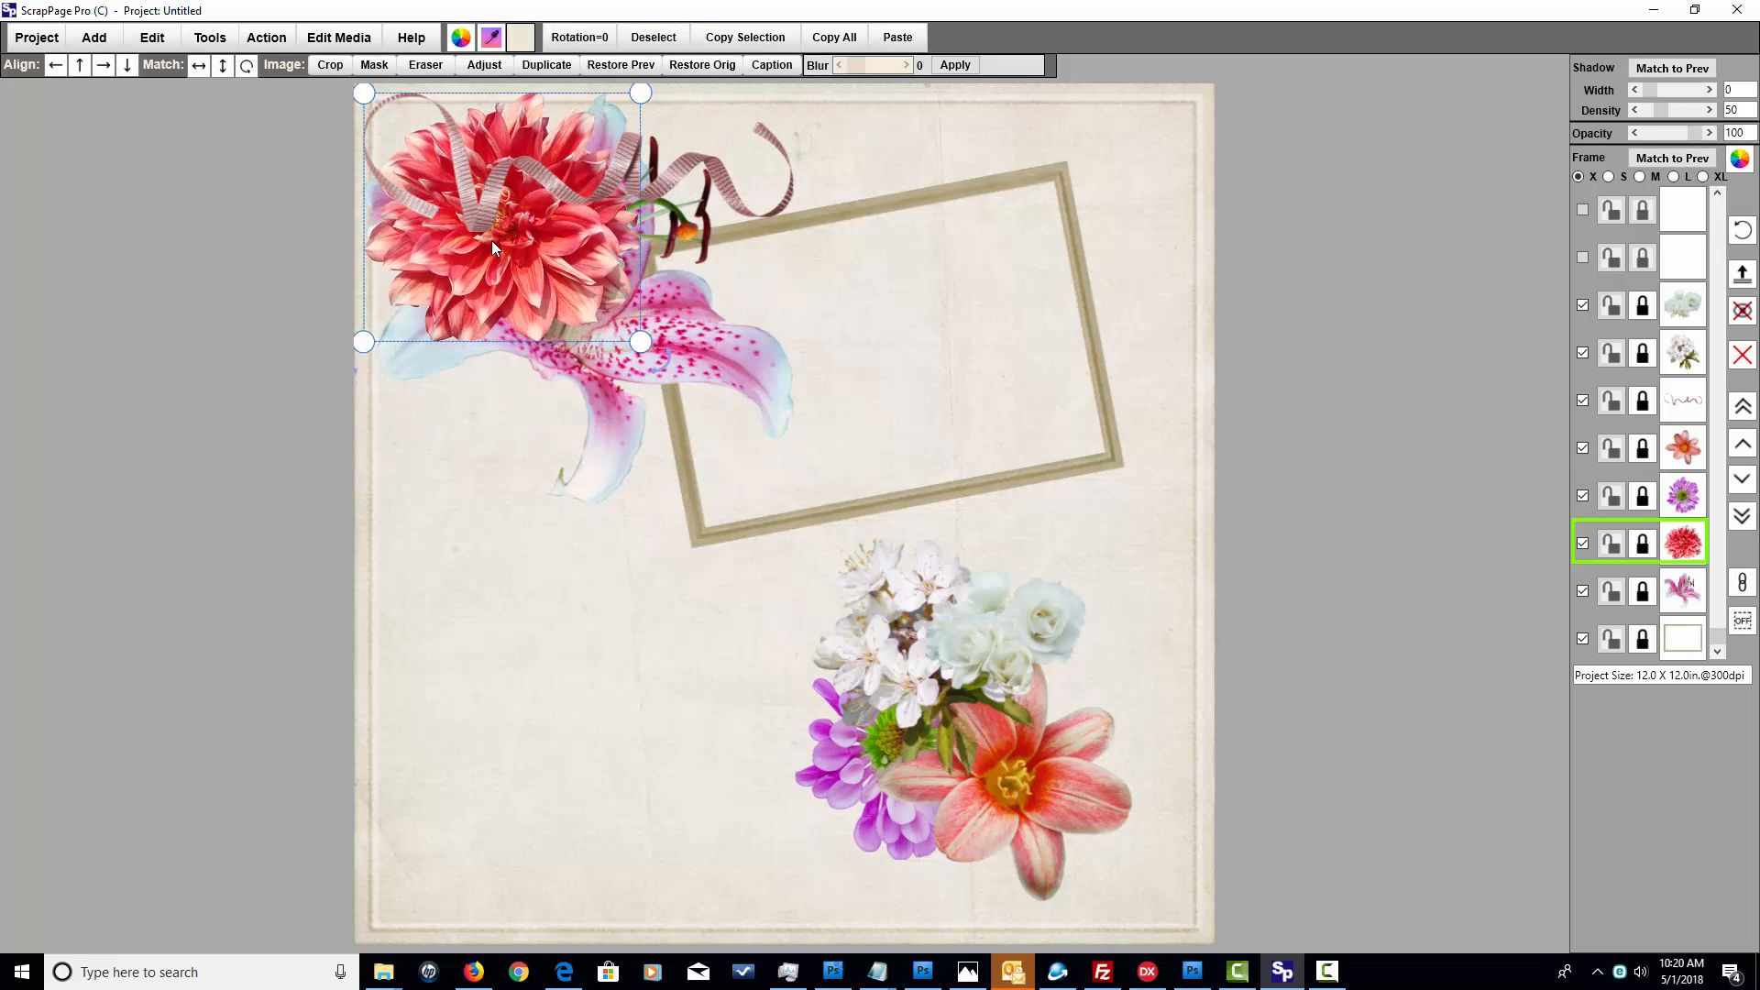
{"action": "left_click_drag", "start_coordinate": [491, 240], "coordinate": [730, 747]}
- Shrink the pink lily to about a third of the page width at the frame's left edge, and move the ribbon to the page's lower-left corner
{"action": "left_click", "coordinate": [574, 356]}
{"action": "left_click_drag", "start_coordinate": [793, 503], "coordinate": [758, 564]}
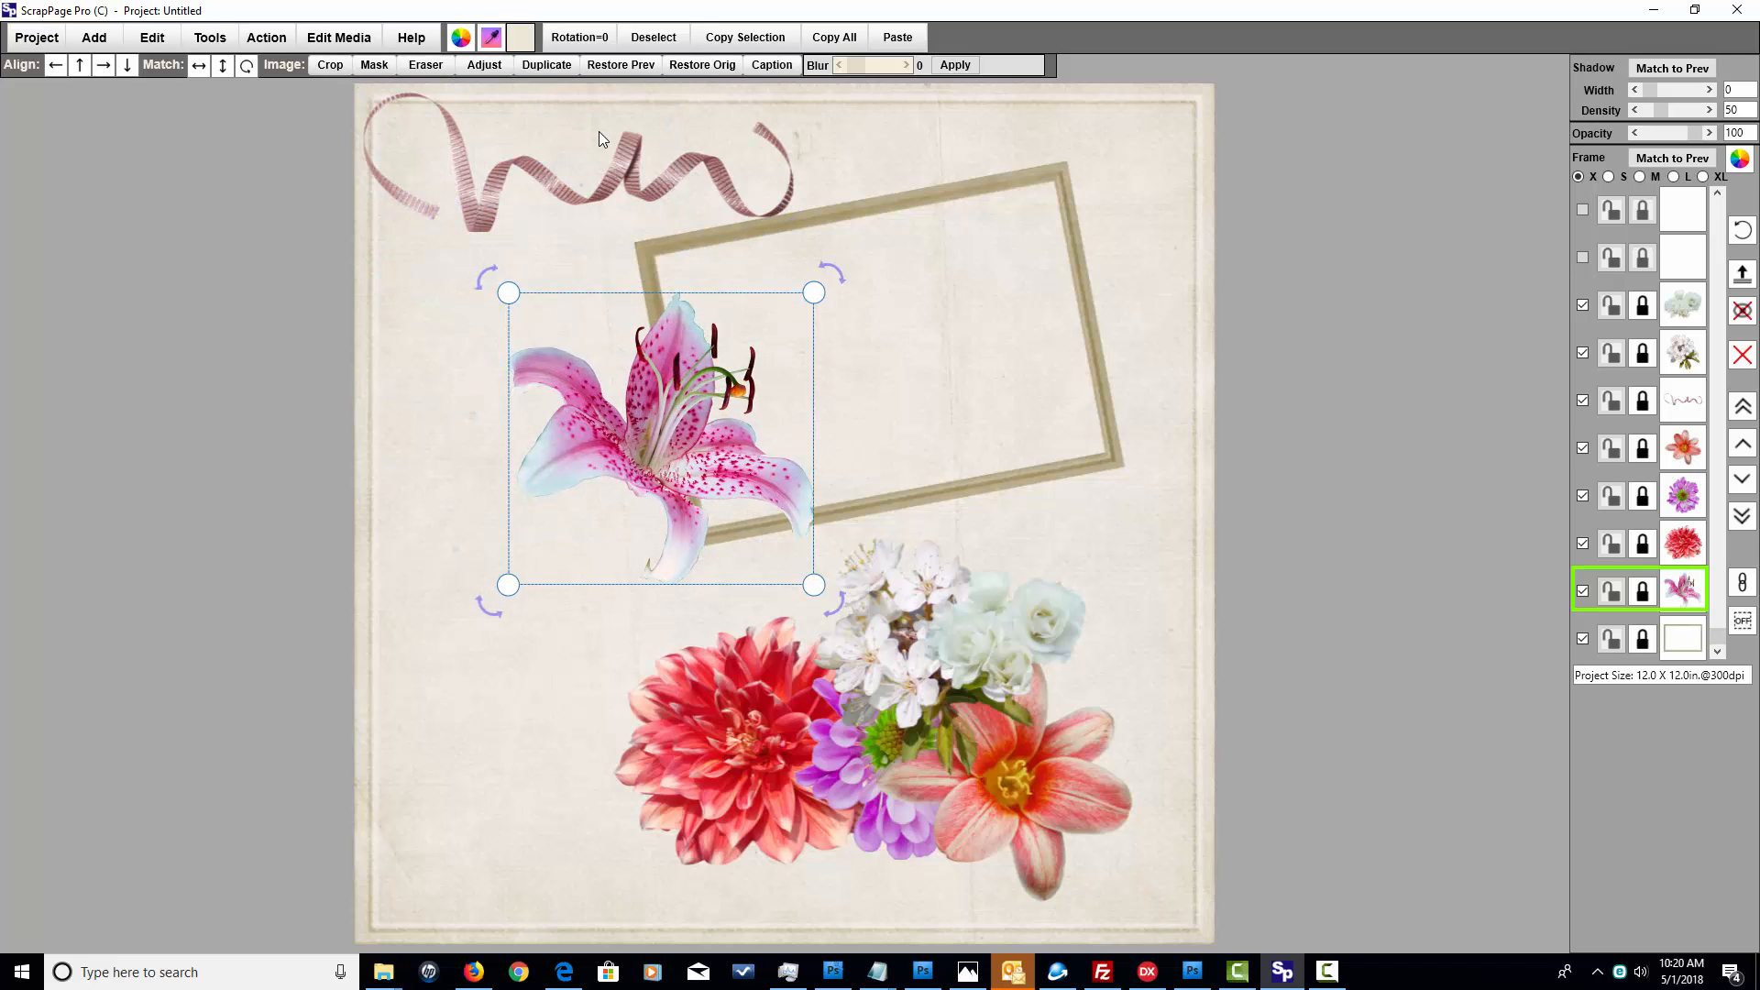
{"action": "left_click_drag", "start_coordinate": [597, 130], "coordinate": [623, 853]}
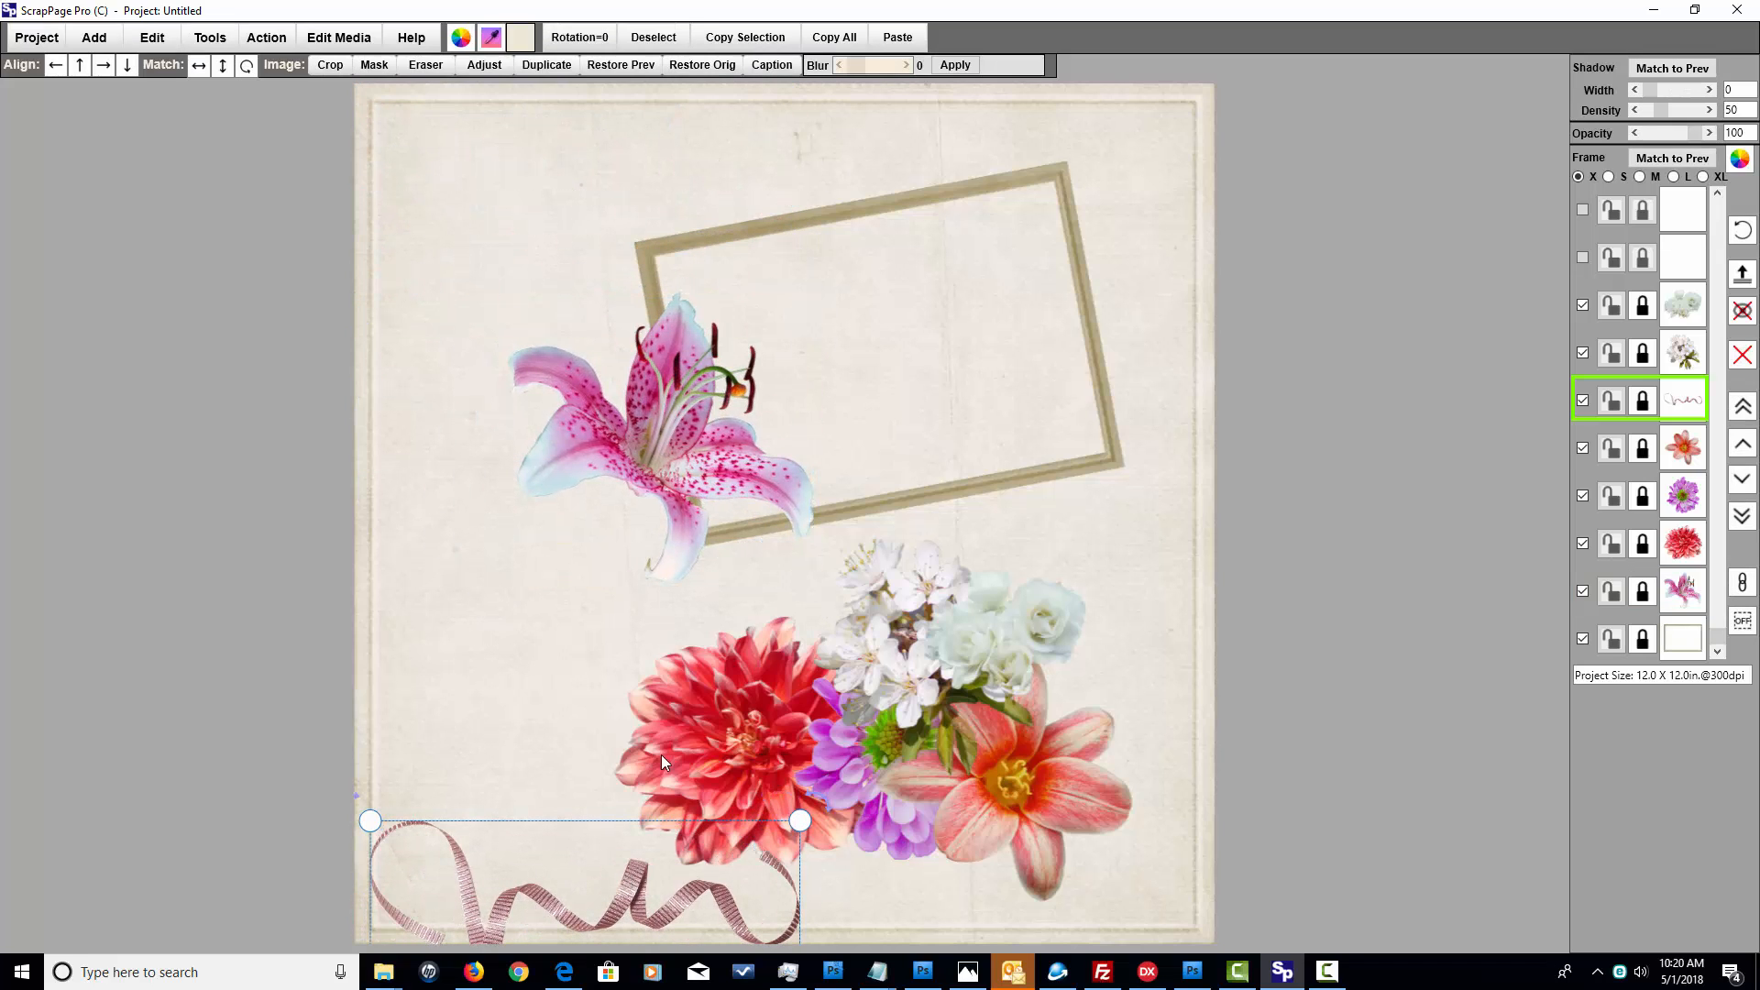
{"action": "left_click", "coordinate": [645, 420]}
{"action": "left_click_drag", "start_coordinate": [660, 478], "coordinate": [657, 394]}
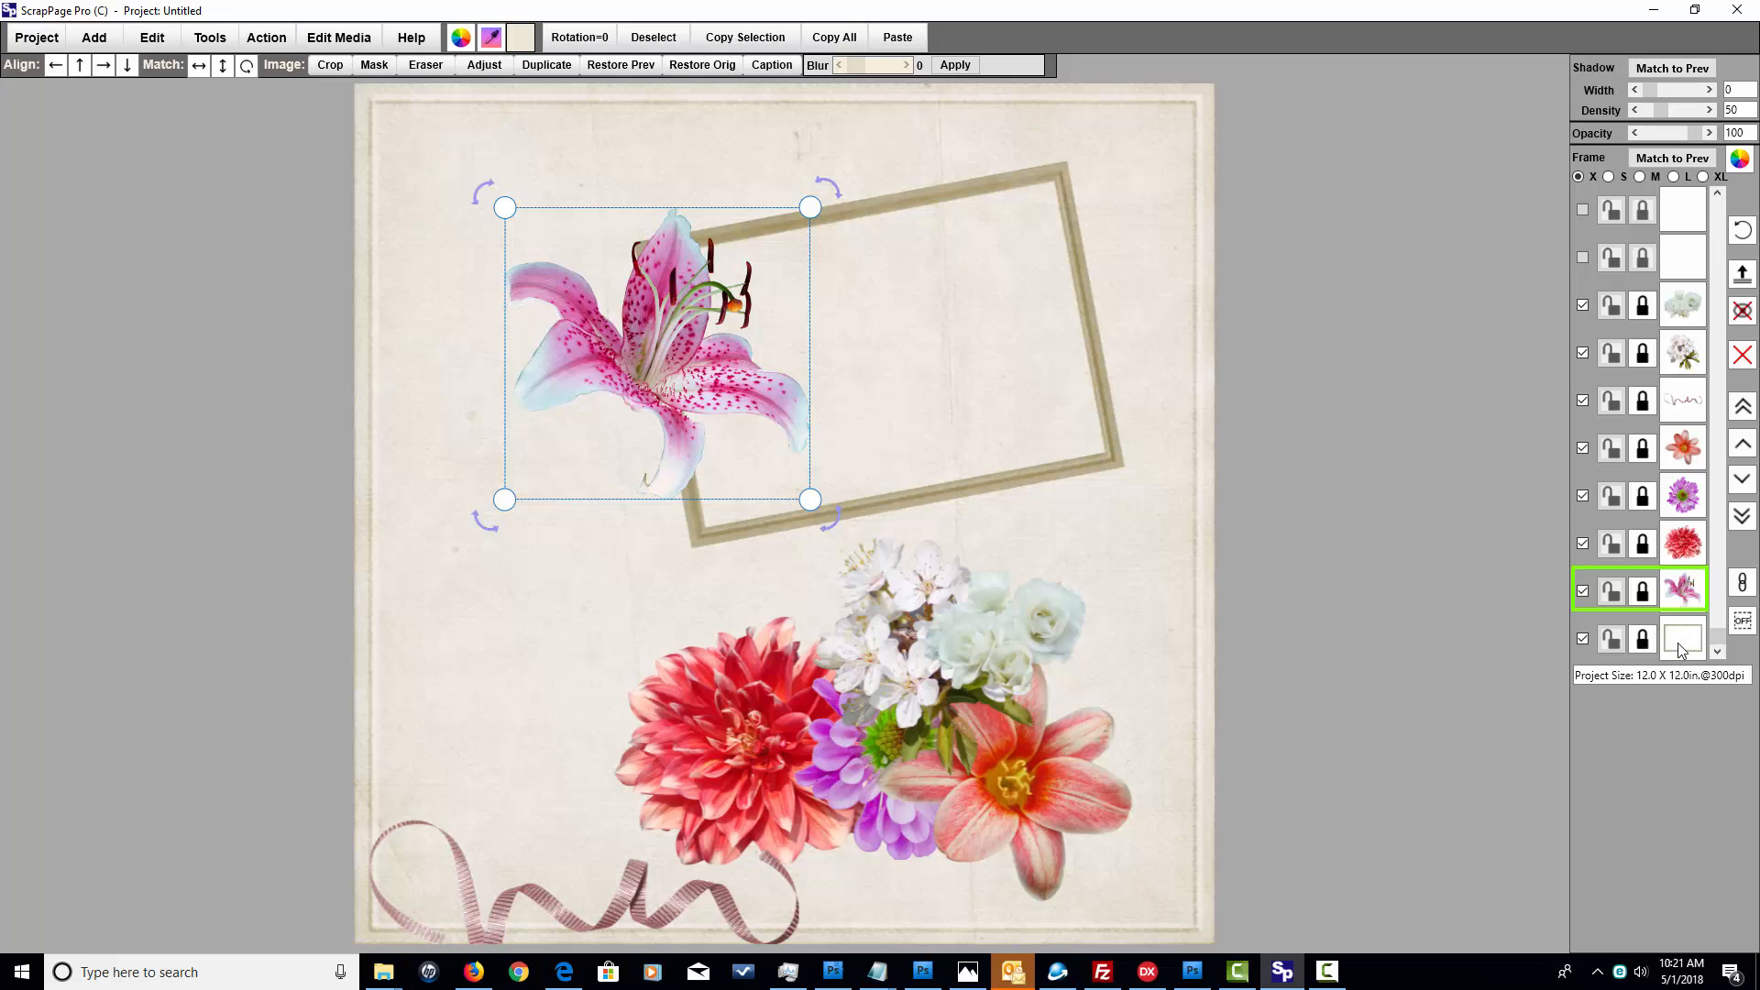
- Bring the frame to the front of all layers and nudge it slightly right so it overlaps the pink lily
{"action": "left_click", "coordinate": [849, 400]}
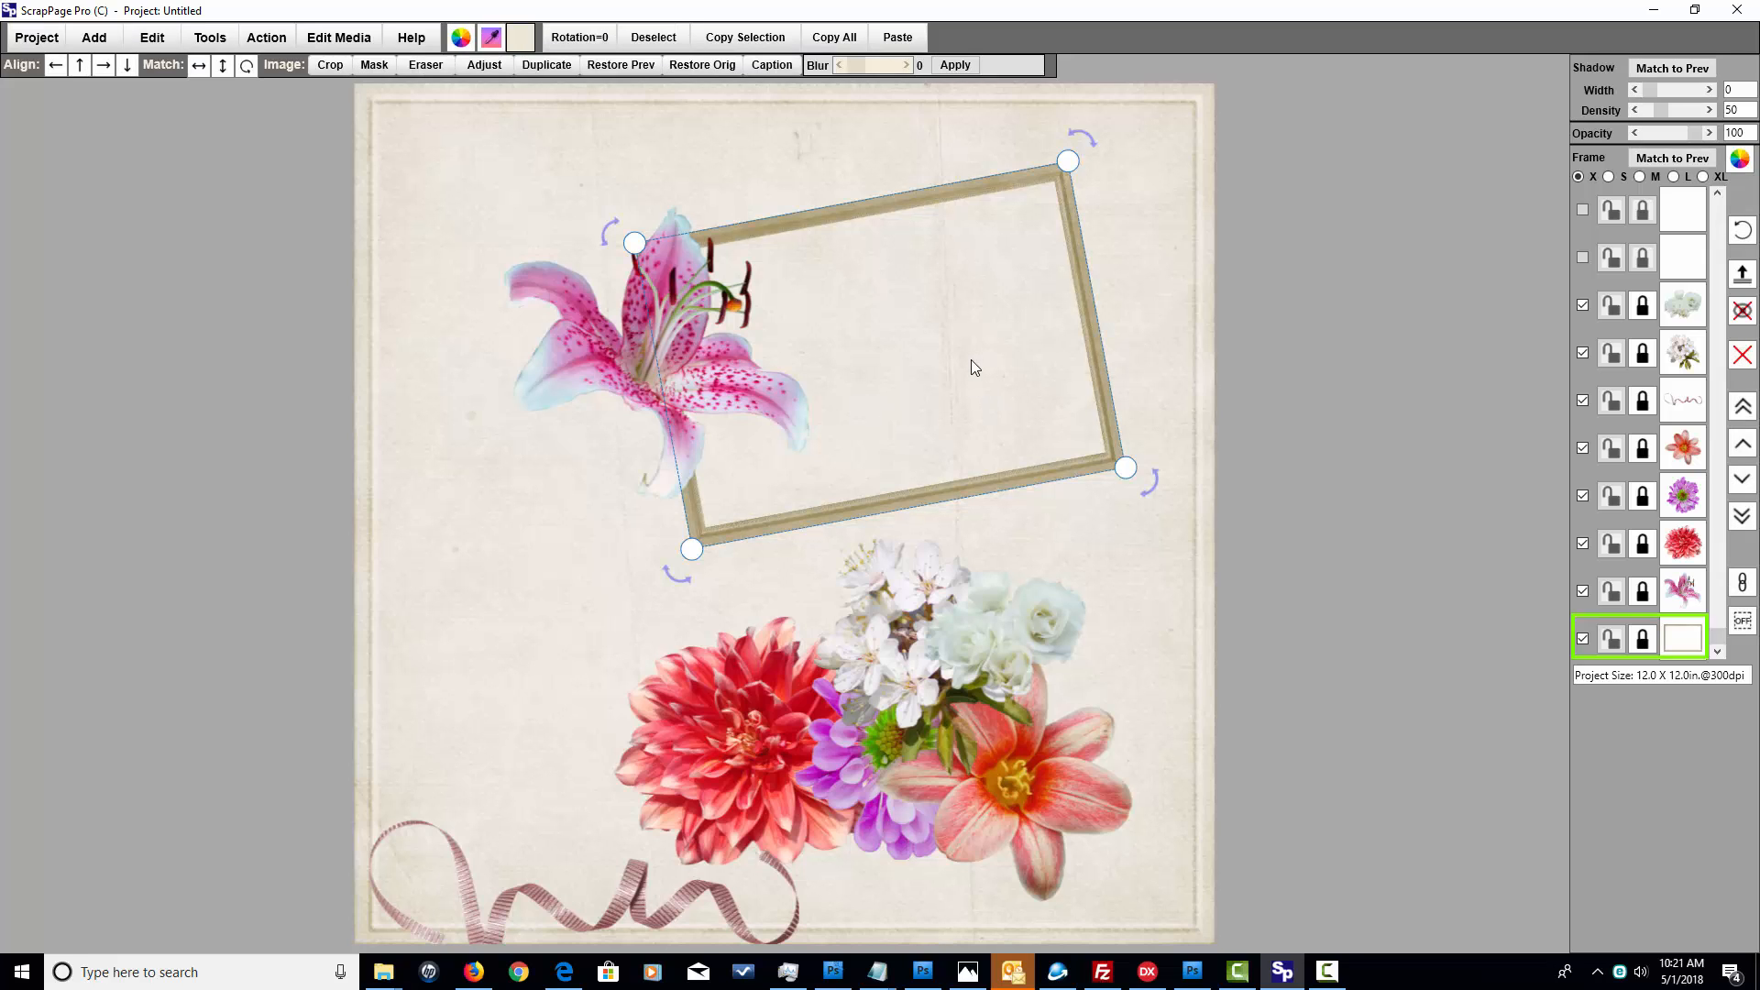
{"action": "mouse_move", "coordinate": [972, 358]}
{"action": "left_mouse_down"}
{"action": "mouse_move", "coordinate": [965, 646]}
{"action": "mouse_move", "coordinate": [1042, 404]}
{"action": "mouse_move", "coordinate": [1014, 393]}
{"action": "mouse_move", "coordinate": [979, 513]}
{"action": "mouse_move", "coordinate": [981, 361]}
{"action": "mouse_move", "coordinate": [954, 369]}
{"action": "left_mouse_up"}
{"action": "left_click_drag", "start_coordinate": [961, 435], "coordinate": [981, 361]}
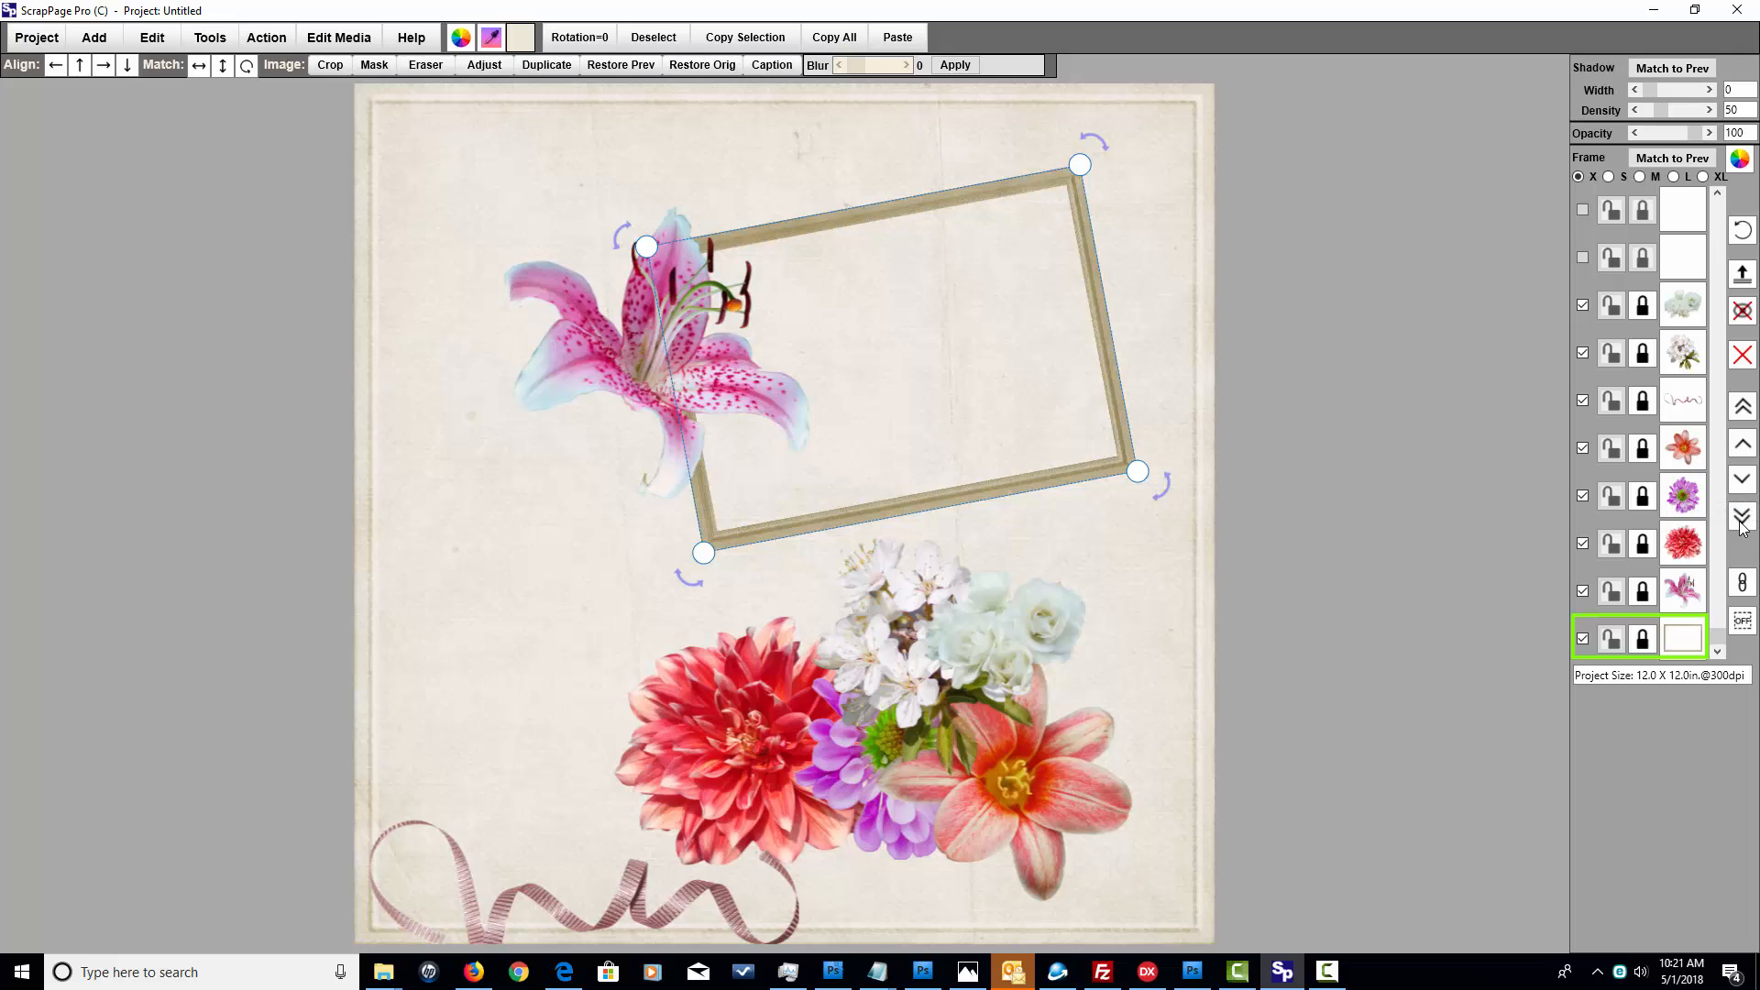
{"action": "left_click", "coordinate": [1743, 408]}
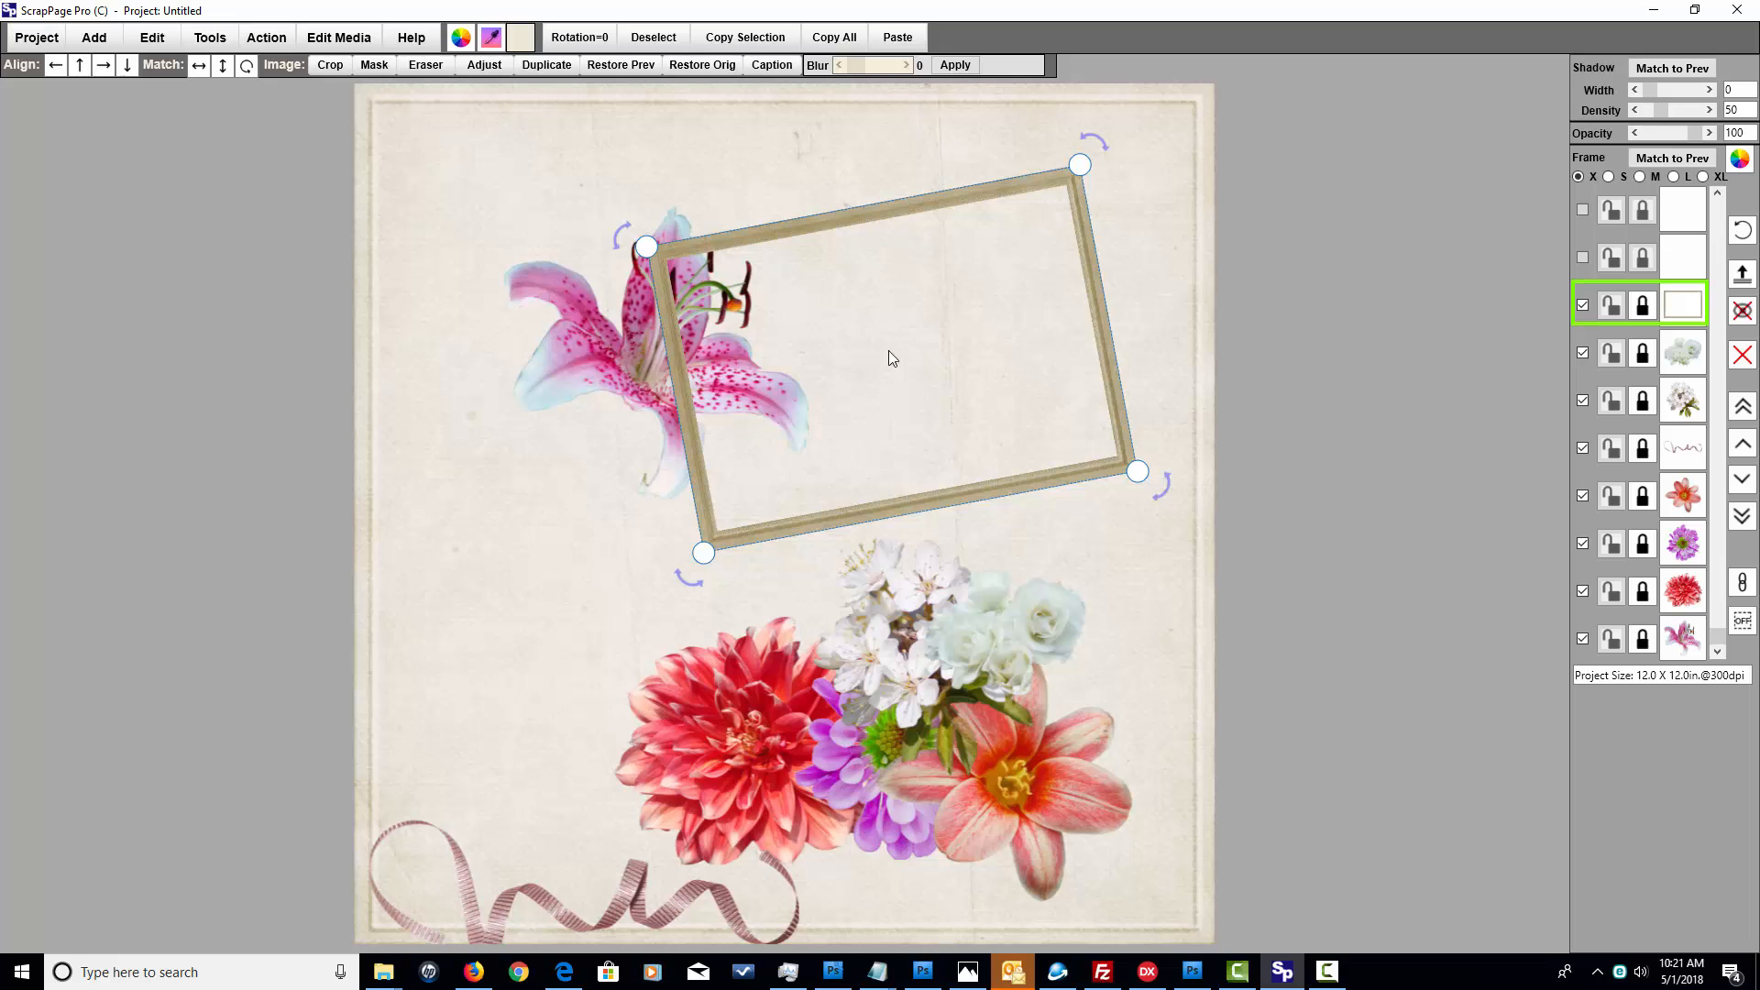
{"action": "mouse_move", "coordinate": [888, 350]}
{"action": "left_mouse_down"}
{"action": "mouse_move", "coordinate": [891, 535]}
{"action": "mouse_move", "coordinate": [873, 350]}
{"action": "mouse_move", "coordinate": [887, 581]}
{"action": "mouse_move", "coordinate": [880, 344]}
{"action": "mouse_move", "coordinate": [904, 331]}
{"action": "left_mouse_up"}
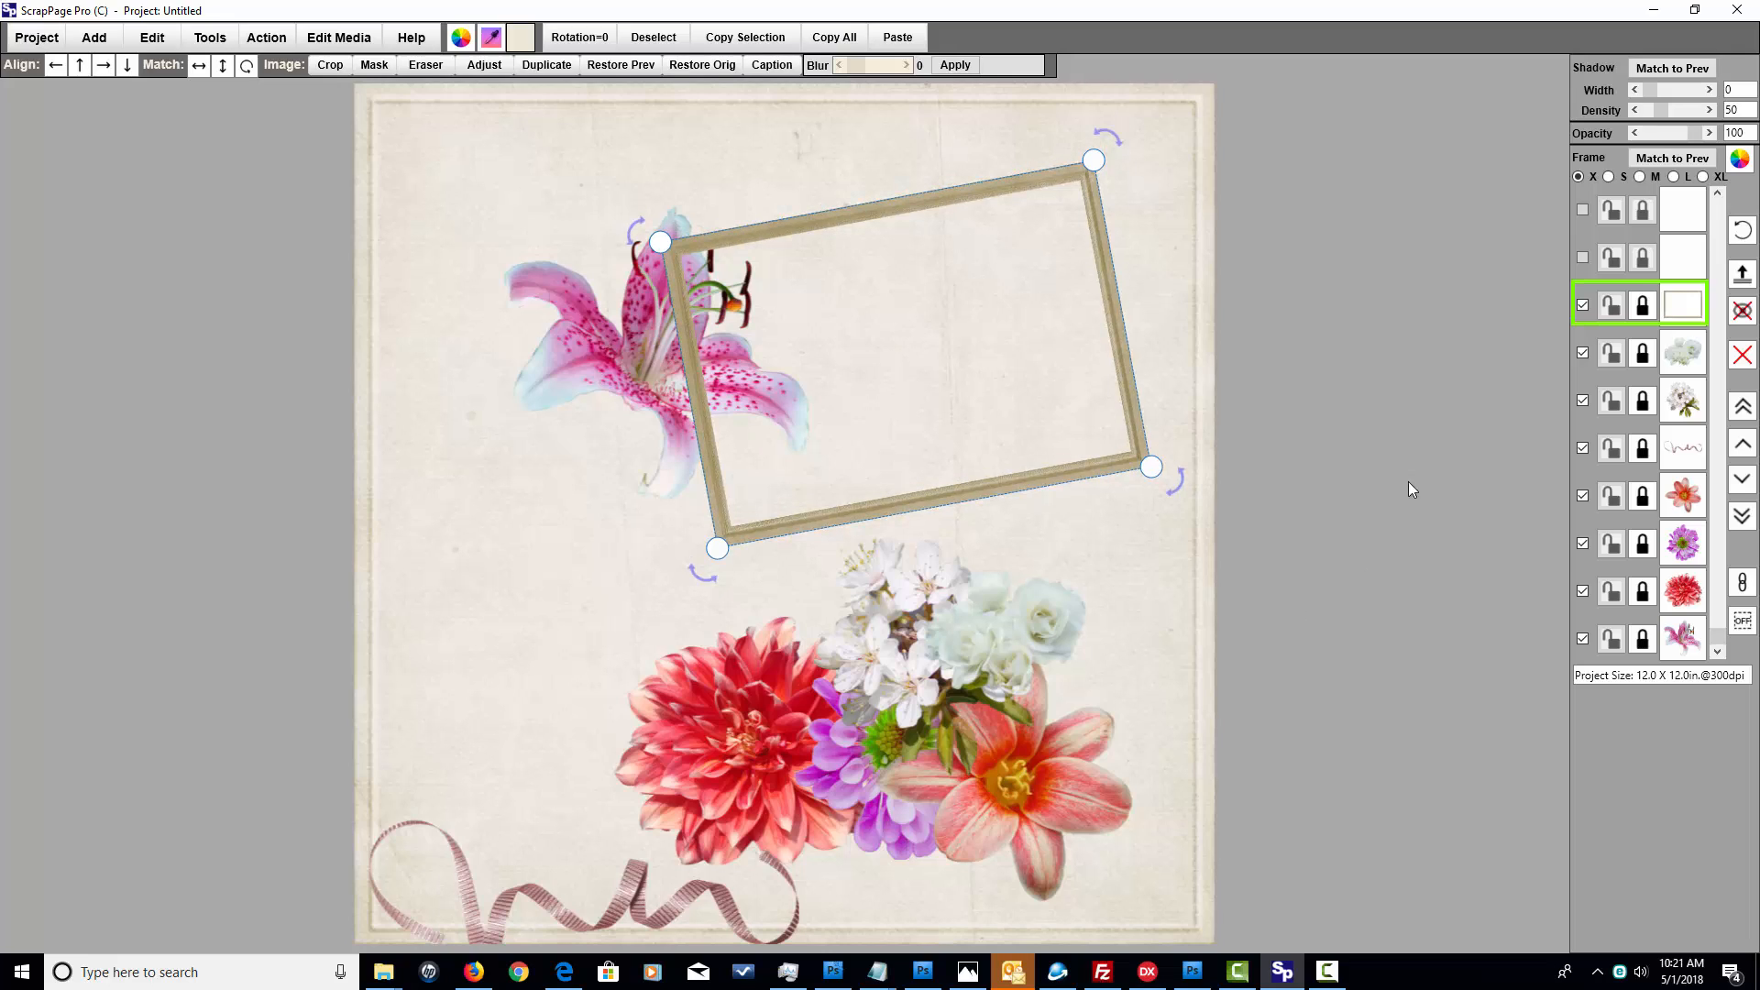
- Enlarge the white roses to almost a third of the page width and place them over the pink lily's lower petals
{"action": "left_click", "coordinate": [1685, 356]}
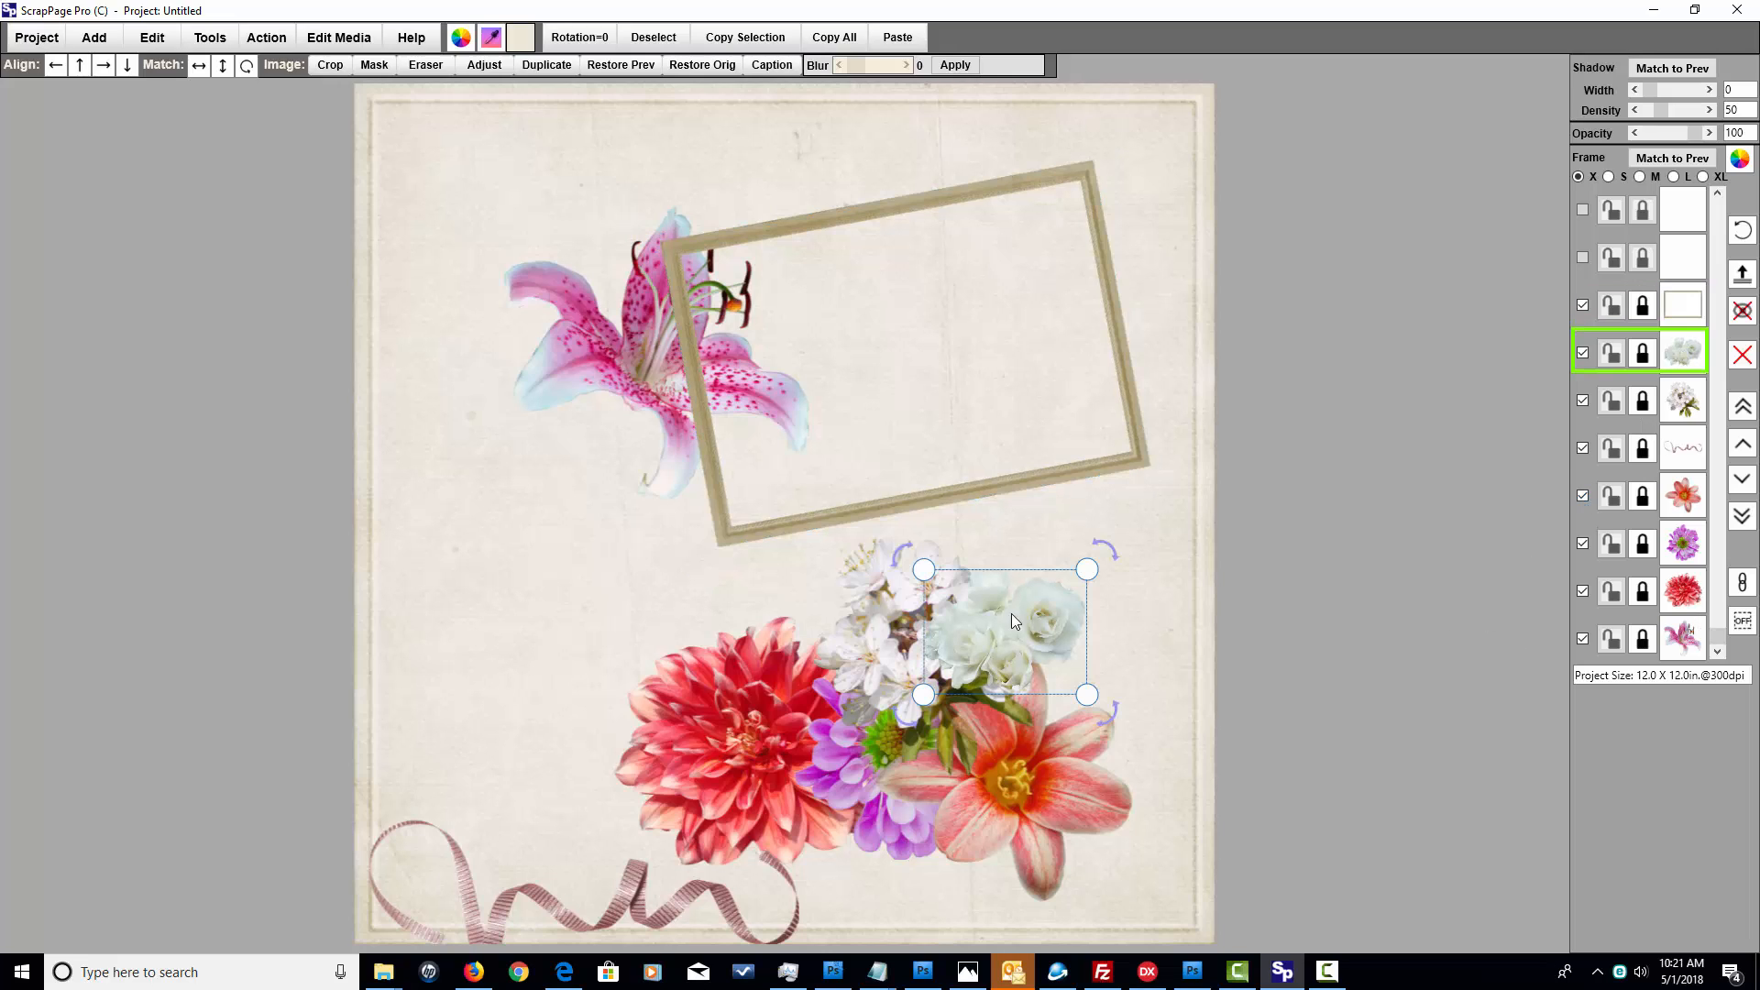
{"action": "left_click_drag", "start_coordinate": [964, 645], "coordinate": [853, 567]}
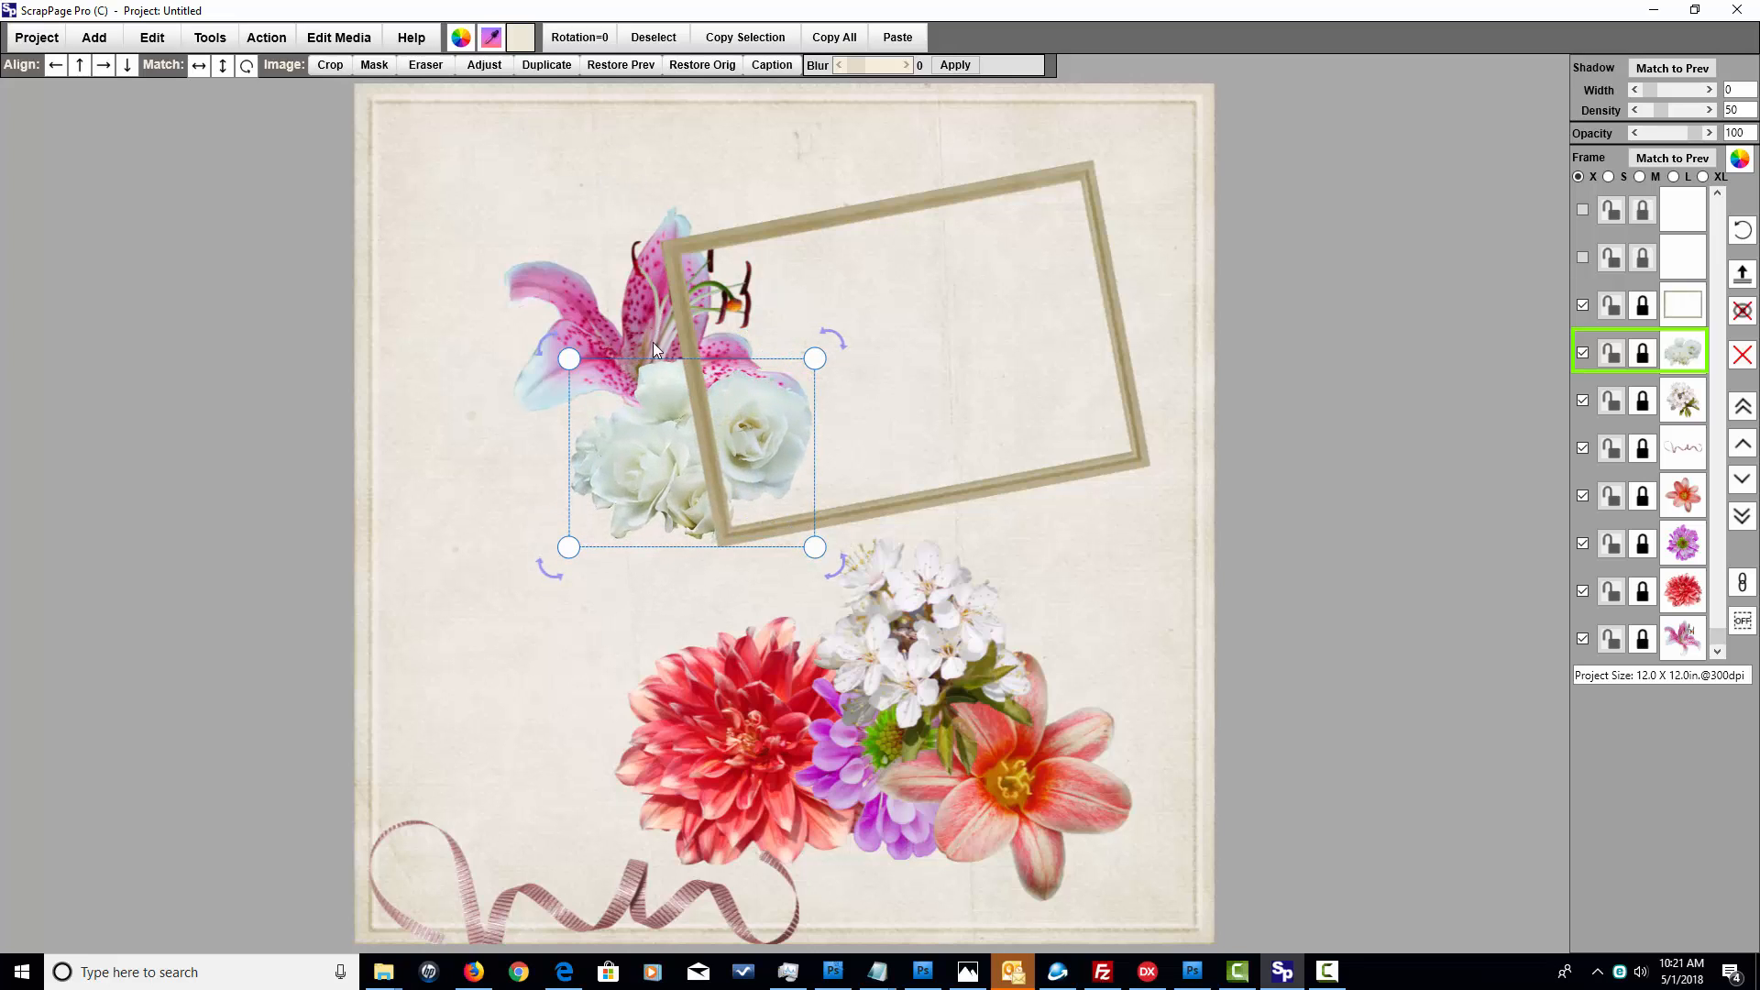
{"action": "left_click_drag", "start_coordinate": [654, 370], "coordinate": [659, 370]}
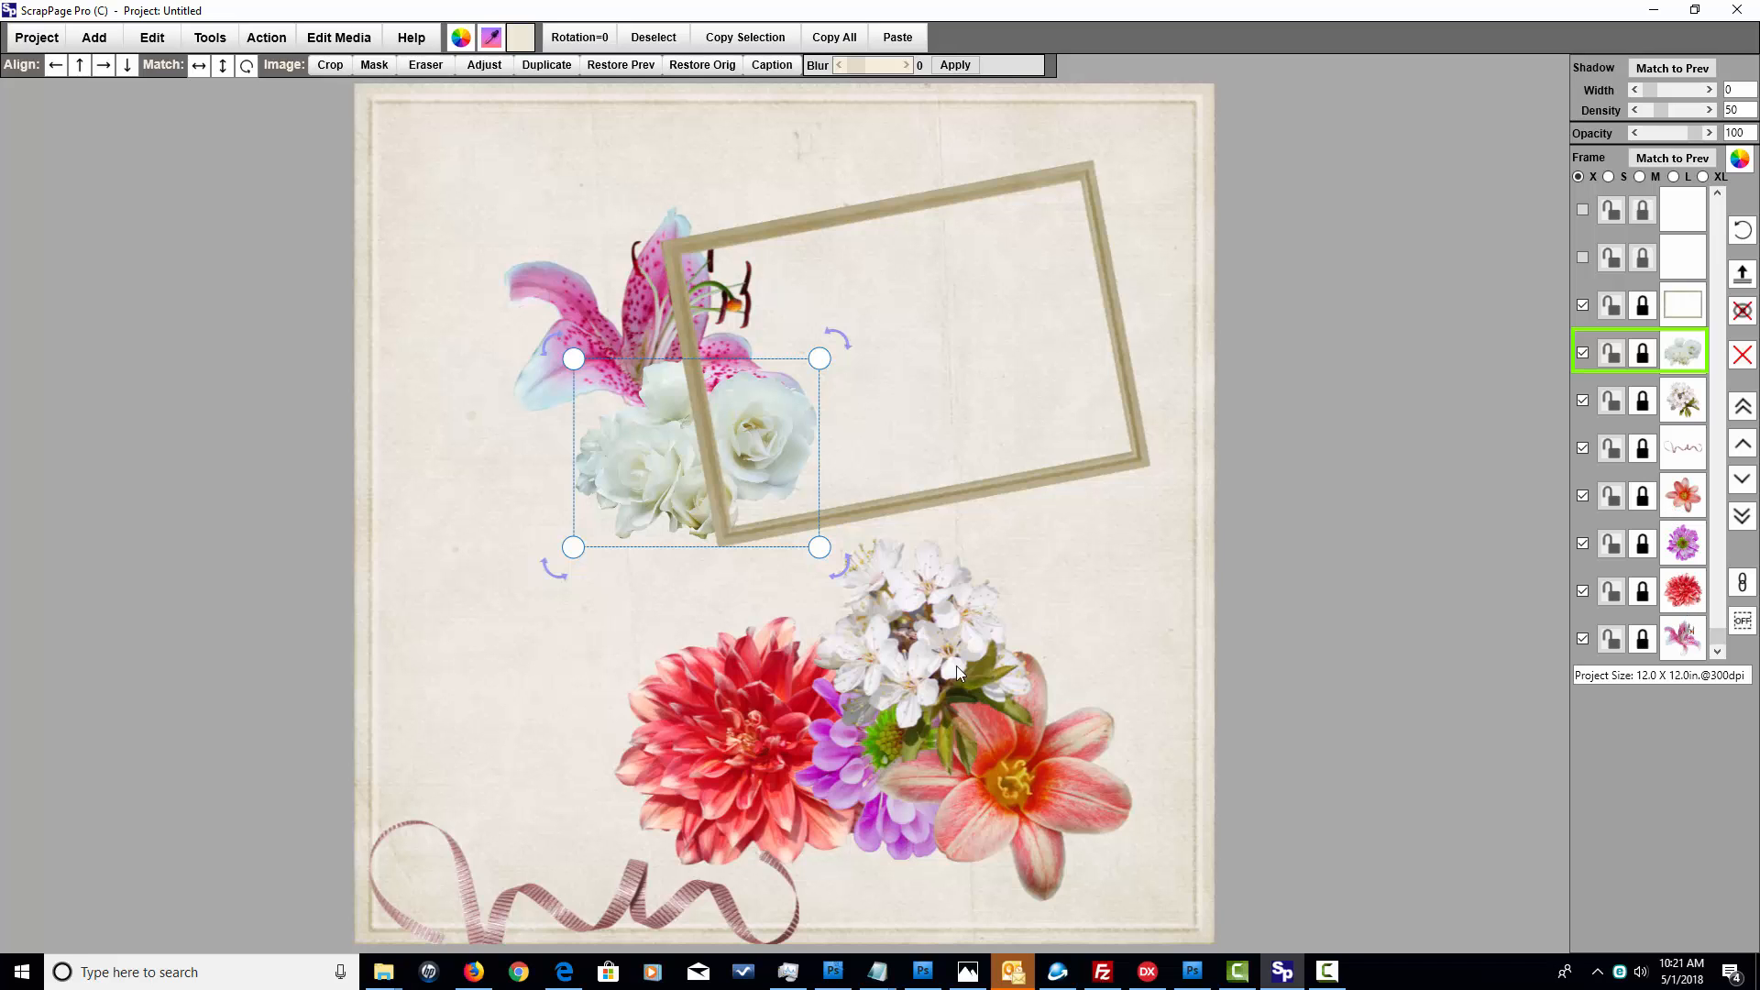
- Move the white blossoms over the frame's lower-left corner and bring them in front of all other layers
{"action": "left_click", "coordinate": [889, 624]}
{"action": "left_click_drag", "start_coordinate": [904, 631], "coordinate": [732, 497]}
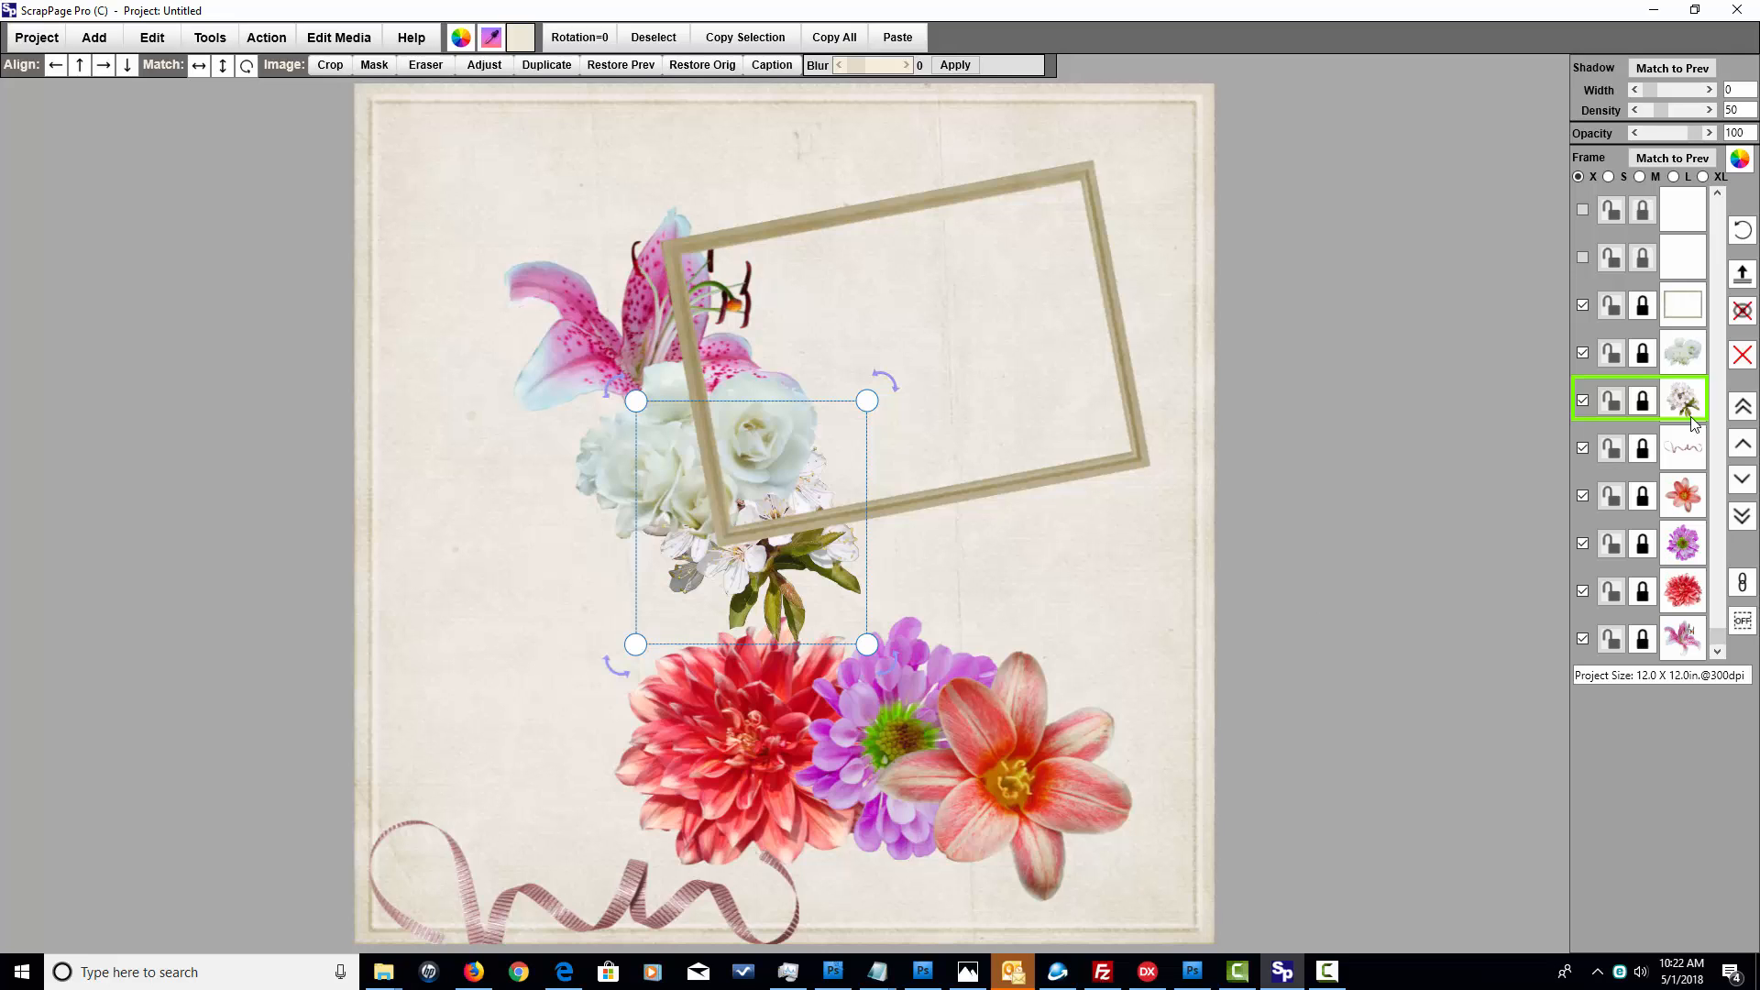
{"action": "left_click", "coordinate": [1743, 406]}
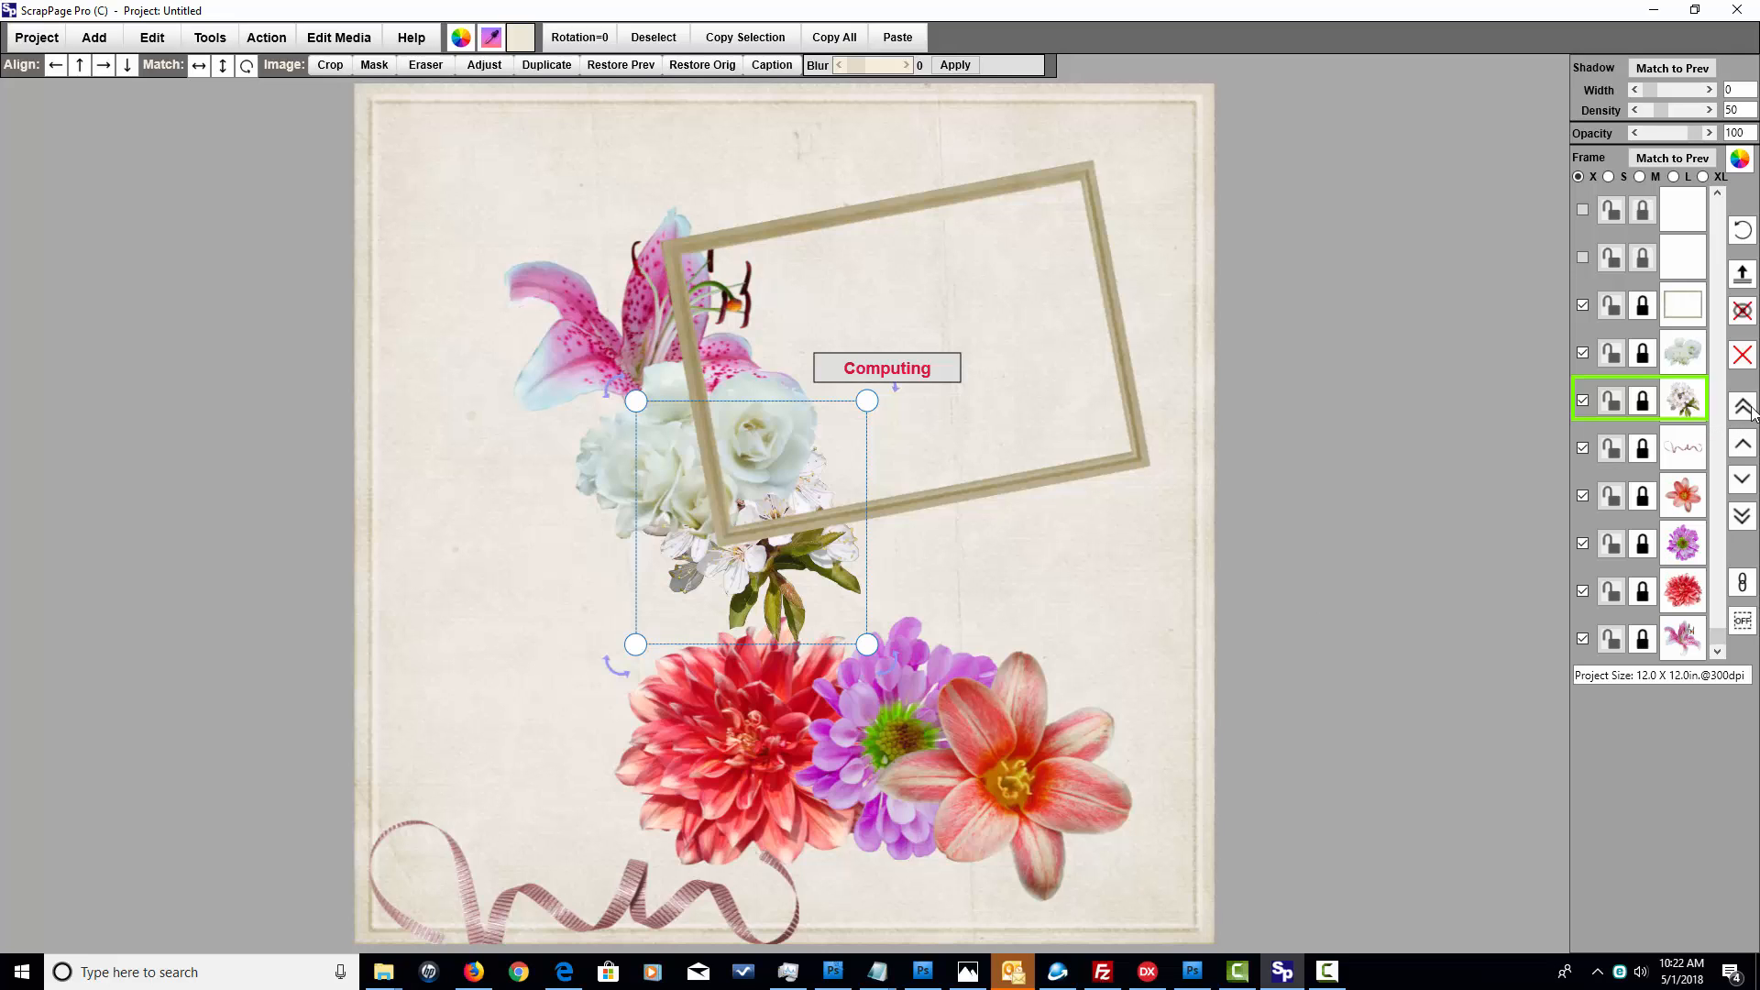
{"action": "left_click_drag", "start_coordinate": [748, 501], "coordinate": [772, 503]}
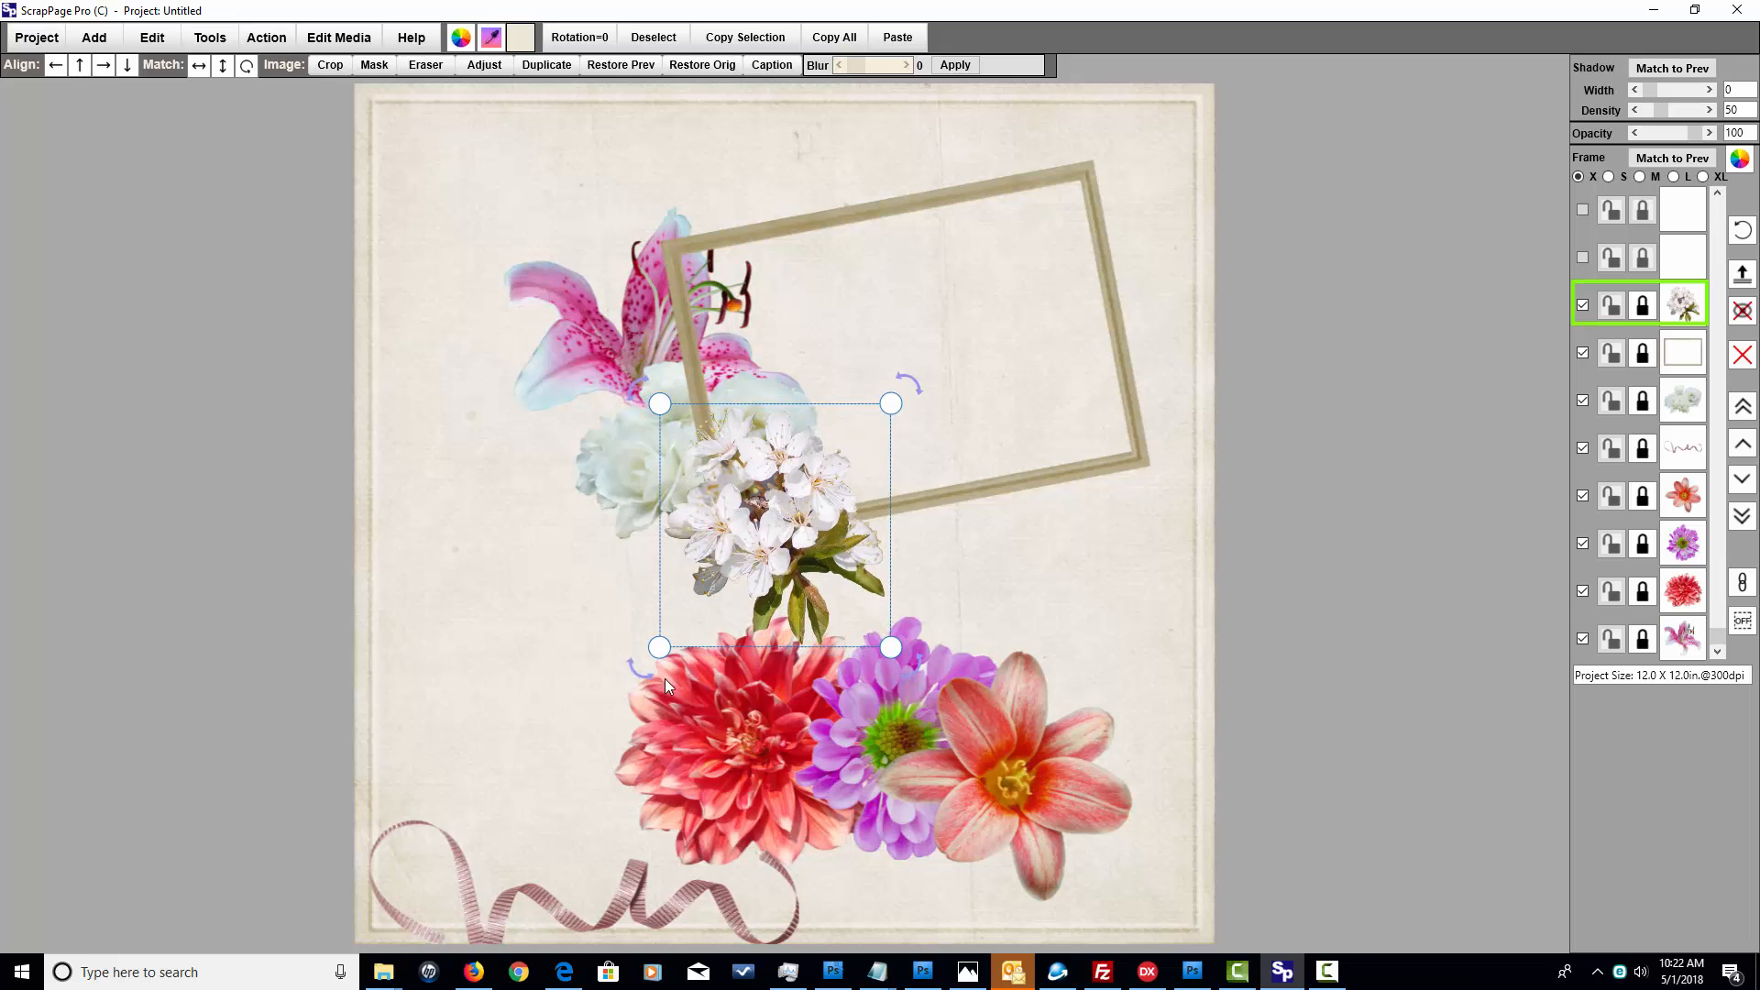
- Arrange the red dahlia, purple flower and orange lily in an overlapping row below the frame, and nudge the frame slightly up and right
{"action": "left_click", "coordinate": [761, 697]}
{"action": "left_click_drag", "start_coordinate": [760, 696], "coordinate": [853, 542]}
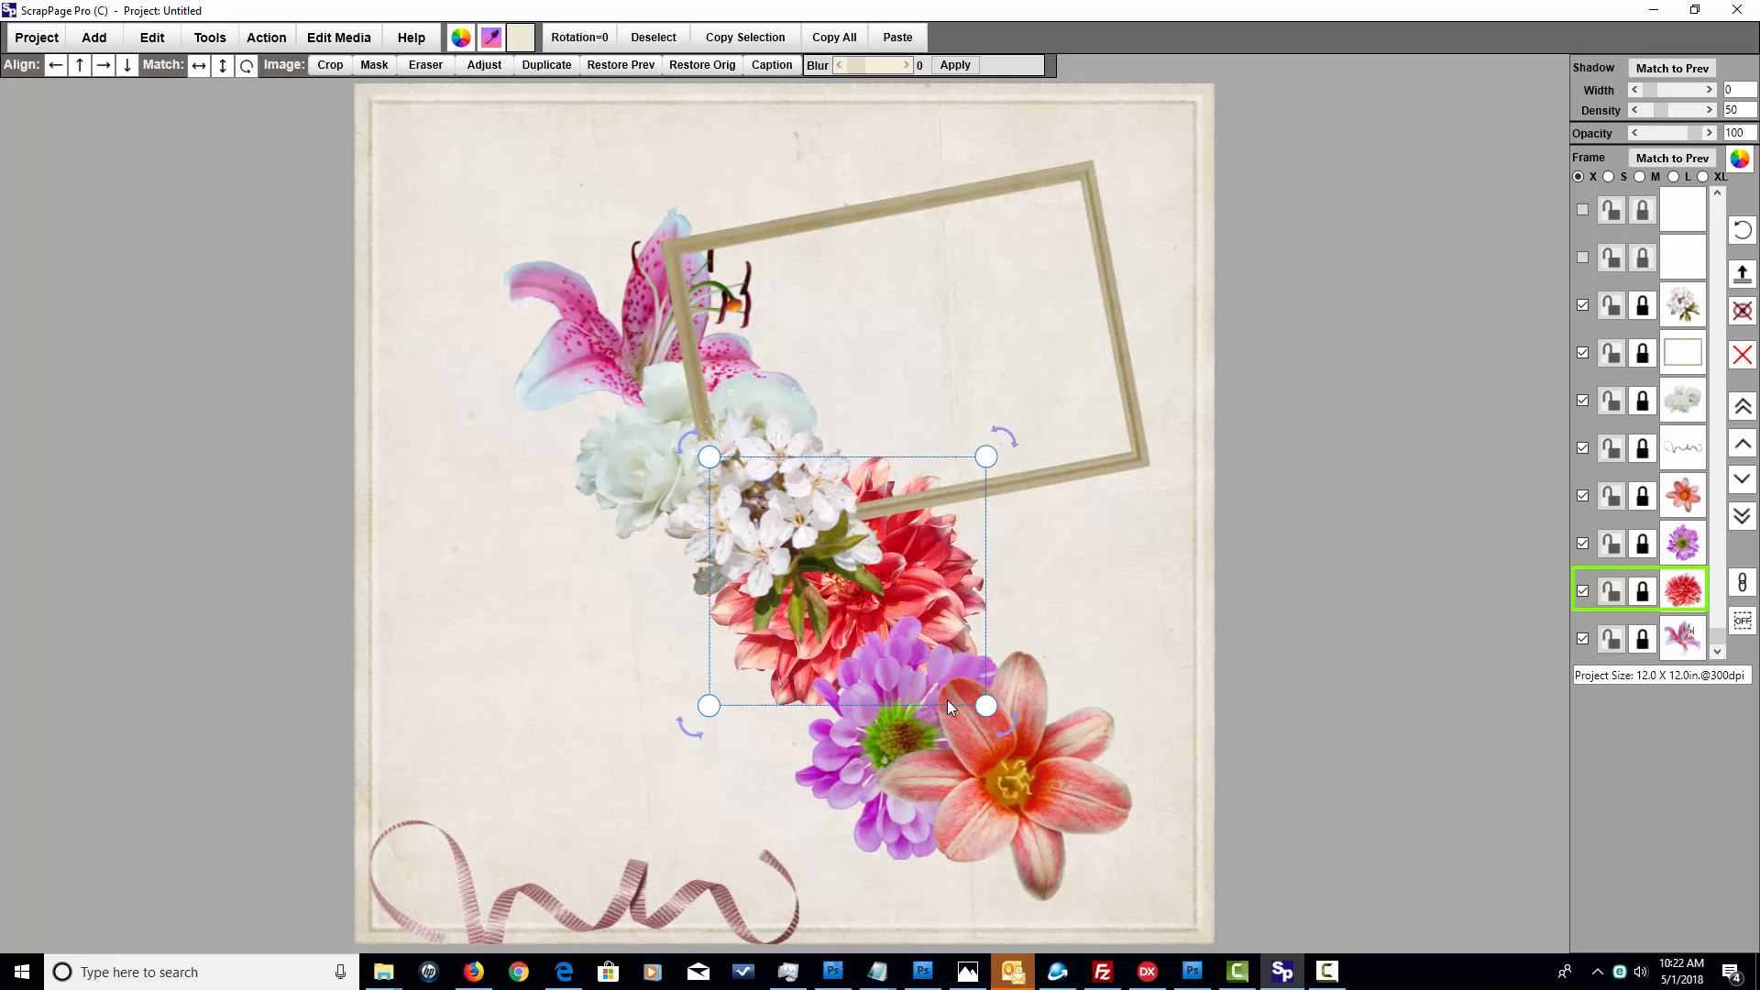
{"action": "left_click", "coordinate": [1049, 771]}
{"action": "left_click", "coordinate": [848, 735]}
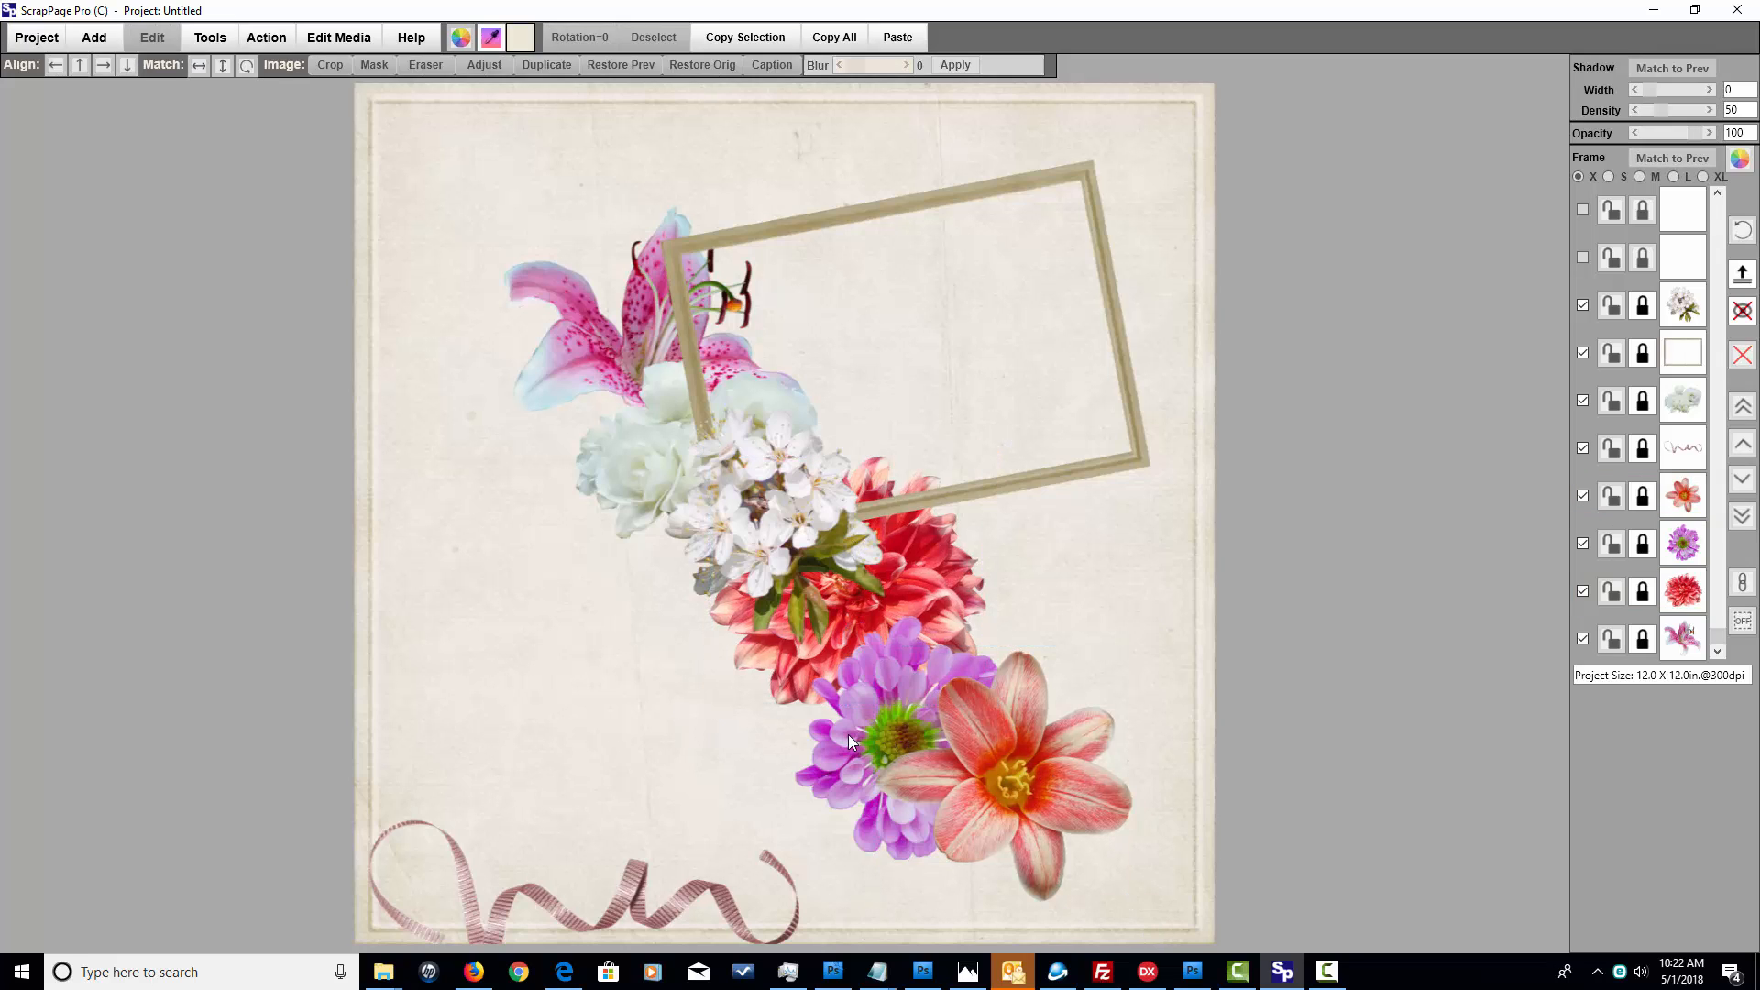
{"action": "left_click_drag", "start_coordinate": [849, 735], "coordinate": [869, 647]}
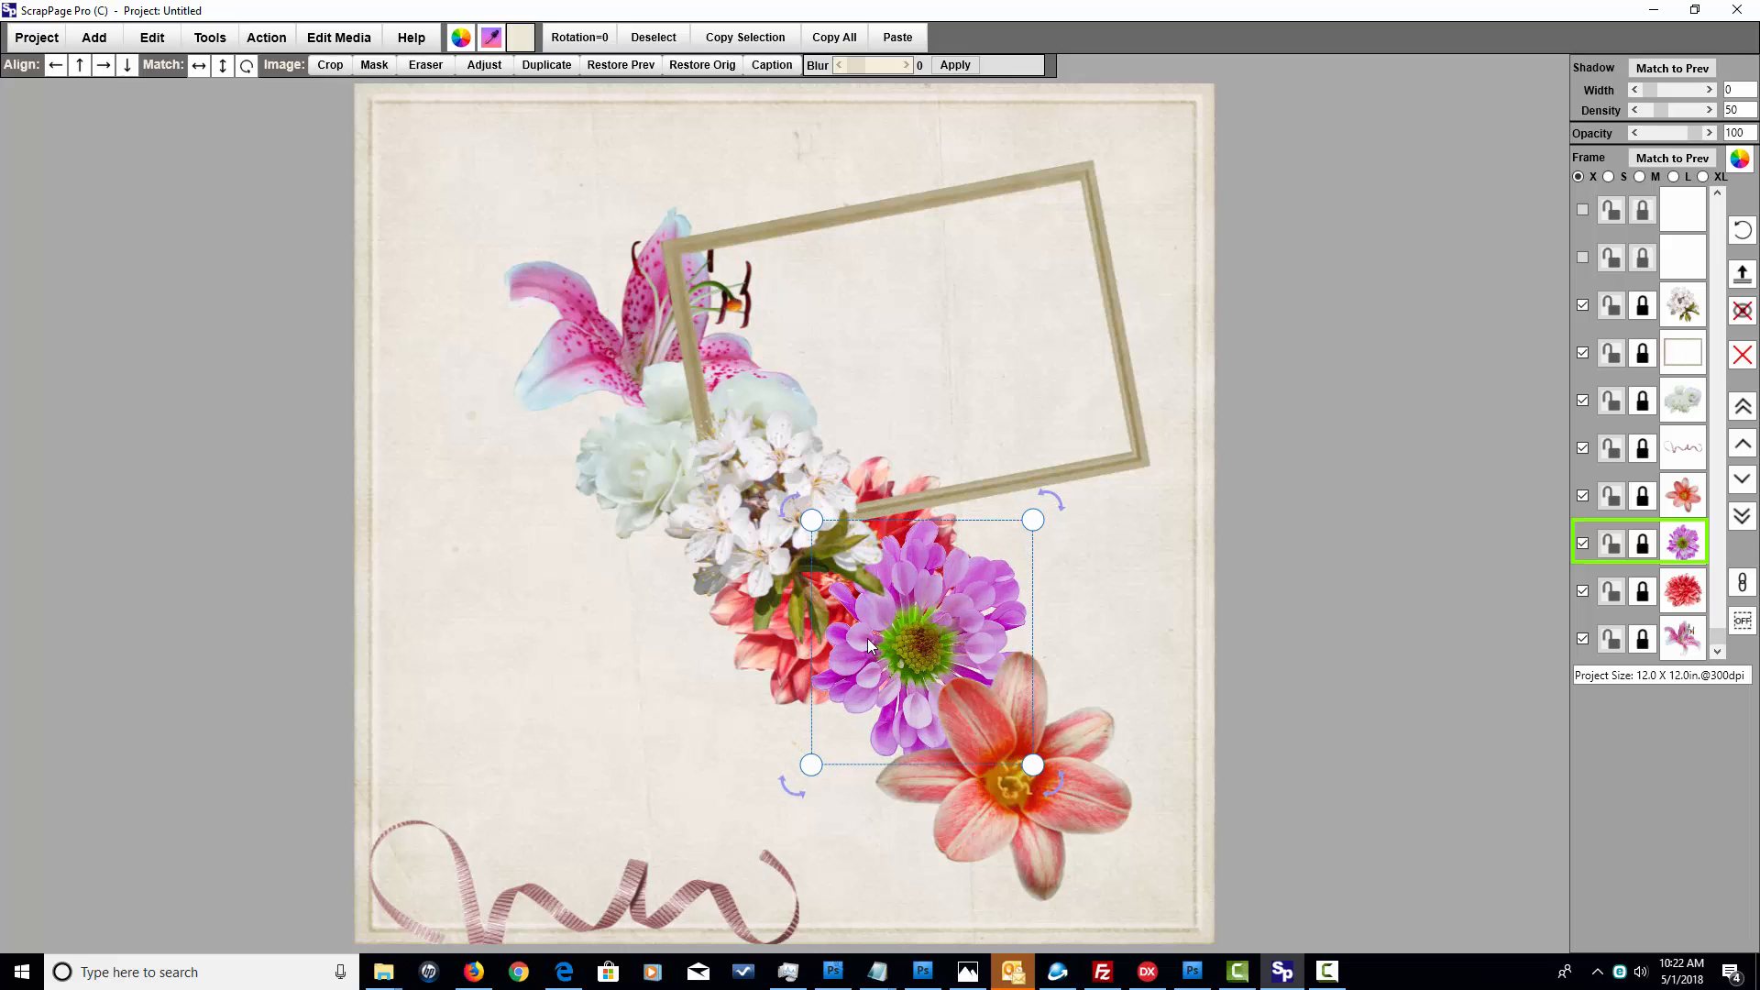
{"action": "left_click", "coordinate": [1092, 800]}
{"action": "left_click_drag", "start_coordinate": [1093, 800], "coordinate": [1095, 664]}
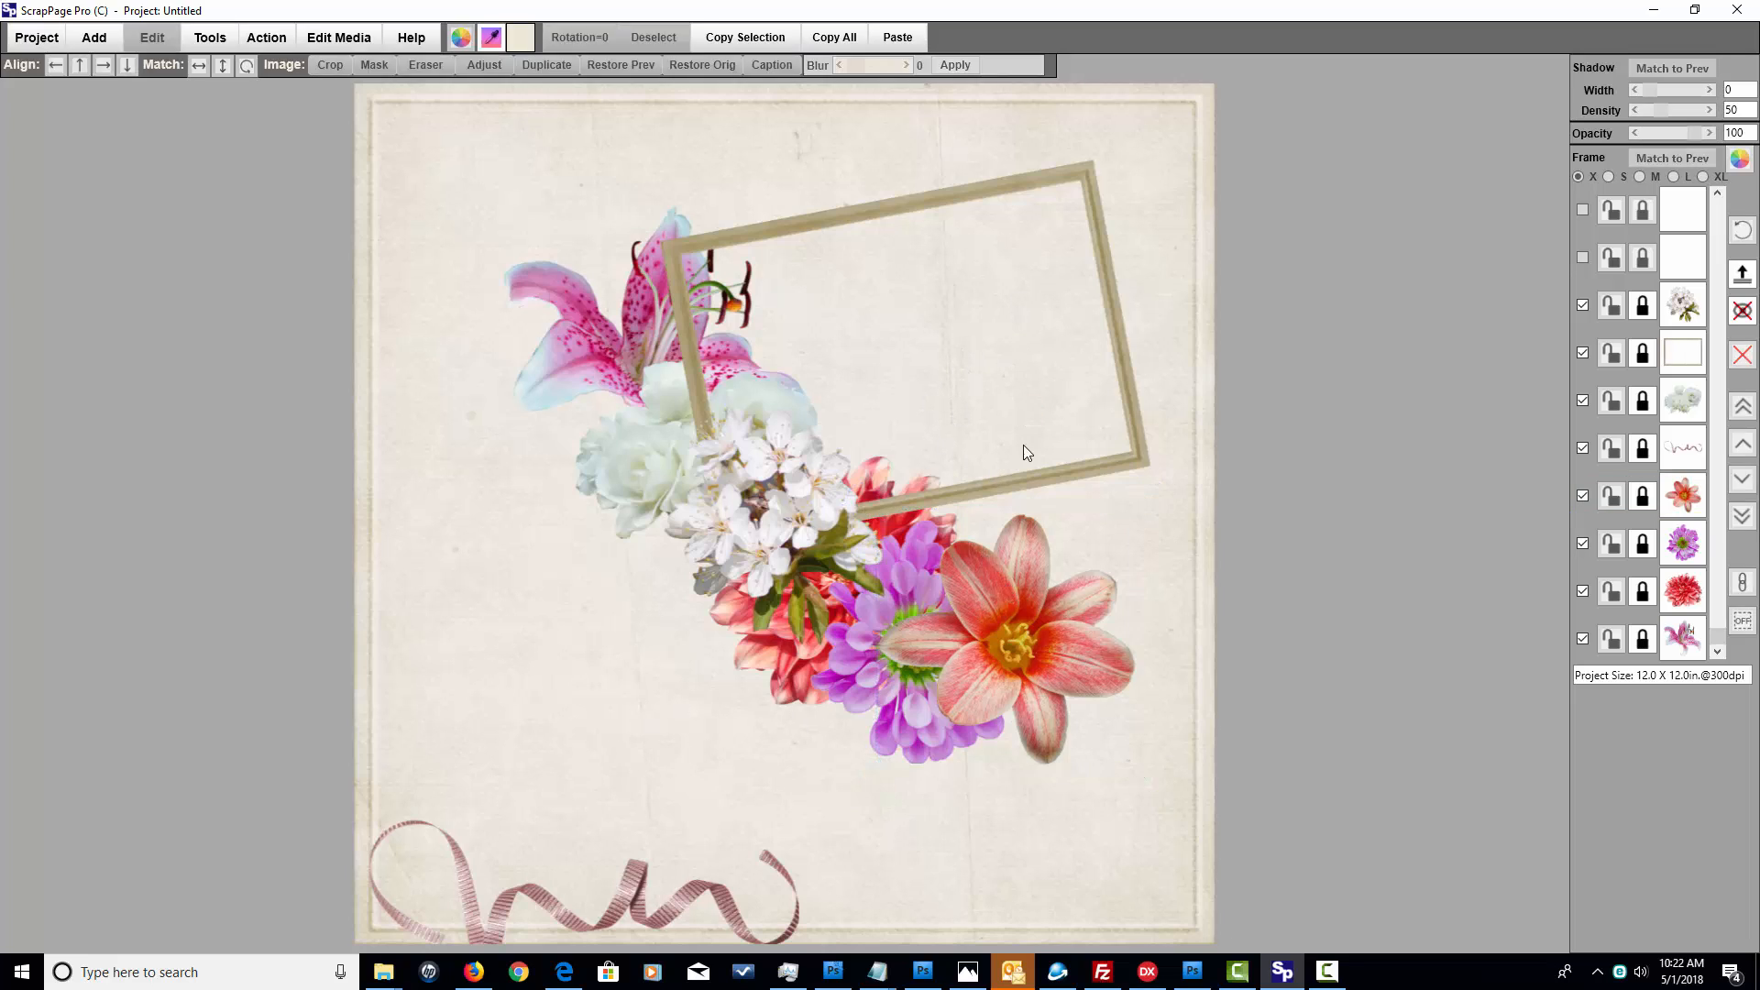
{"action": "mouse_move", "coordinate": [1026, 405]}
{"action": "left_mouse_down"}
{"action": "mouse_move", "coordinate": [1048, 537]}
{"action": "mouse_move", "coordinate": [1041, 381]}
{"action": "left_mouse_up"}
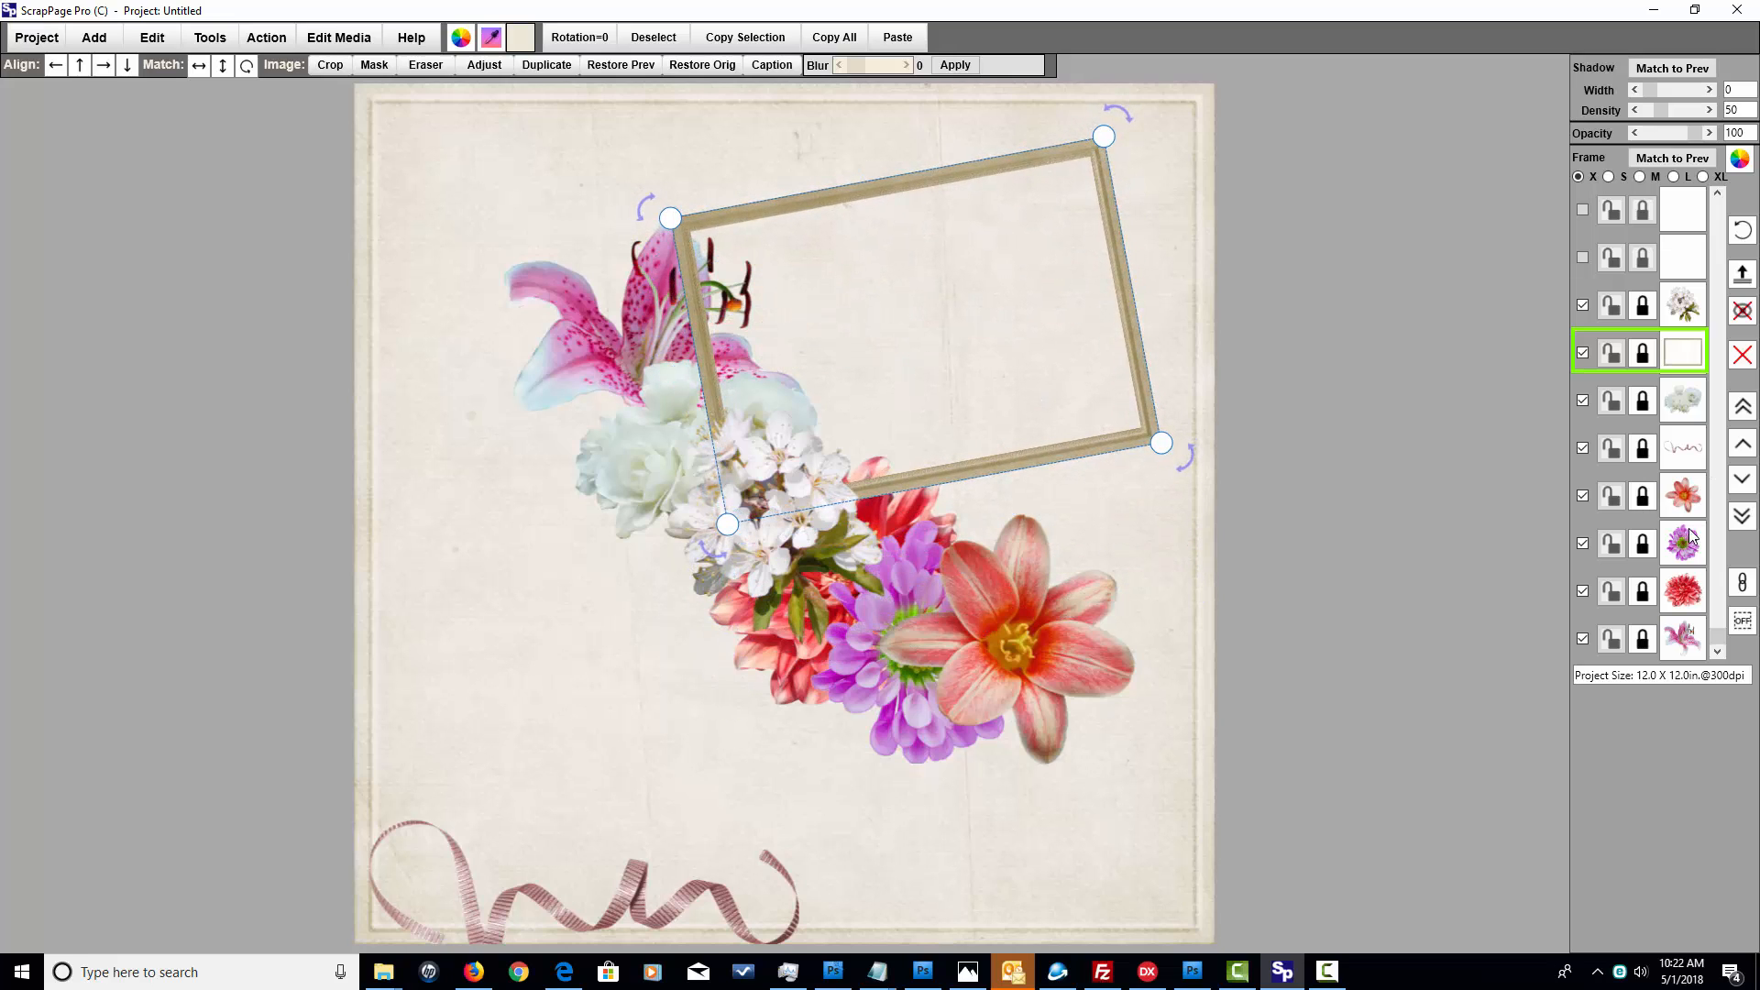
{"action": "left_click_drag", "start_coordinate": [955, 322], "coordinate": [956, 338]}
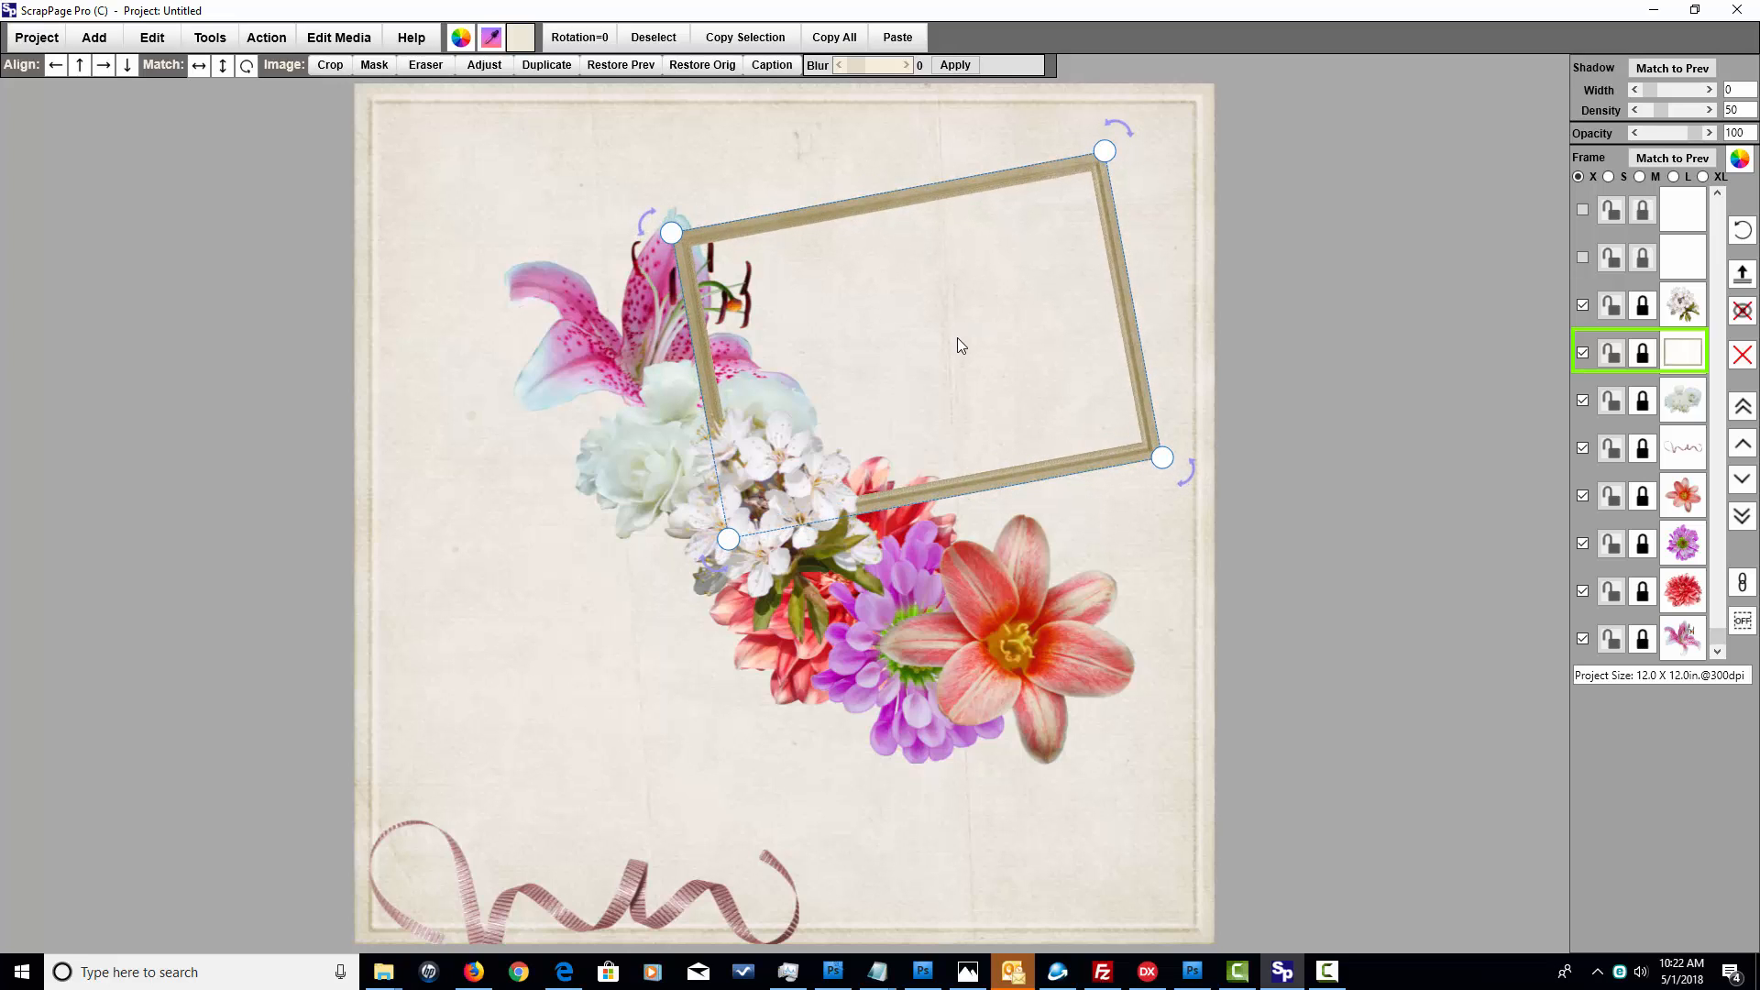
- Bring the ribbon to the front, tilt it clockwise and place it along the lower edge of the flower cluster, leaving it deselected
{"action": "left_click", "coordinate": [572, 883]}
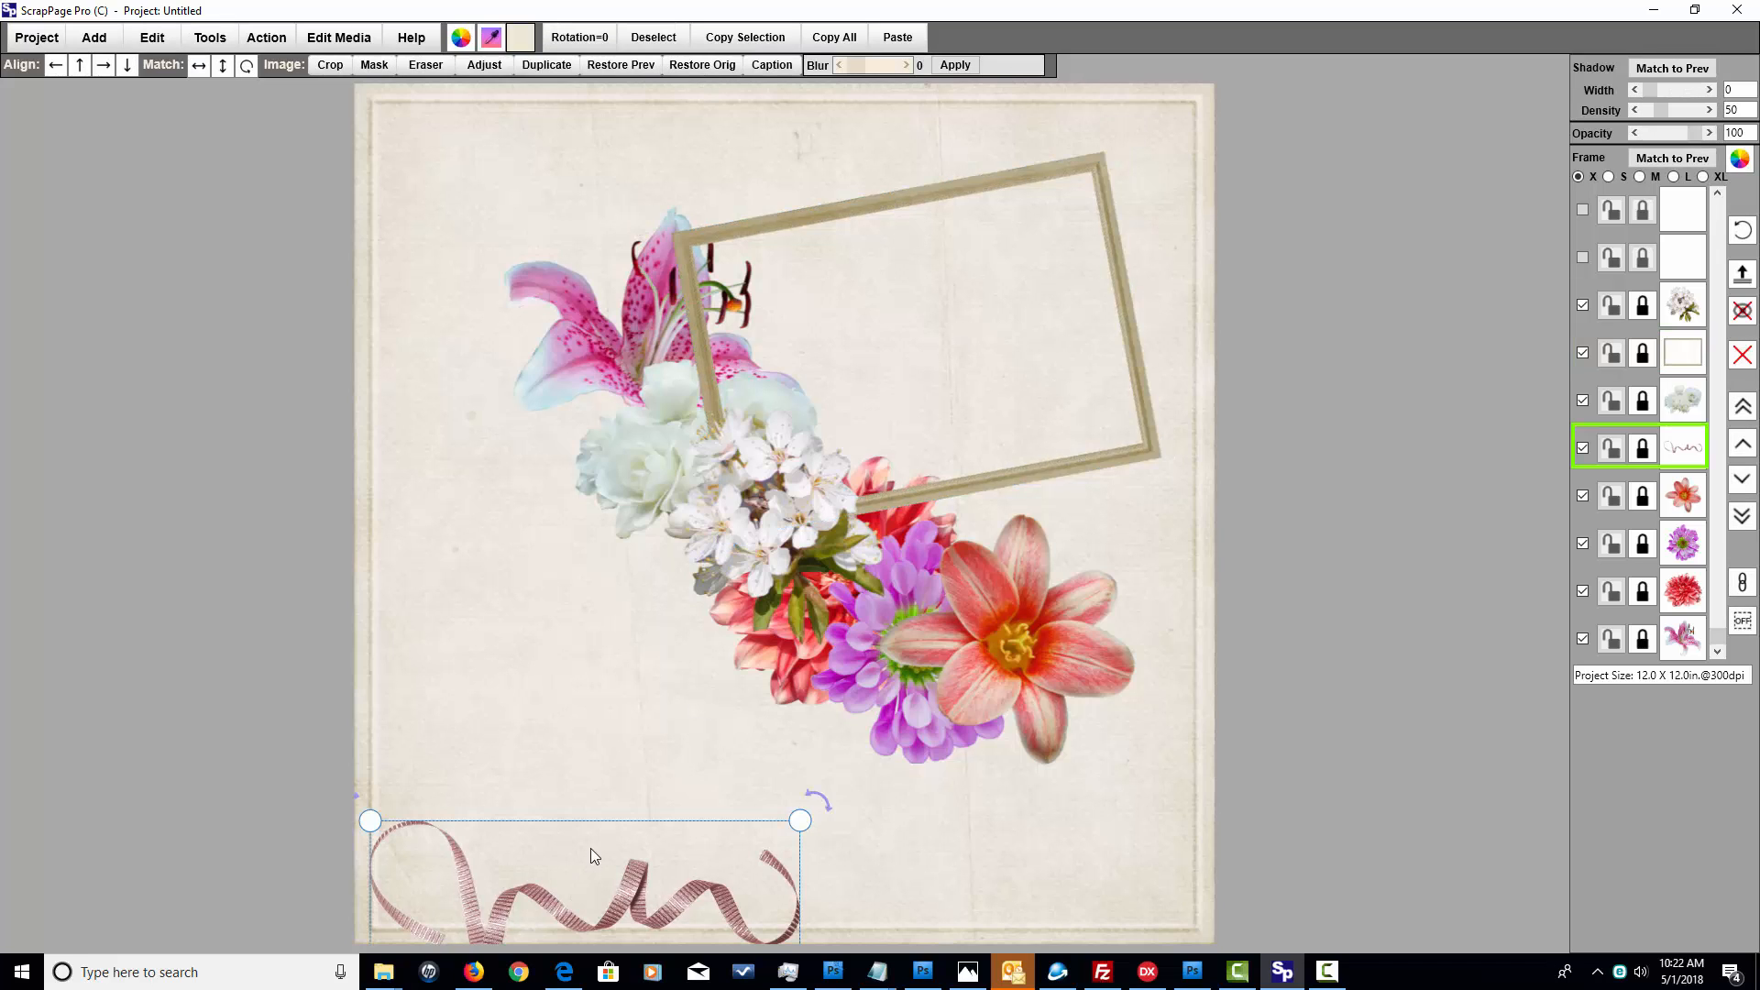
{"action": "left_click_drag", "start_coordinate": [590, 849], "coordinate": [614, 755]}
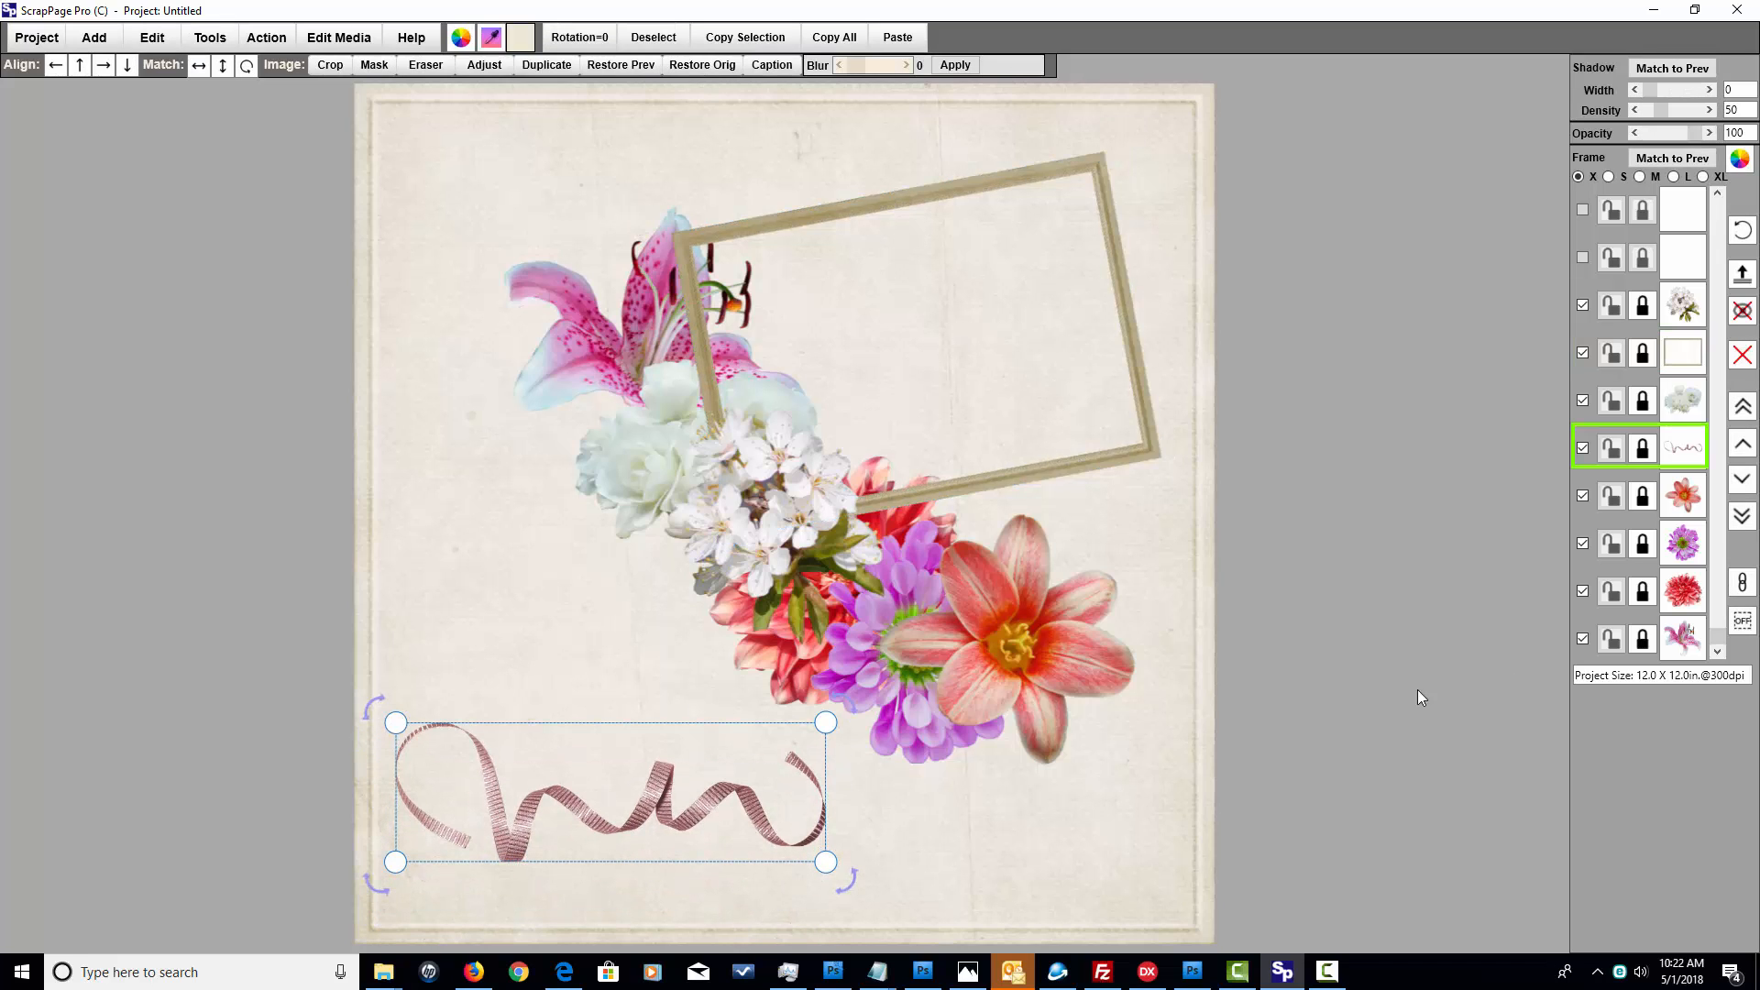
{"action": "left_click", "coordinate": [1745, 410]}
{"action": "left_click_drag", "start_coordinate": [706, 777], "coordinate": [883, 607]}
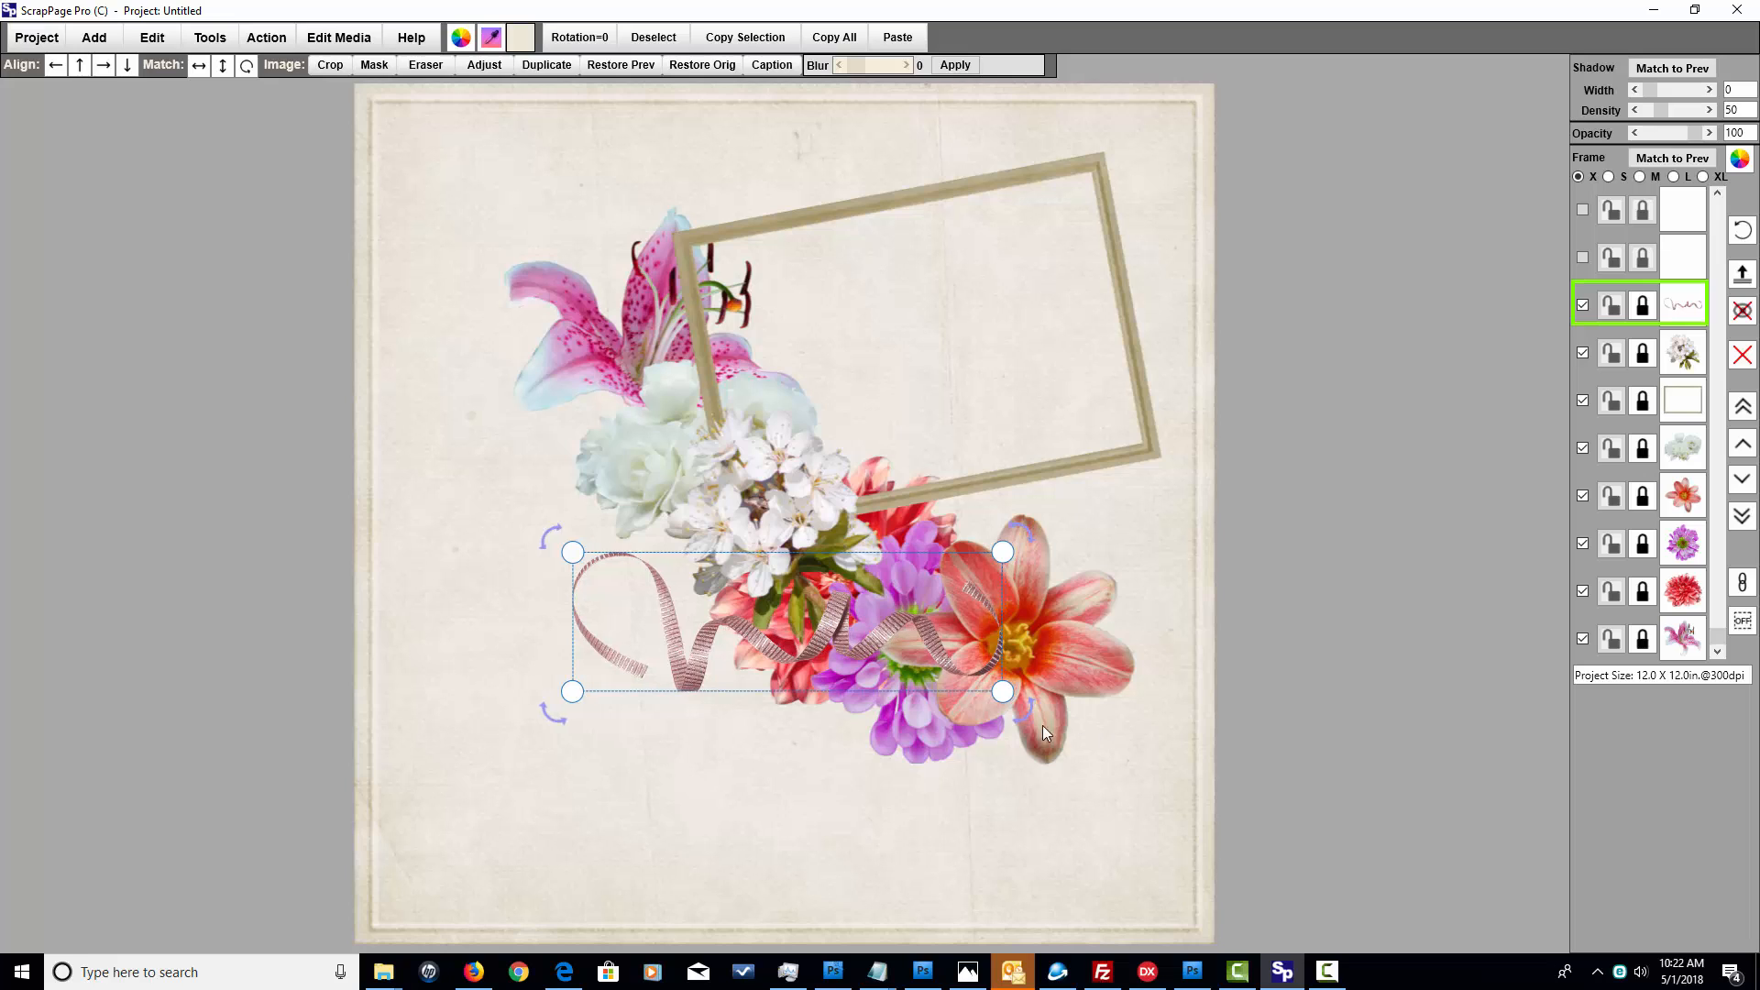
{"action": "left_click_drag", "start_coordinate": [1028, 711], "coordinate": [1004, 812]}
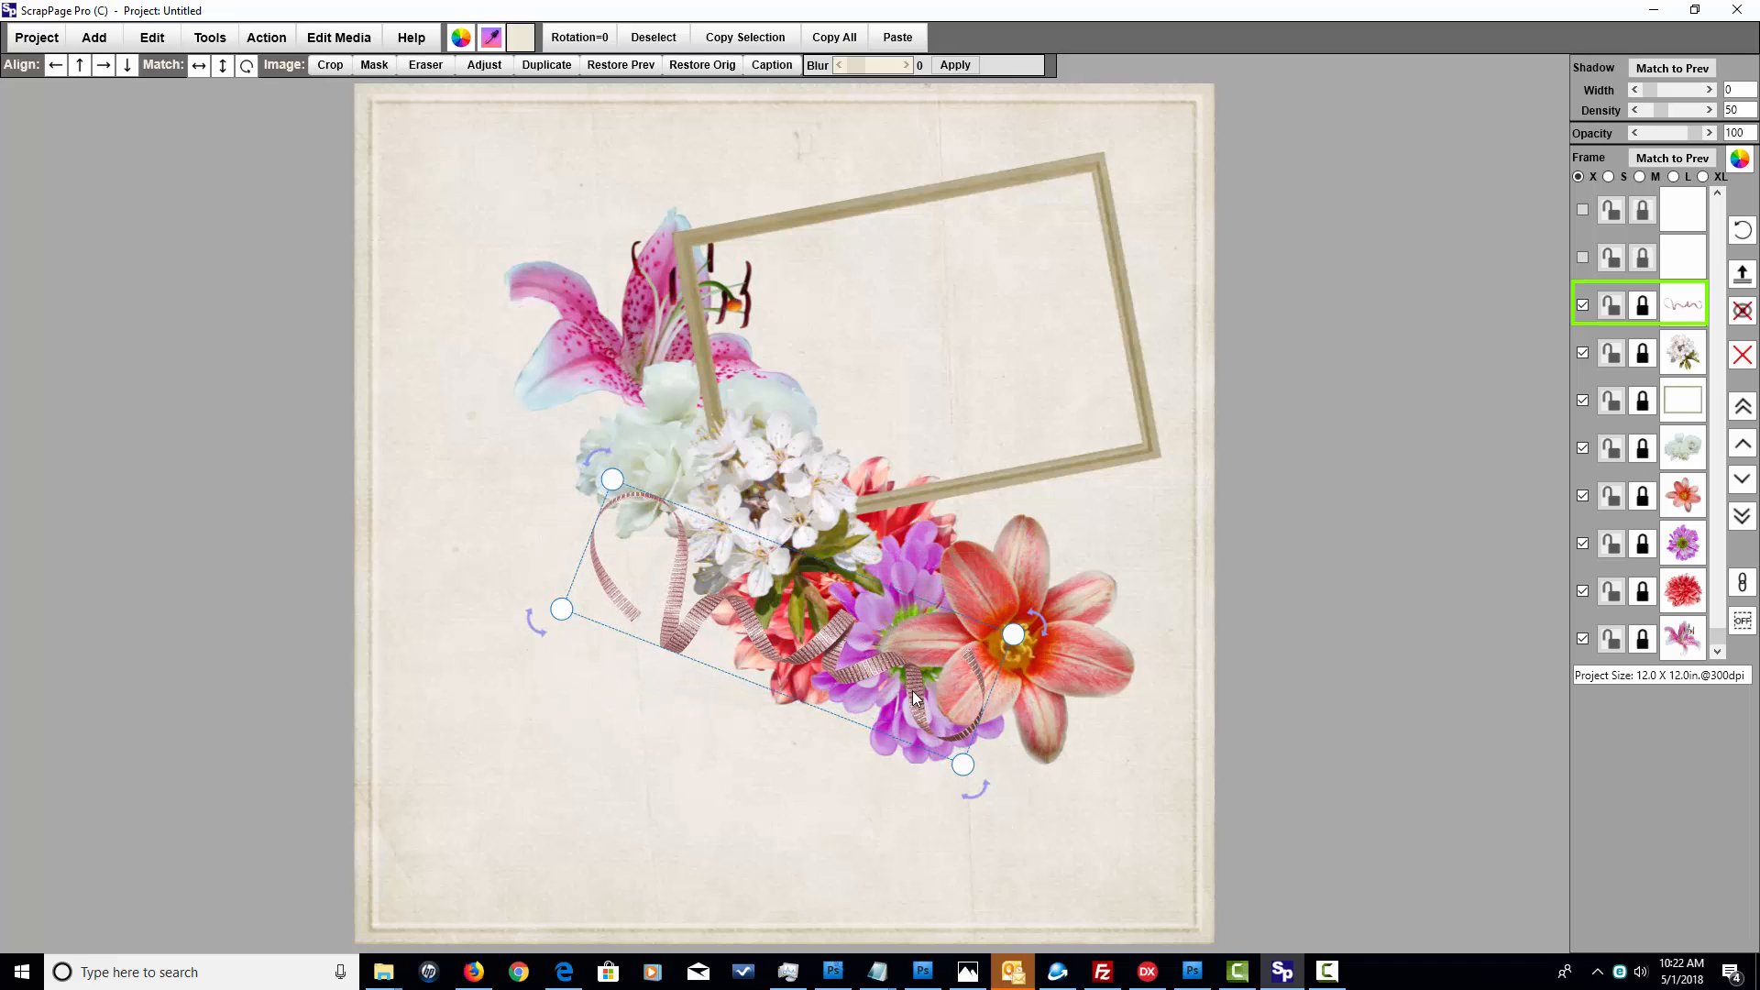
{"action": "left_click_drag", "start_coordinate": [920, 692], "coordinate": [1005, 796]}
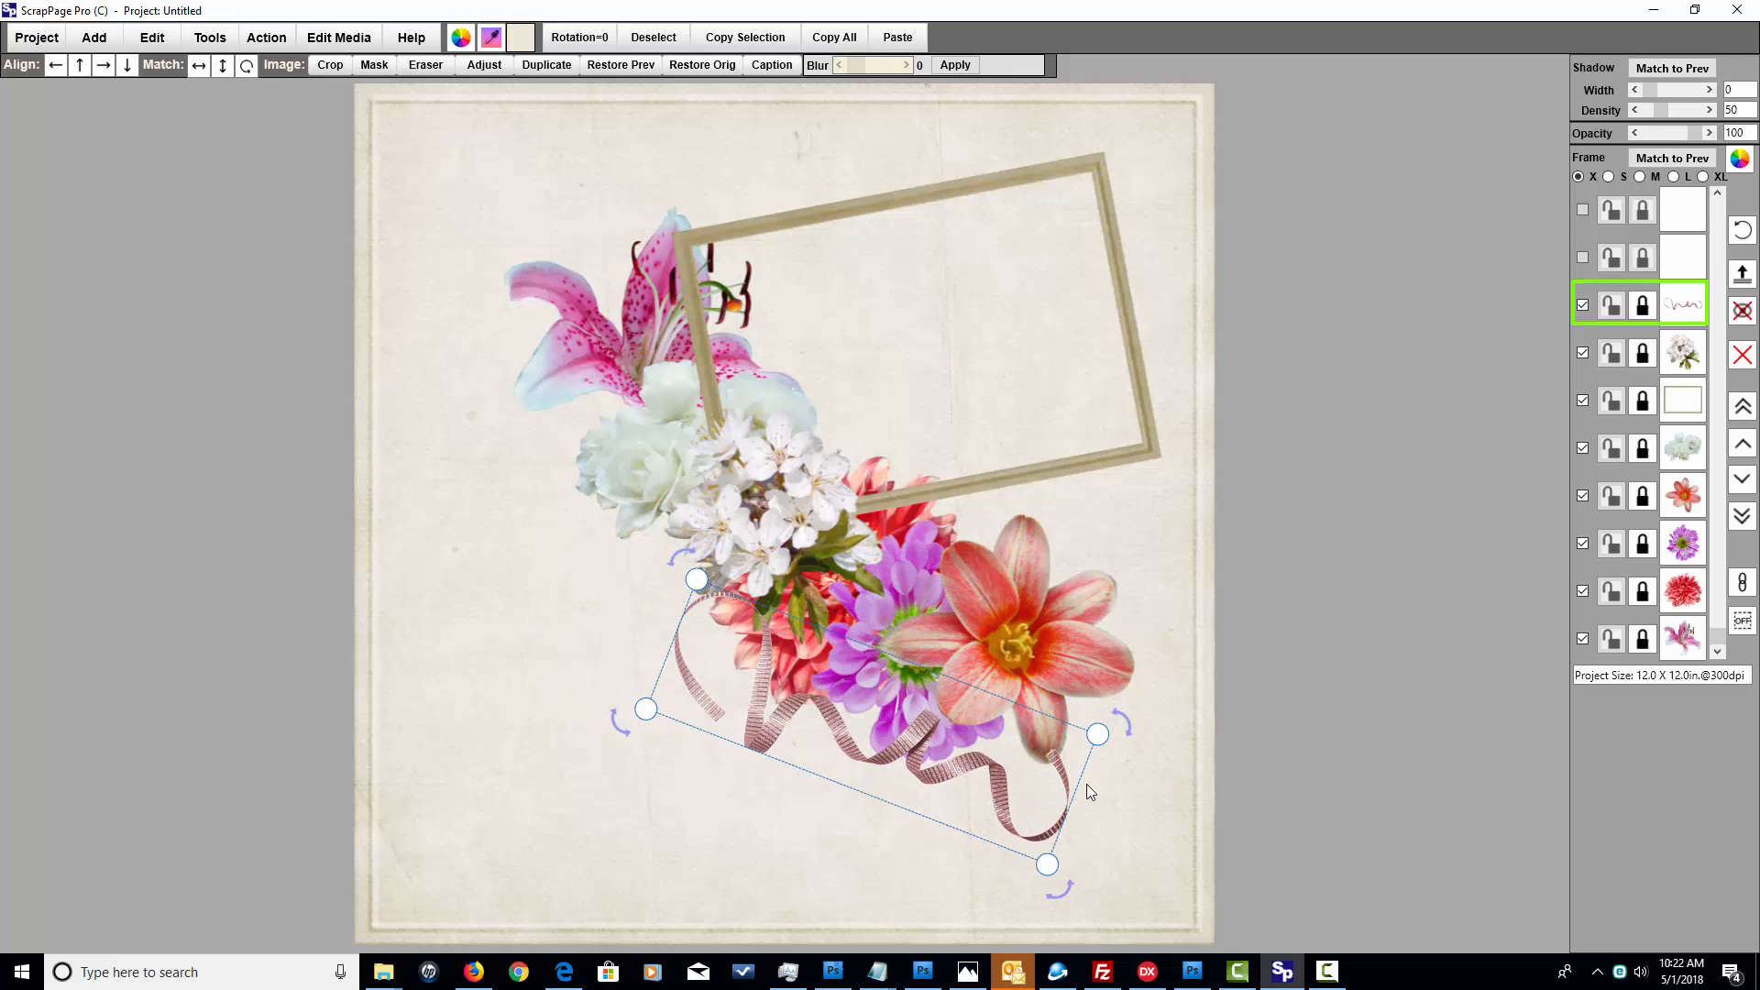
{"action": "left_click", "coordinate": [1159, 543]}
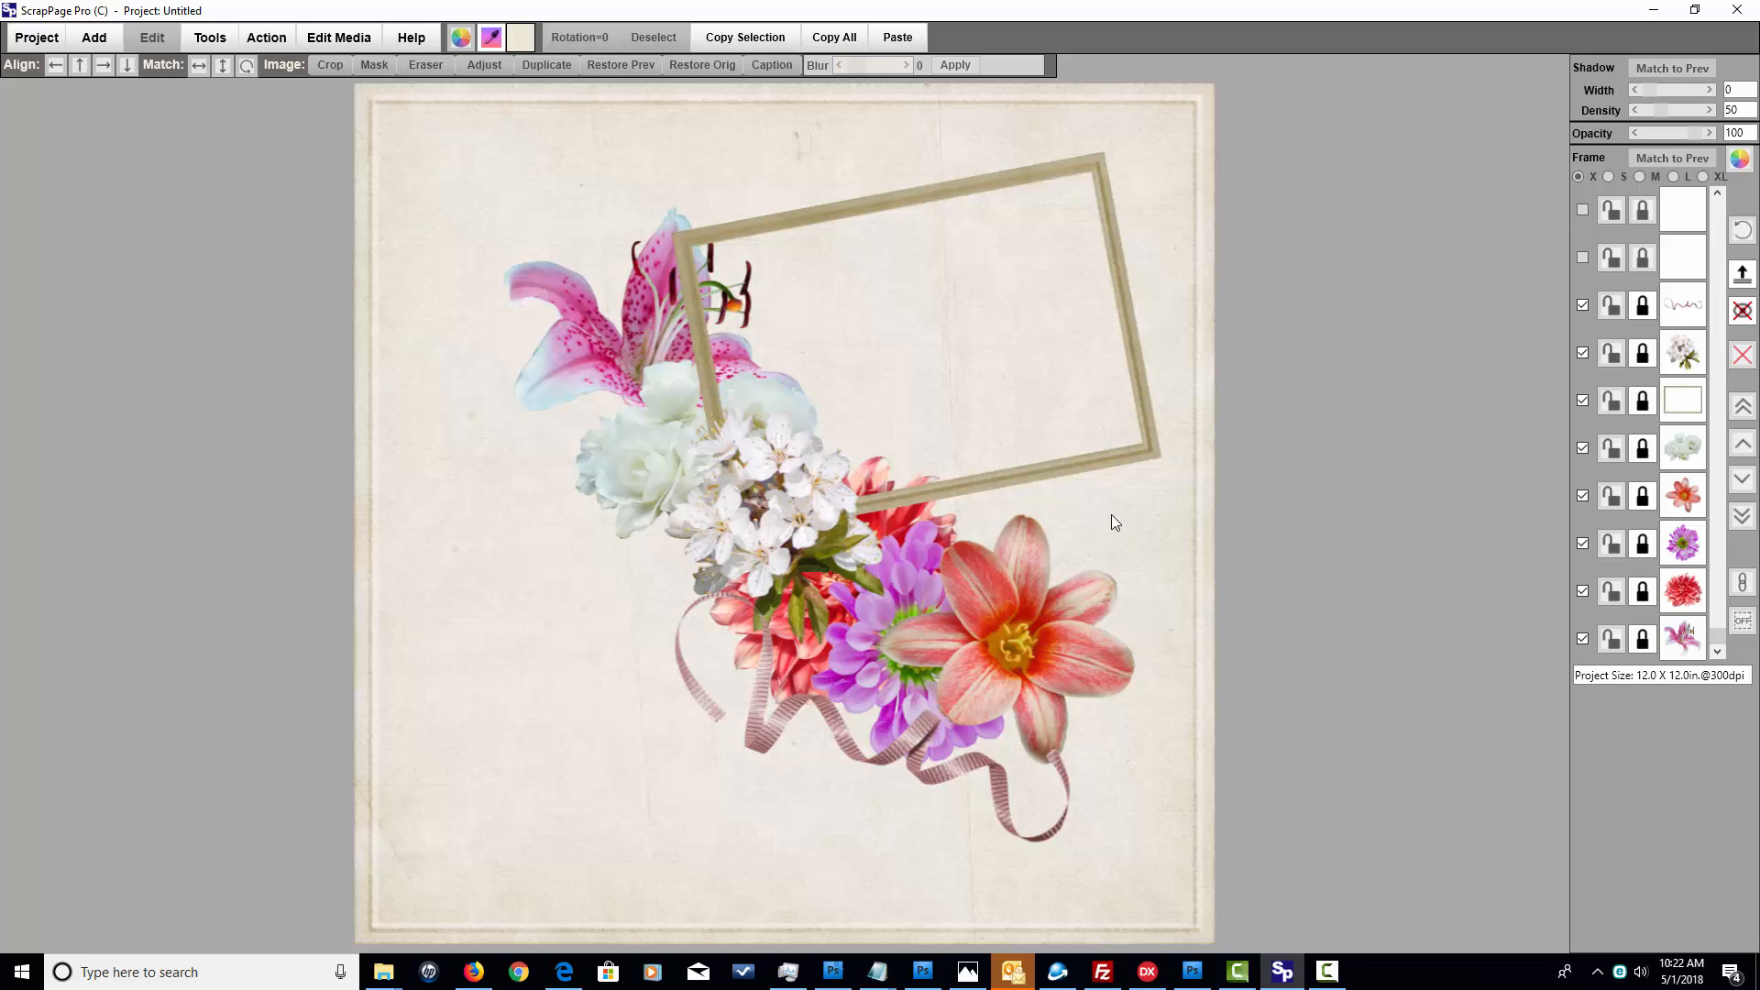
- Give the pink lily a shadow with width 4 and density 106, and deselect it
{"action": "left_click", "coordinate": [530, 316]}
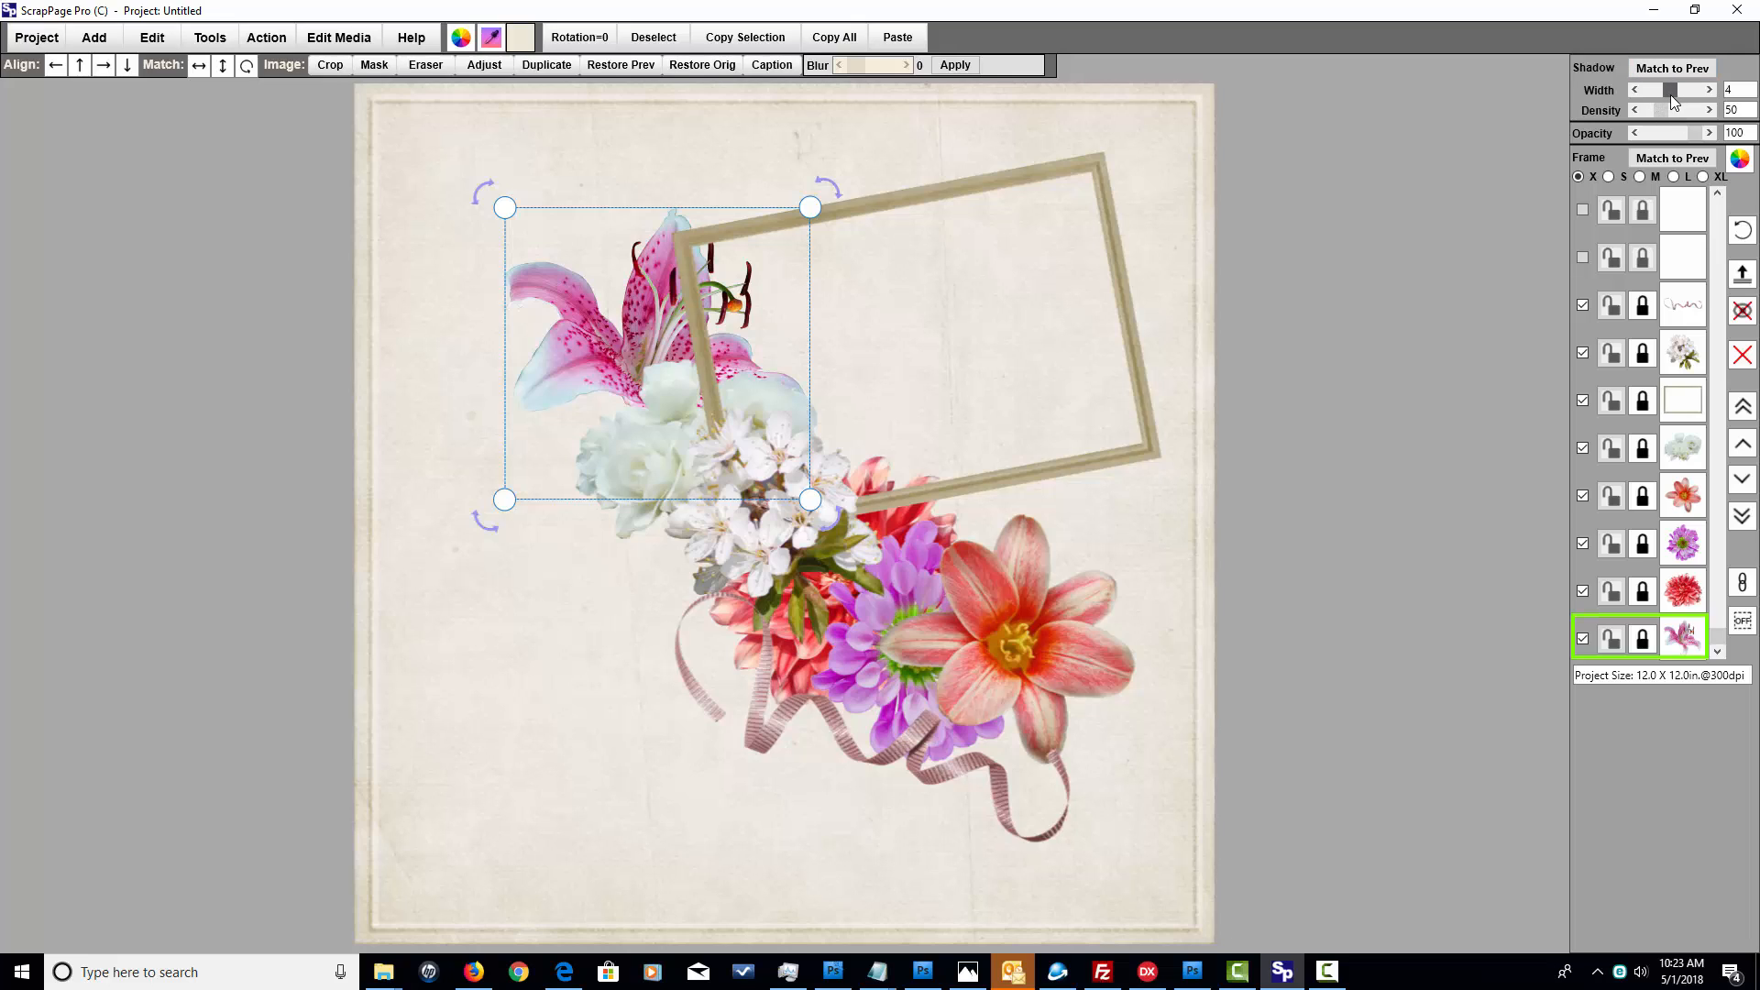
{"action": "left_click_drag", "start_coordinate": [1659, 110], "coordinate": [1674, 114]}
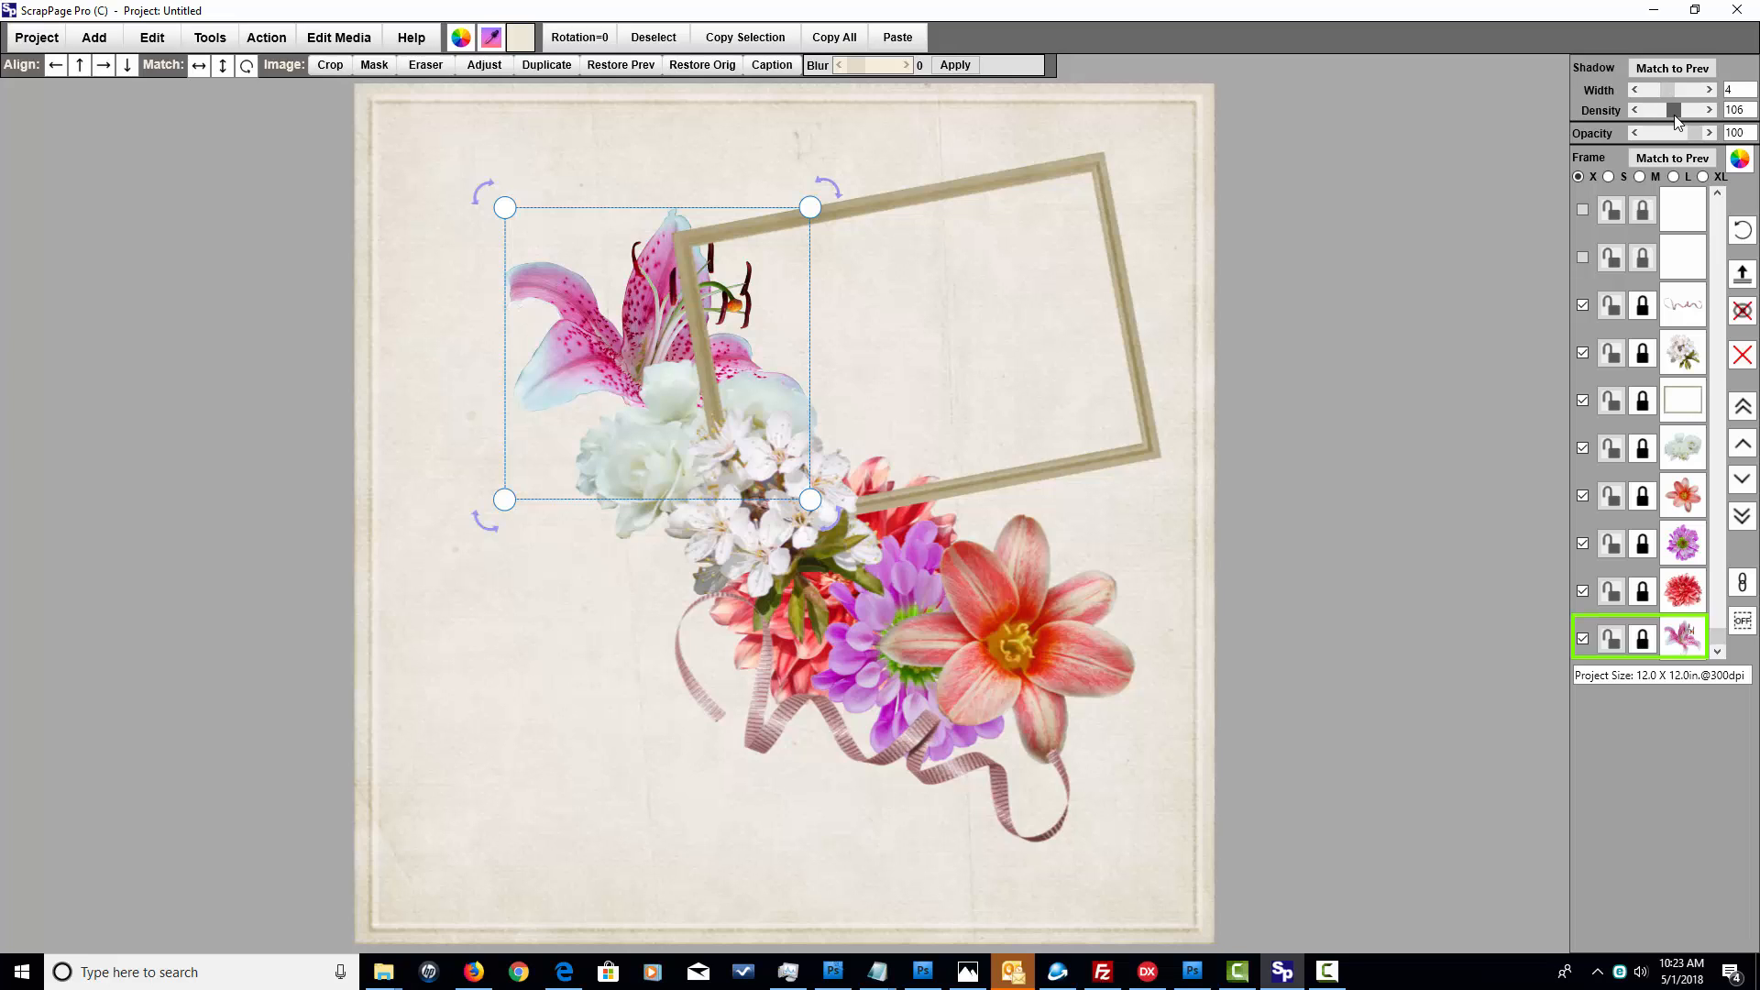
{"action": "left_click", "coordinate": [1146, 179]}
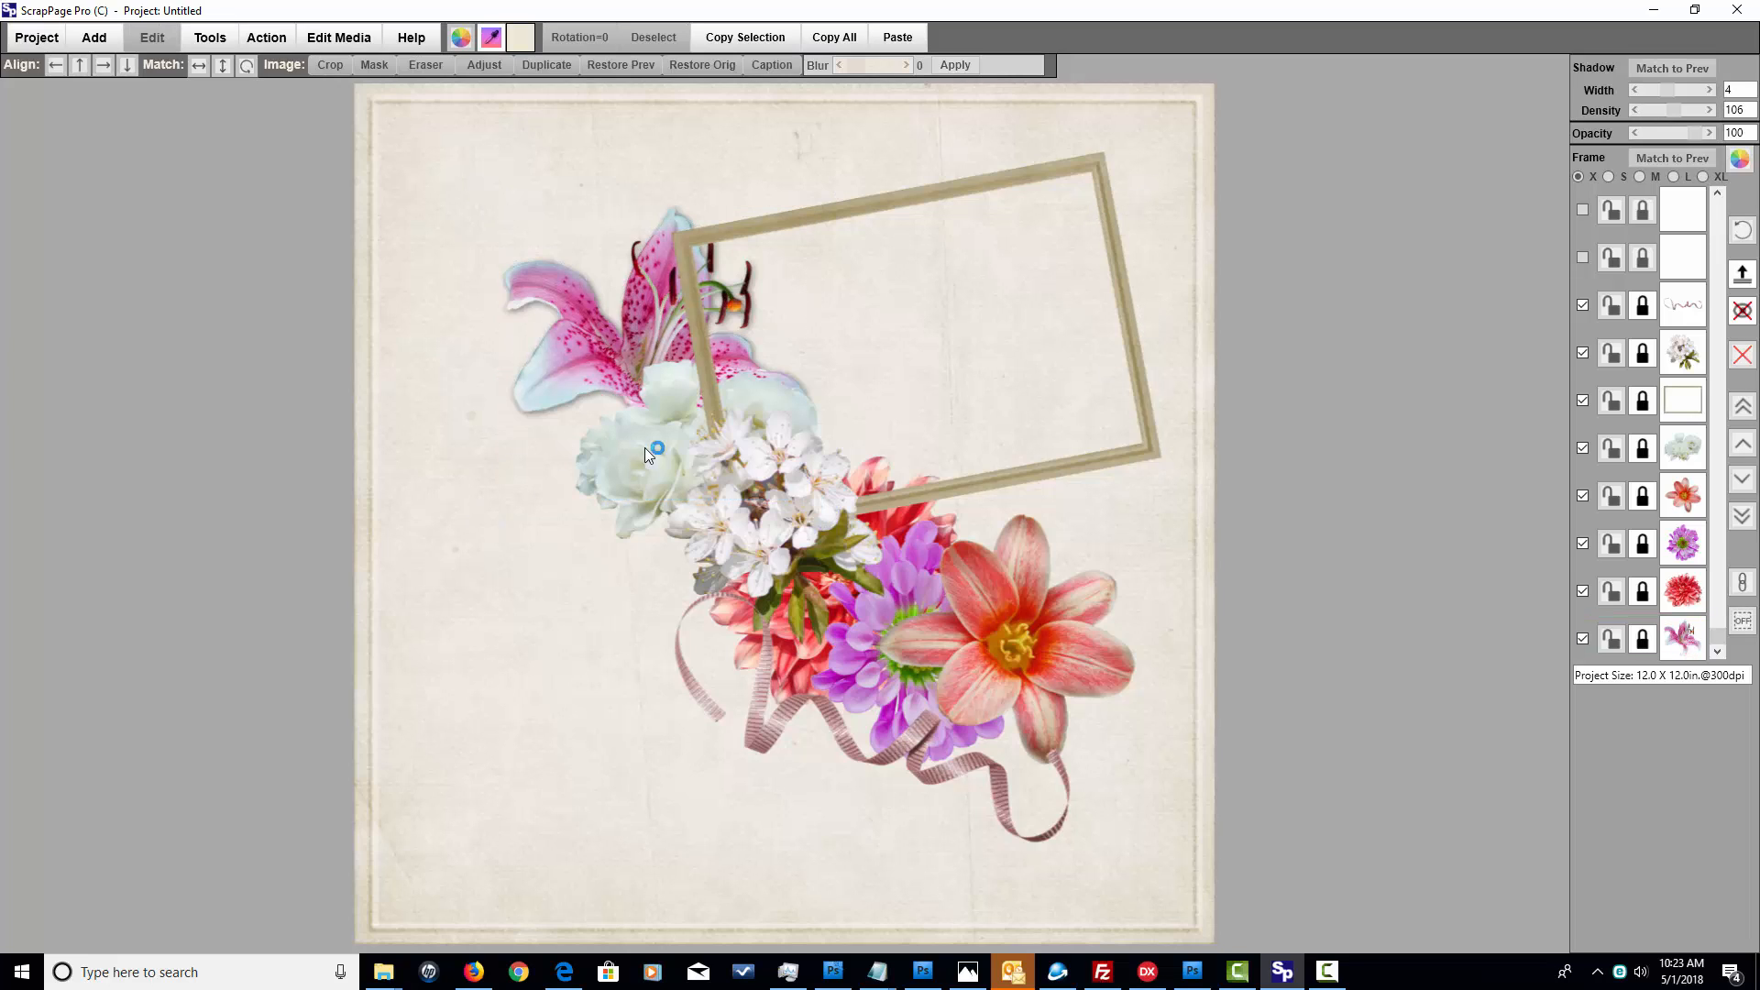
- Set the pink lily's shadow width to 6, deselect it, and match the red dahlia's shadow to the lily's
{"action": "left_click", "coordinate": [601, 345]}
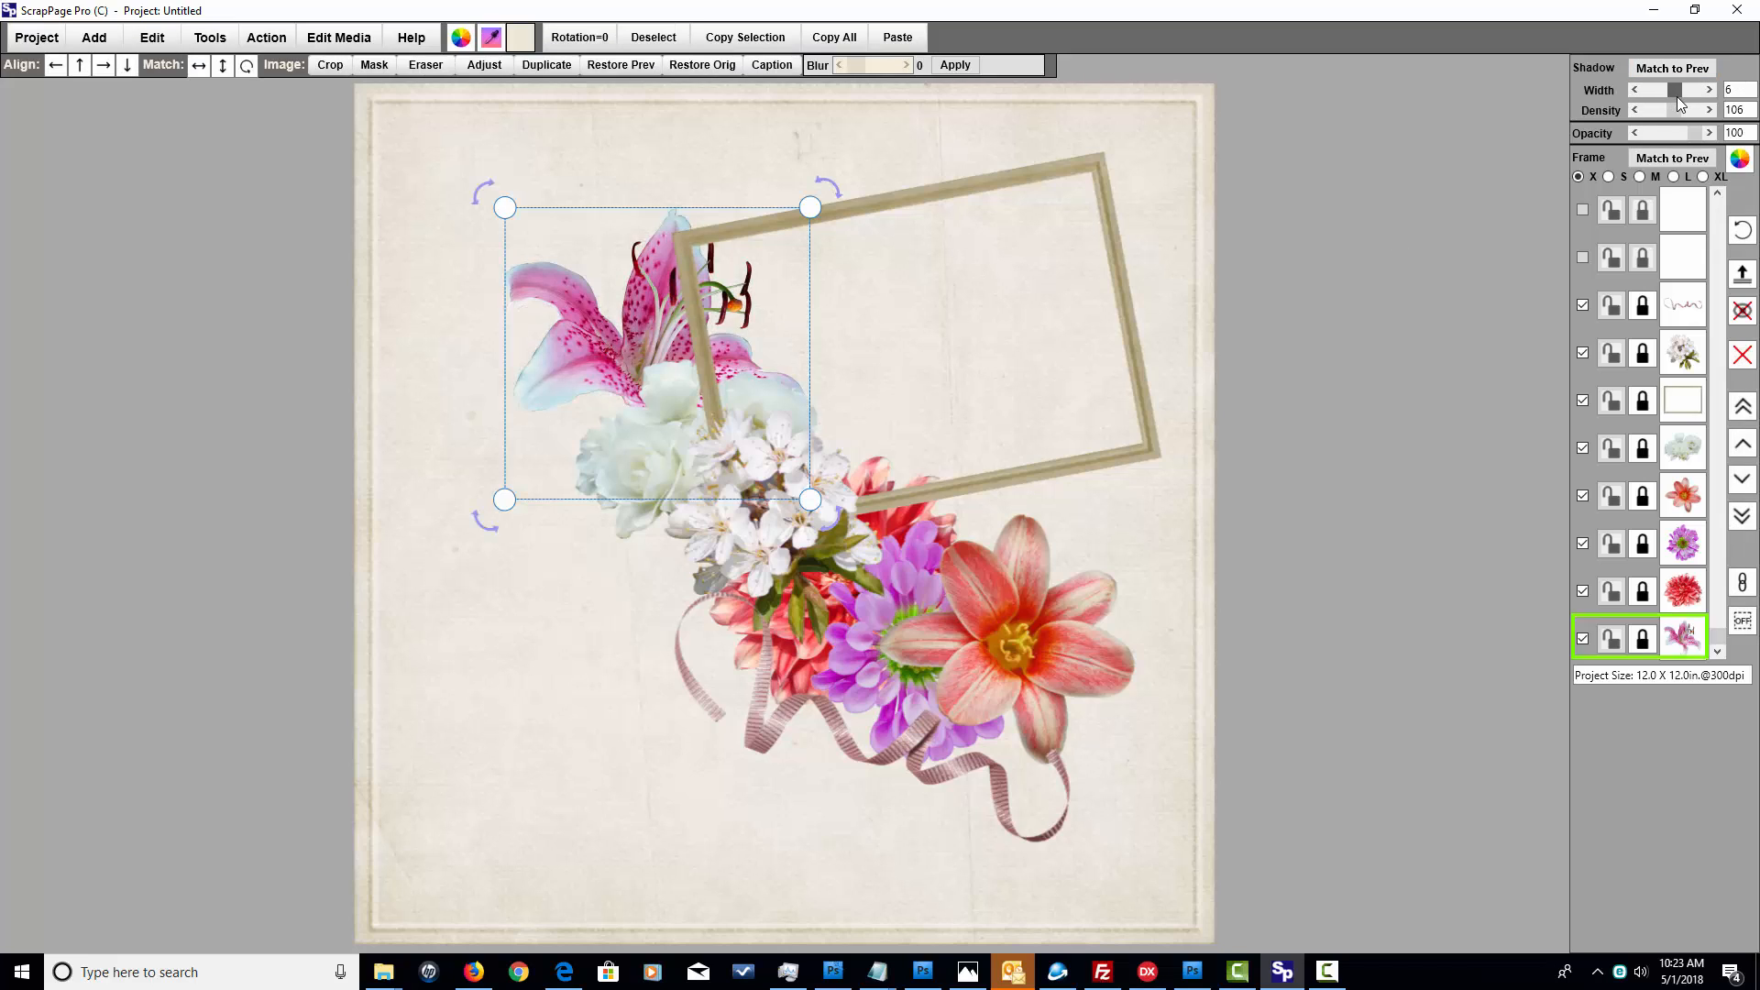
{"action": "left_click", "coordinate": [1139, 185]}
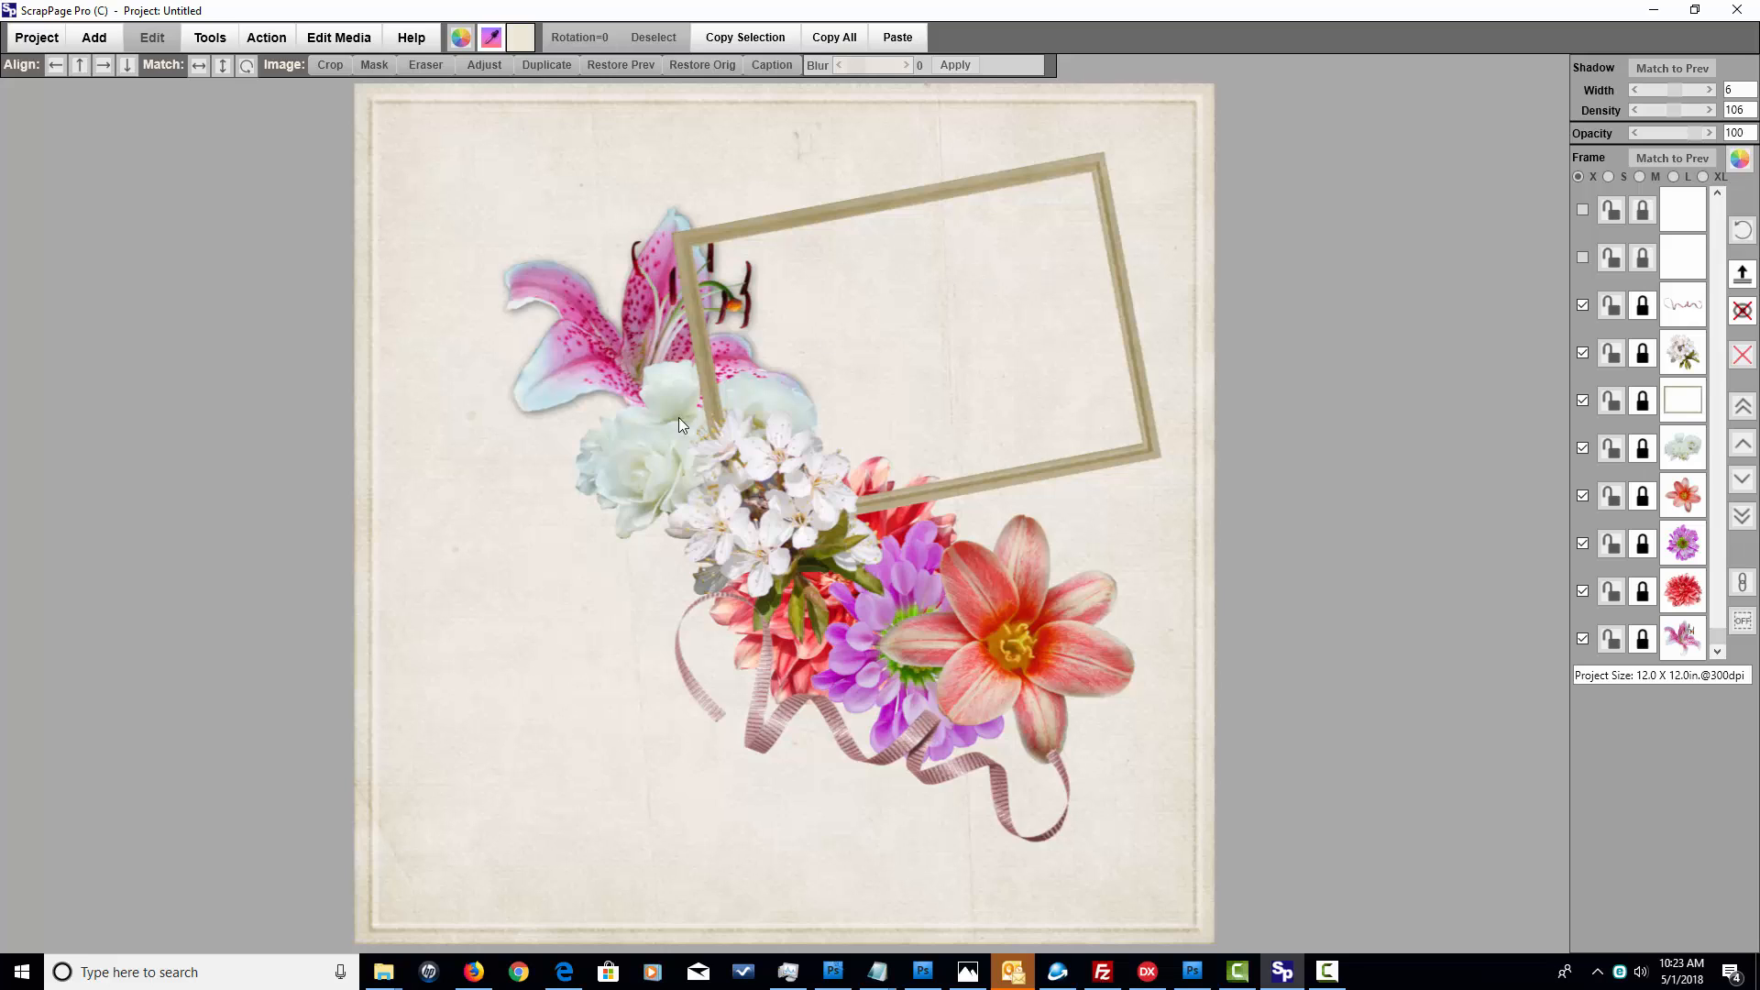
{"action": "left_click", "coordinate": [1691, 648]}
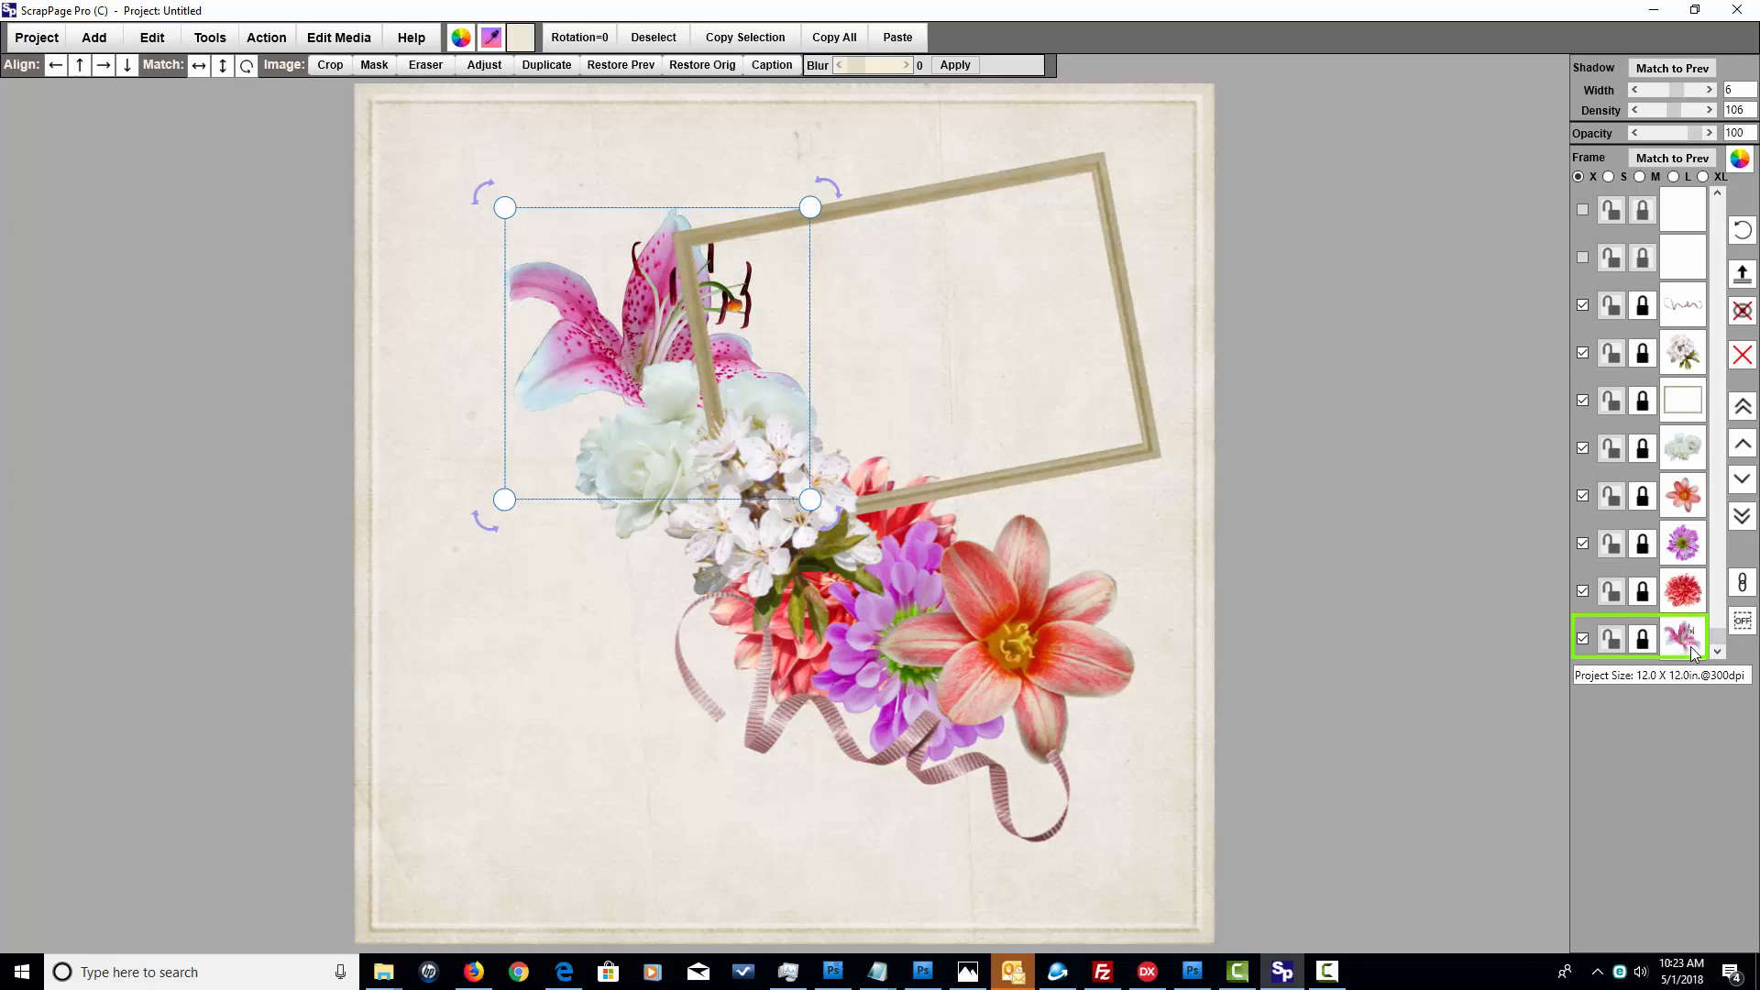
{"action": "left_click", "coordinate": [1685, 598]}
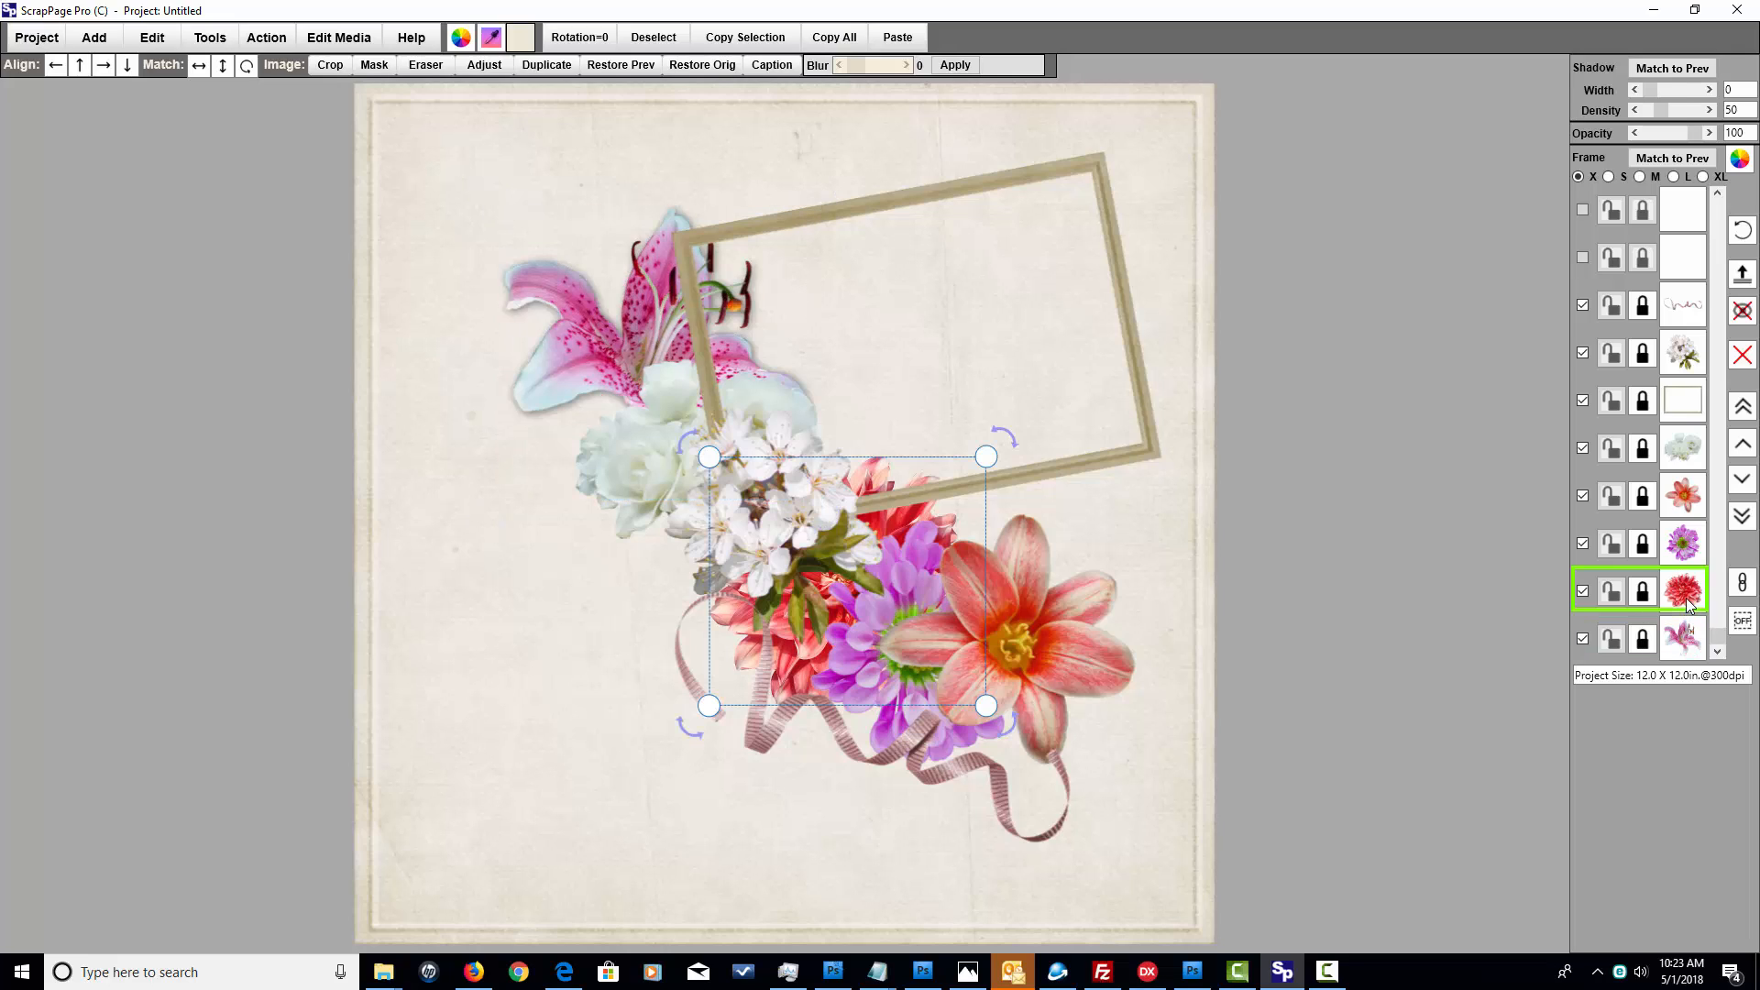
{"action": "left_click", "coordinate": [1666, 71]}
- Match the shadows of the purple flower, orange lily, white roses and white blossoms to that of the previously selected flower
{"action": "left_click", "coordinate": [1681, 544]}
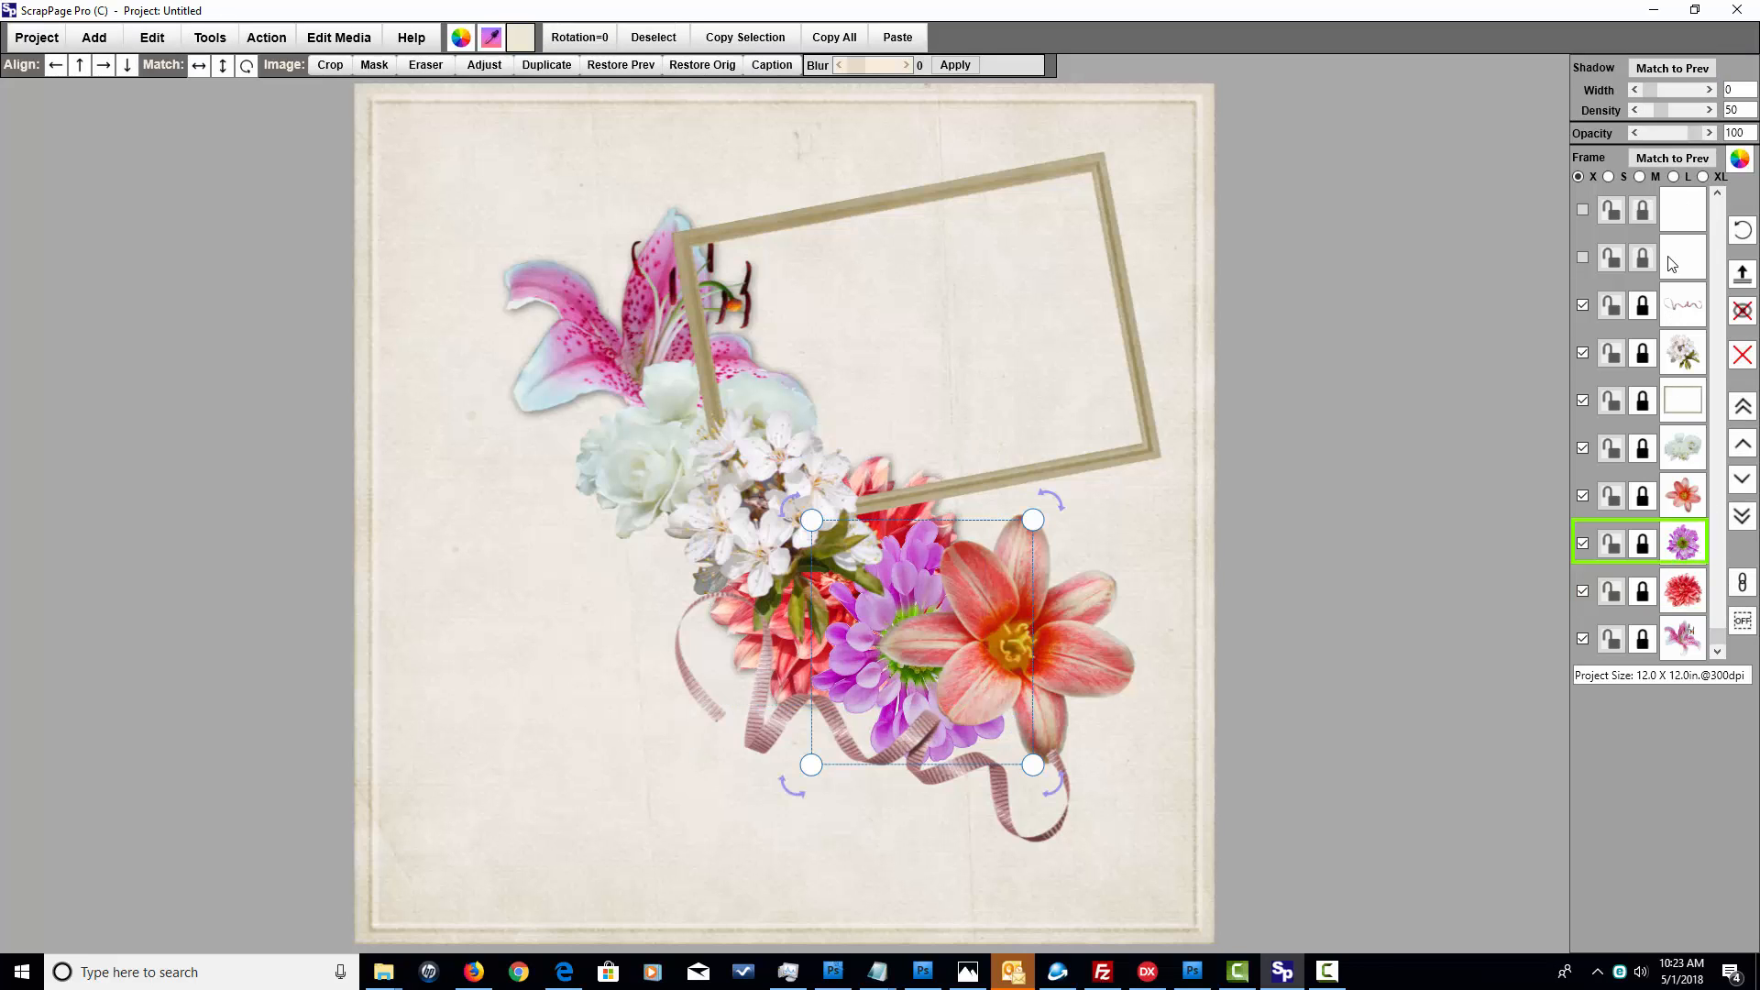
{"action": "left_click", "coordinate": [1671, 69]}
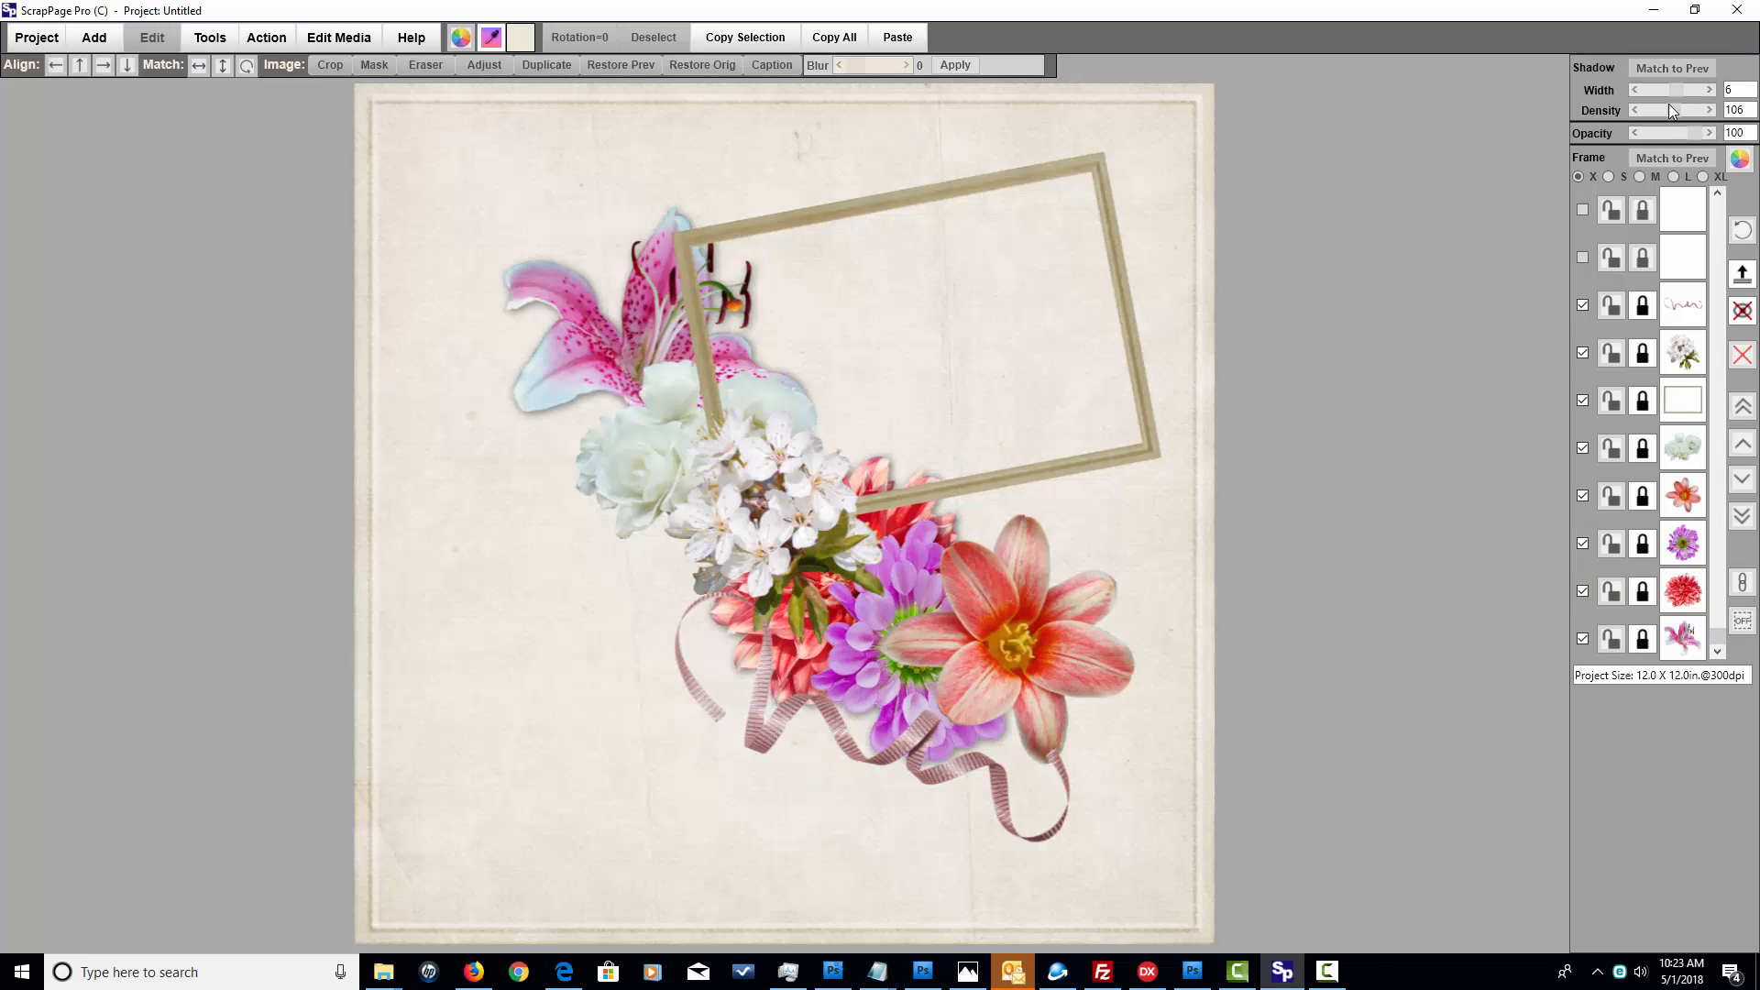
{"action": "left_click", "coordinate": [1691, 510]}
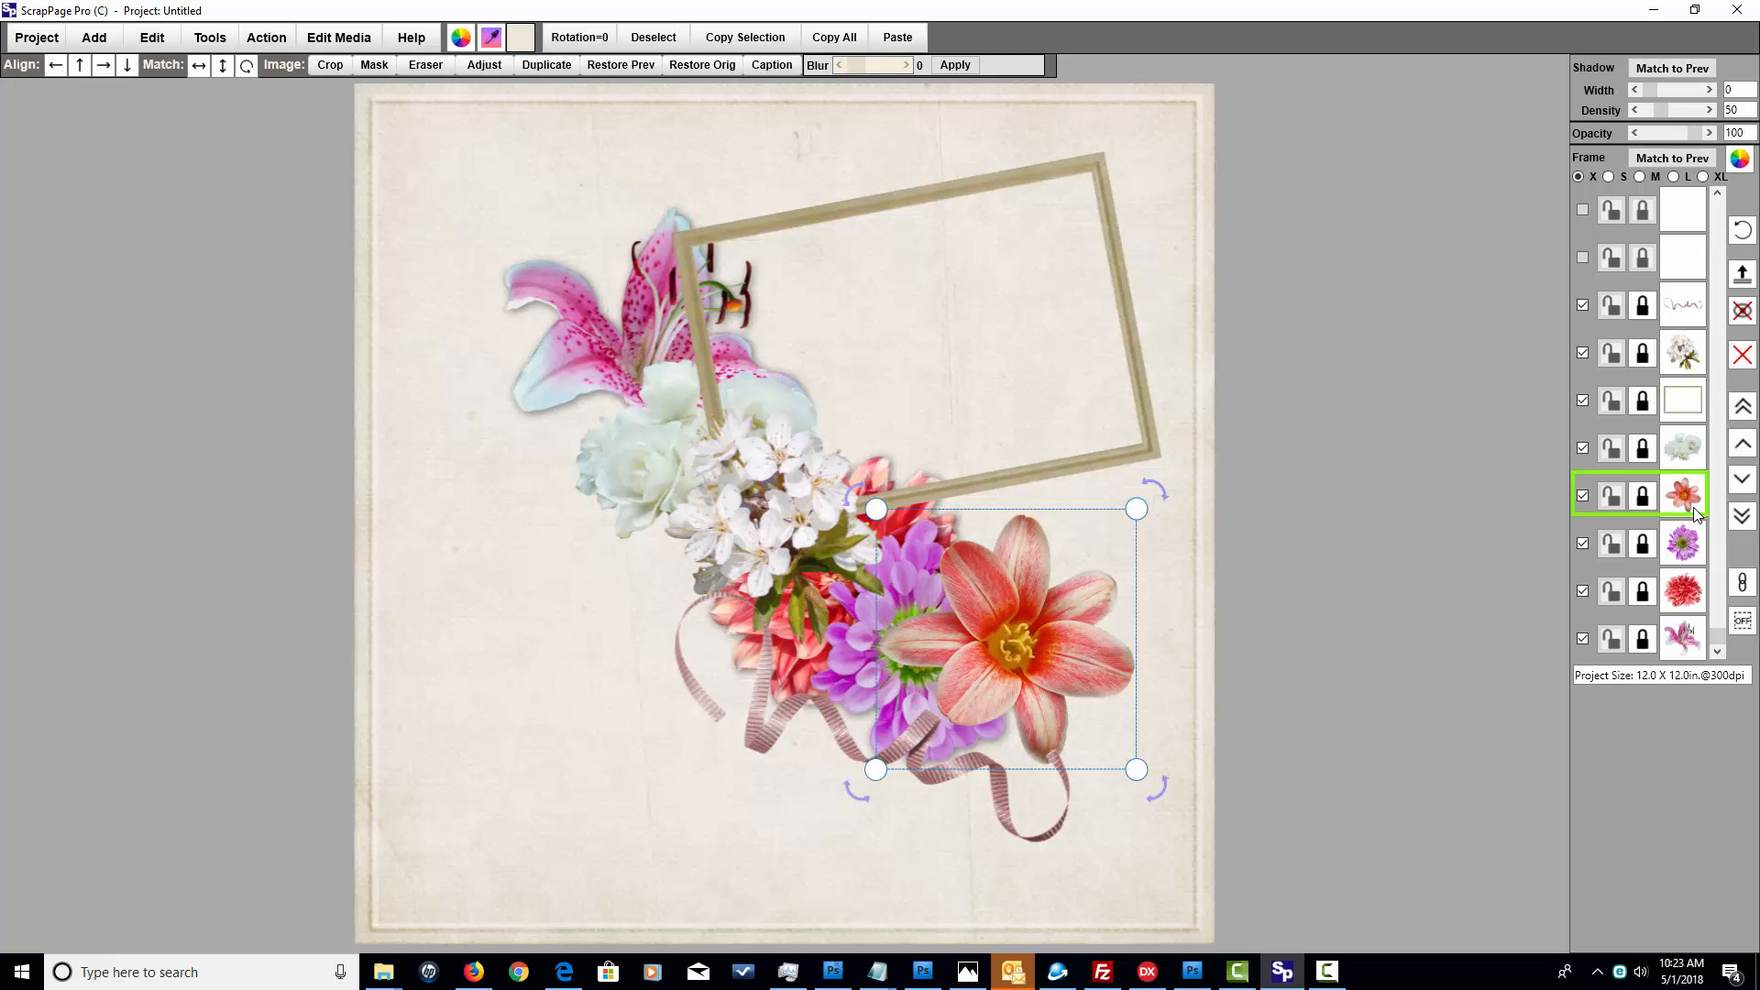
{"action": "left_click", "coordinate": [1658, 74]}
{"action": "left_click", "coordinate": [1686, 443]}
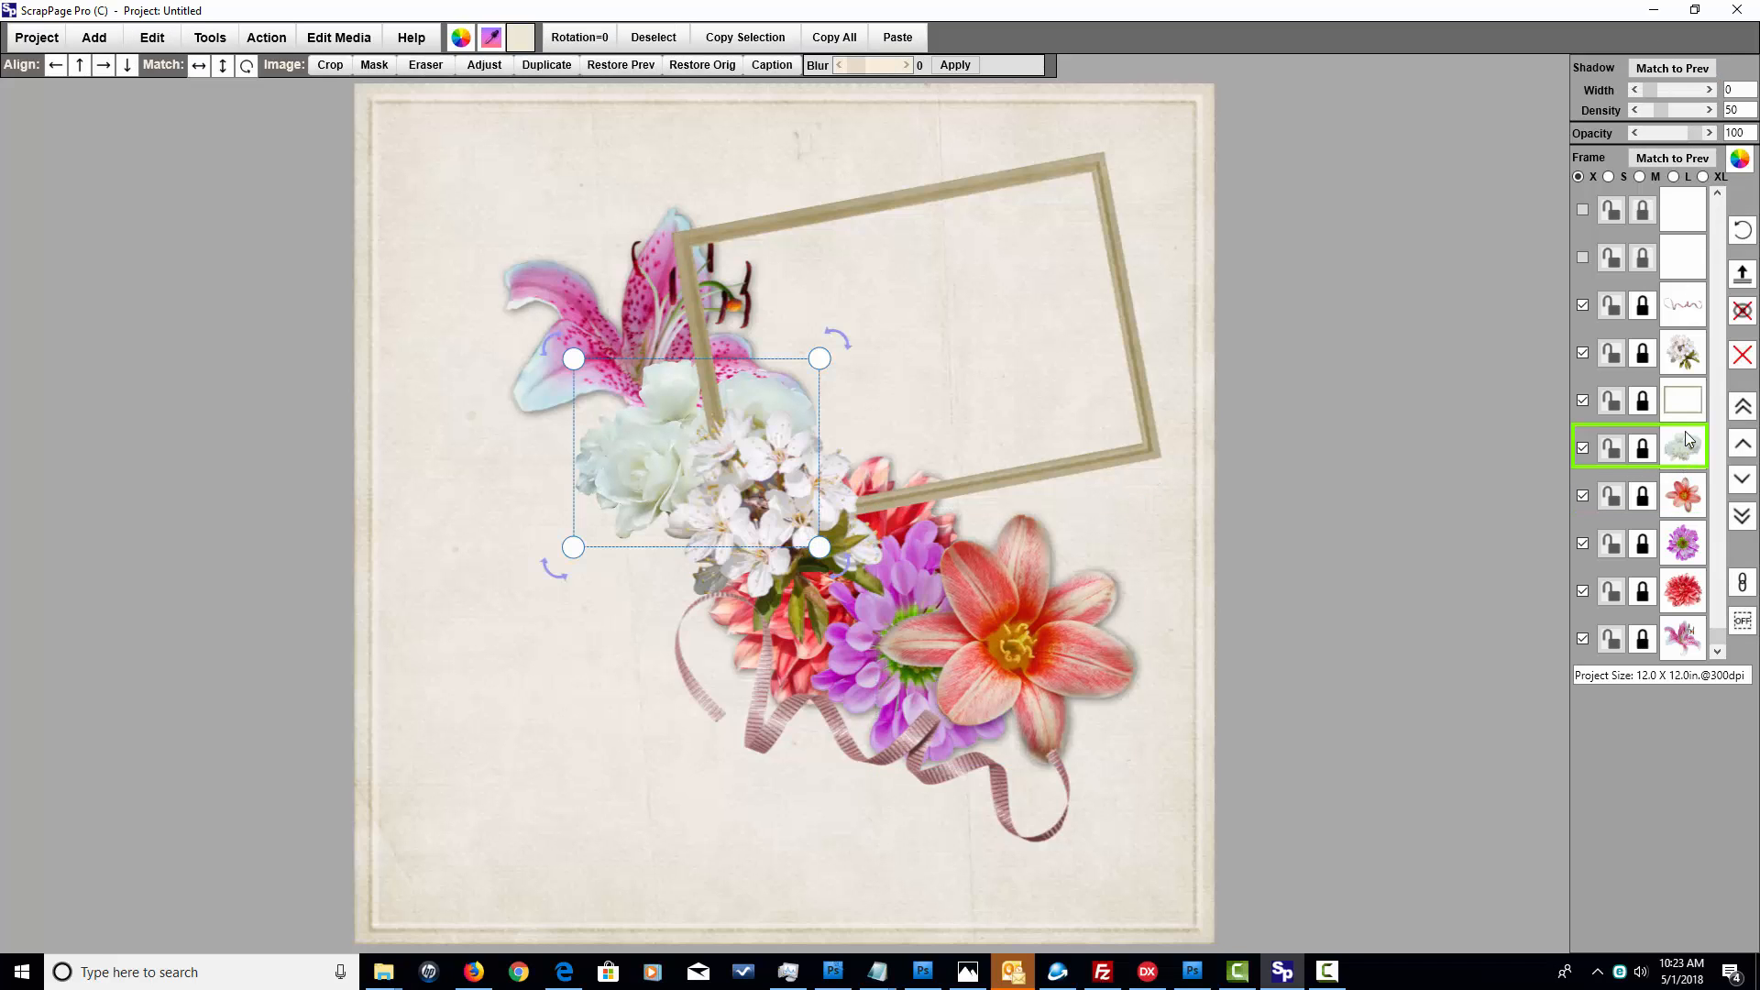
{"action": "left_click", "coordinate": [1664, 73]}
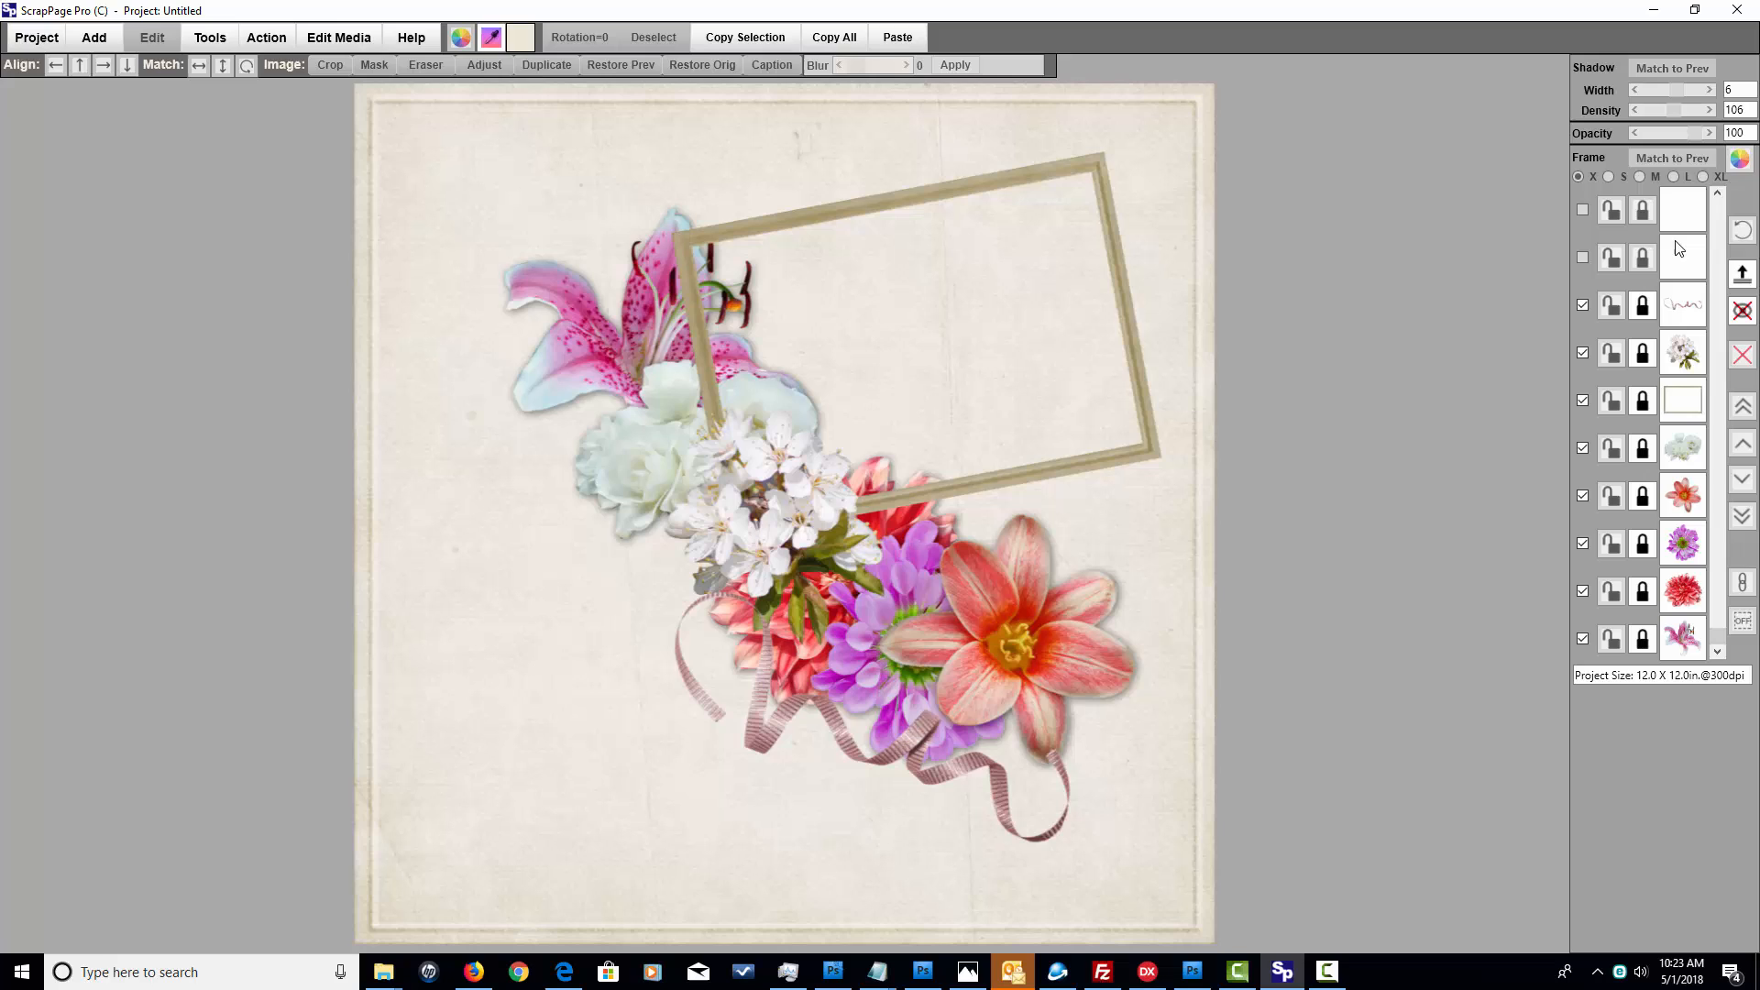
{"action": "left_click", "coordinate": [1685, 353]}
{"action": "left_click", "coordinate": [1669, 73]}
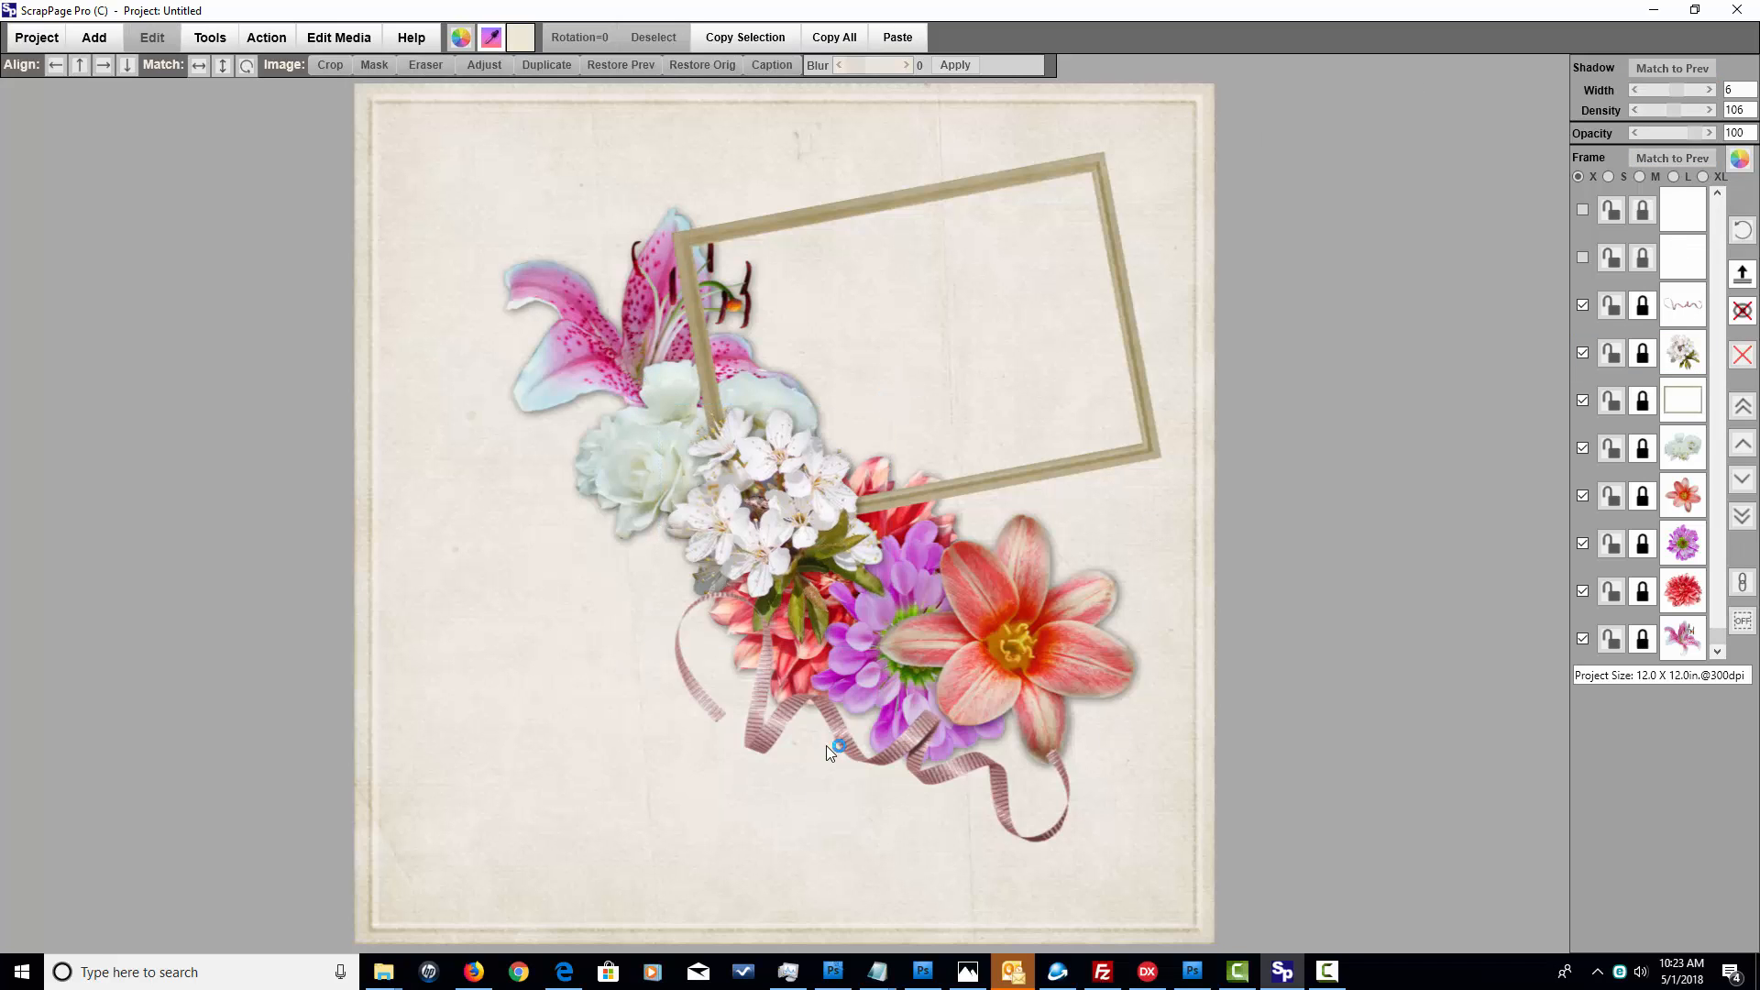
- Shift the ribbon slightly up and left, give it a shadow with width 10 and density 110, and deselect it
{"action": "mouse_move", "coordinate": [827, 745]}
{"action": "left_mouse_down"}
{"action": "mouse_move", "coordinate": [844, 750]}
{"action": "mouse_move", "coordinate": [837, 723]}
{"action": "left_mouse_up"}
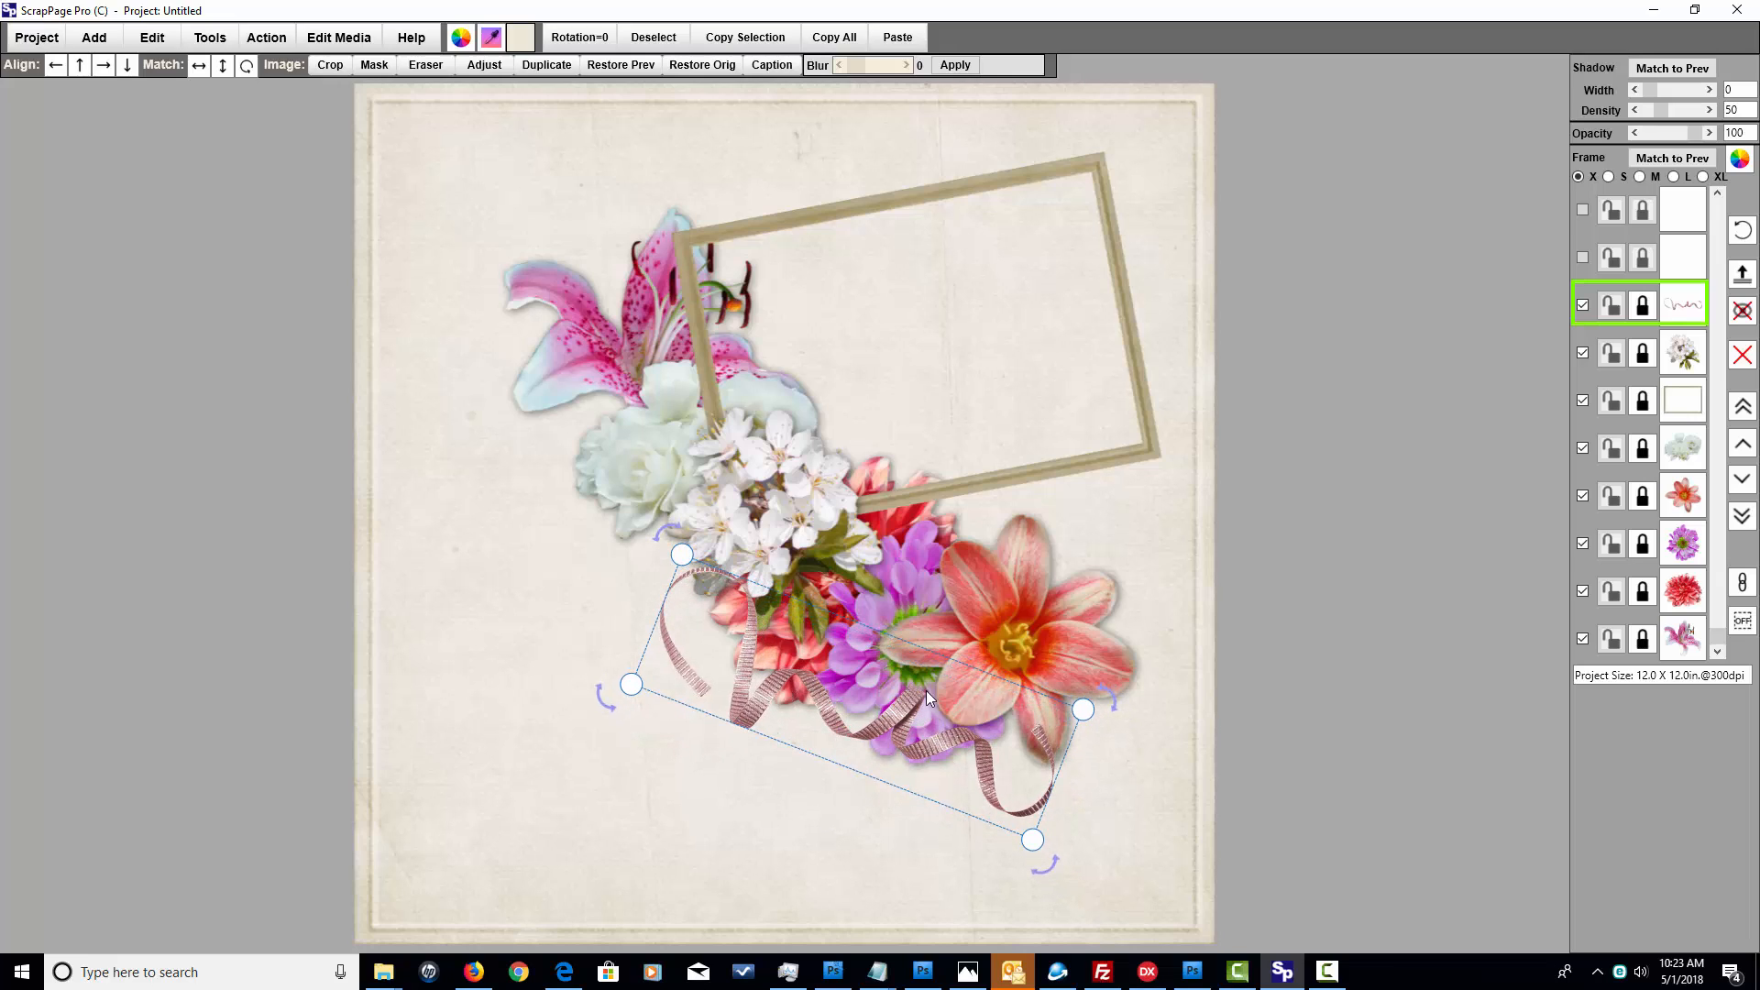
{"action": "left_click", "coordinate": [1683, 93]}
{"action": "left_click", "coordinate": [1664, 112]}
{"action": "left_click", "coordinate": [1142, 166]}
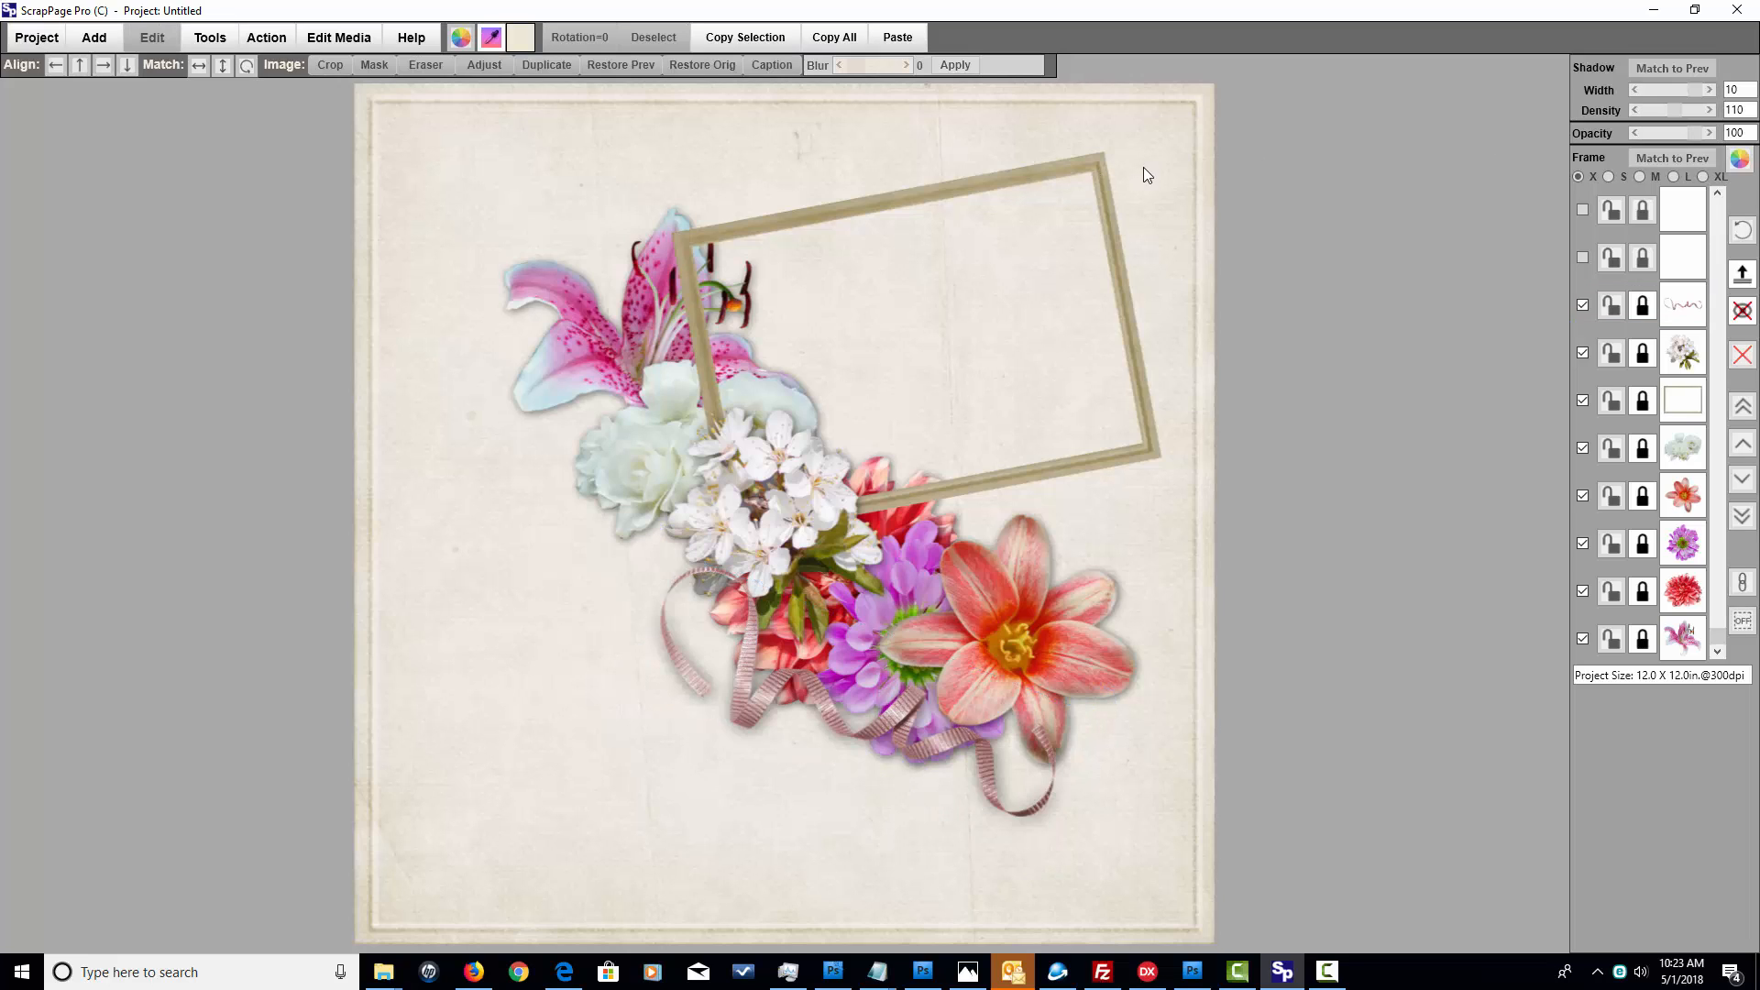
- Give the tilted frame a shadow with width 4 and density 159, and deselect it
{"action": "left_click", "coordinate": [1061, 278]}
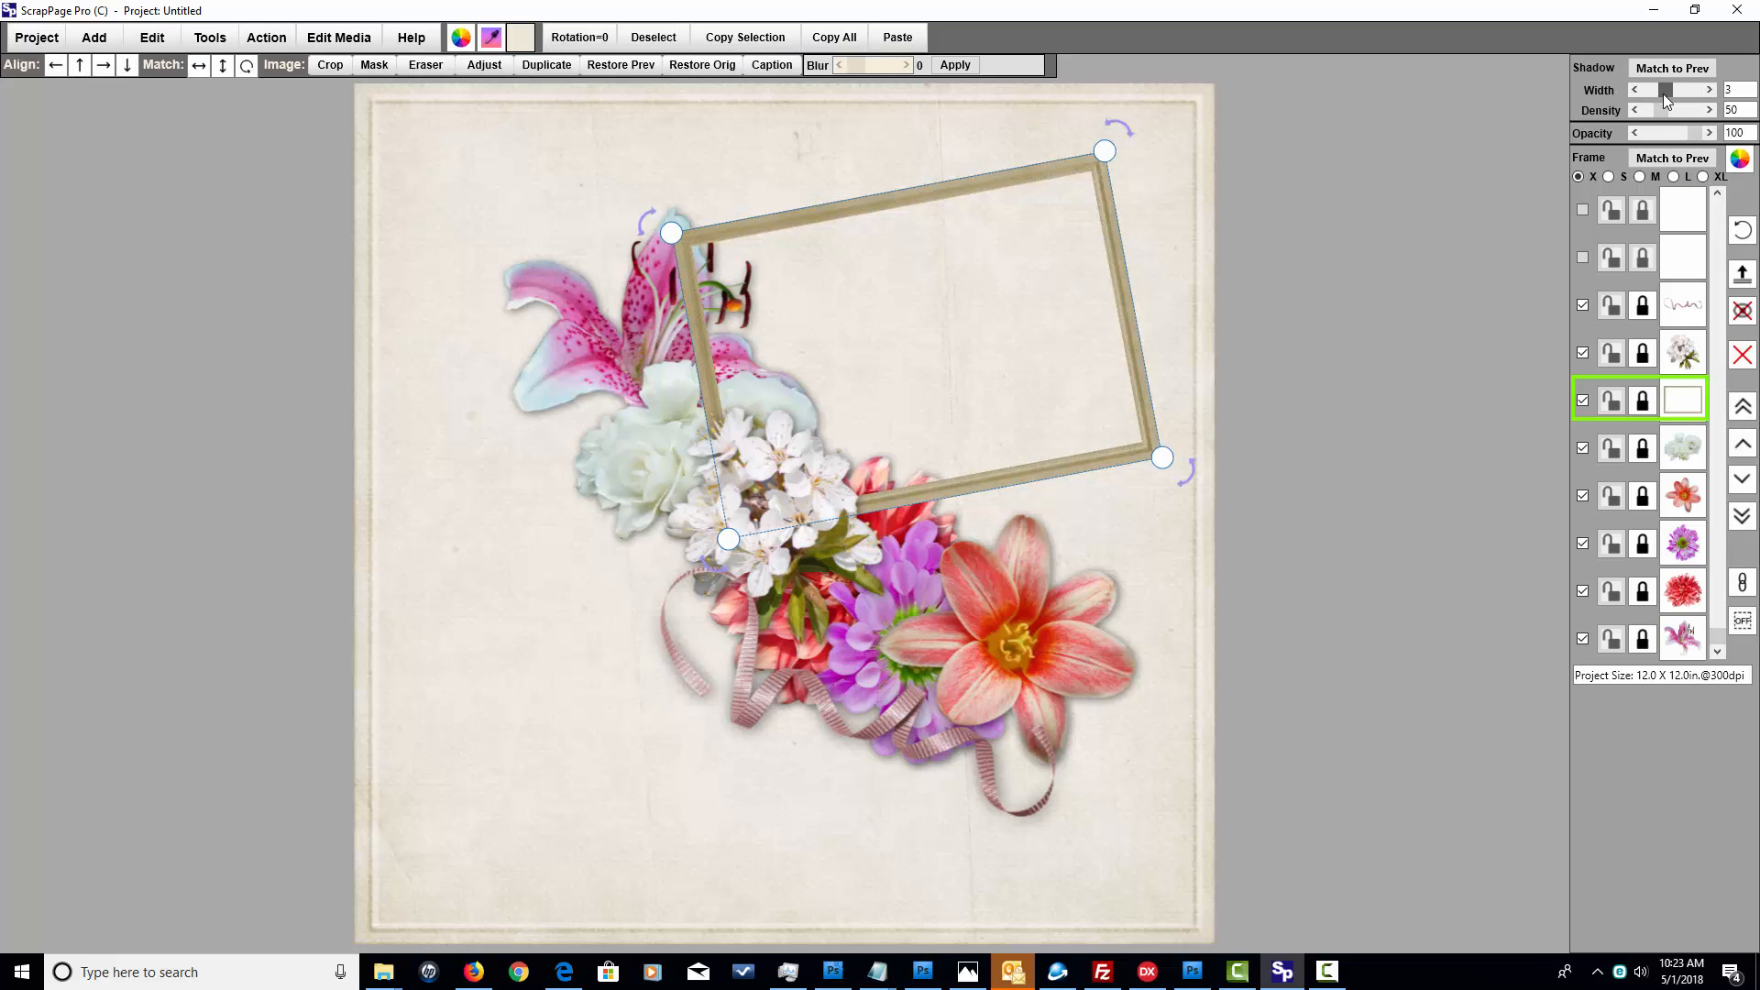
{"action": "left_click_drag", "start_coordinate": [1660, 110], "coordinate": [1686, 117]}
{"action": "left_click", "coordinate": [1188, 196]}
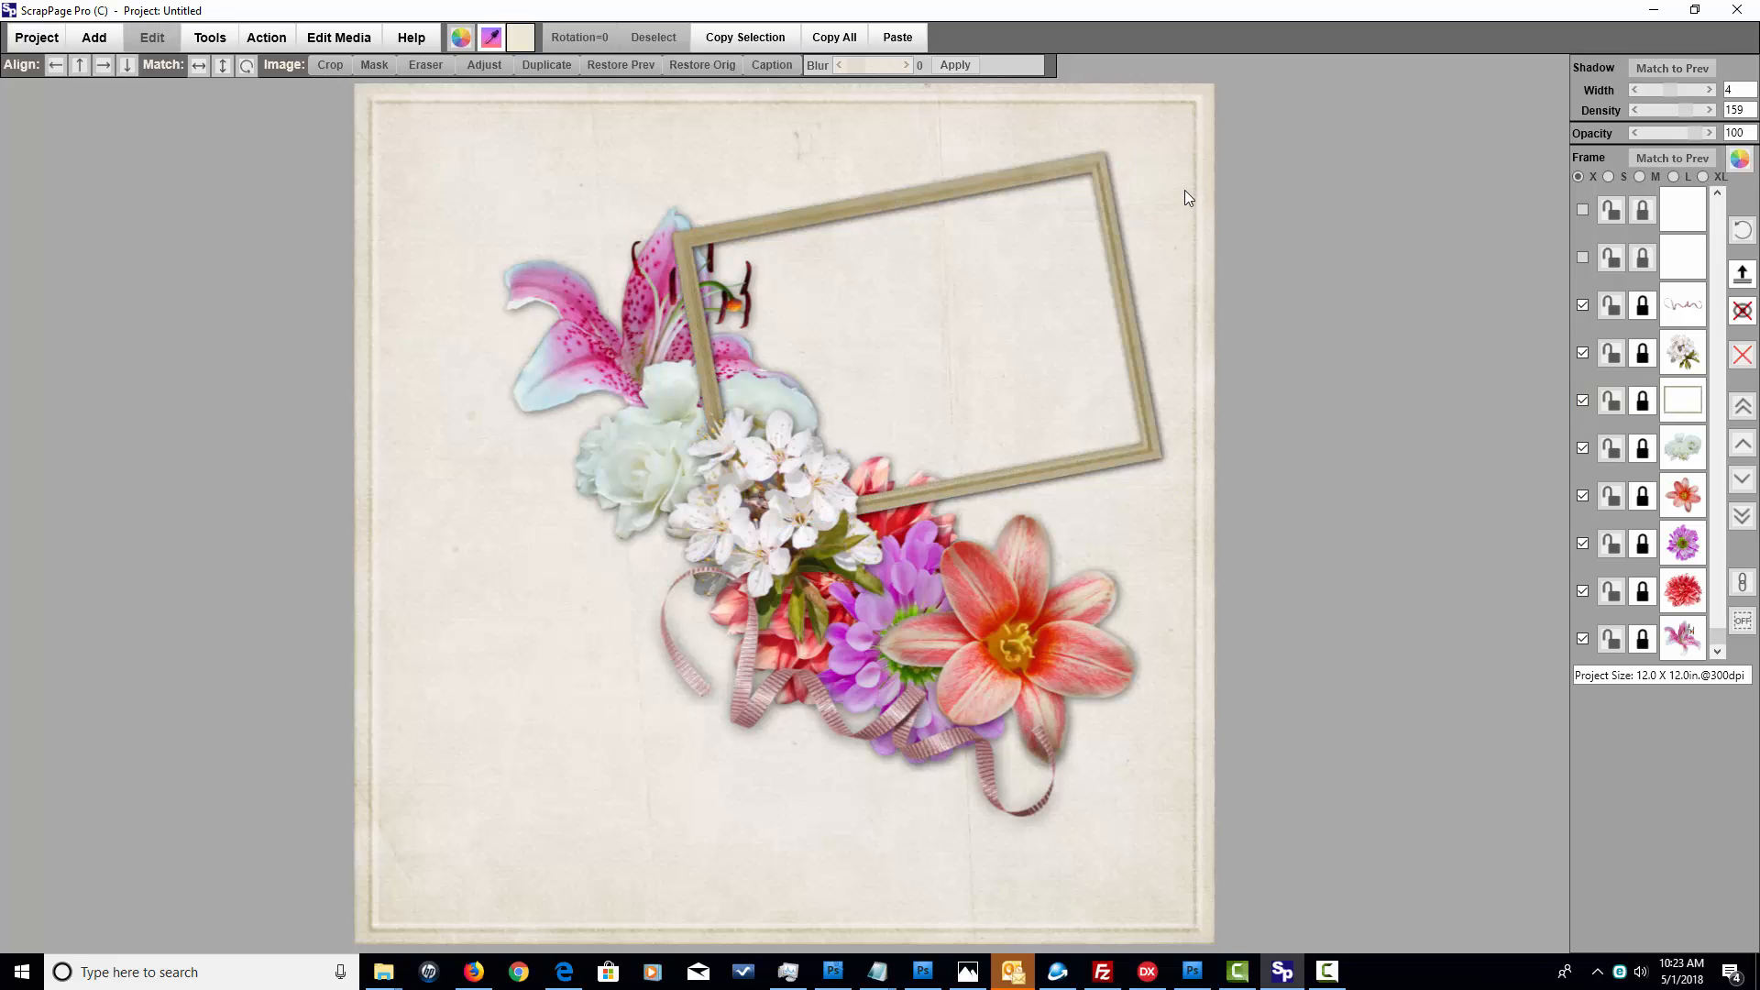
- Add the portrait photo _DSC1522.JPG from the Pictures folder inside Class - Scrapping
{"action": "left_click", "coordinate": [112, 42]}
{"action": "left_click", "coordinate": [103, 95]}
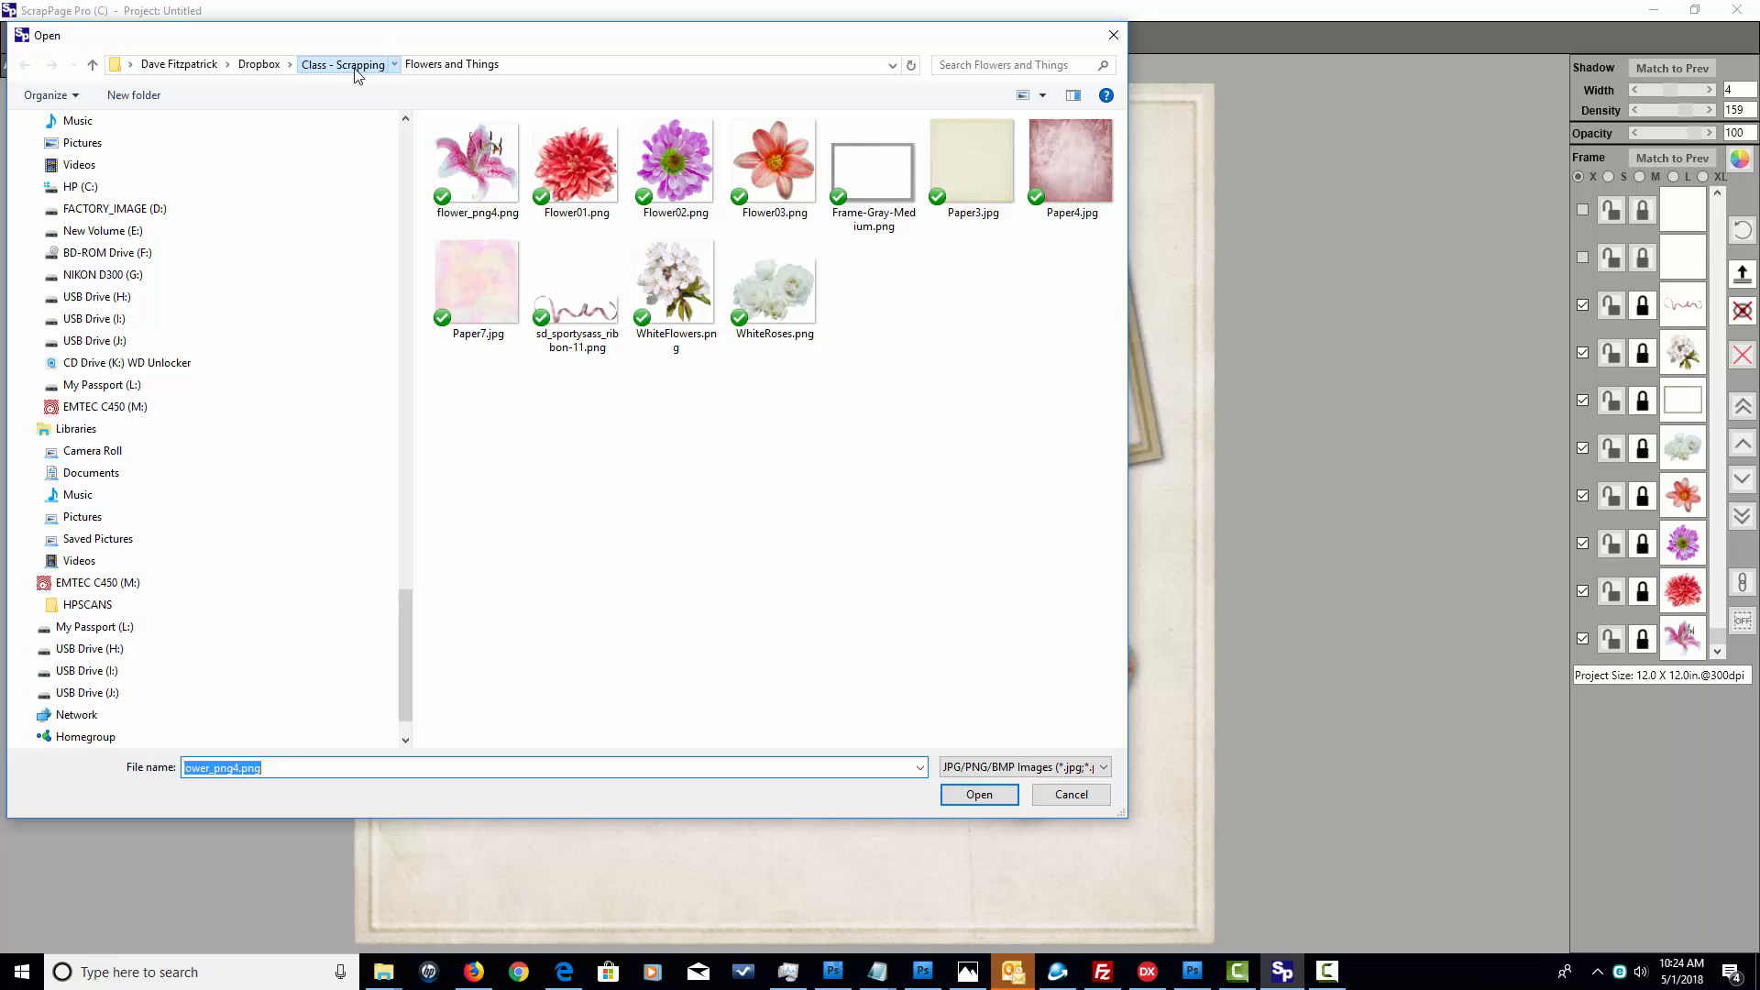
{"action": "left_click", "coordinate": [357, 69]}
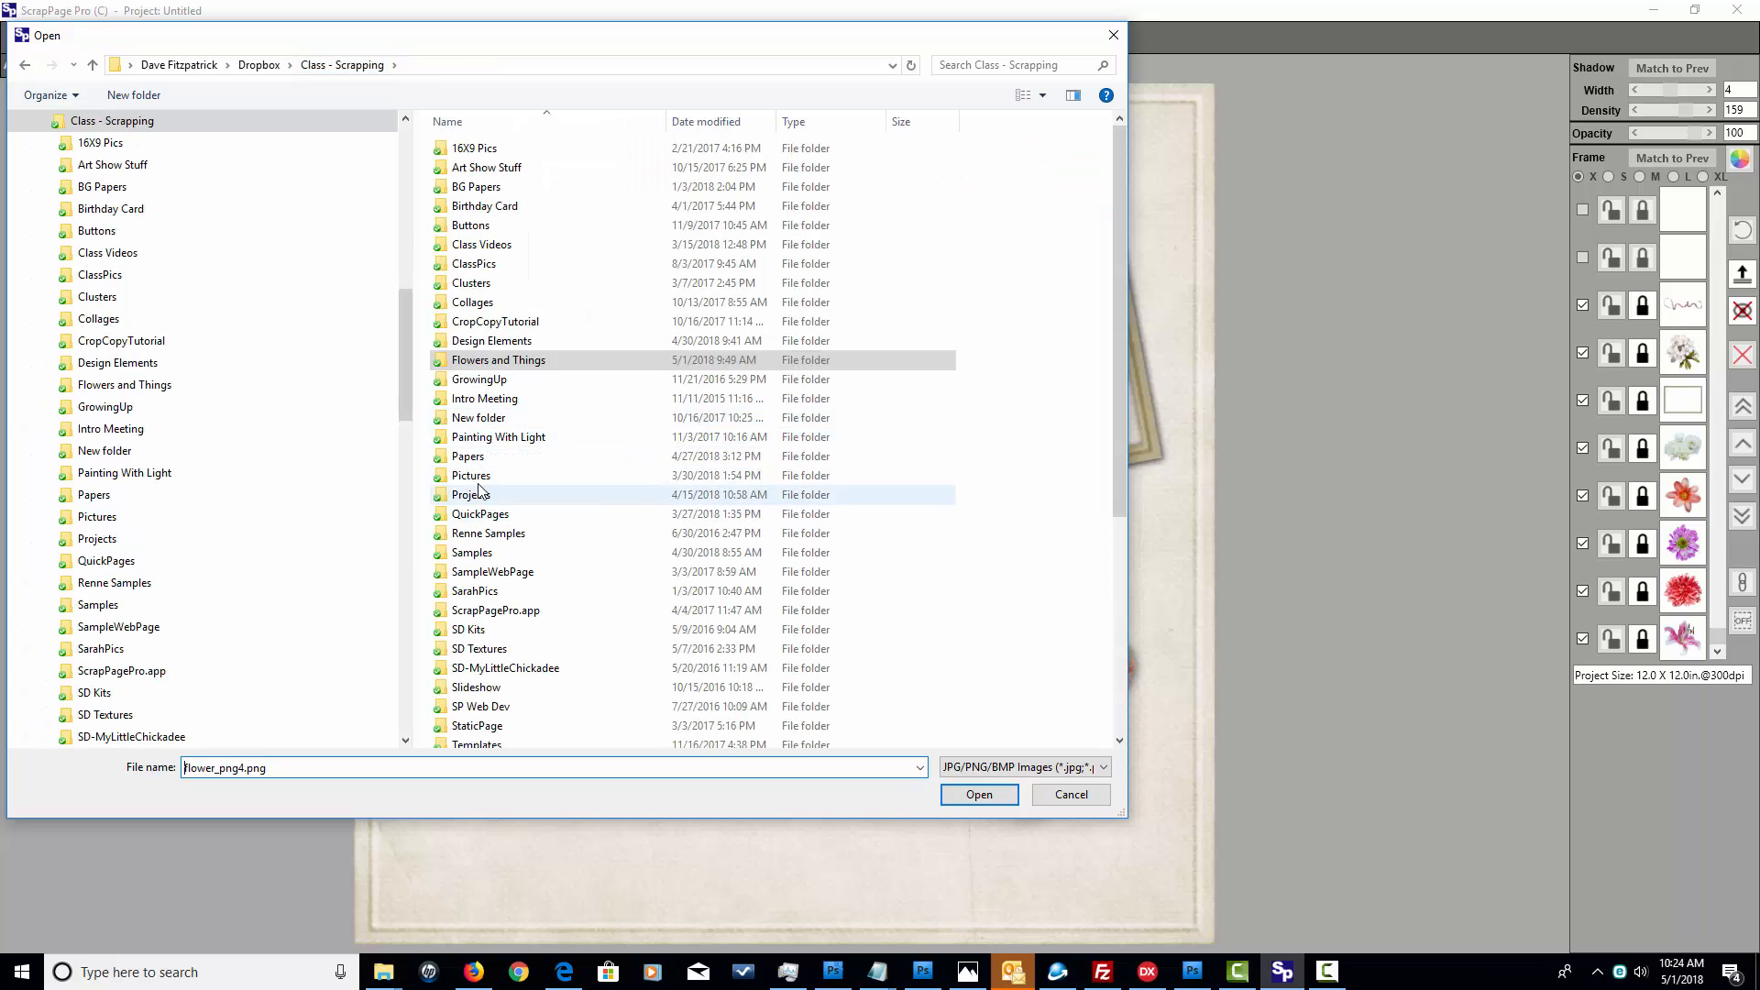
{"action": "double_click", "coordinate": [472, 475]}
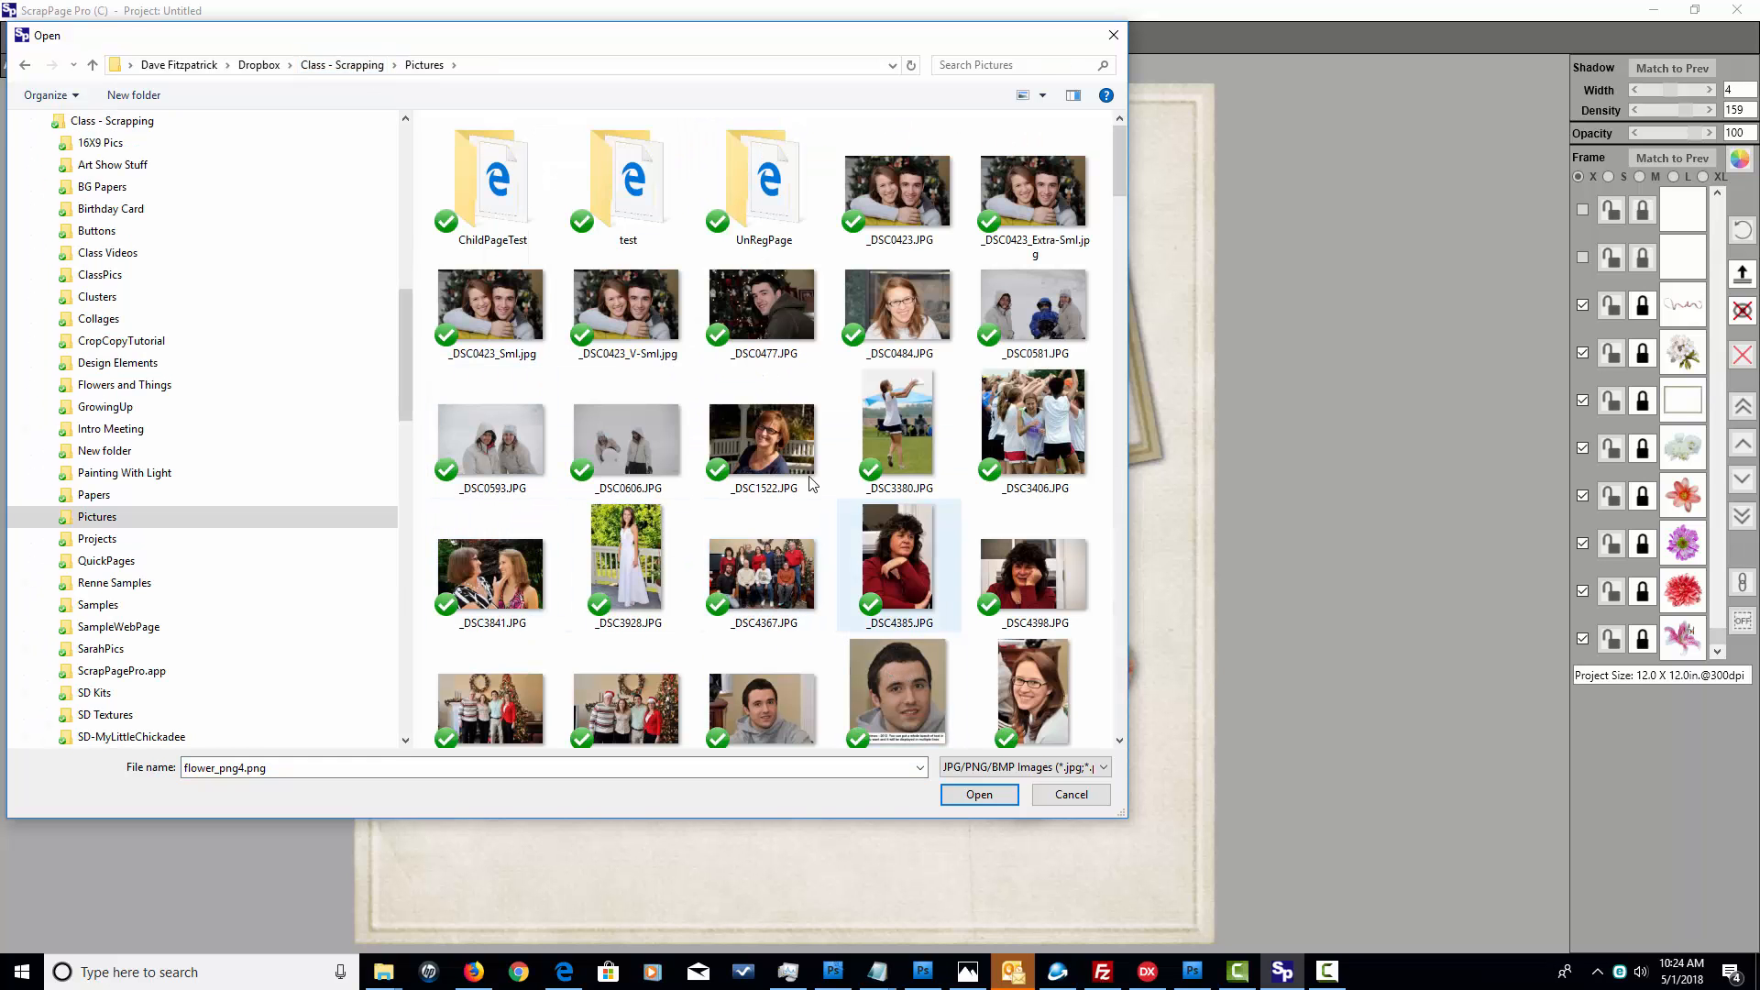
{"action": "left_click", "coordinate": [804, 472]}
{"action": "left_click", "coordinate": [979, 794]}
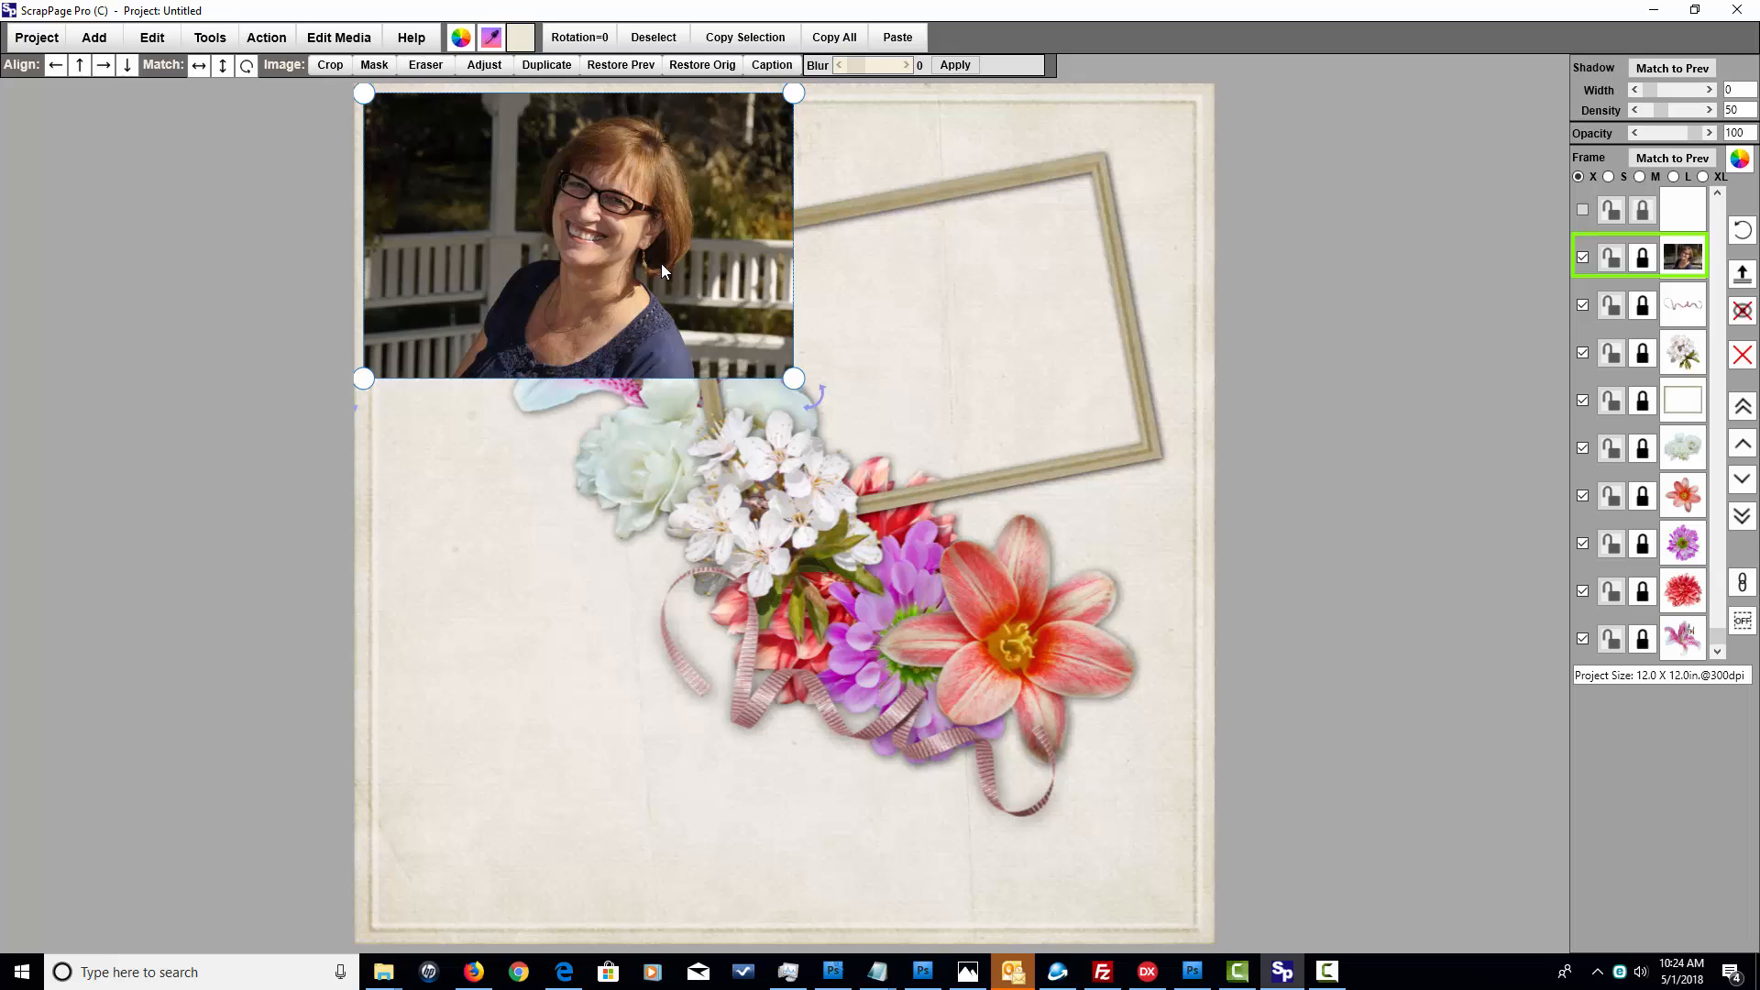
- Move the portrait photo over the tilted frame and reorder it to sit directly behind the frame layer
{"action": "left_click_drag", "start_coordinate": [661, 263], "coordinate": [982, 404]}
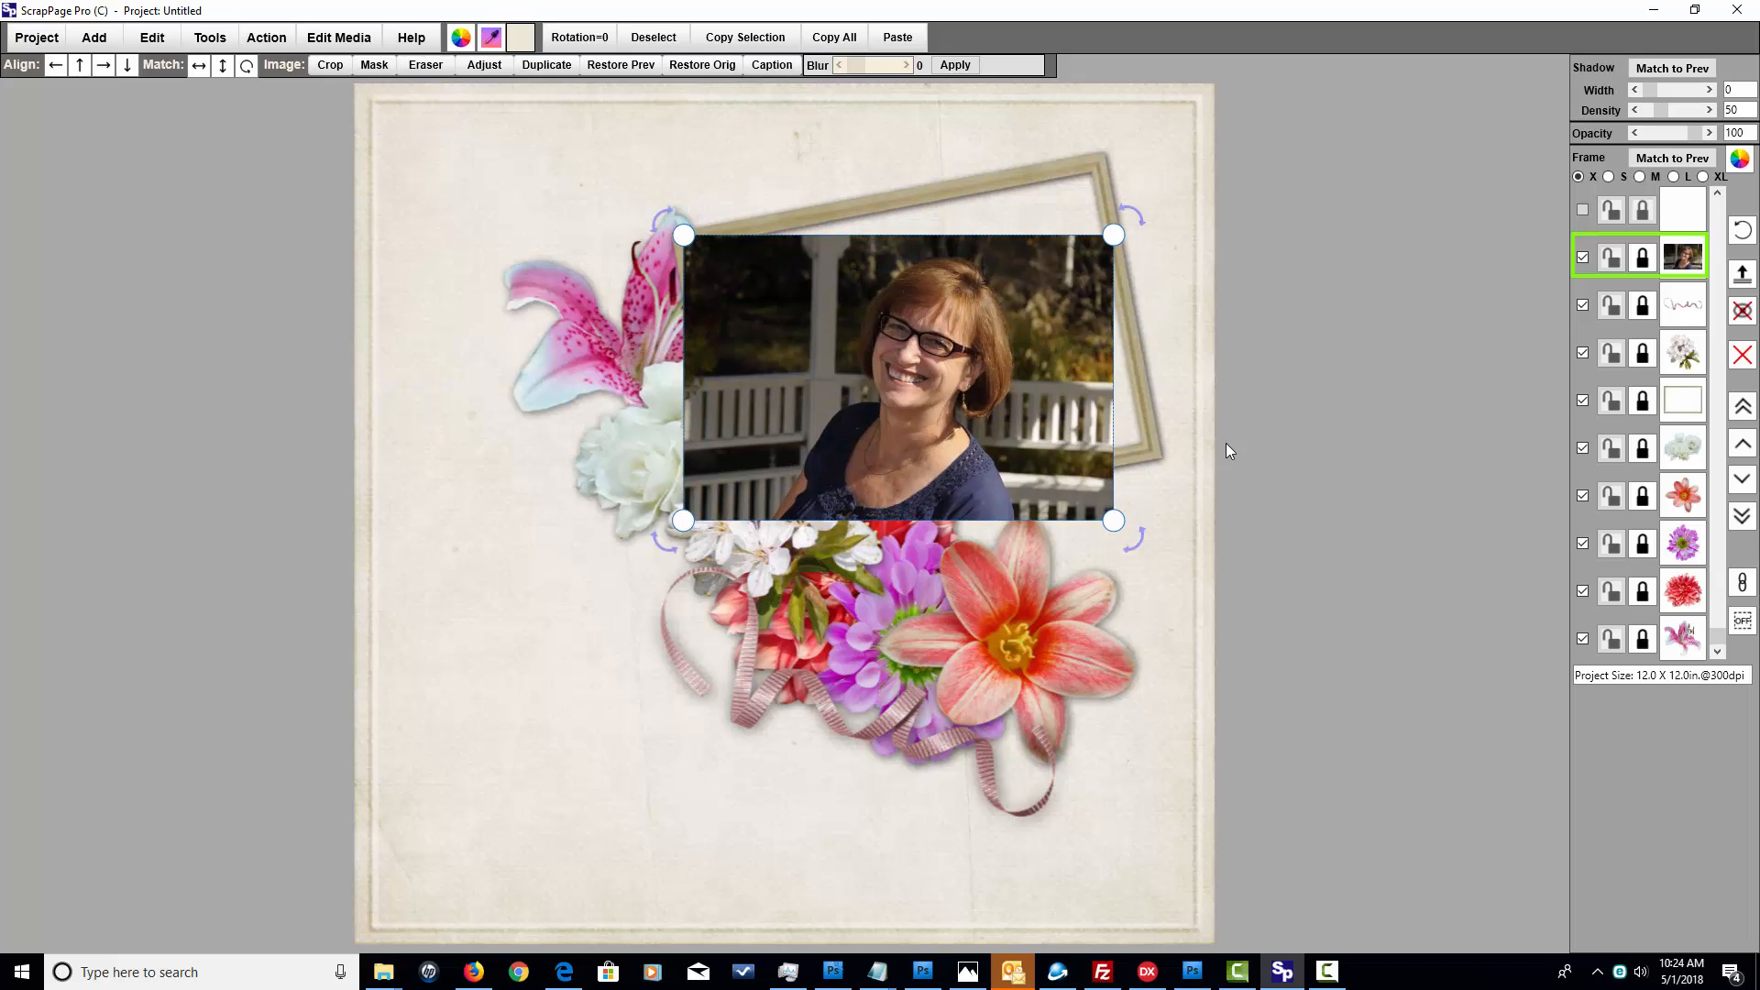
{"action": "left_click", "coordinate": [1685, 406]}
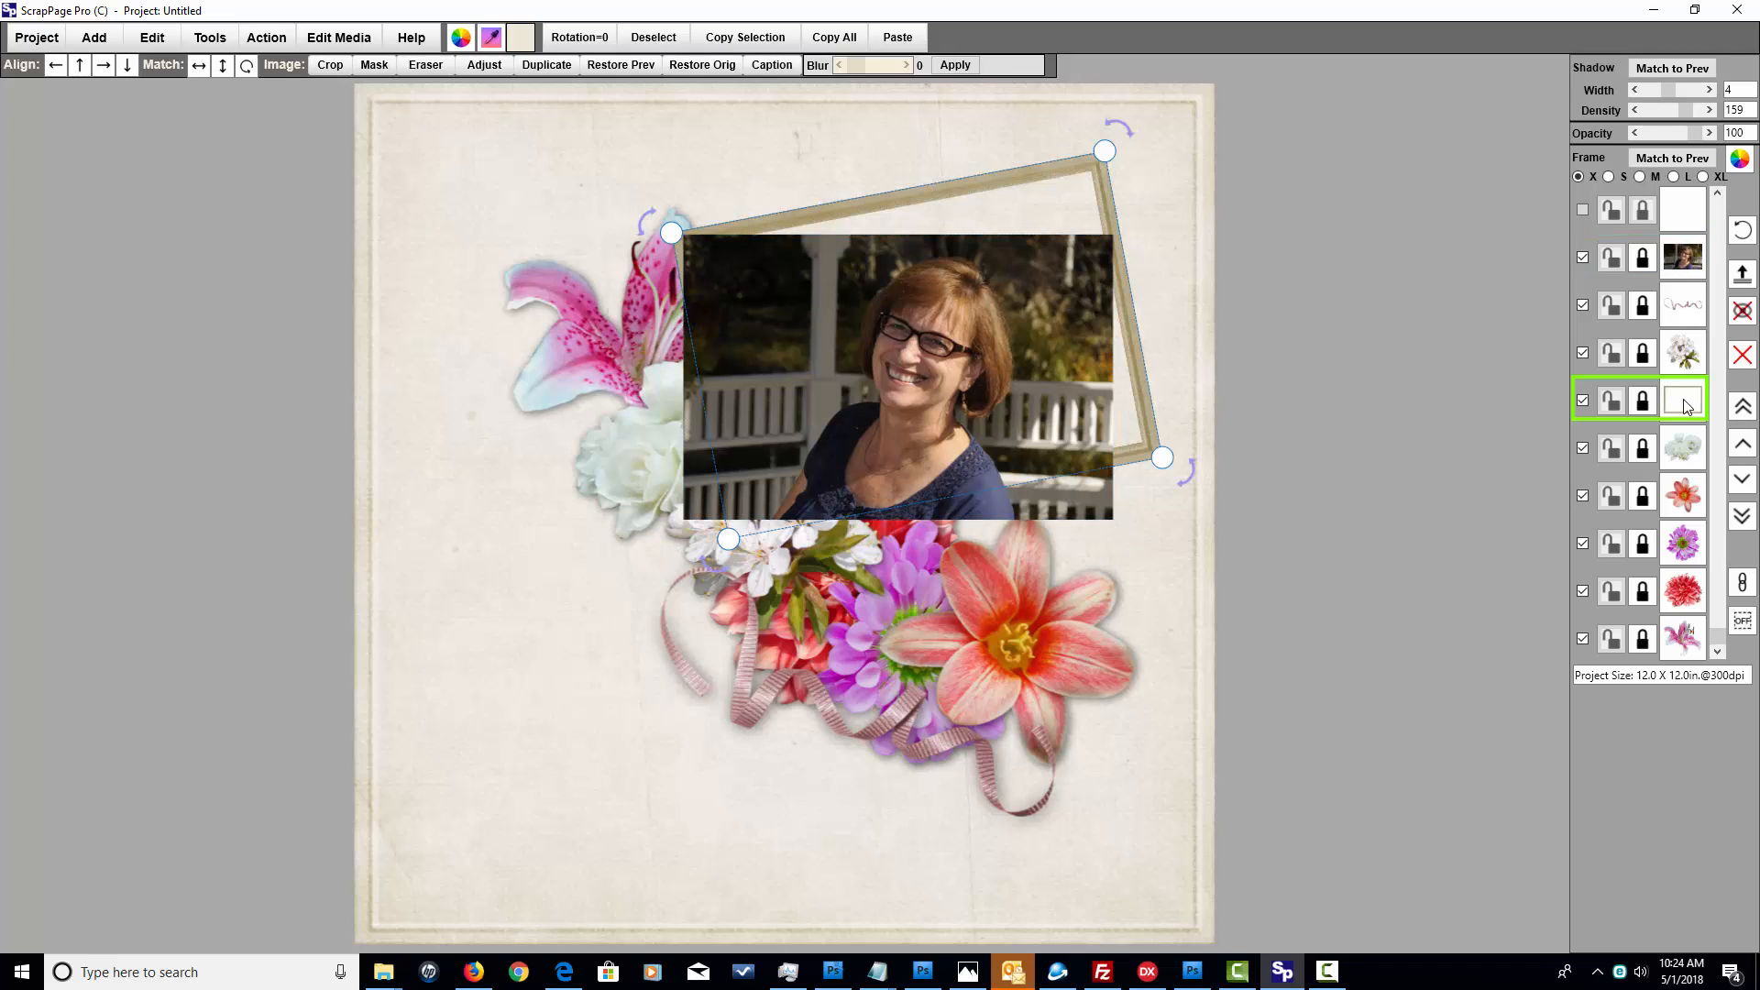
{"action": "left_click", "coordinate": [1689, 261]}
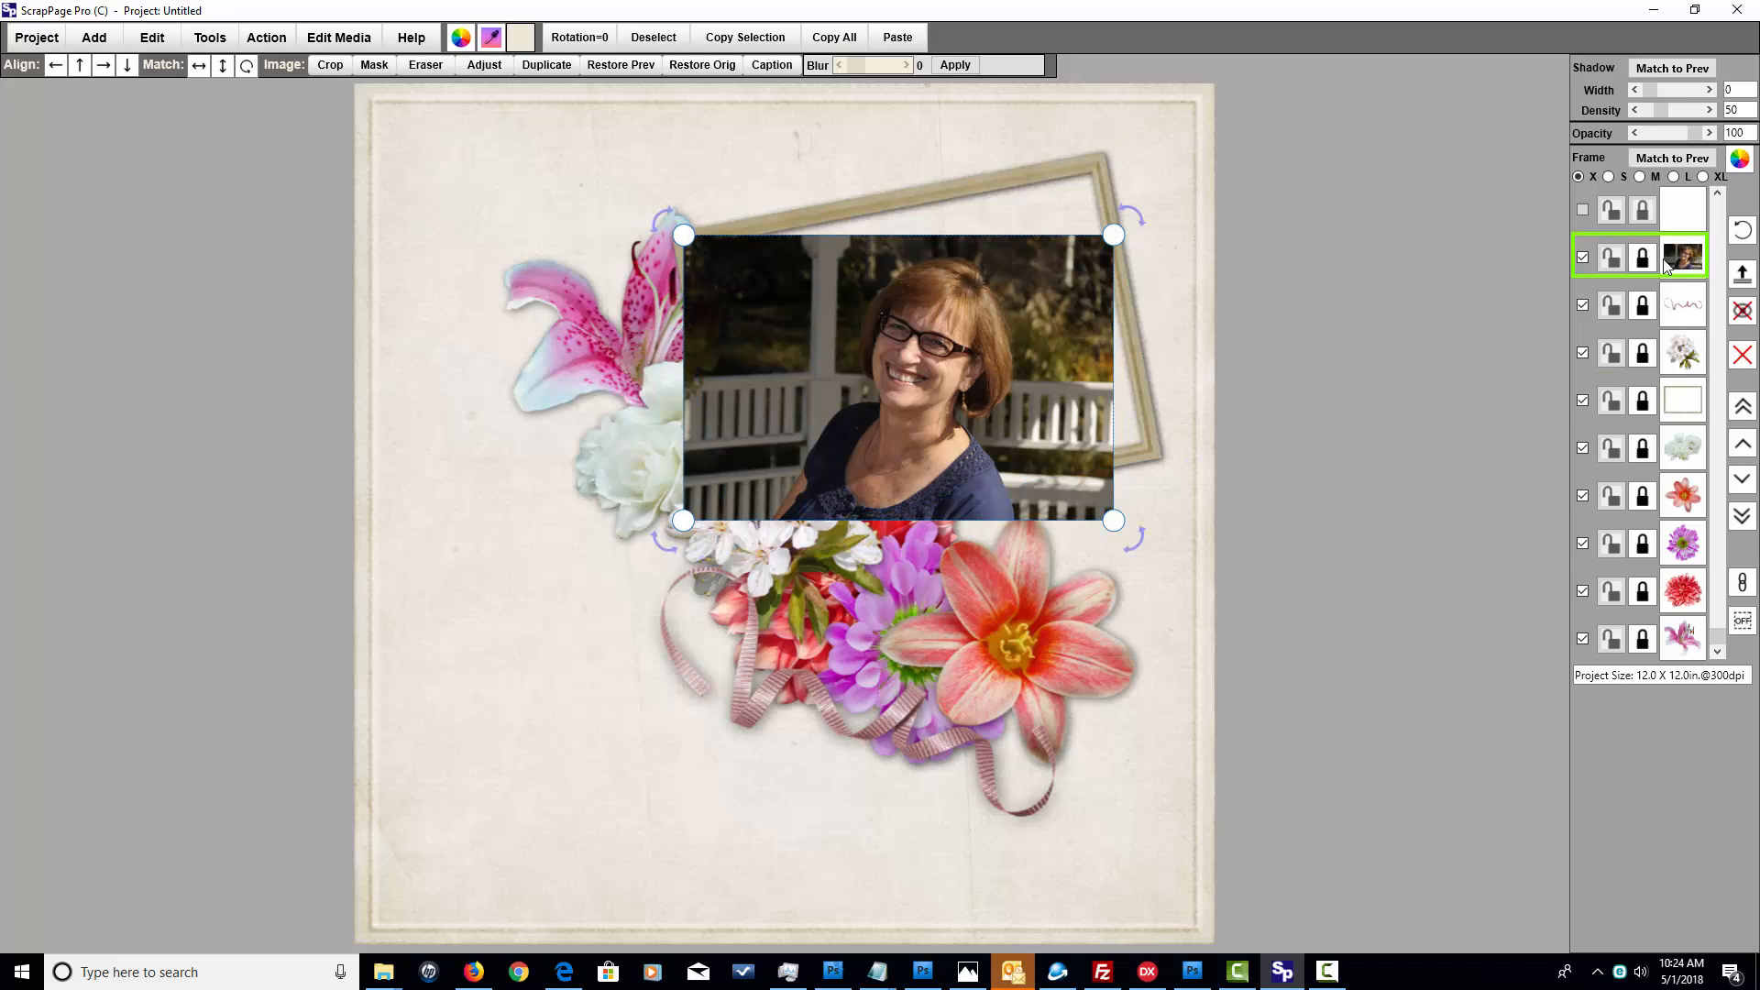
{"action": "left_click", "coordinate": [216, 46]}
{"action": "left_click", "coordinate": [212, 94]}
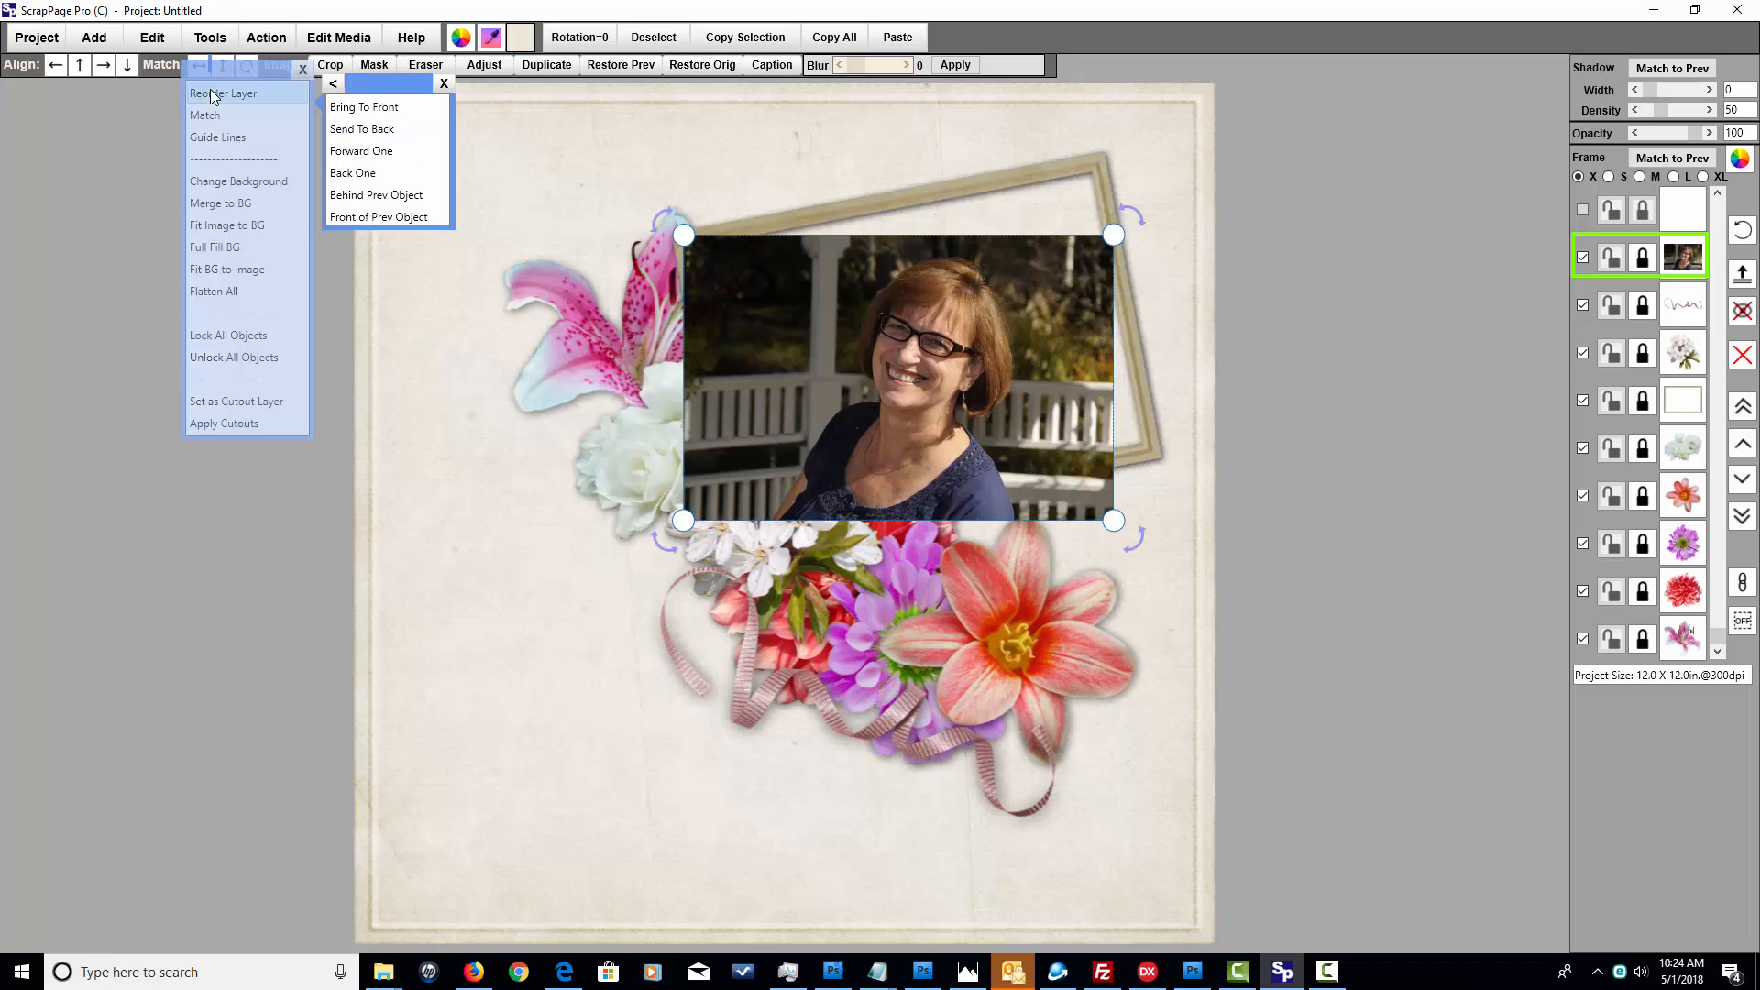
{"action": "left_click", "coordinate": [366, 196]}
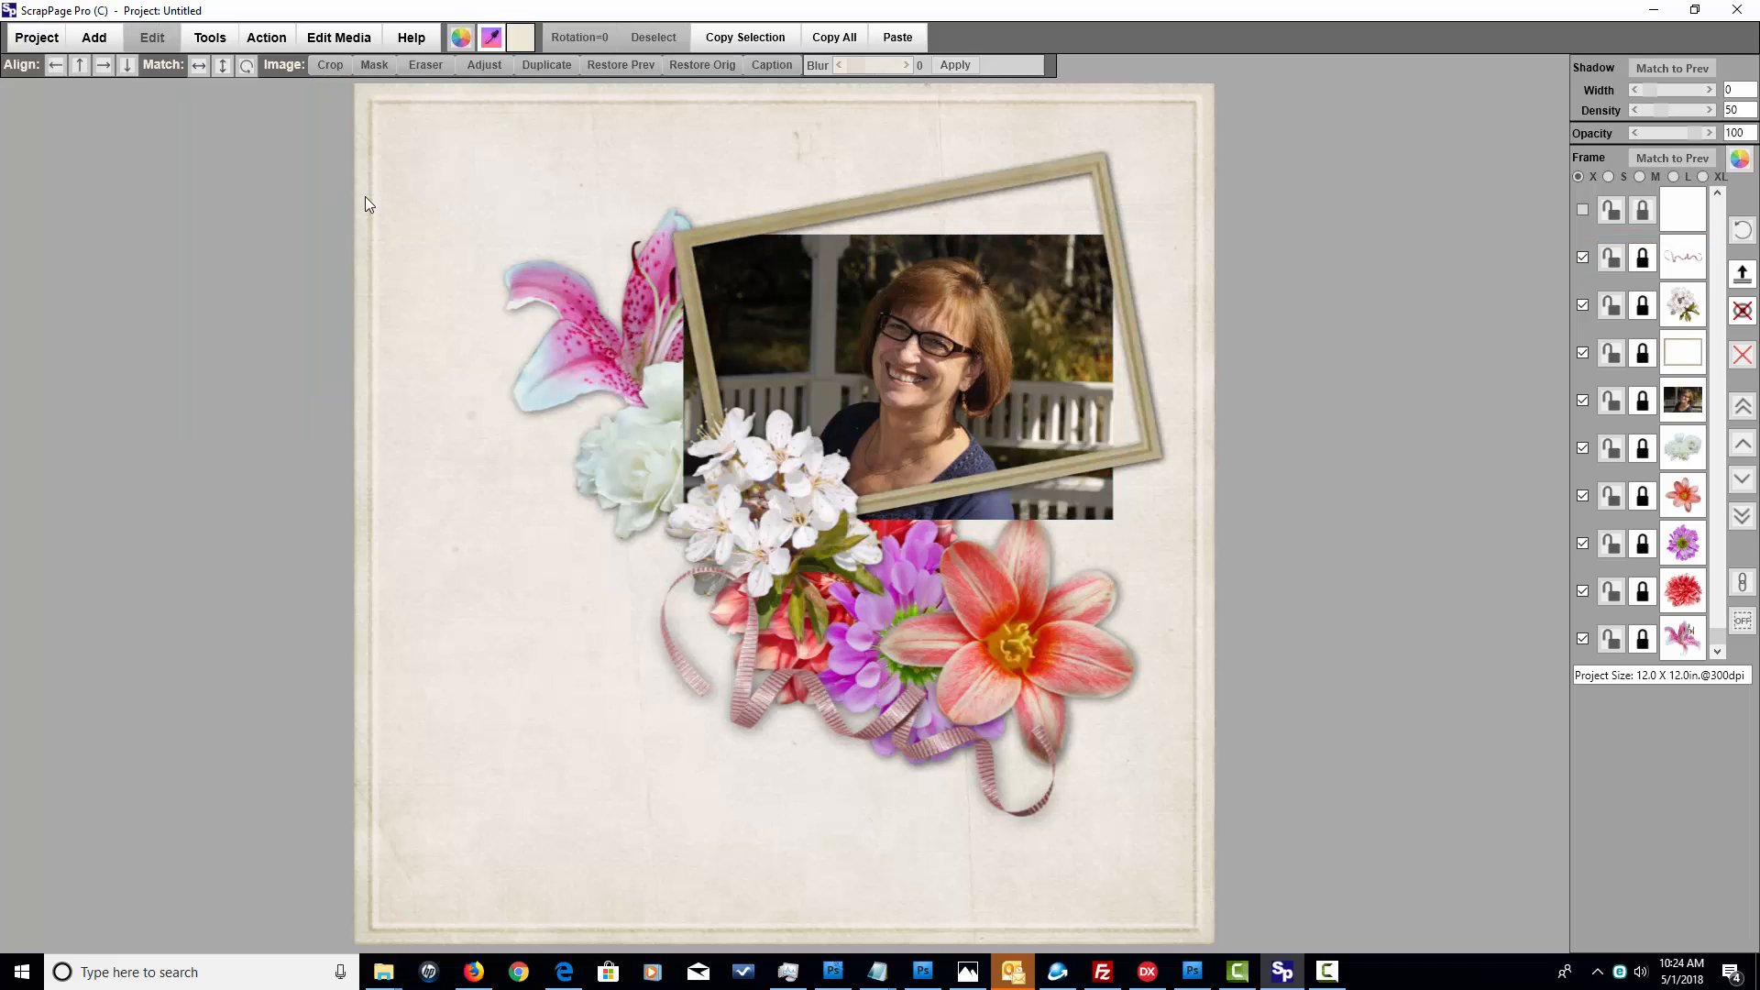
- Shift the portrait photo to the right and match its rotation to the frame's
{"action": "left_click", "coordinate": [1068, 387]}
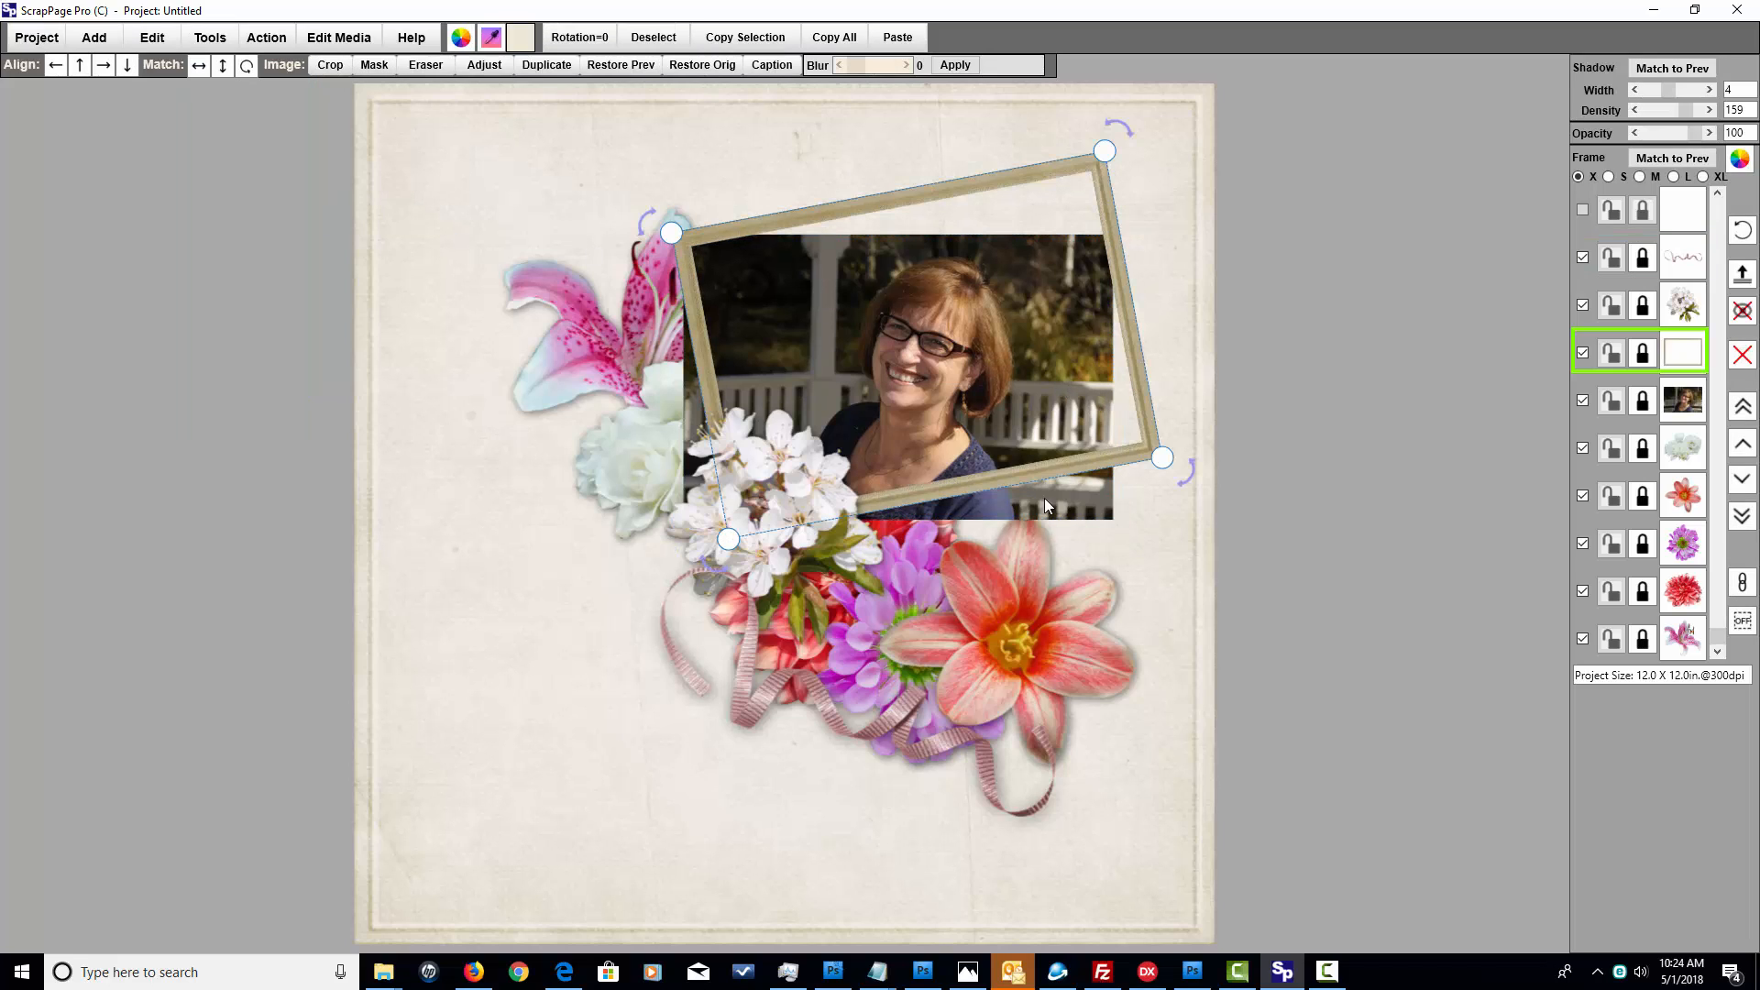
{"action": "left_click", "coordinate": [1108, 504]}
{"action": "left_click_drag", "start_coordinate": [1090, 498], "coordinate": [1130, 497]}
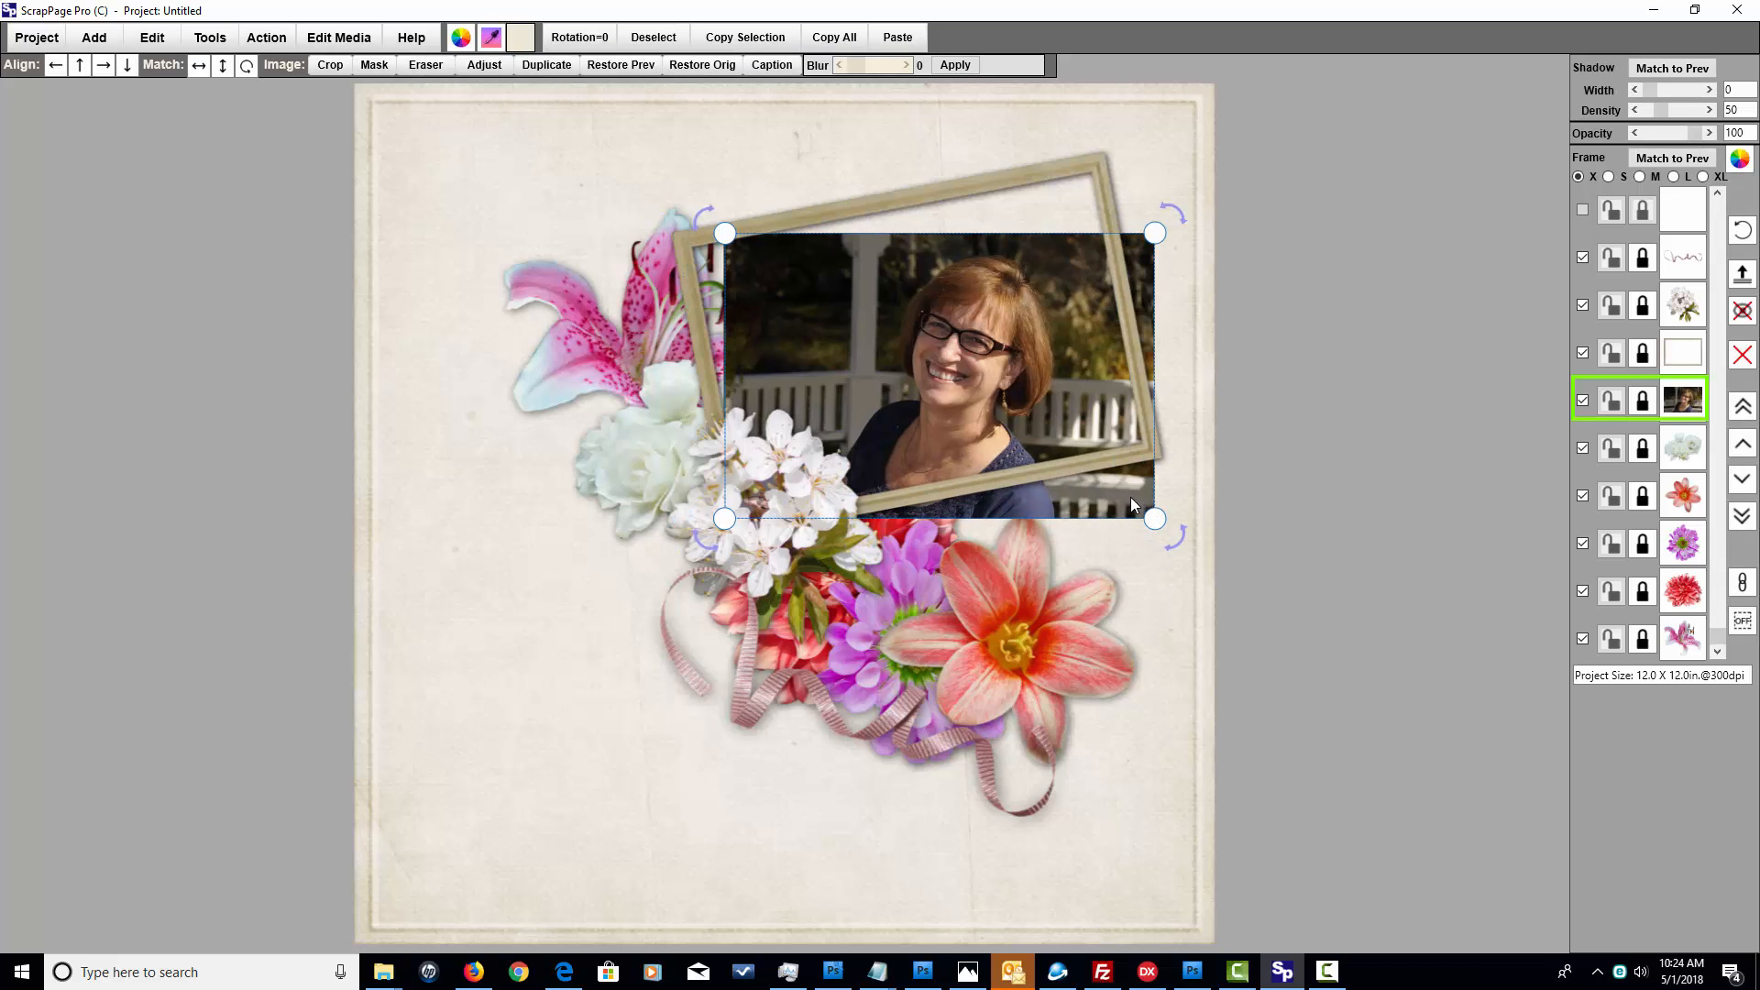
{"action": "left_click", "coordinate": [248, 66]}
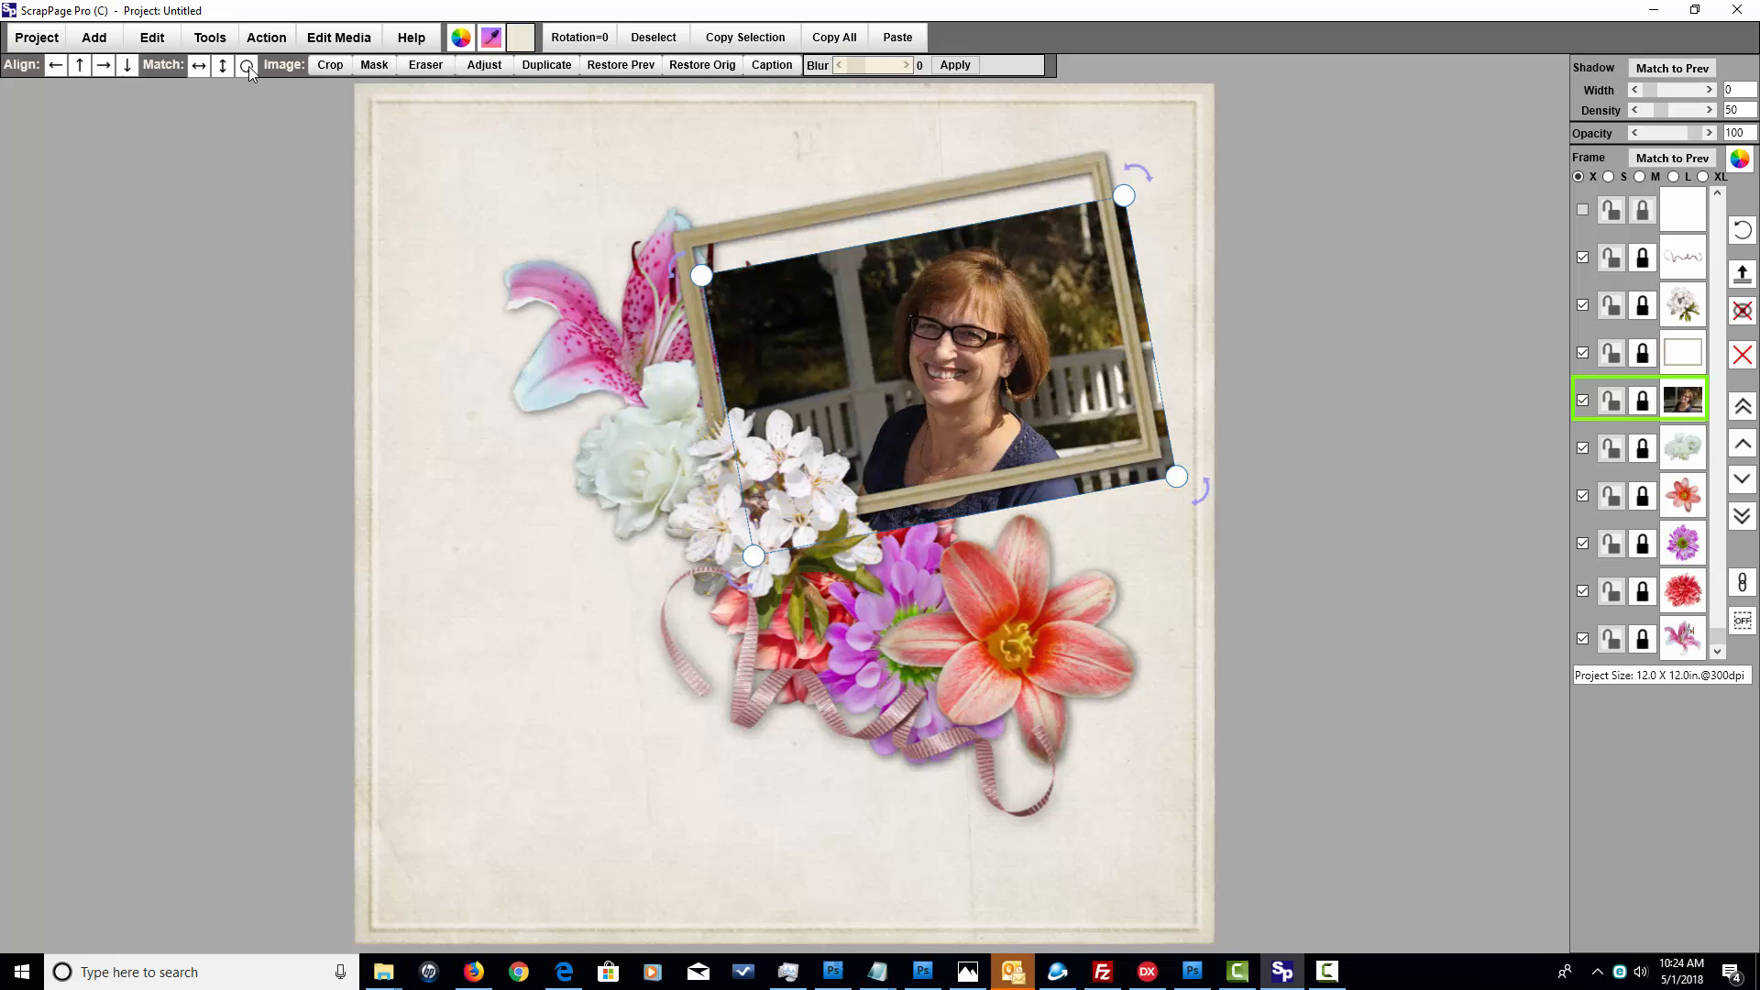
- Reposition and enlarge the portrait photo so it covers the whole frame opening with the face centered inside
{"action": "left_click_drag", "start_coordinate": [992, 343], "coordinate": [943, 307]}
{"action": "left_click_drag", "start_coordinate": [1114, 447], "coordinate": [1202, 464]}
{"action": "left_click_drag", "start_coordinate": [1049, 398], "coordinate": [1044, 393]}
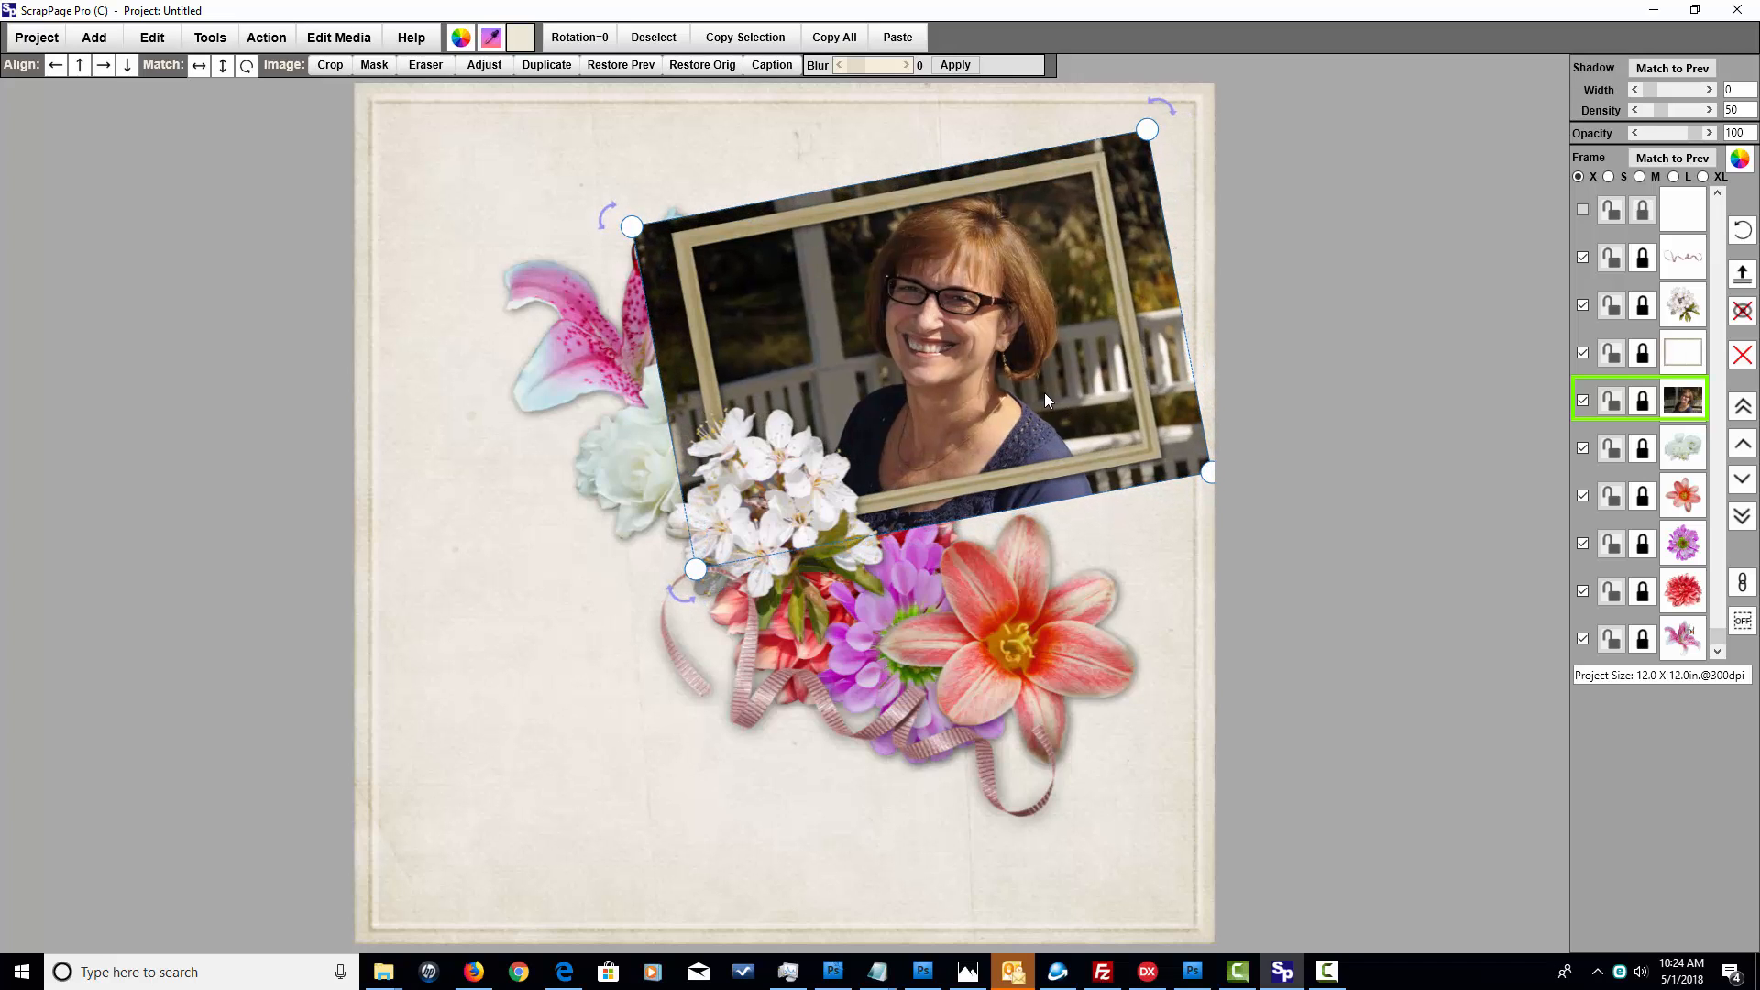
- Crop the portrait photo to the frame's borders so nothing extends beyond them, and deselect it
{"action": "double_click", "coordinate": [1170, 384]}
{"action": "left_click_drag", "start_coordinate": [849, 323], "coordinate": [871, 320]}
{"action": "left_click_drag", "start_coordinate": [986, 363], "coordinate": [1151, 449]}
{"action": "left_click", "coordinate": [1153, 233]}
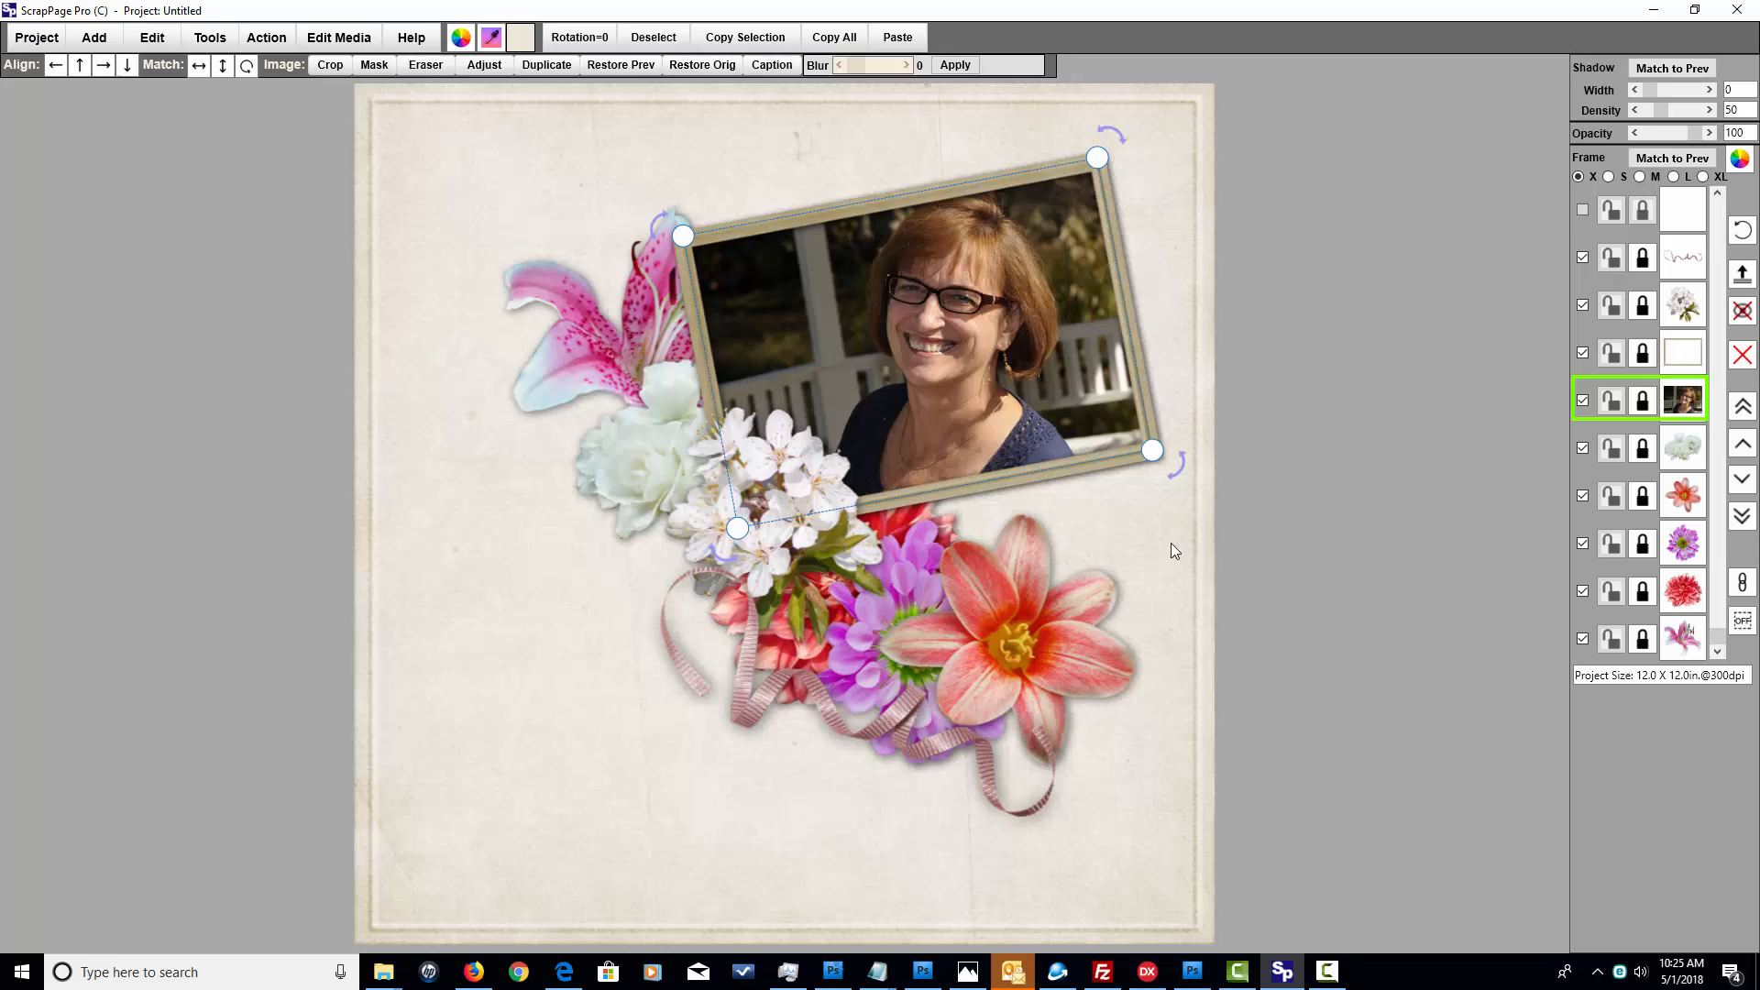
{"action": "left_click", "coordinate": [1149, 515]}
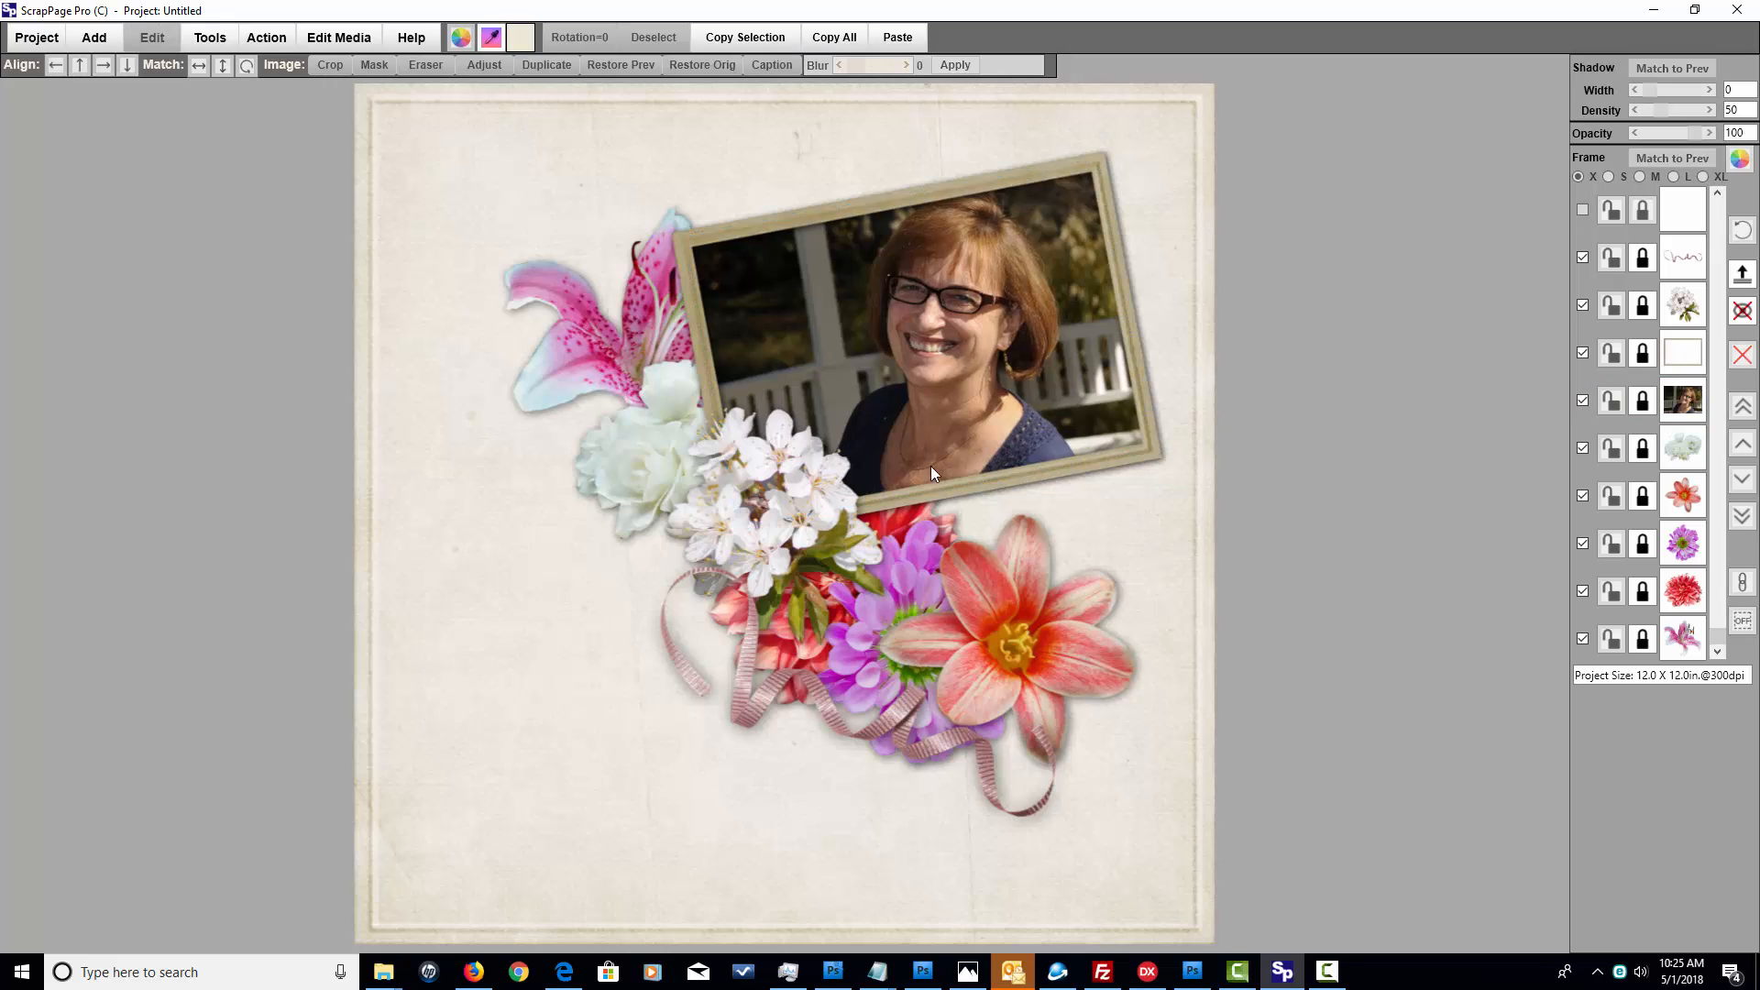
- Add a text box reading "Picture Perfect" in the Scriptina font
{"action": "left_click", "coordinate": [92, 39]}
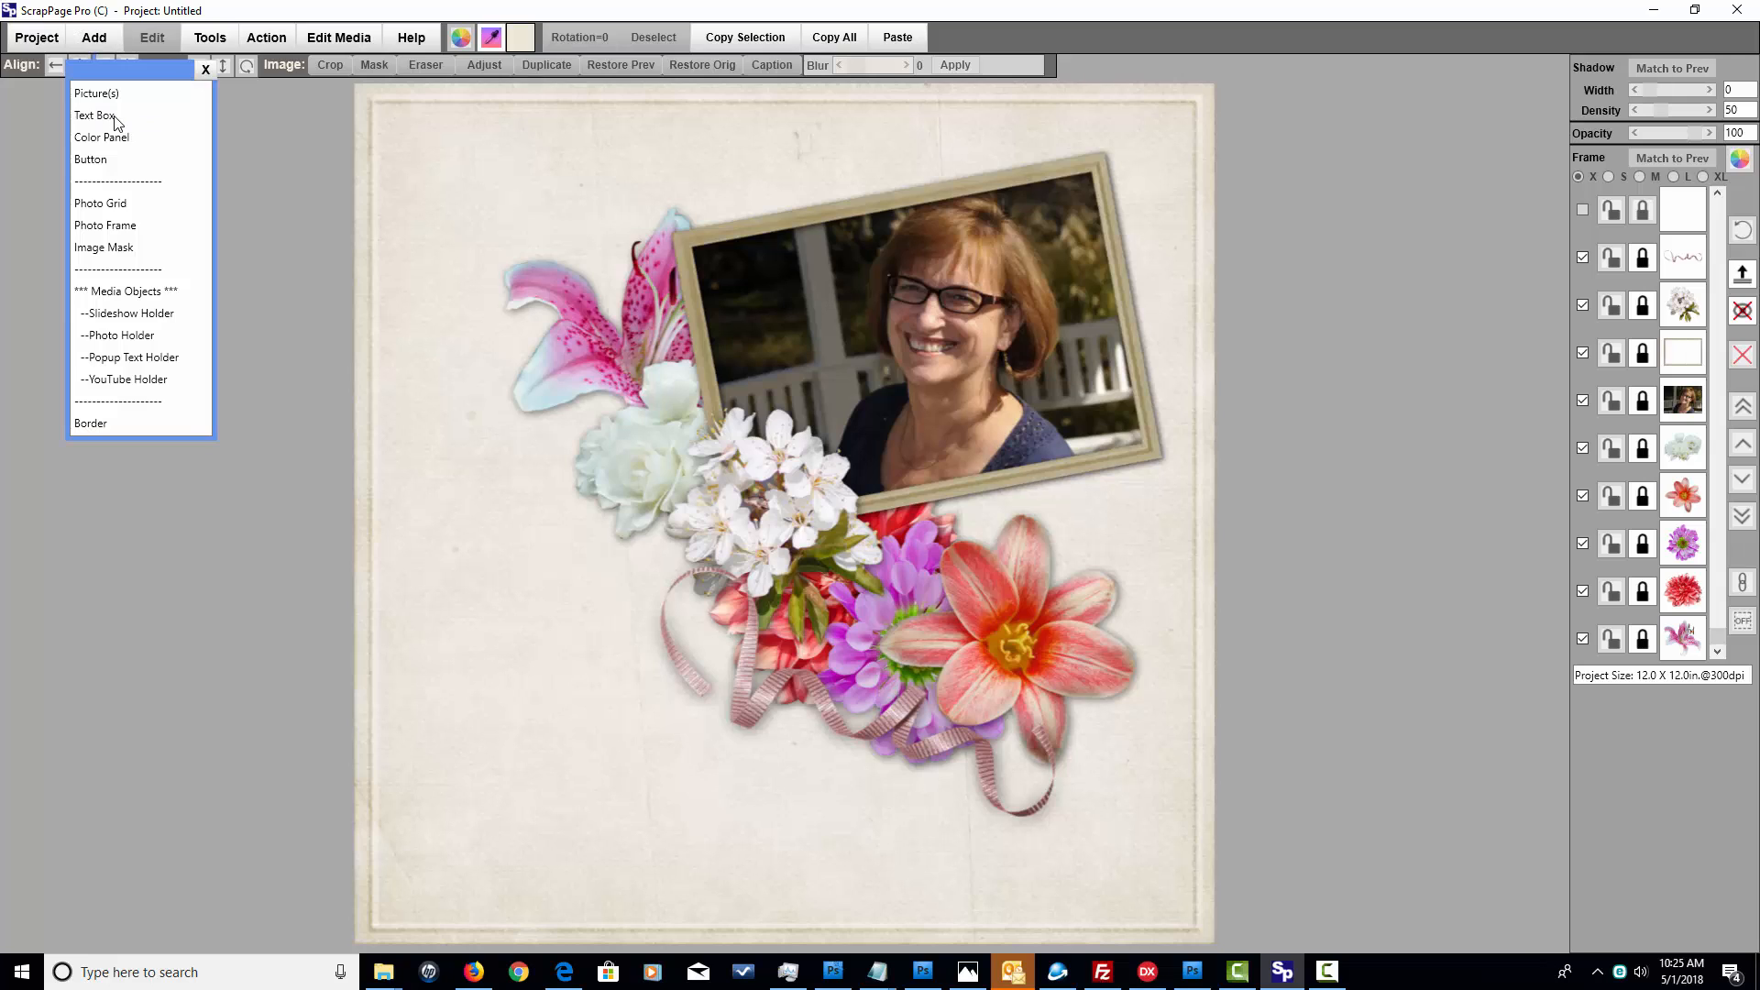
{"action": "left_click", "coordinate": [103, 118]}
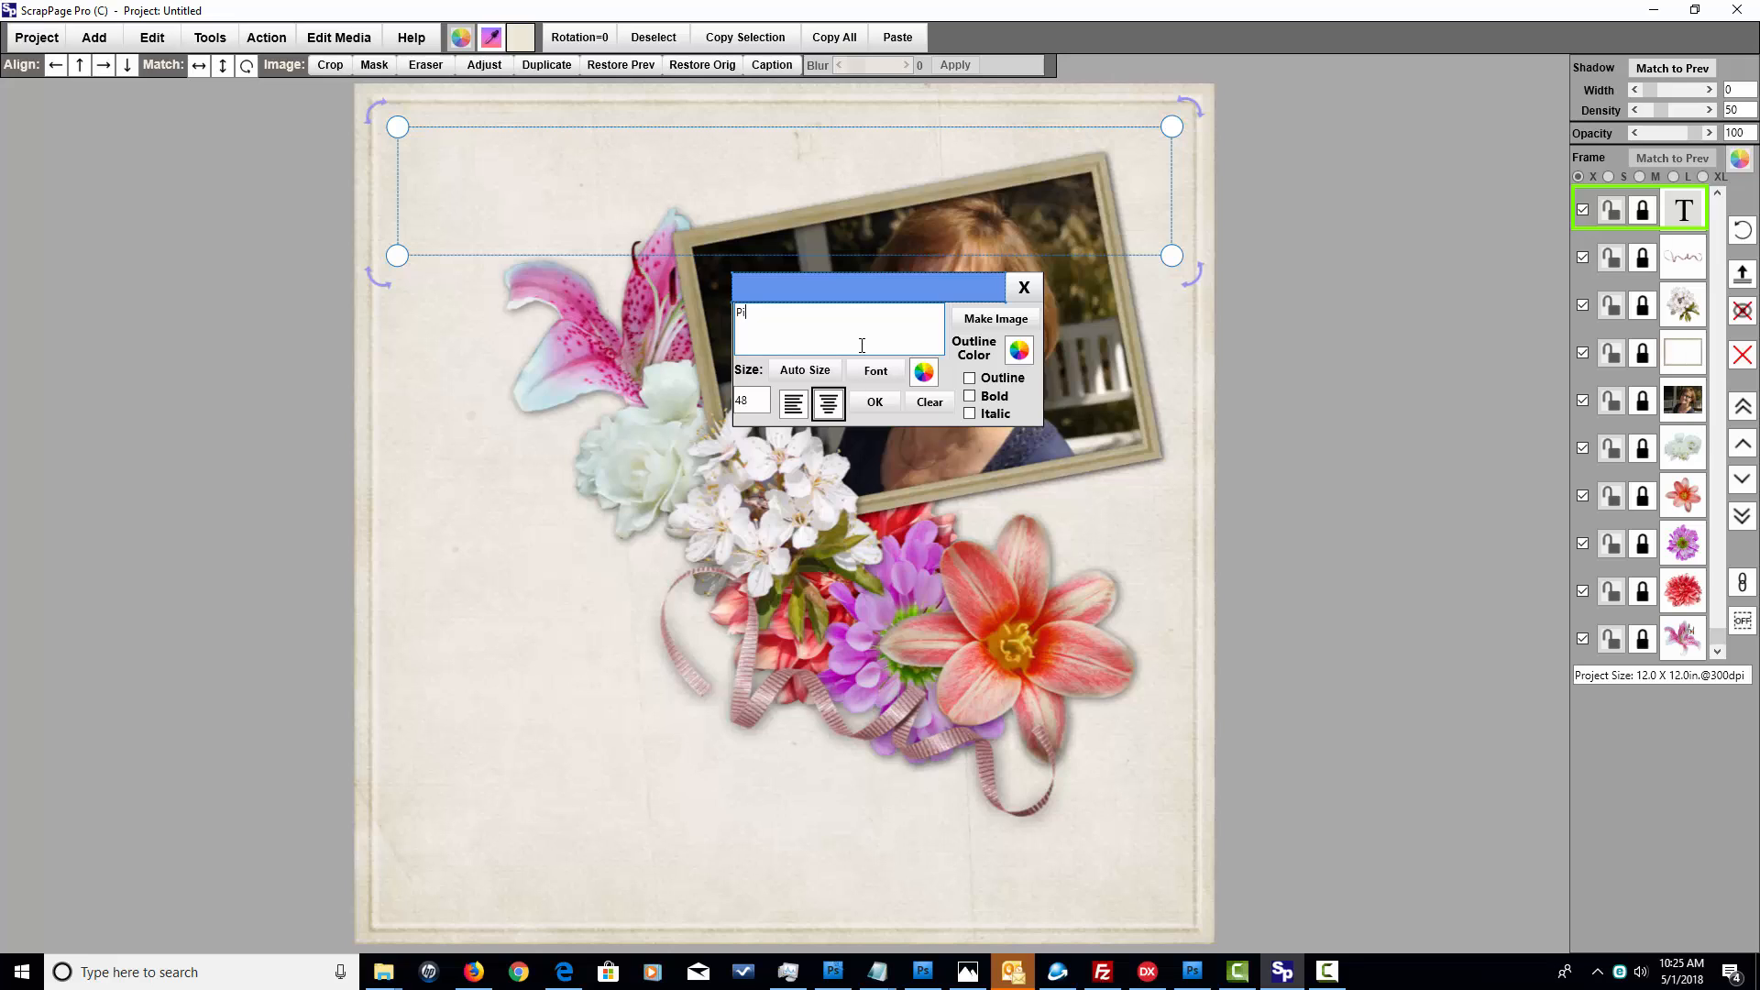
{"action": "type", "text": "Picture Perfect"}
{"action": "left_click", "coordinate": [882, 371]}
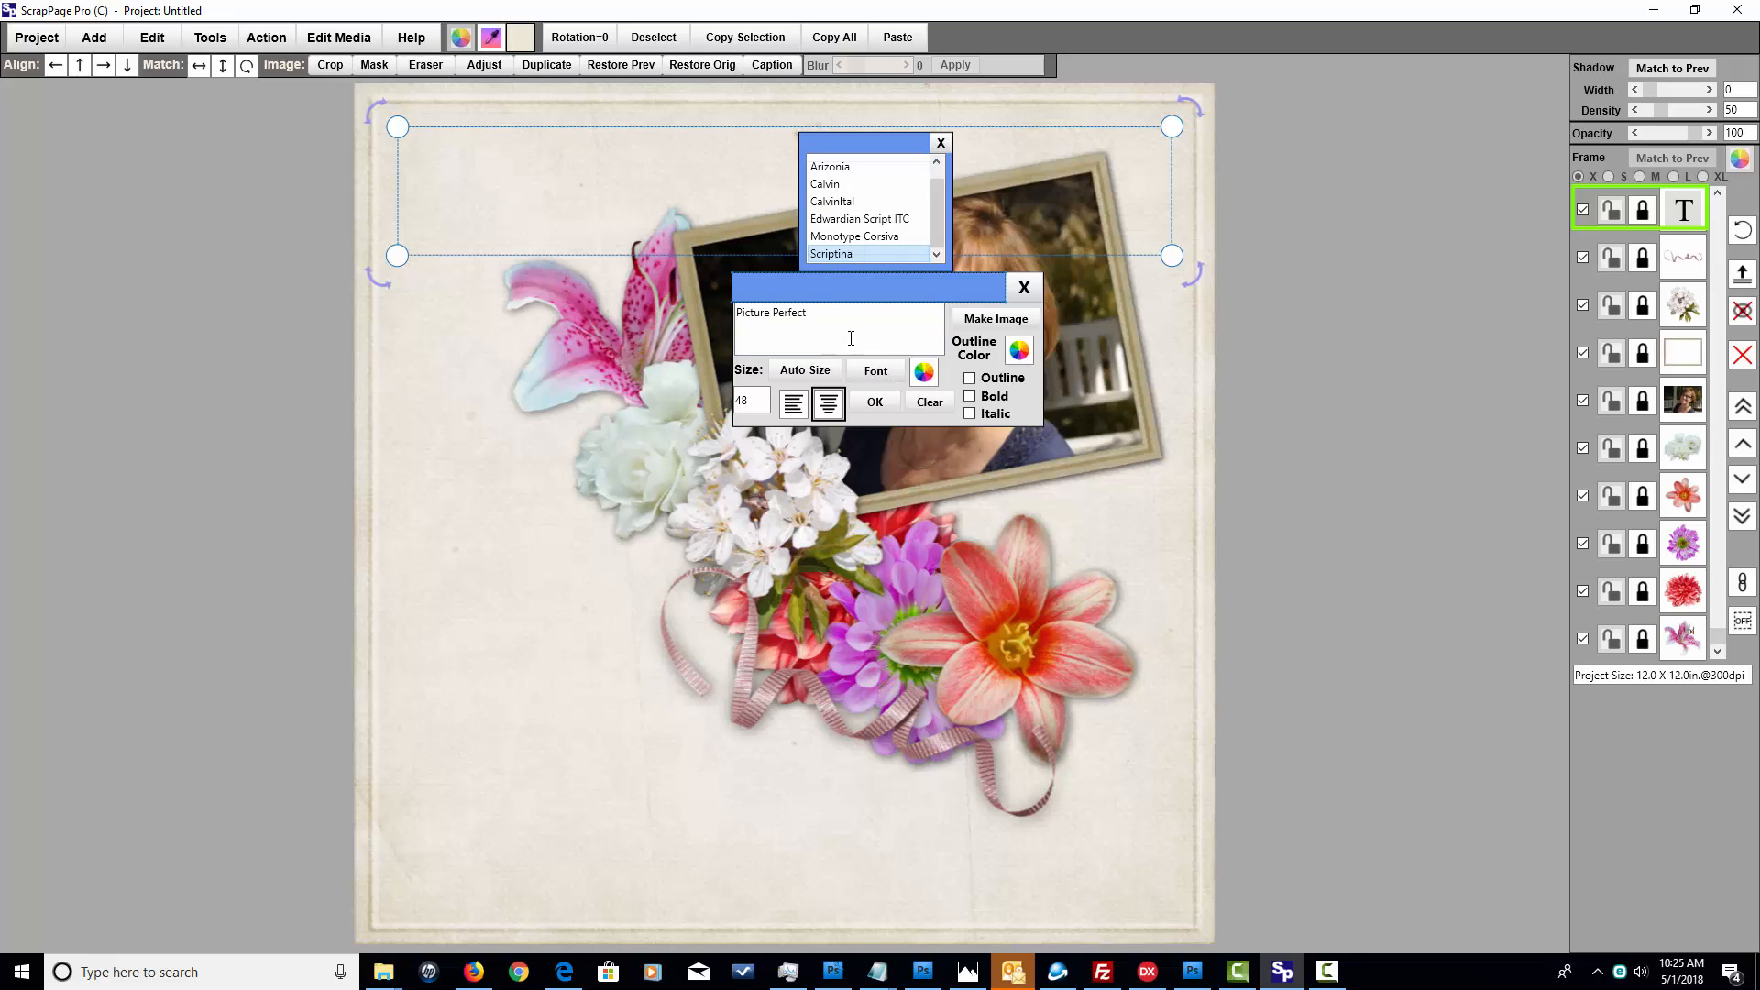
{"action": "left_click", "coordinate": [816, 369]}
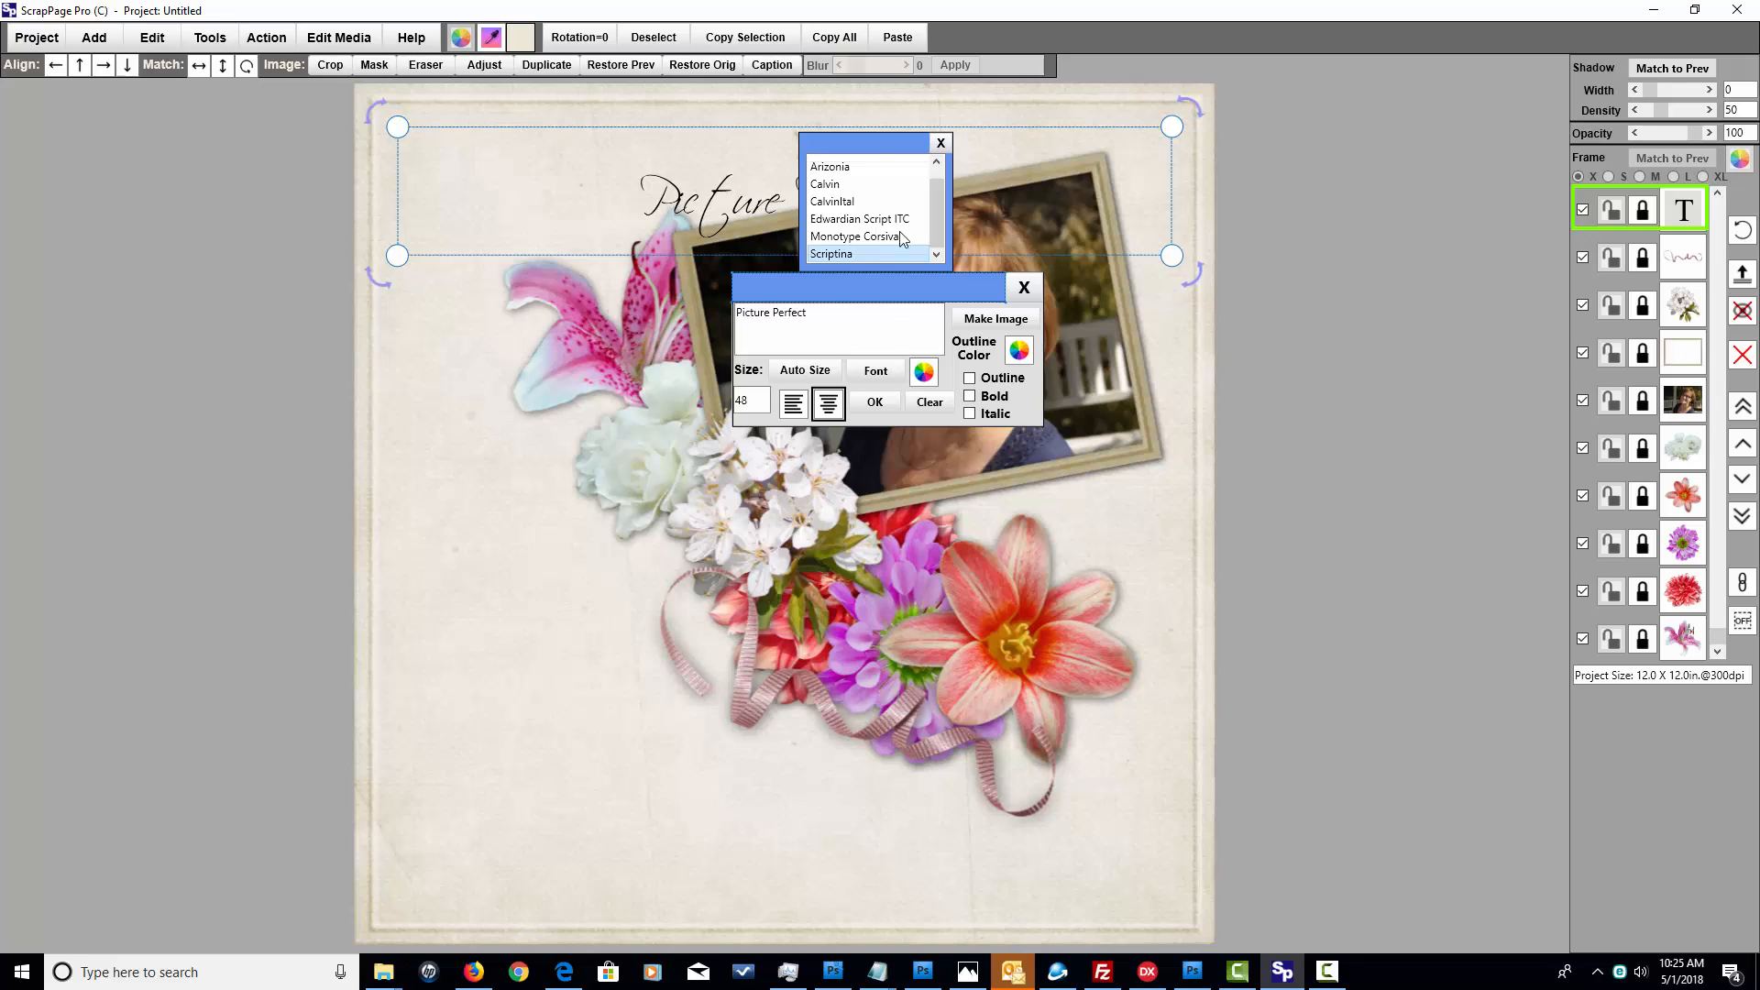
{"action": "left_click", "coordinate": [941, 145]}
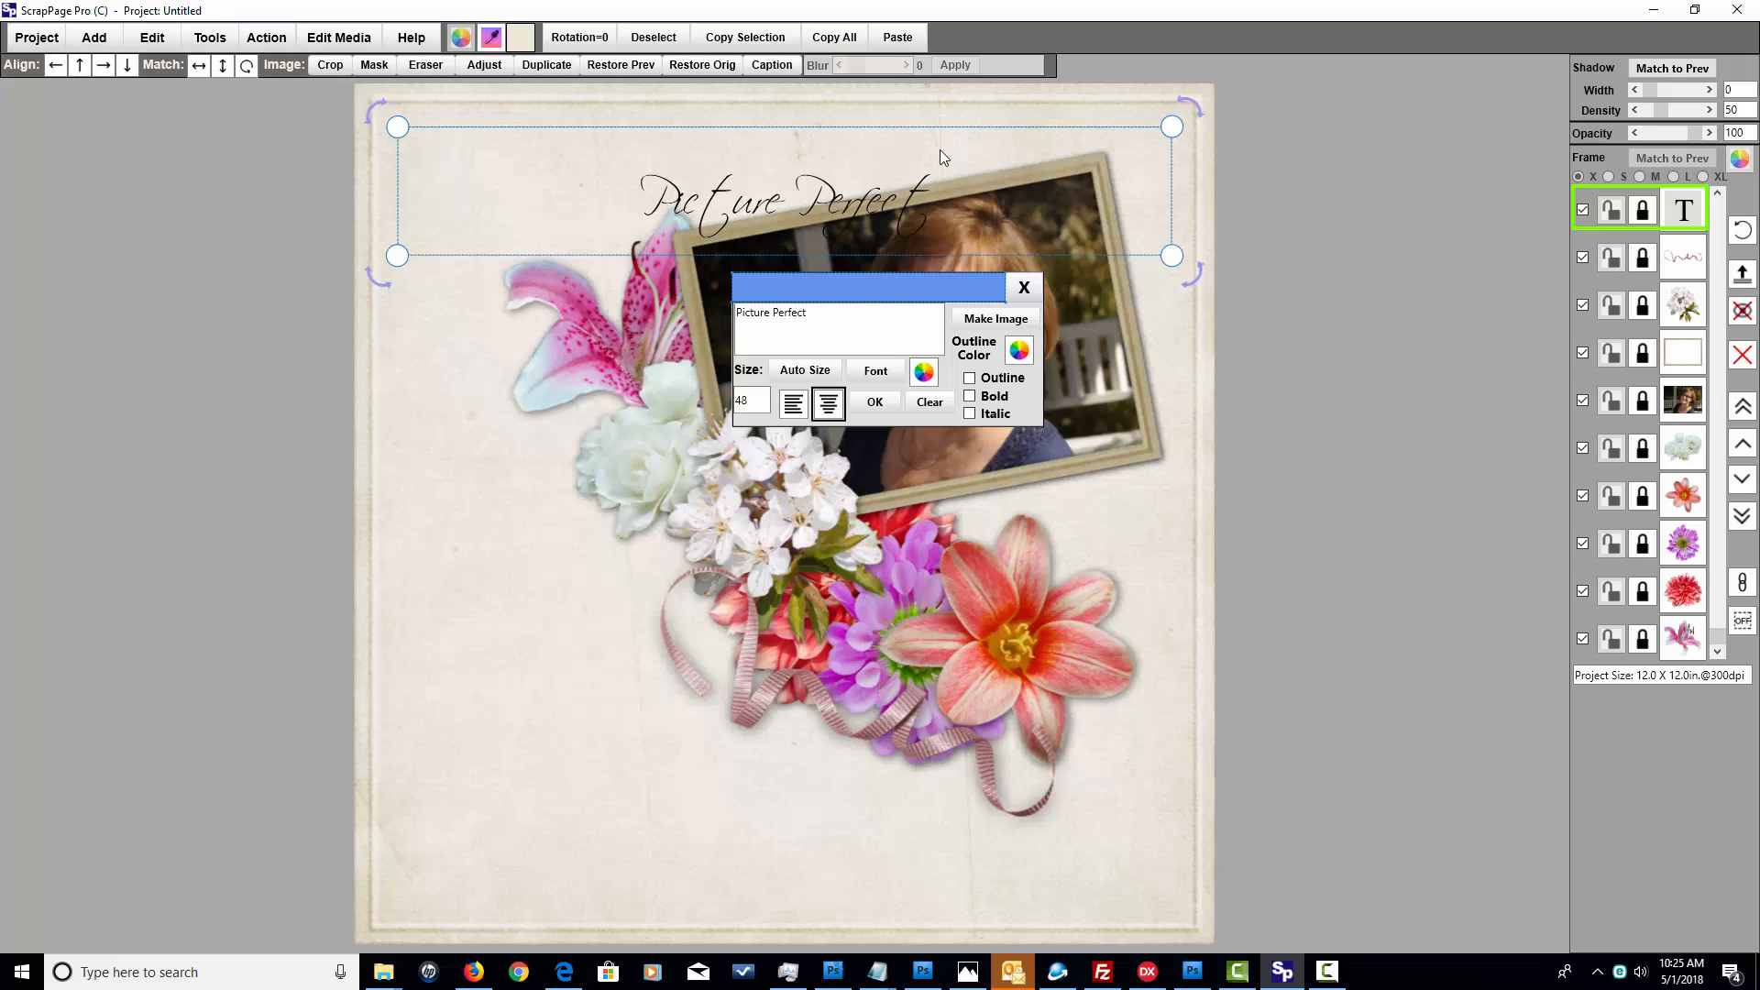
- Make the "Picture Perfect" title bold and color it a slightly darker shade of the saved tan swatch
{"action": "left_click", "coordinate": [971, 399]}
{"action": "left_click", "coordinate": [926, 370]}
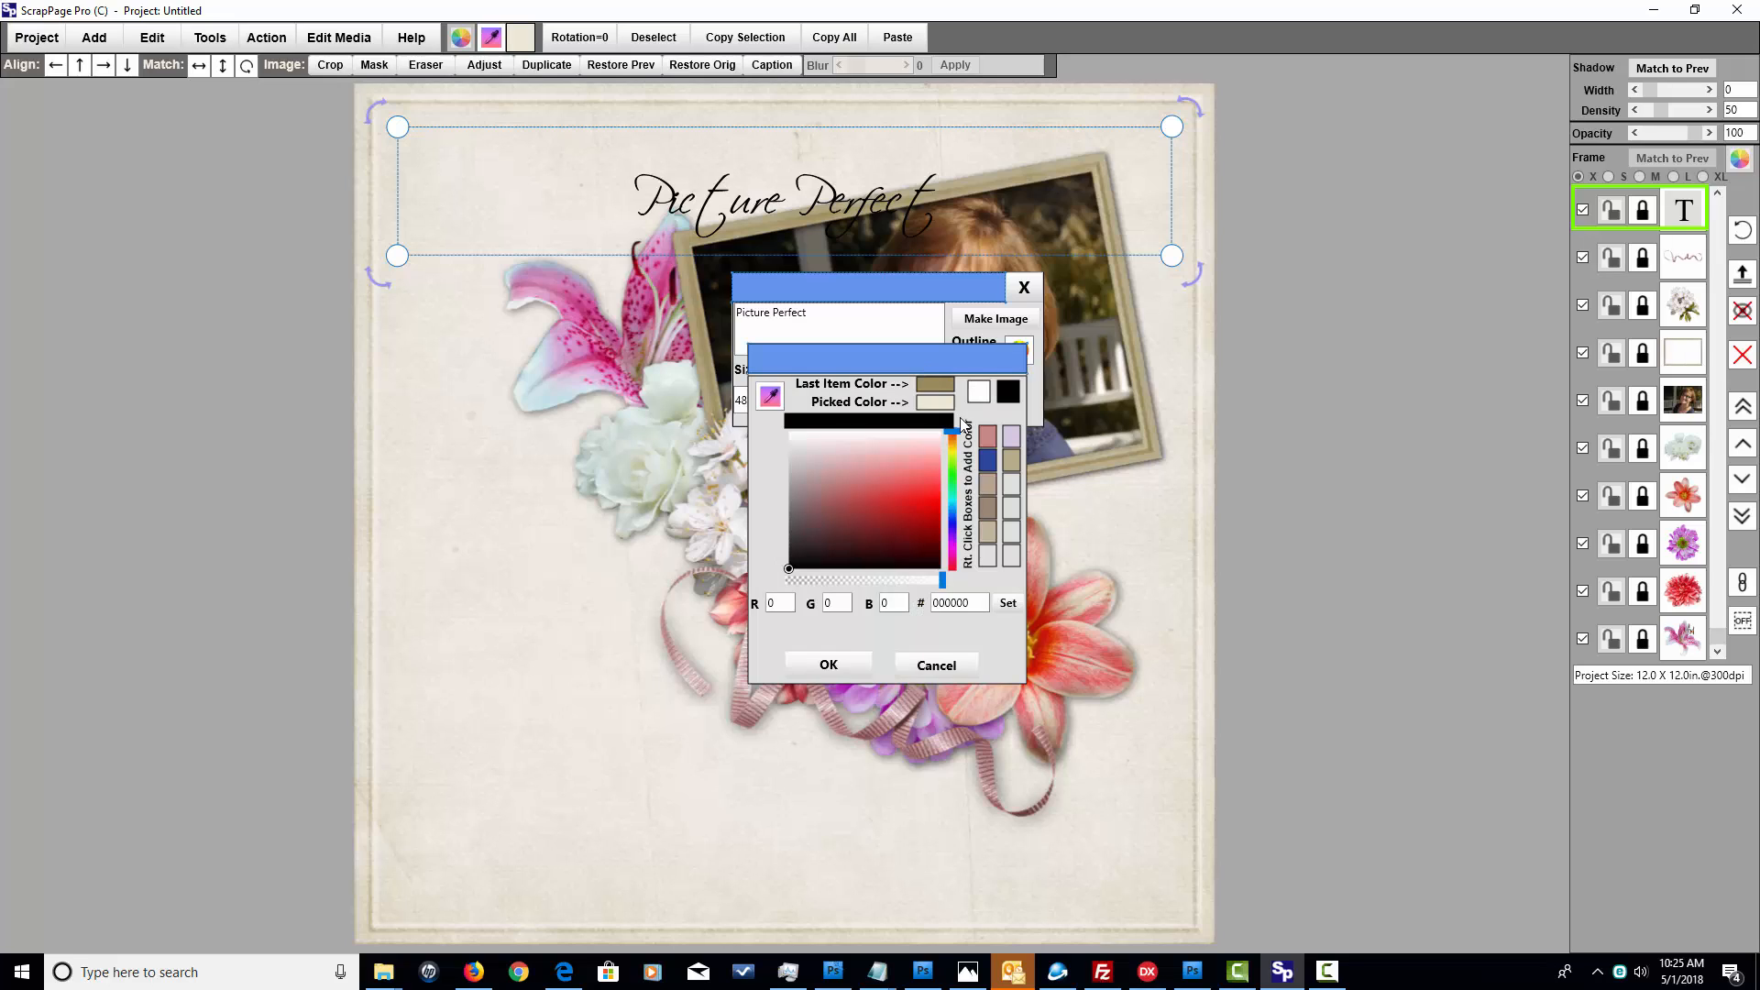
{"action": "left_click", "coordinate": [1006, 459]}
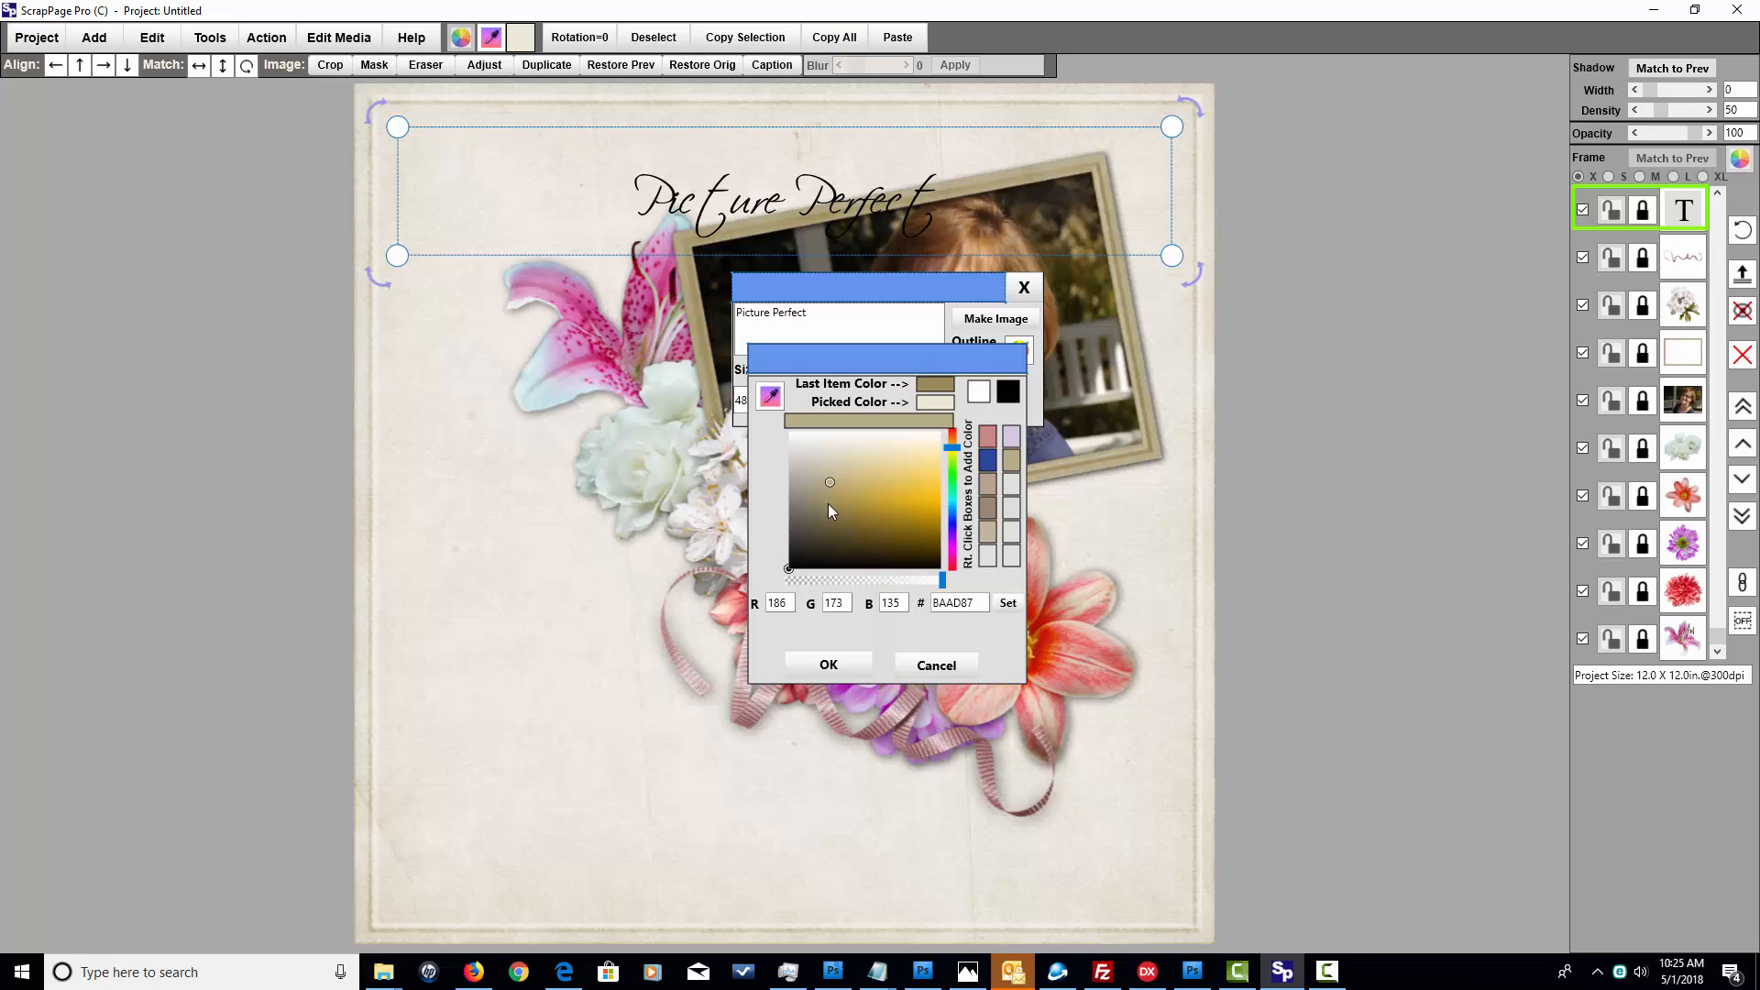
{"action": "left_click", "coordinate": [828, 503]}
{"action": "left_click", "coordinate": [844, 666]}
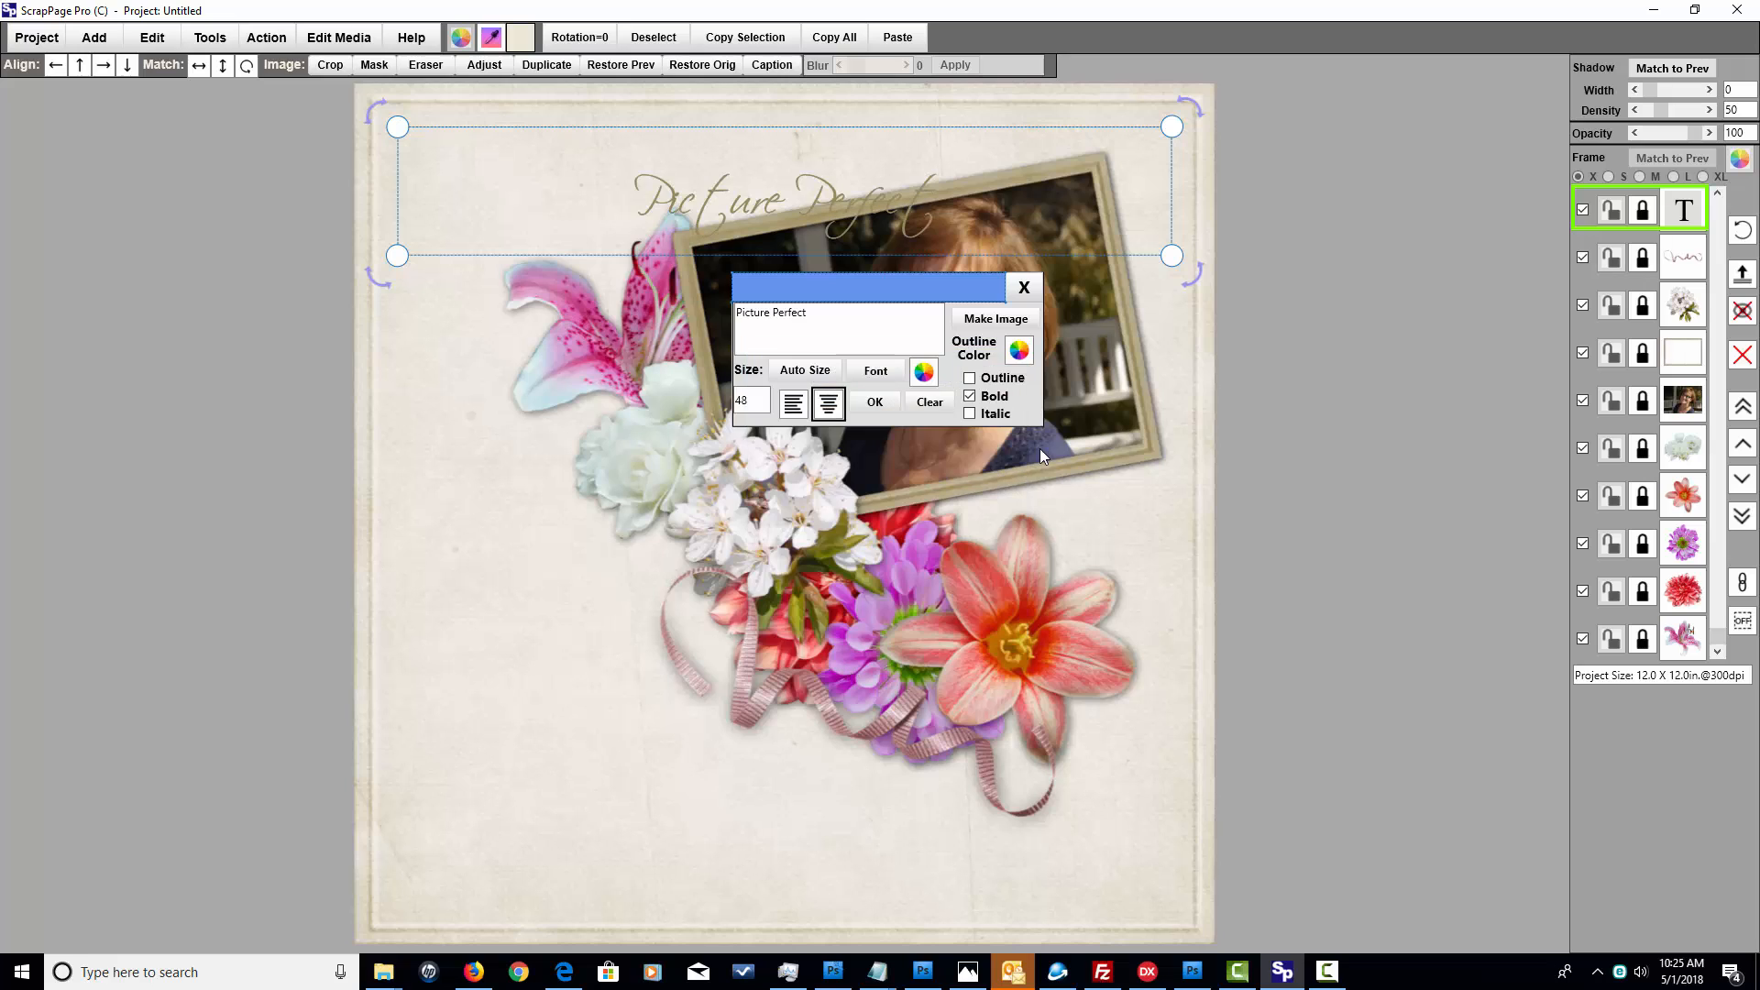
- Move the narrowed title box below the flower cluster, tilt it clockwise along the ribbon, and finish the text edit
{"action": "left_click_drag", "start_coordinate": [1176, 261], "coordinate": [827, 844]}
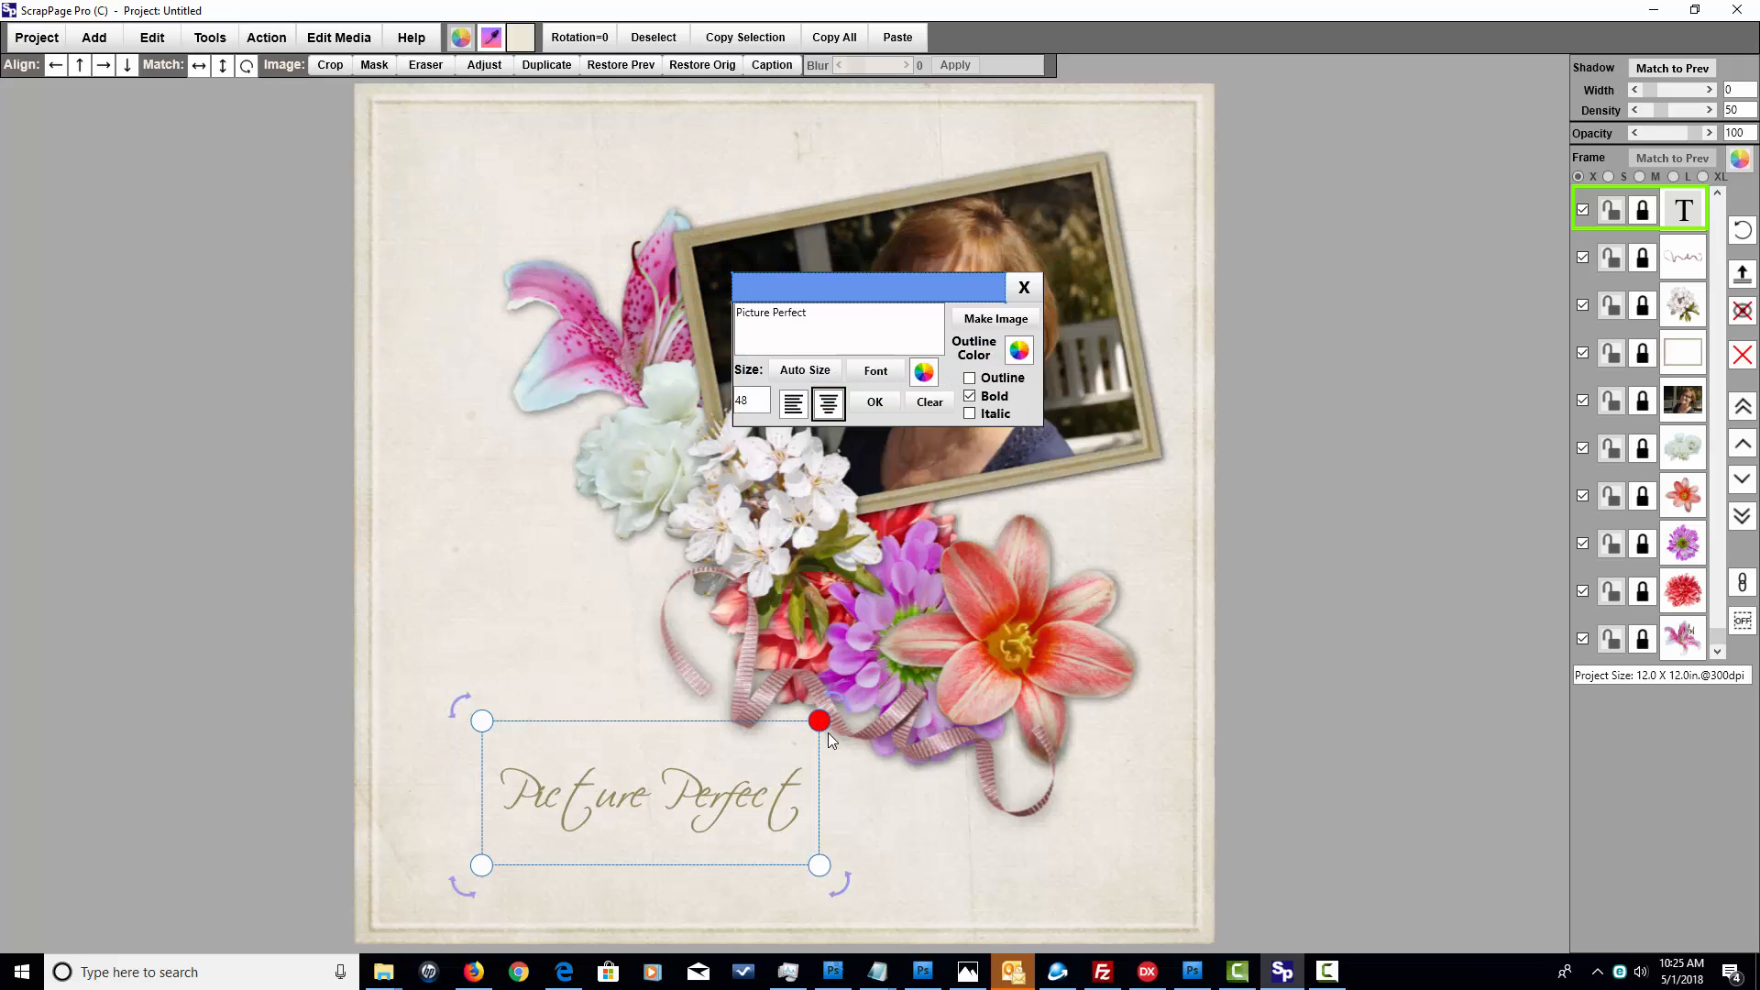
{"action": "left_click_drag", "start_coordinate": [819, 721], "coordinate": [832, 712]}
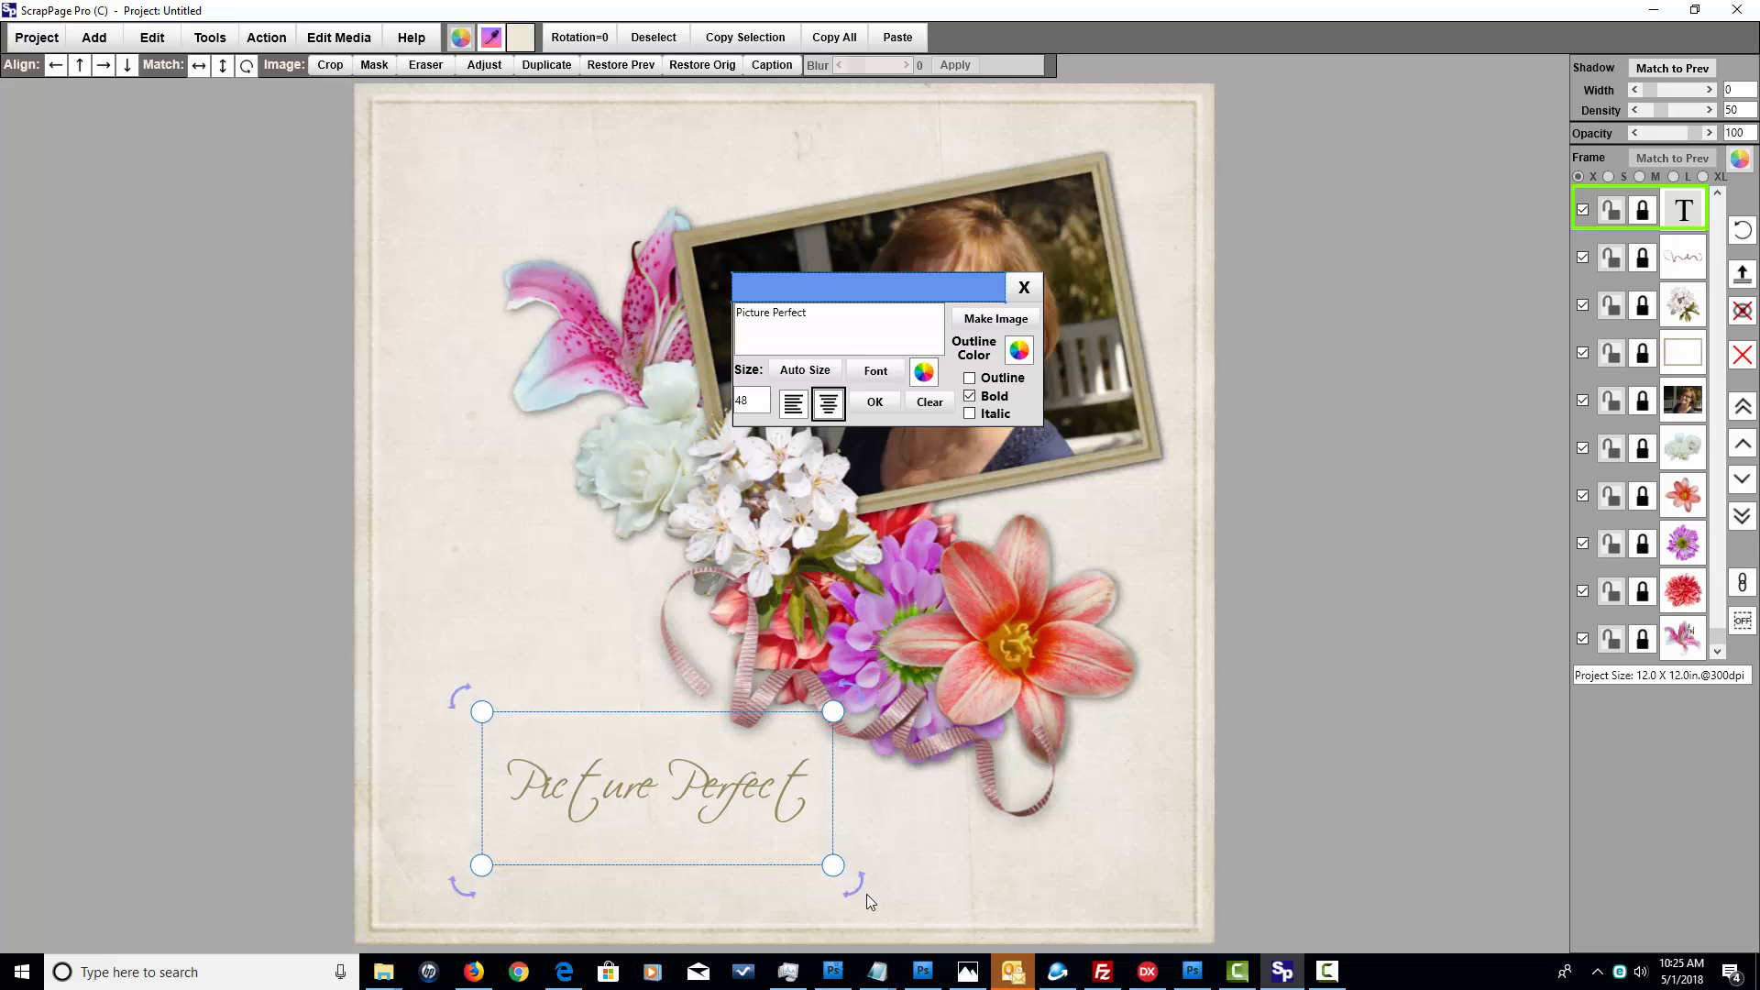
{"action": "left_click_drag", "start_coordinate": [859, 885], "coordinate": [737, 762]}
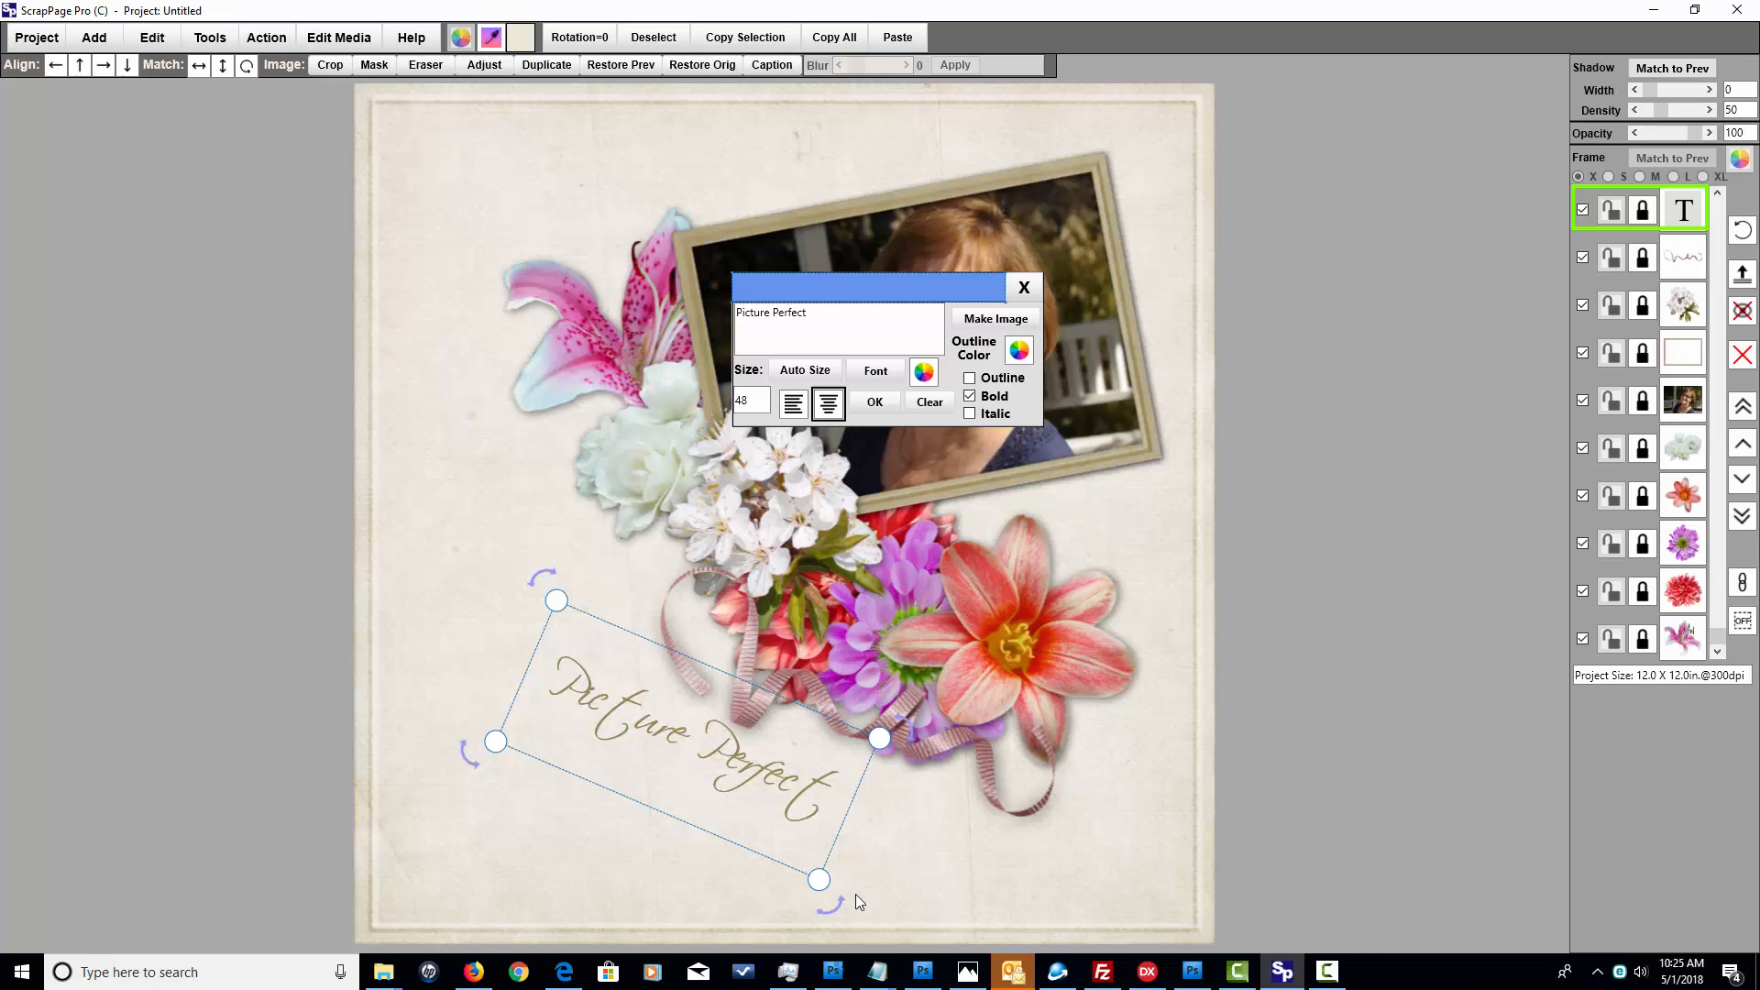
{"action": "left_click_drag", "start_coordinate": [837, 905], "coordinate": [904, 883]}
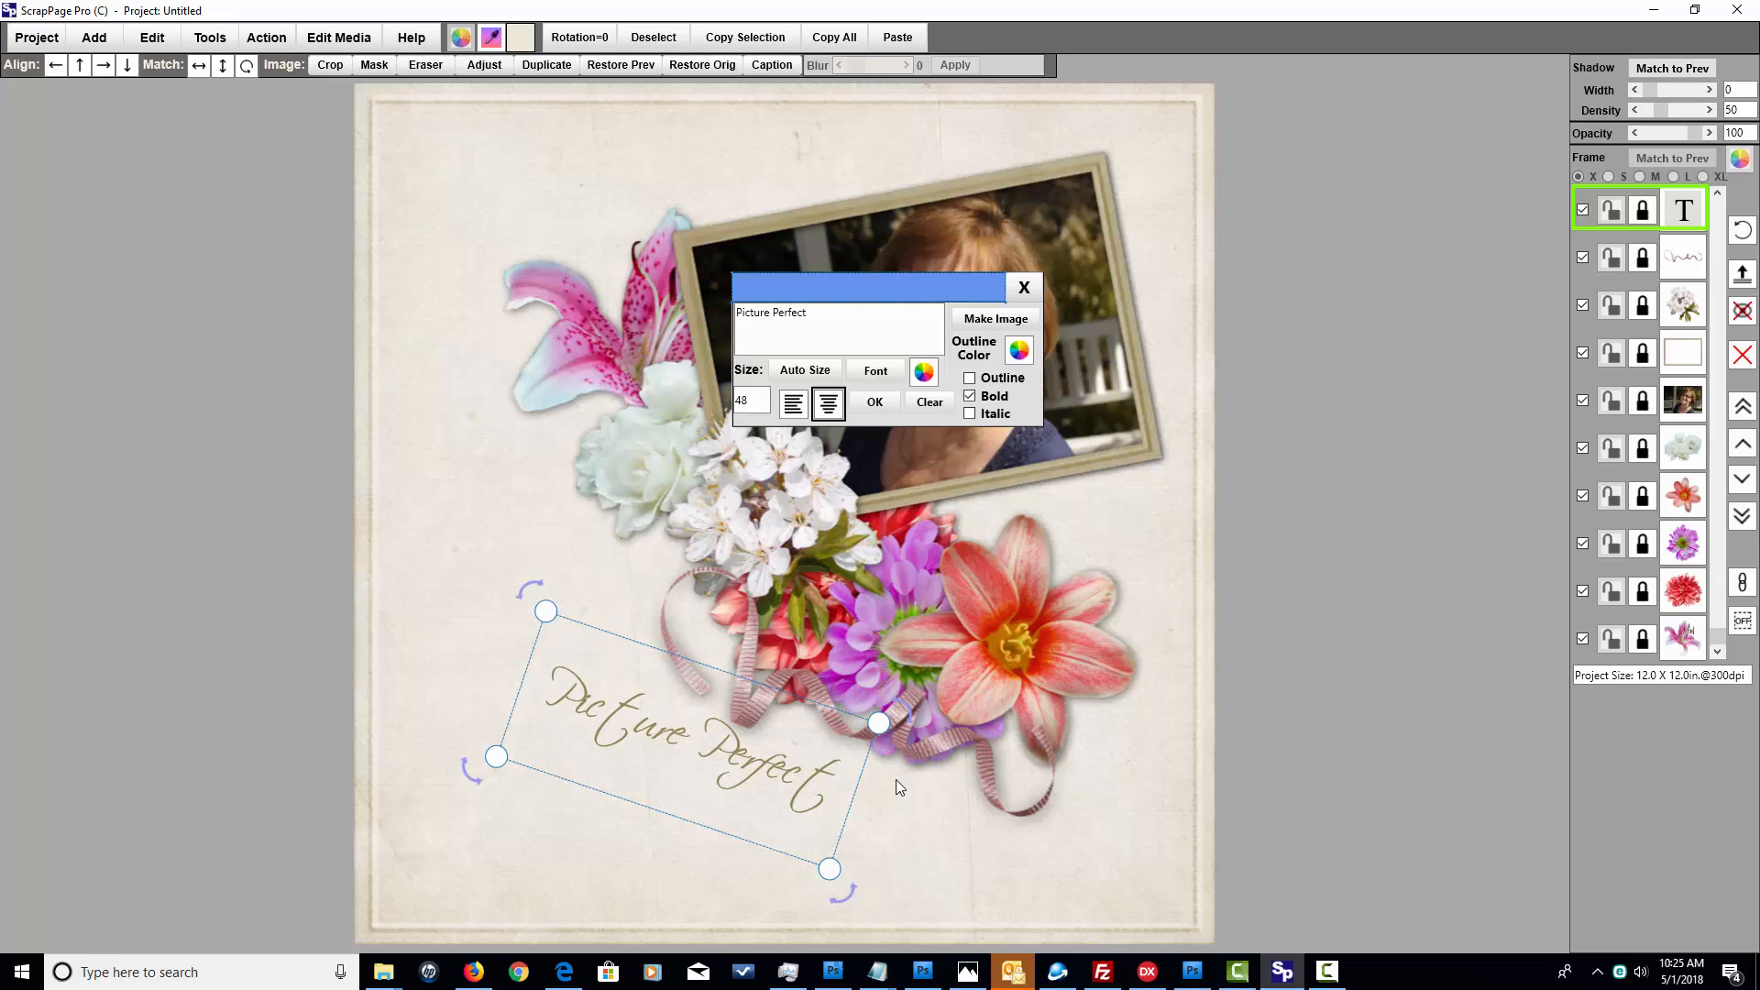
{"action": "left_click", "coordinate": [874, 402]}
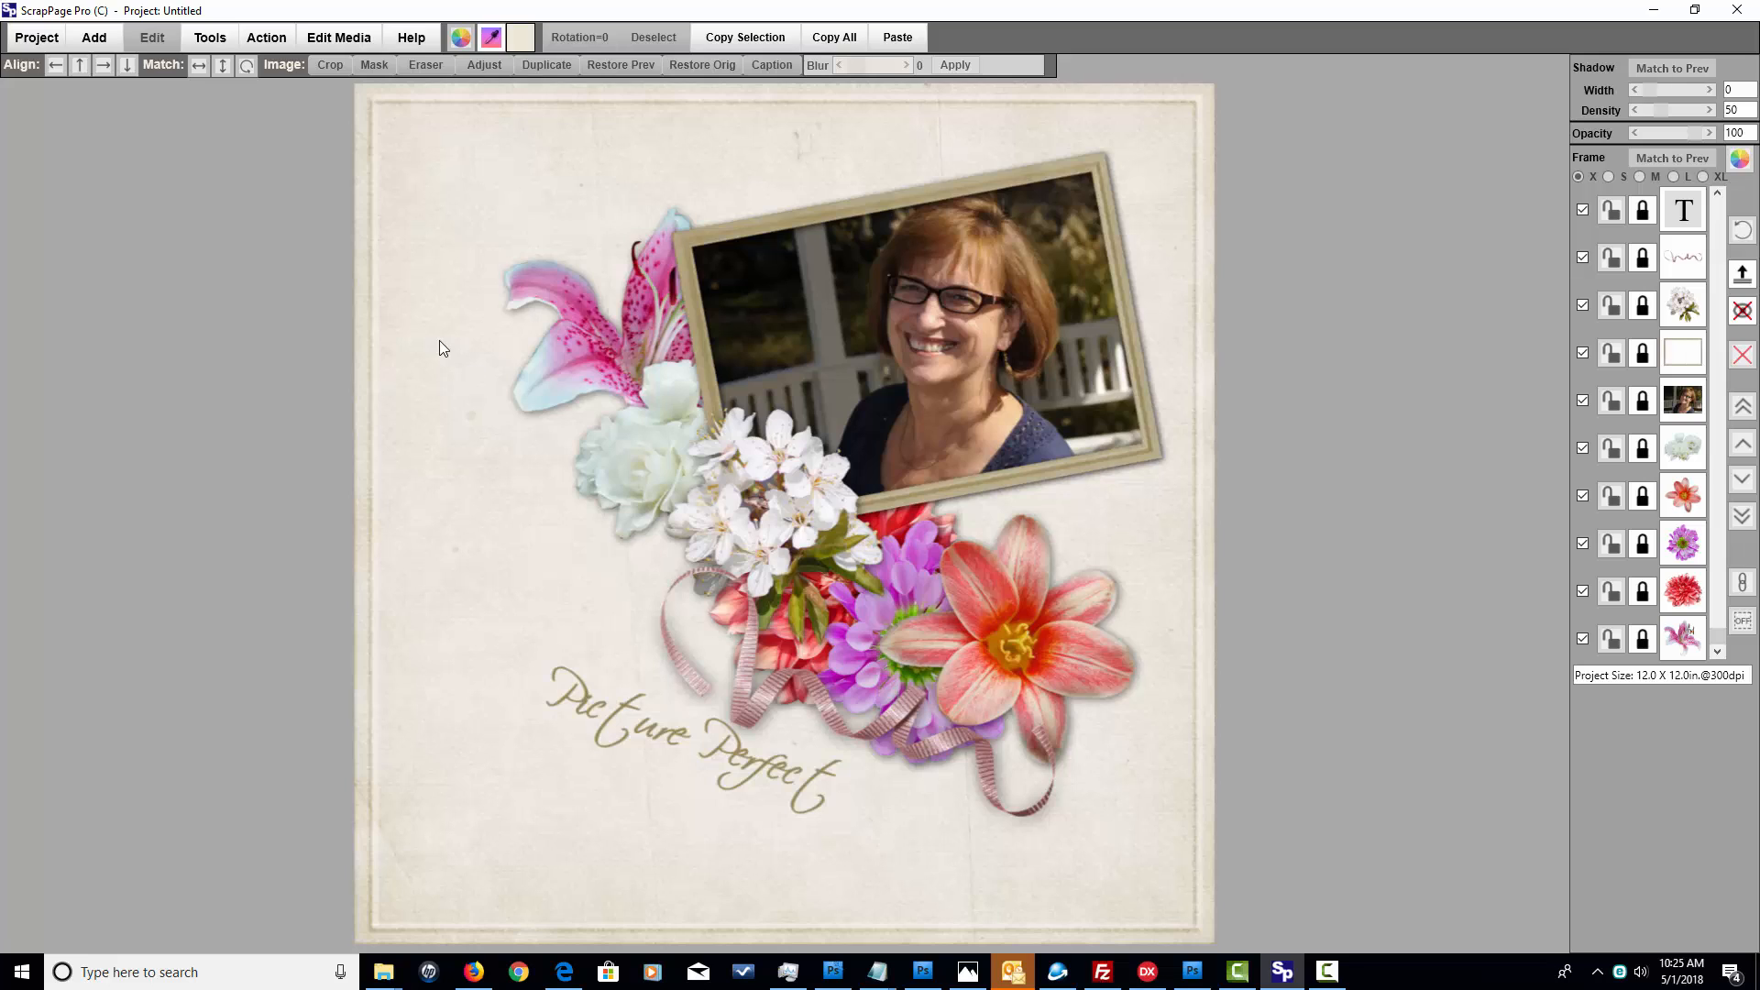
- Add a color panel and enlarge it into a big square covering most of the page
{"action": "left_click", "coordinate": [94, 38]}
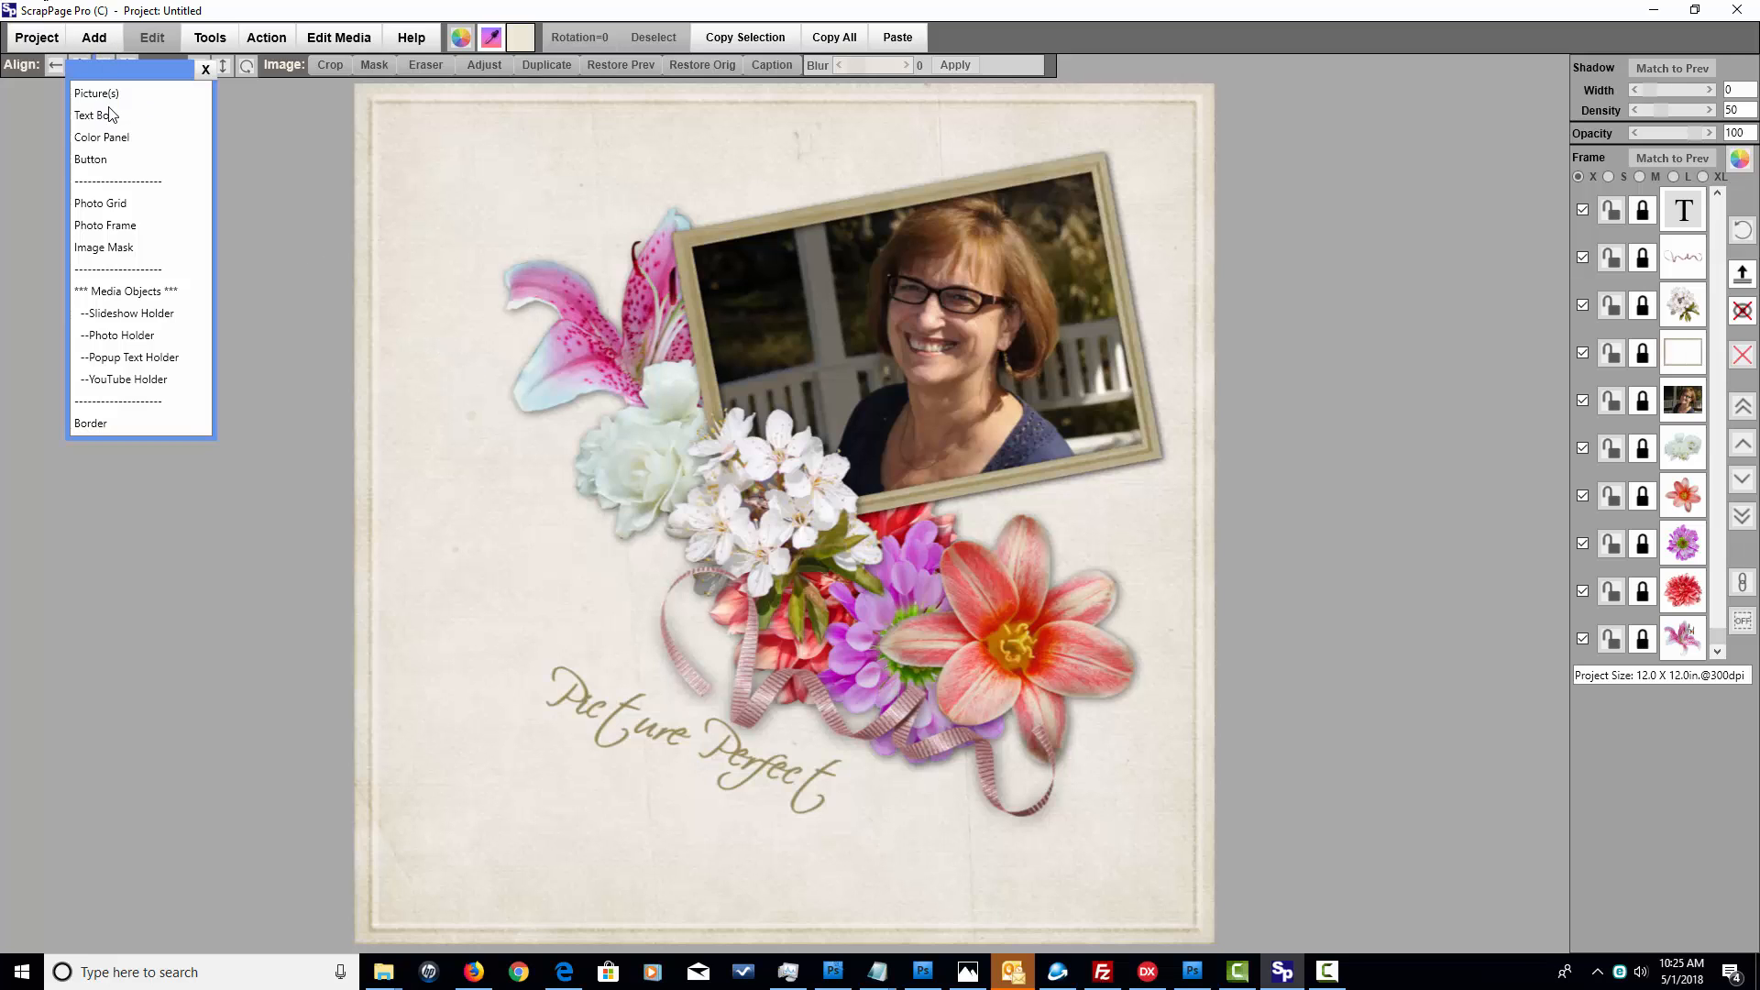
{"action": "left_click", "coordinate": [102, 137]}
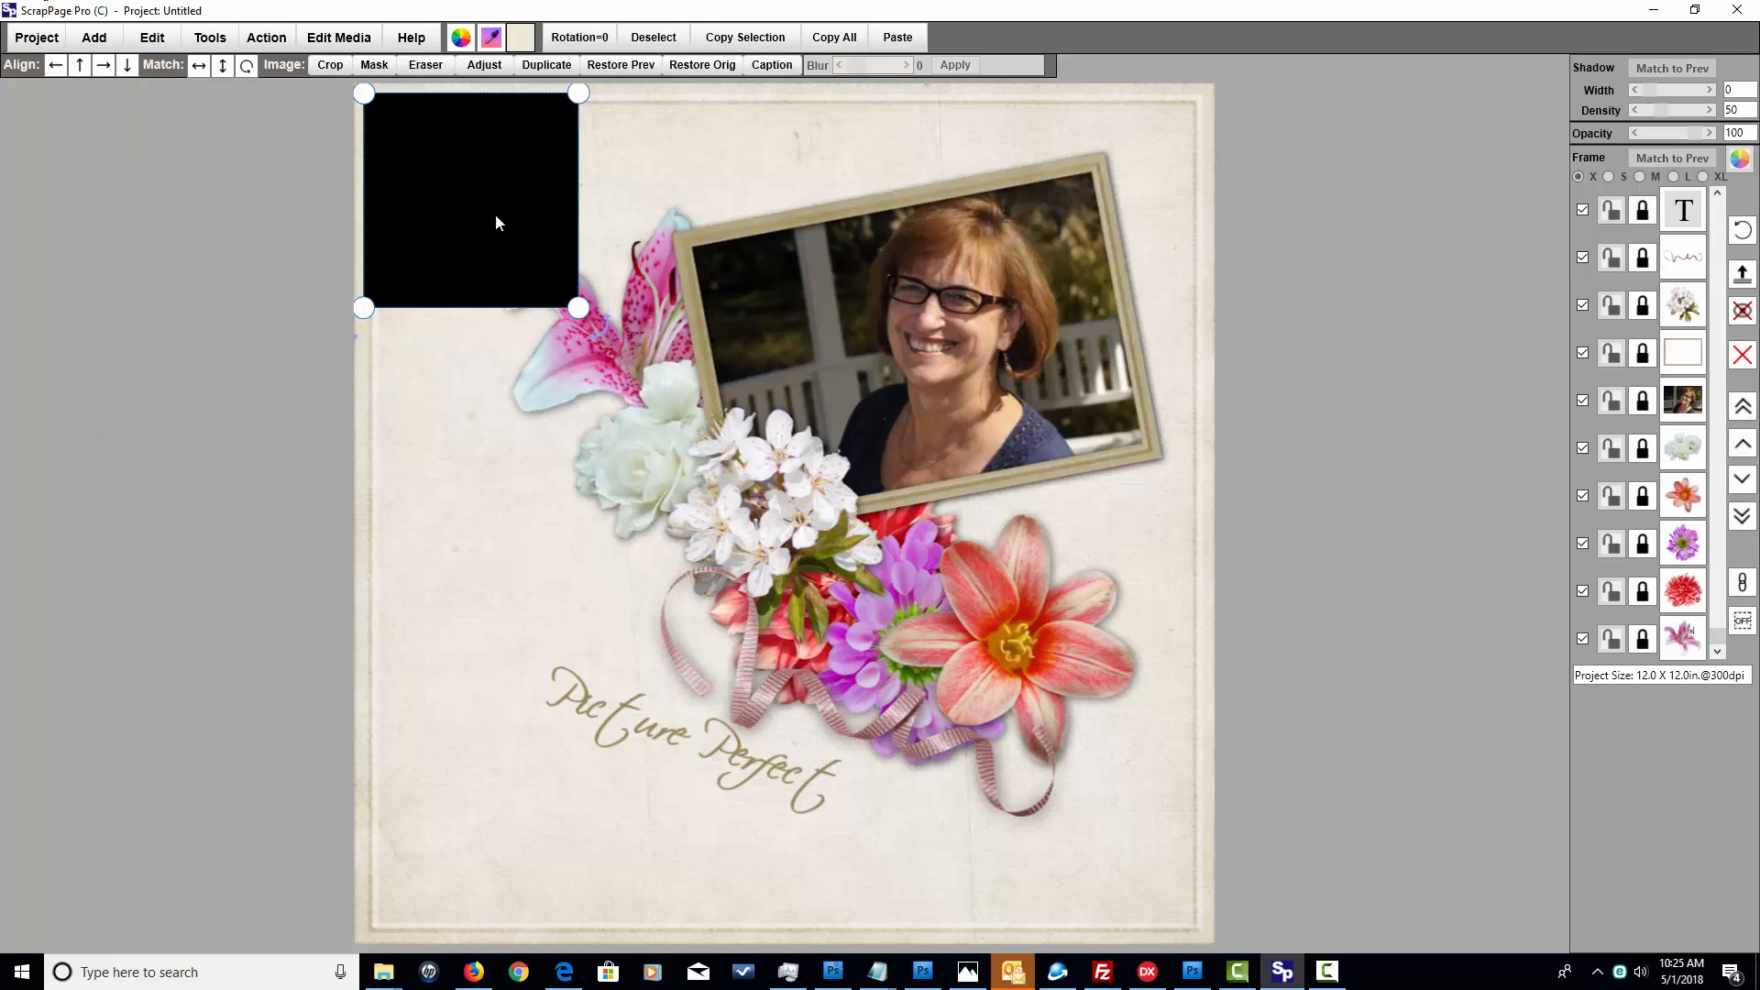
{"action": "left_click_drag", "start_coordinate": [583, 309], "coordinate": [993, 726]}
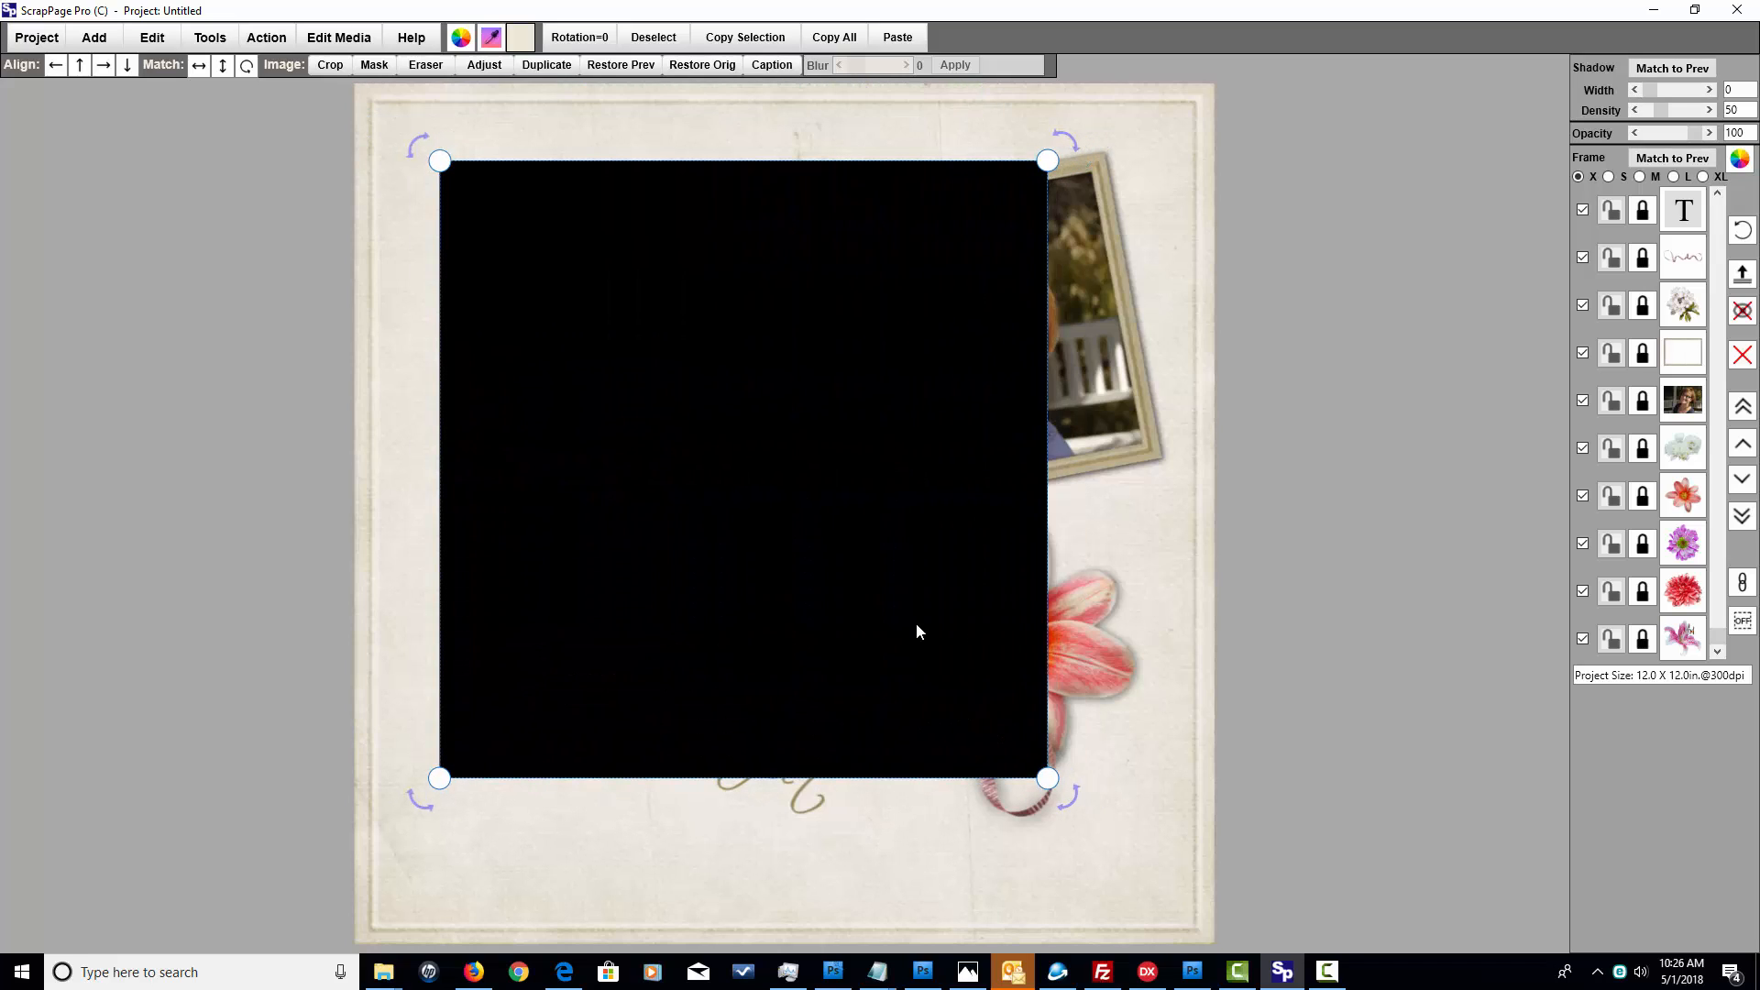
- Set the panel's color to CDC3A8 and apply the standard texture SPTX-Pastel_Plain.jpg to it
{"action": "left_click", "coordinate": [462, 37]}
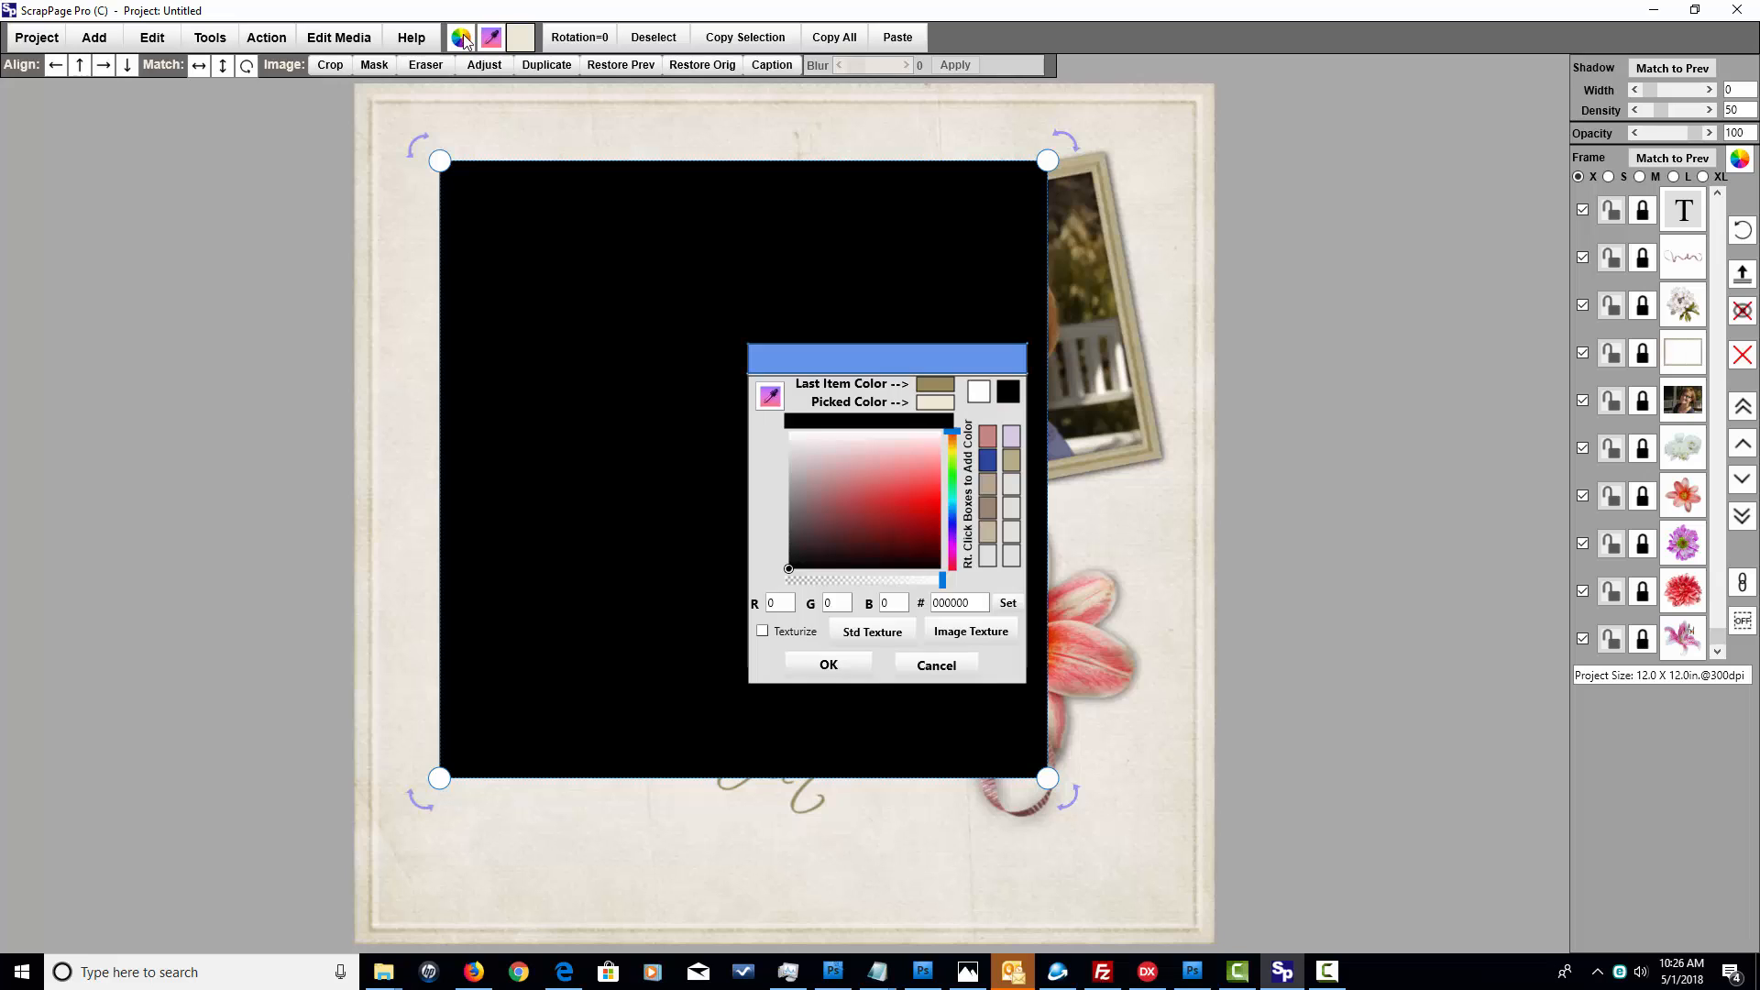
{"action": "left_click", "coordinate": [1007, 463]}
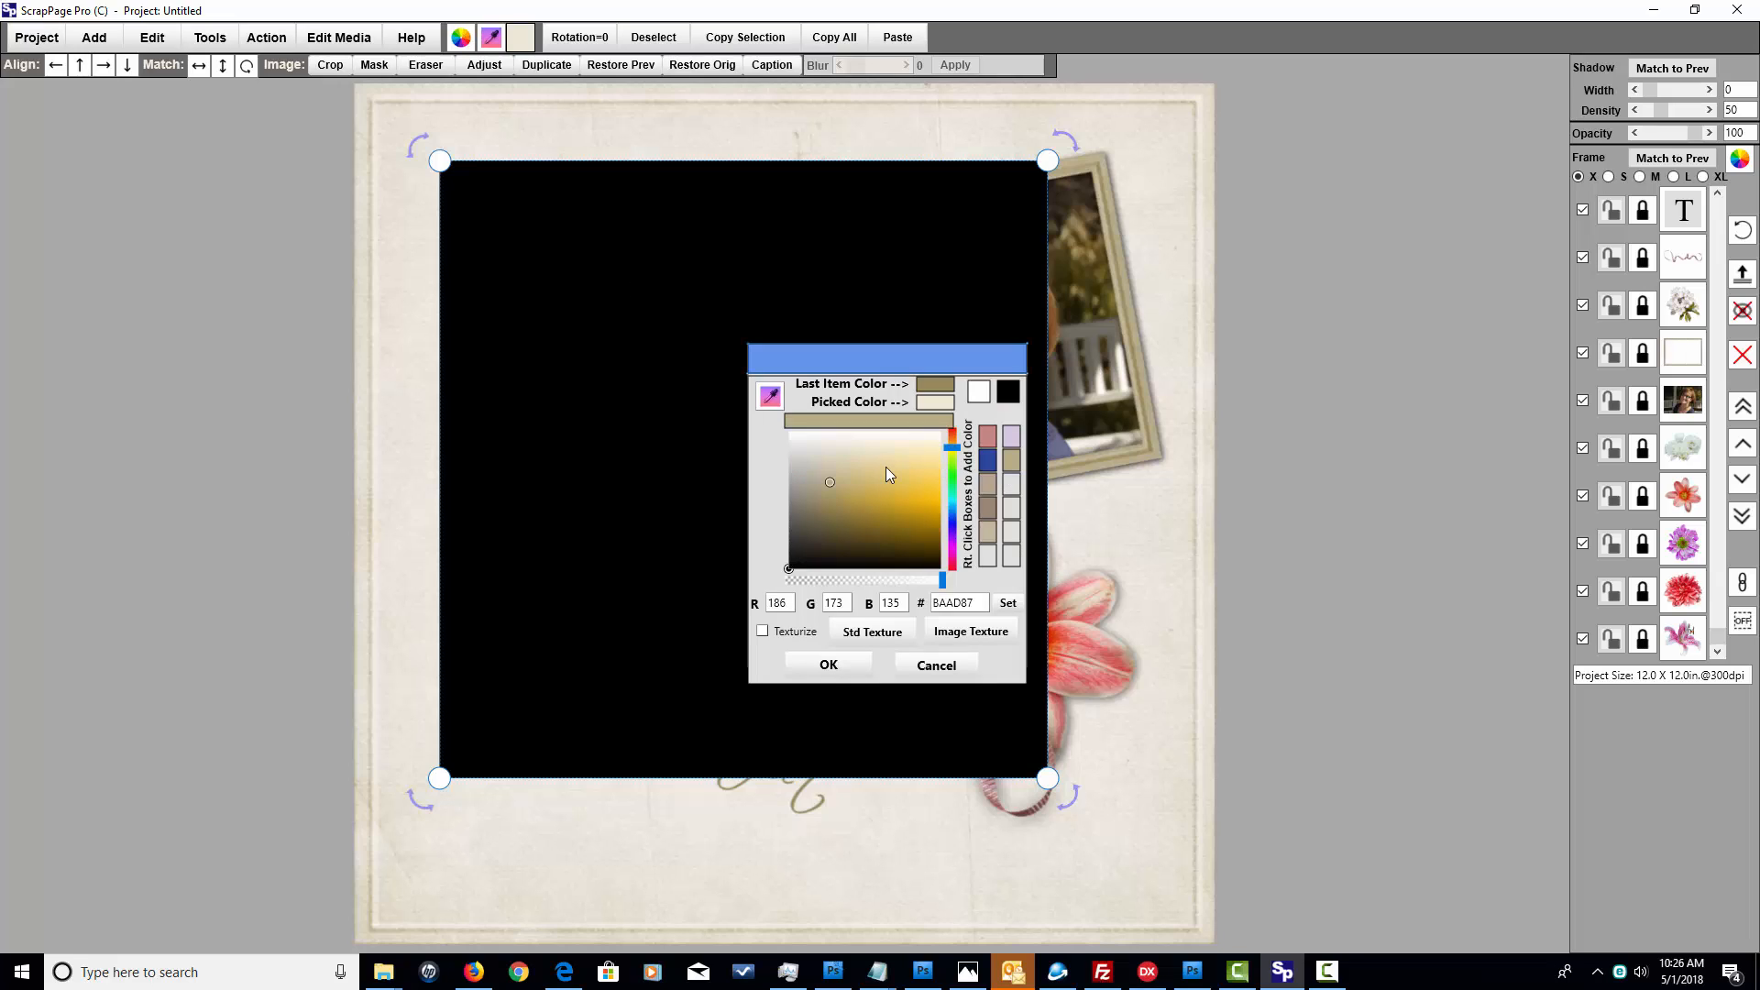
{"action": "left_click", "coordinate": [830, 470]}
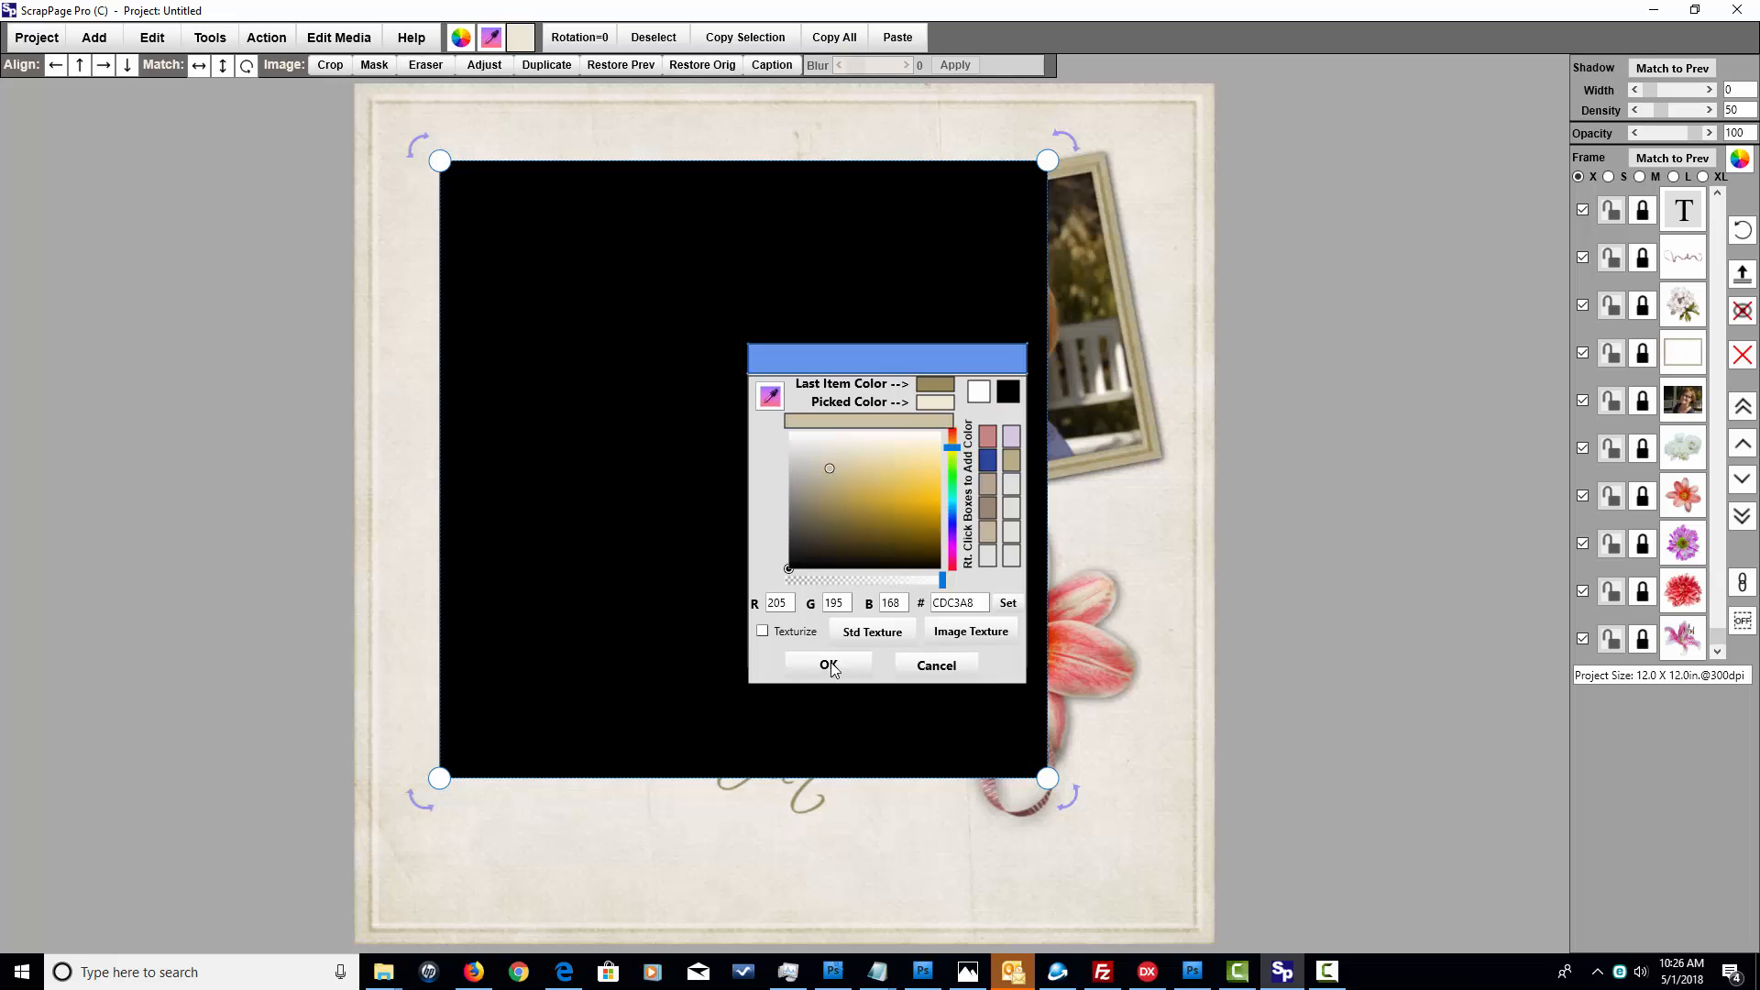
{"action": "left_click", "coordinate": [860, 632]}
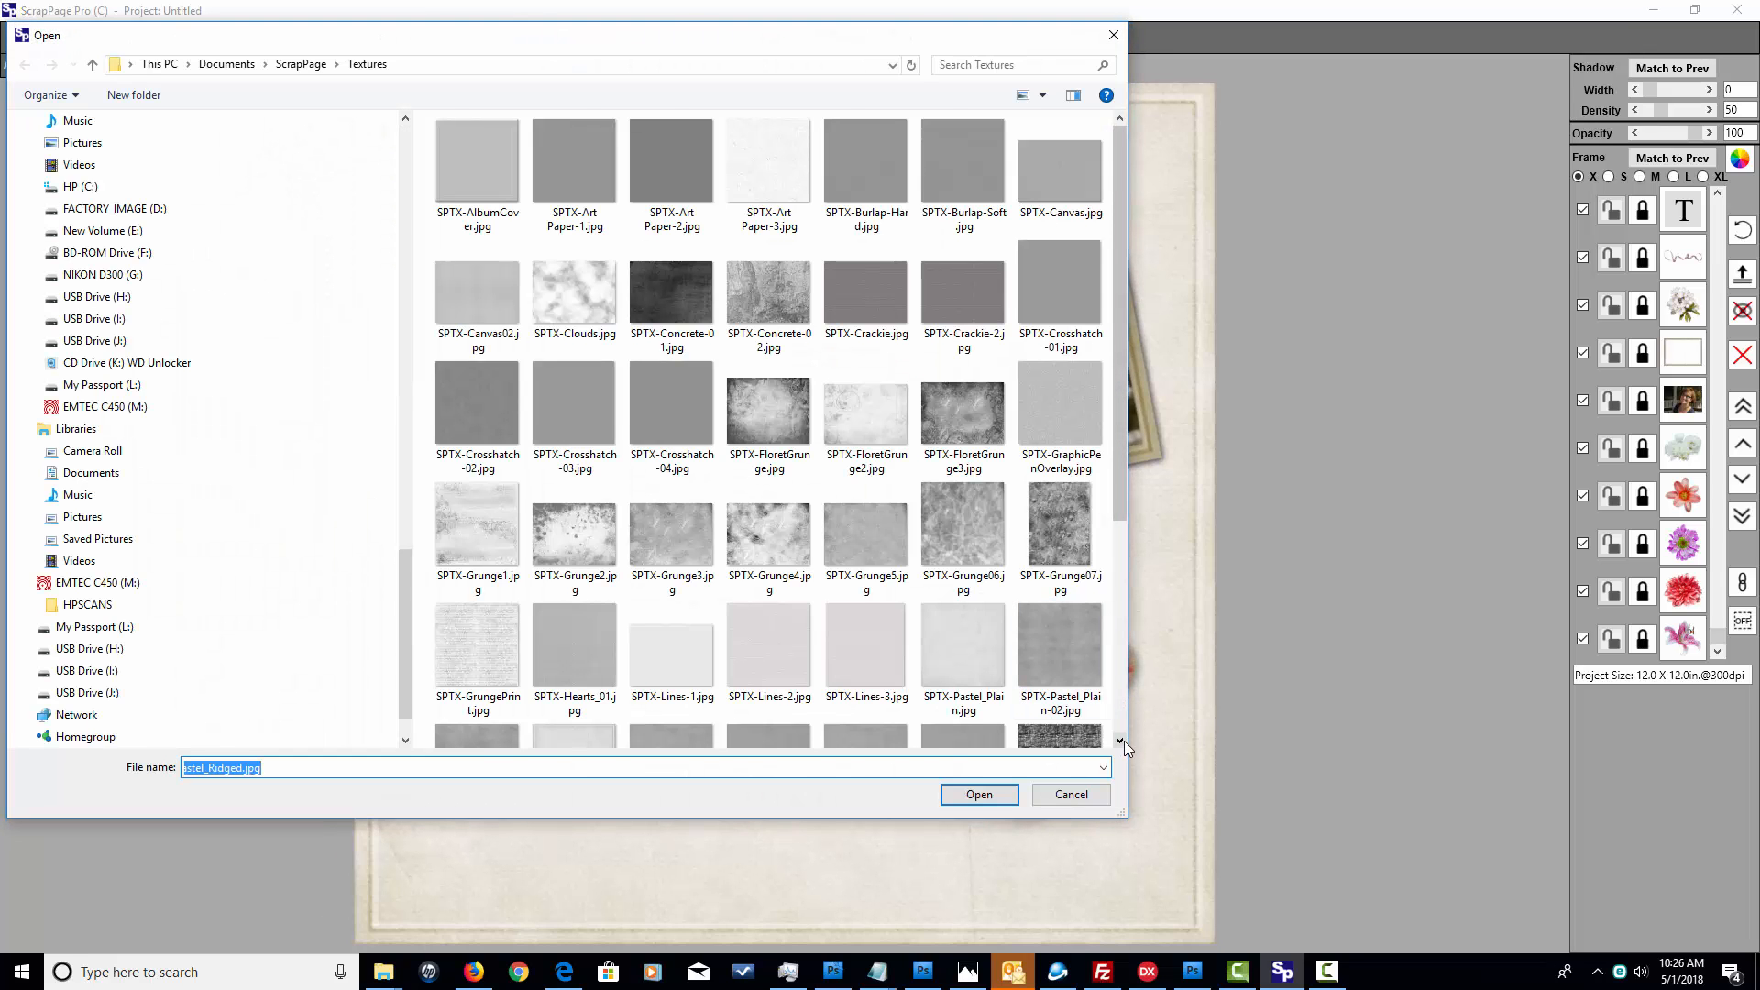
{"action": "left_click", "coordinate": [1123, 740]}
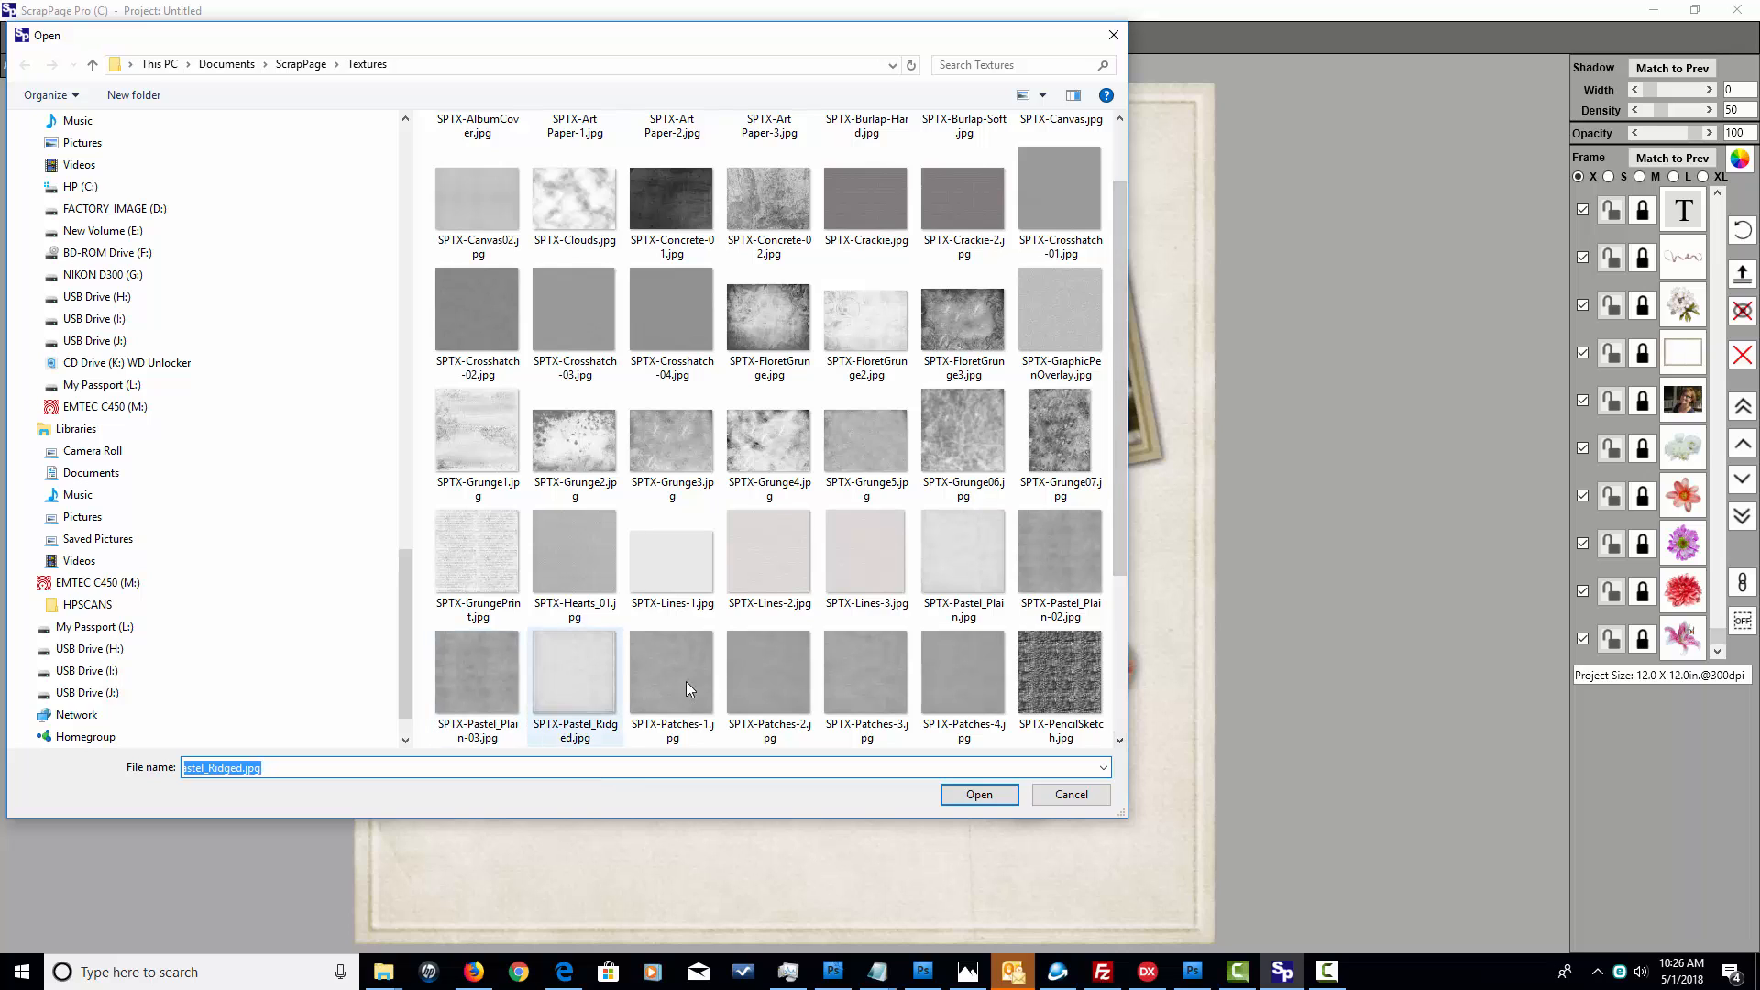
{"action": "left_click", "coordinate": [964, 549]}
{"action": "left_click", "coordinate": [976, 793]}
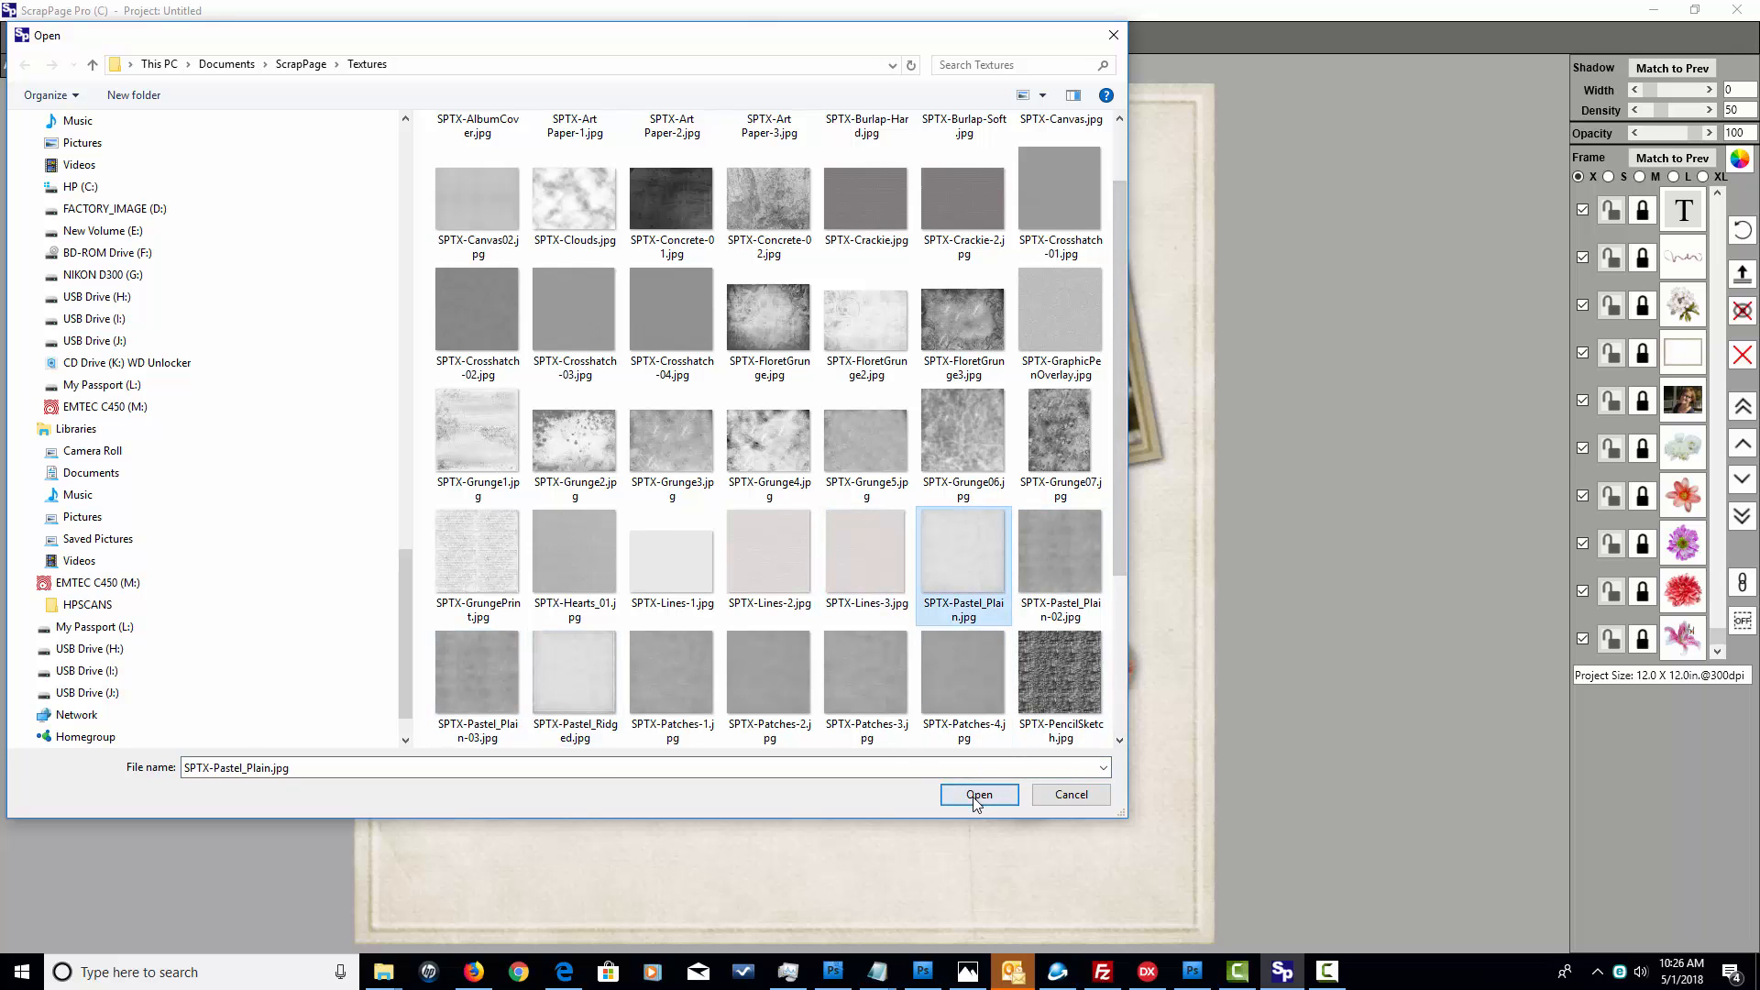
{"action": "left_click", "coordinate": [834, 668]}
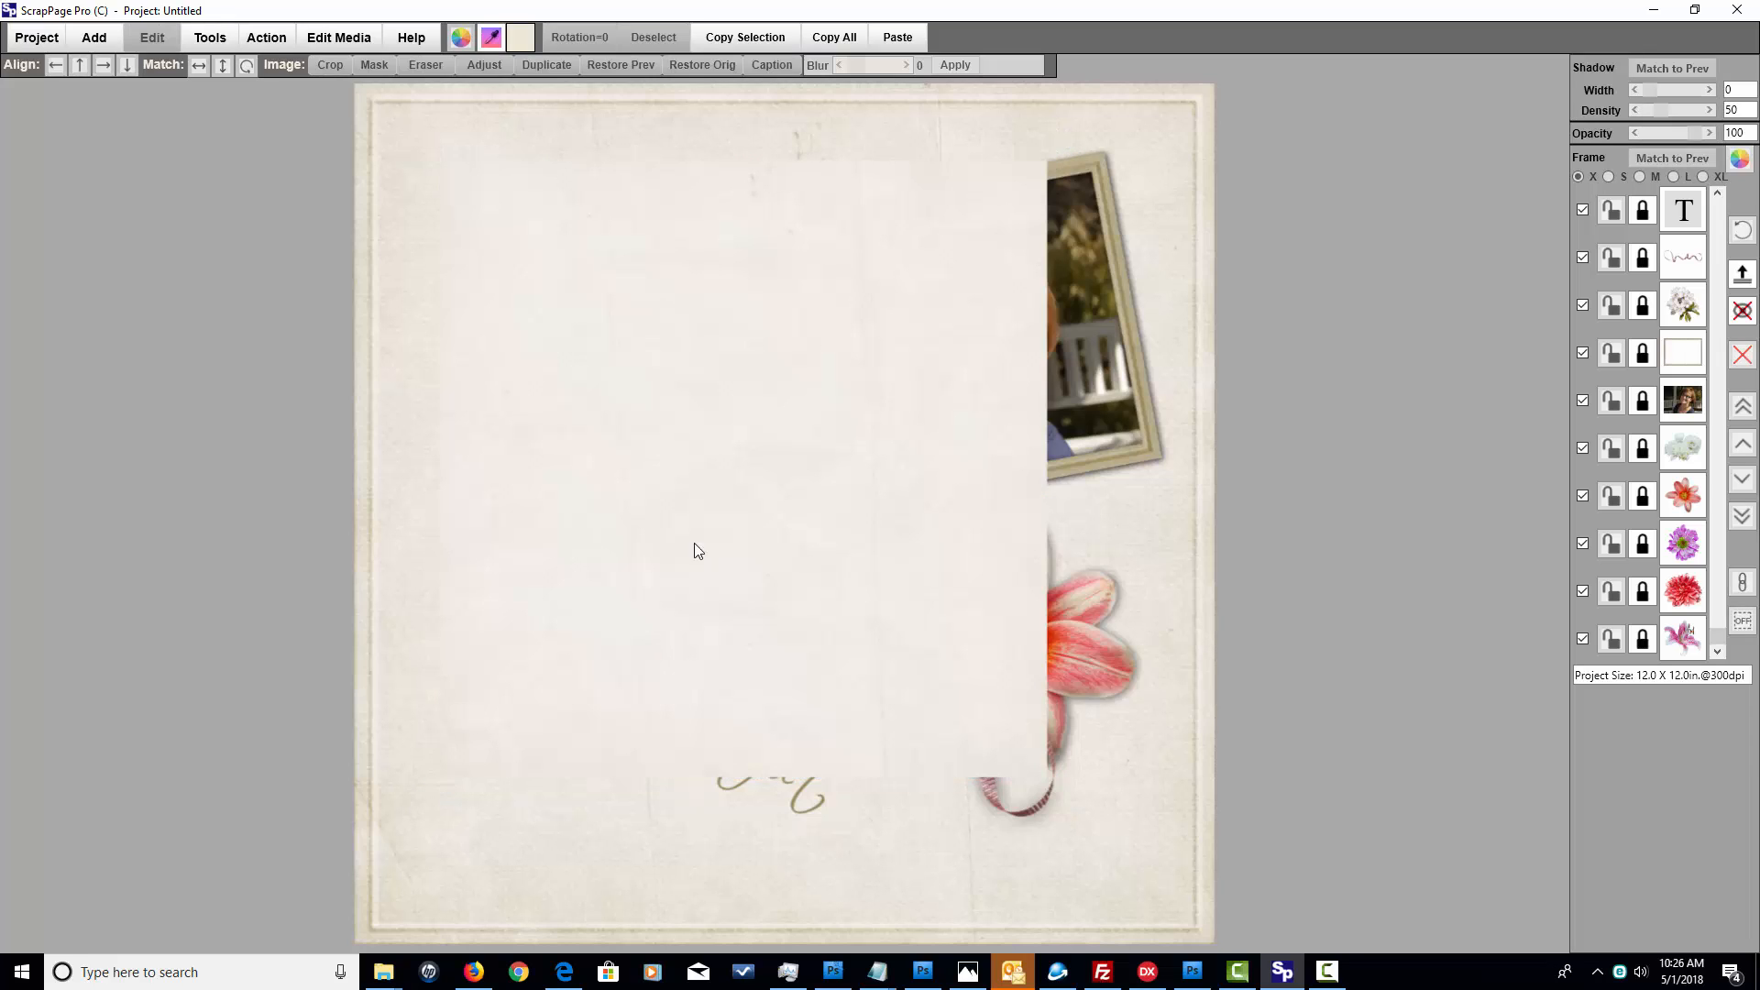
- Send the textured panel behind the photo, flowers and title, and stretch it to fill the area inside the page border
{"action": "left_click_drag", "start_coordinate": [674, 503], "coordinate": [638, 465]}
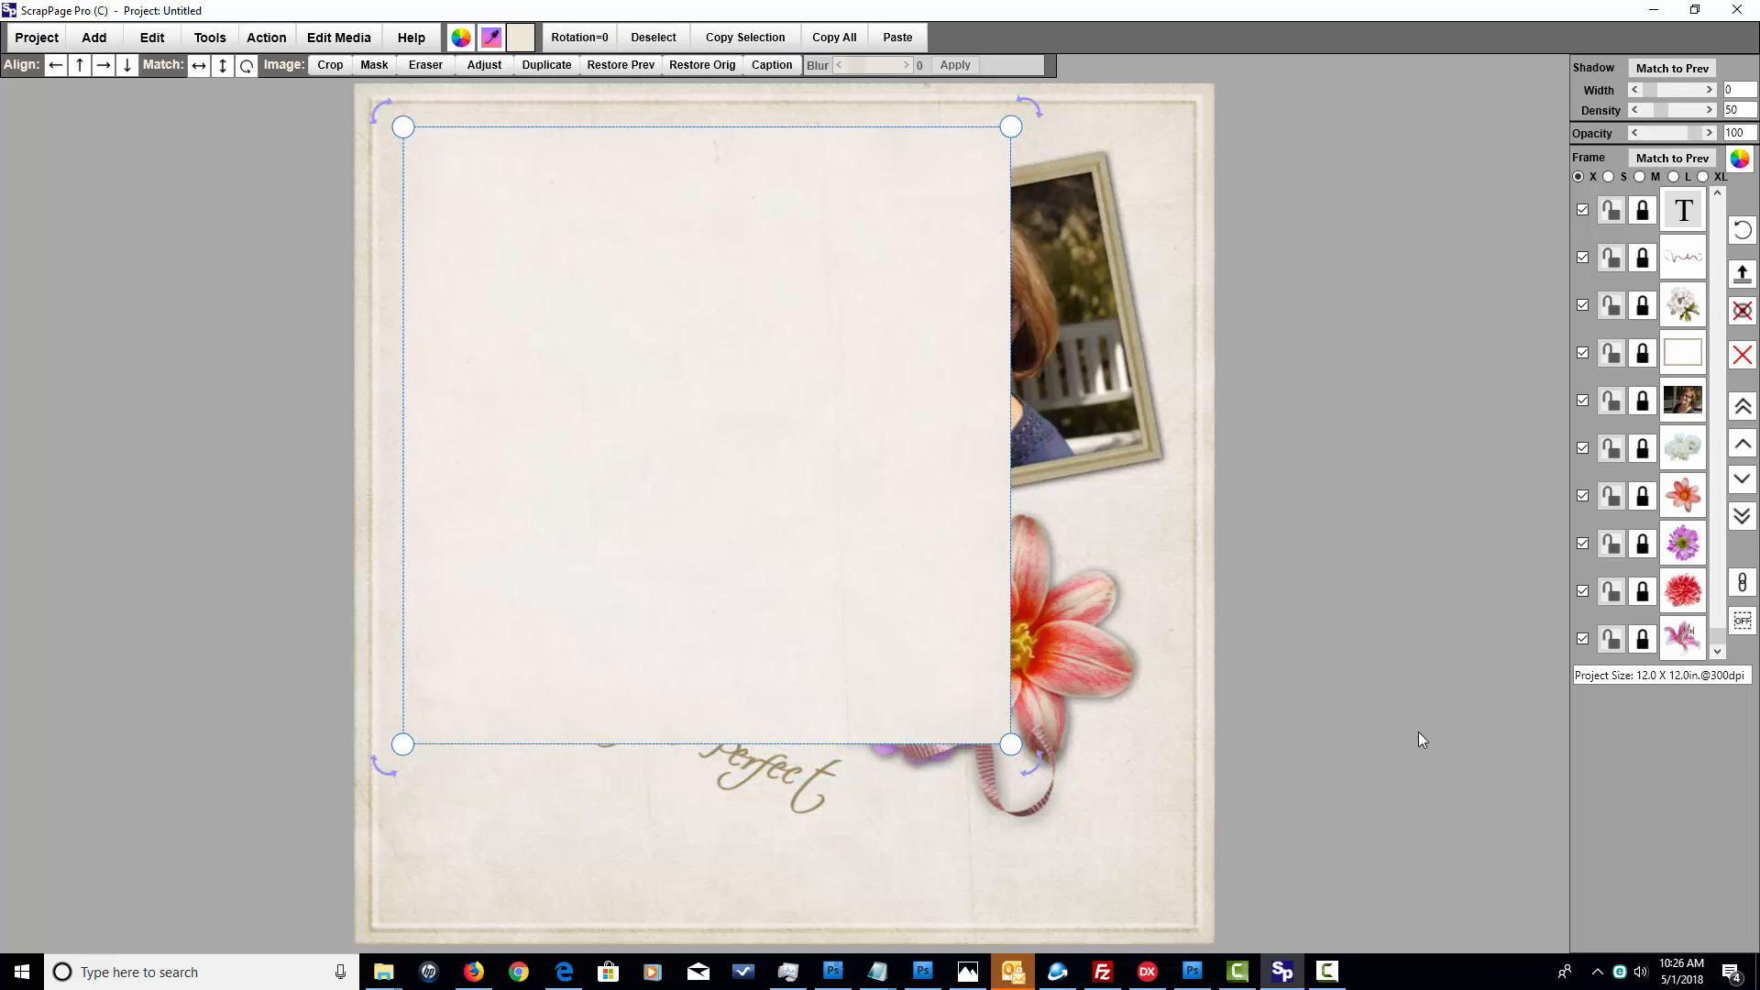
{"action": "left_click_drag", "start_coordinate": [761, 462], "coordinate": [797, 484]}
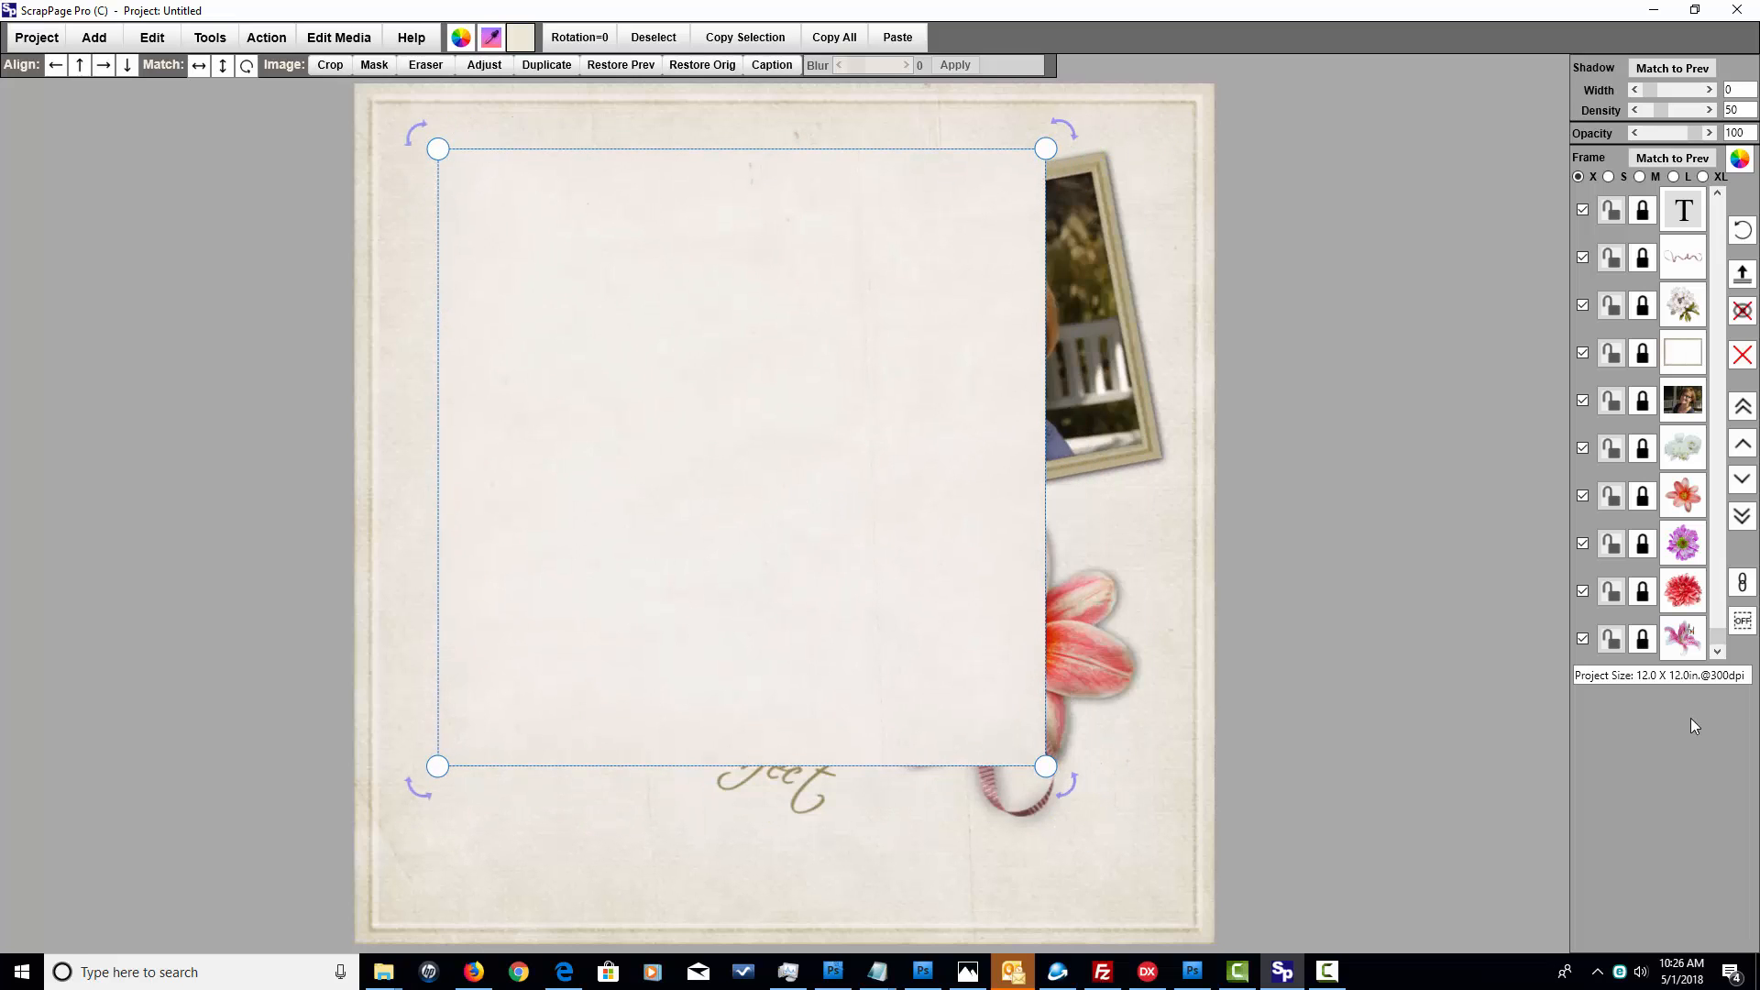
{"action": "left_click", "coordinate": [1741, 517]}
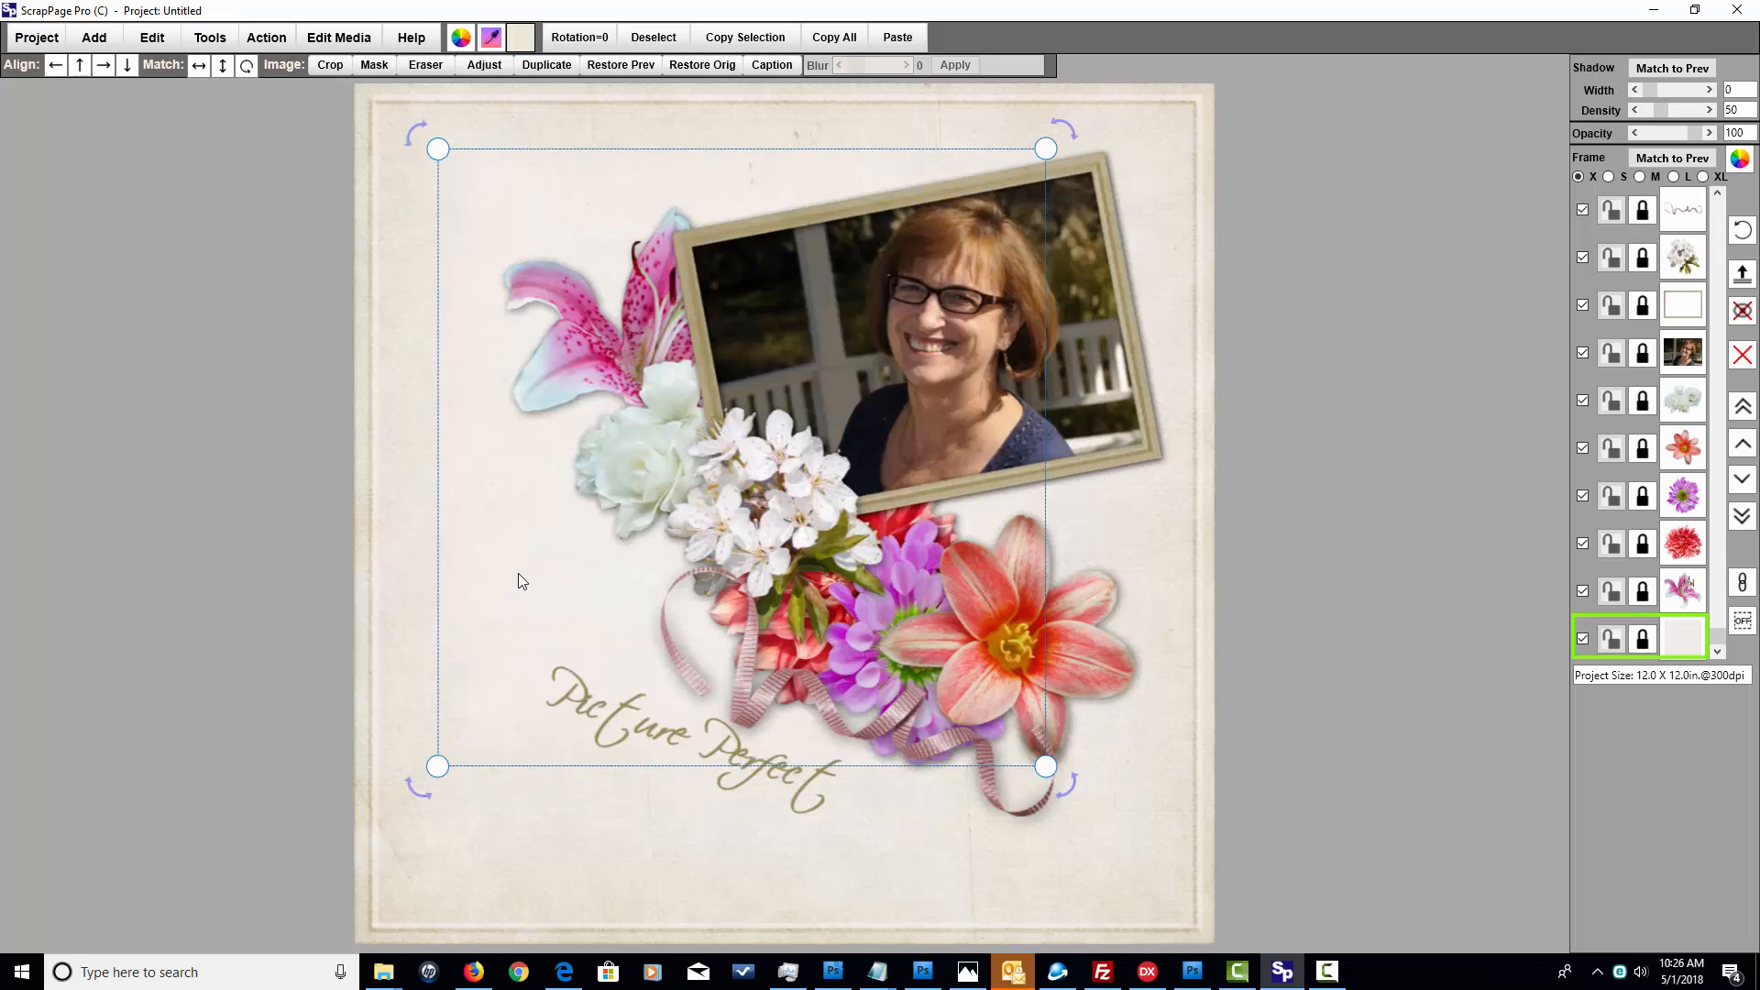
{"action": "left_click_drag", "start_coordinate": [519, 580], "coordinate": [477, 574]}
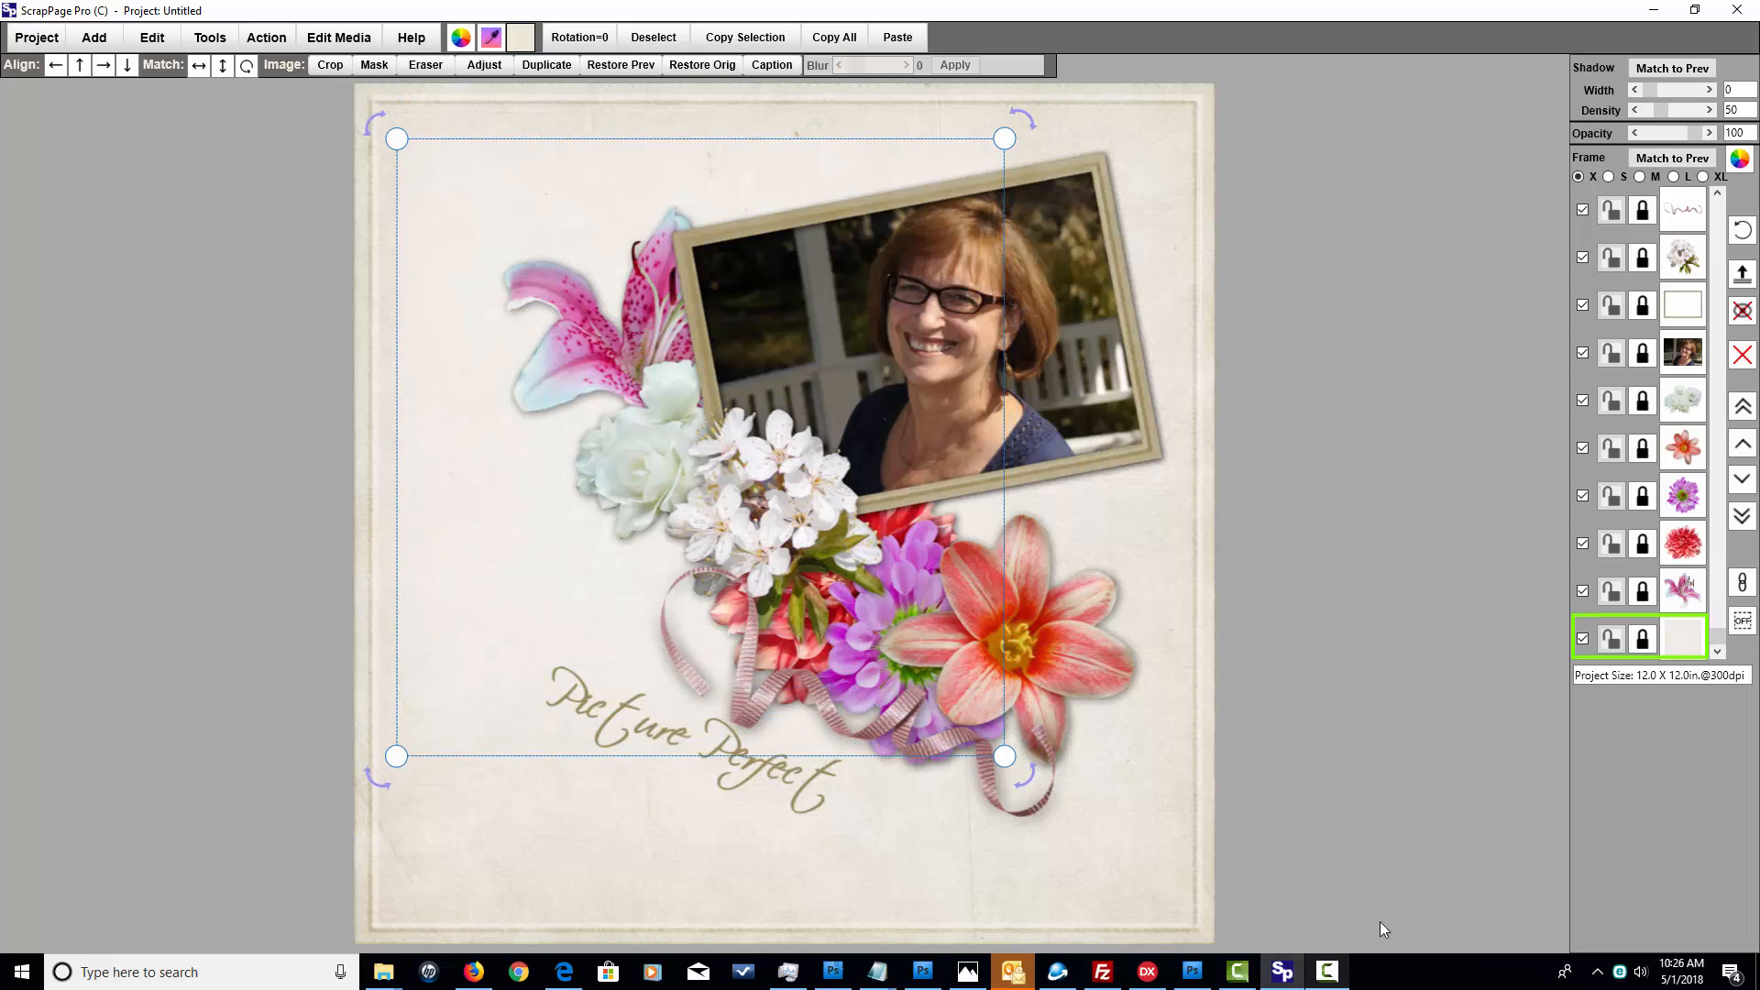
{"action": "left_click_drag", "start_coordinate": [1008, 766], "coordinate": [1173, 908]}
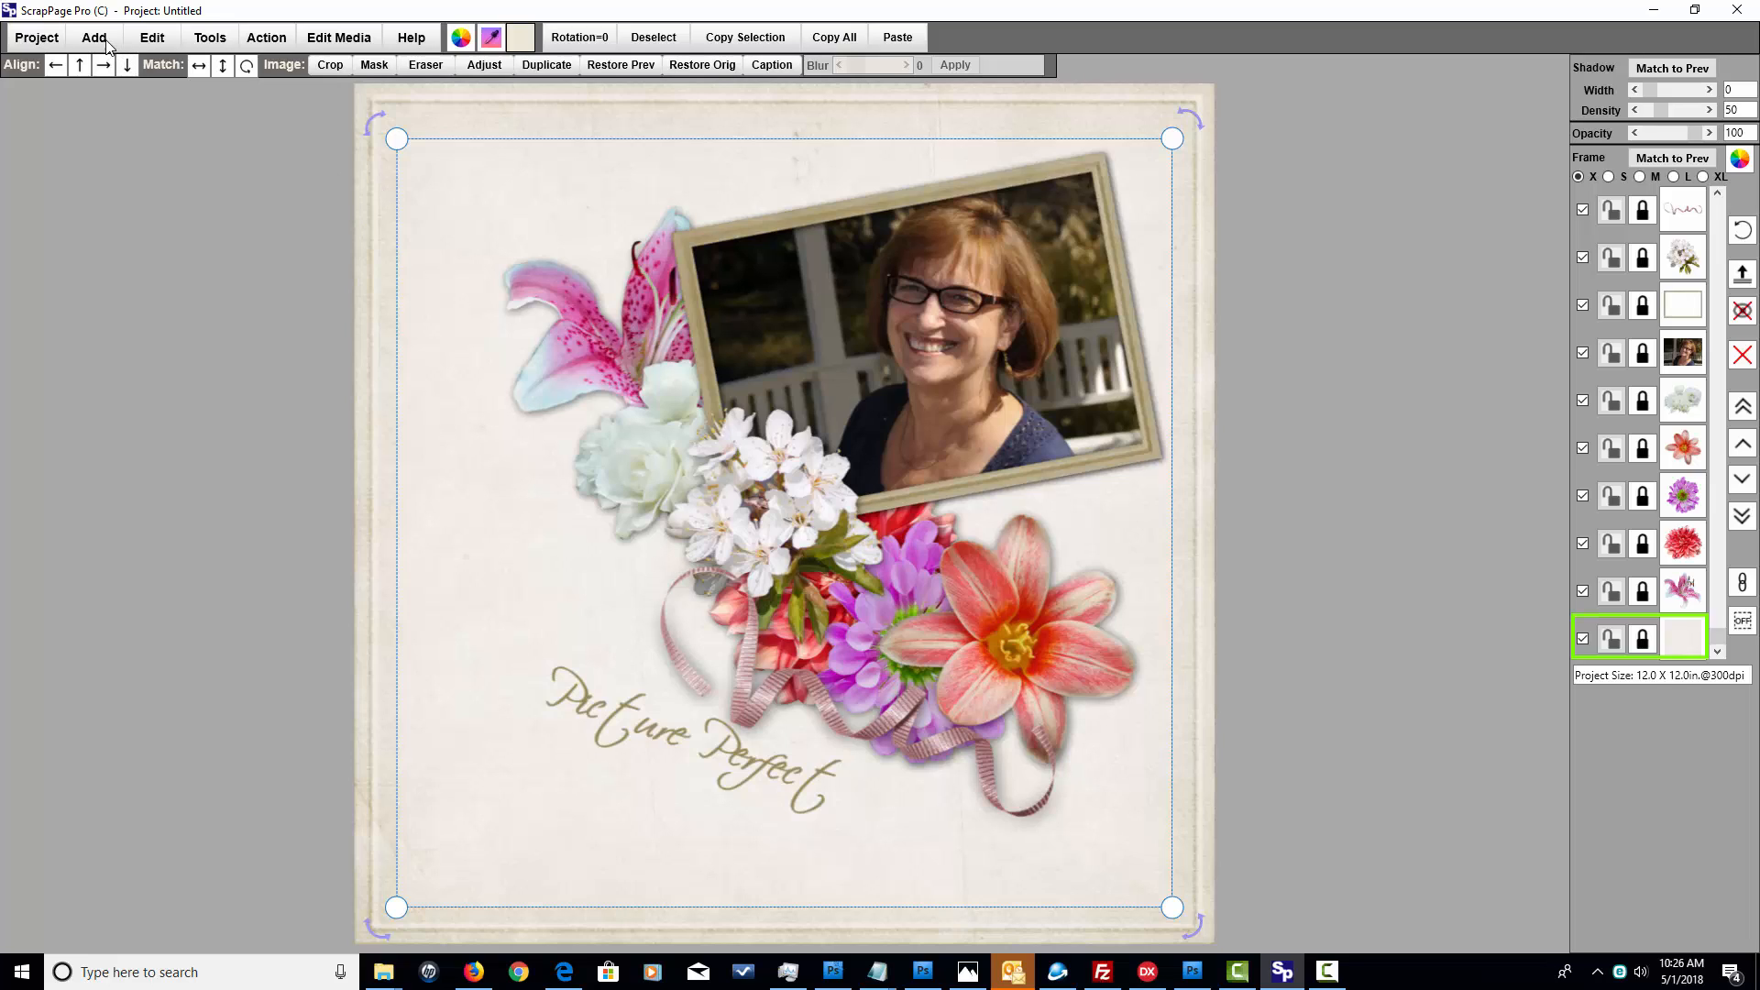
- Mask the panel with Mask14.jpg, scaled to the panel's full size, for a torn notebook edge
{"action": "left_click", "coordinate": [156, 46]}
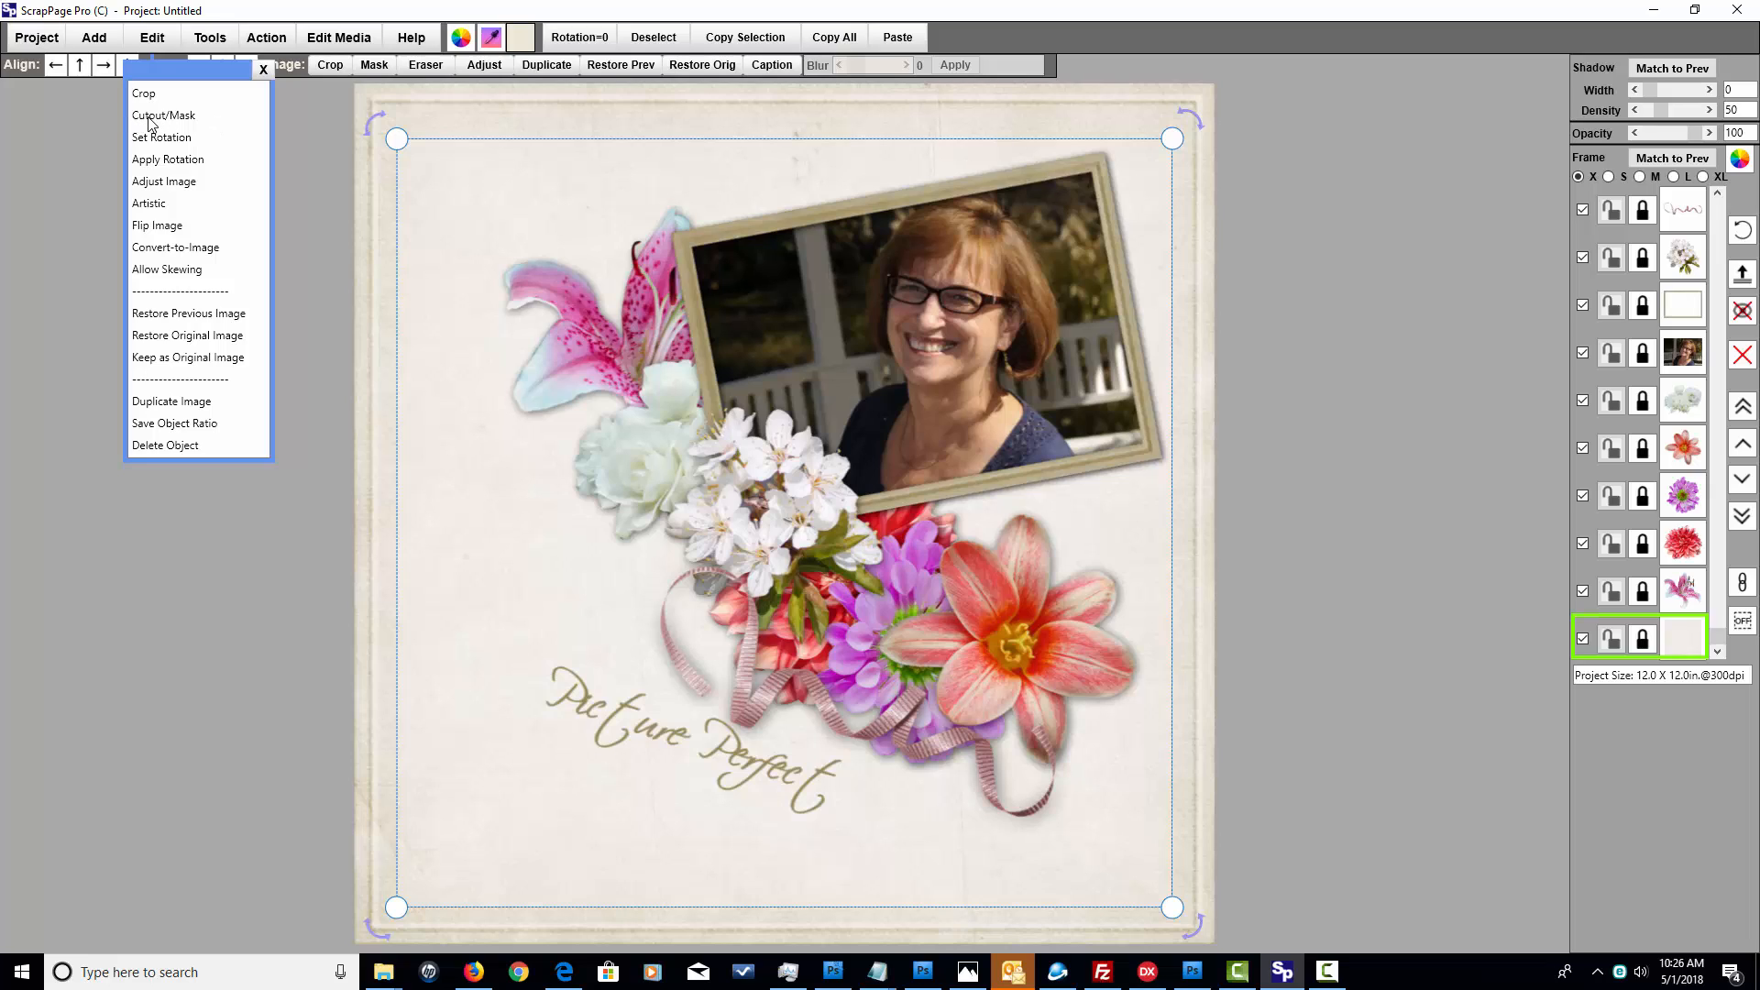
{"action": "left_click", "coordinate": [165, 116]}
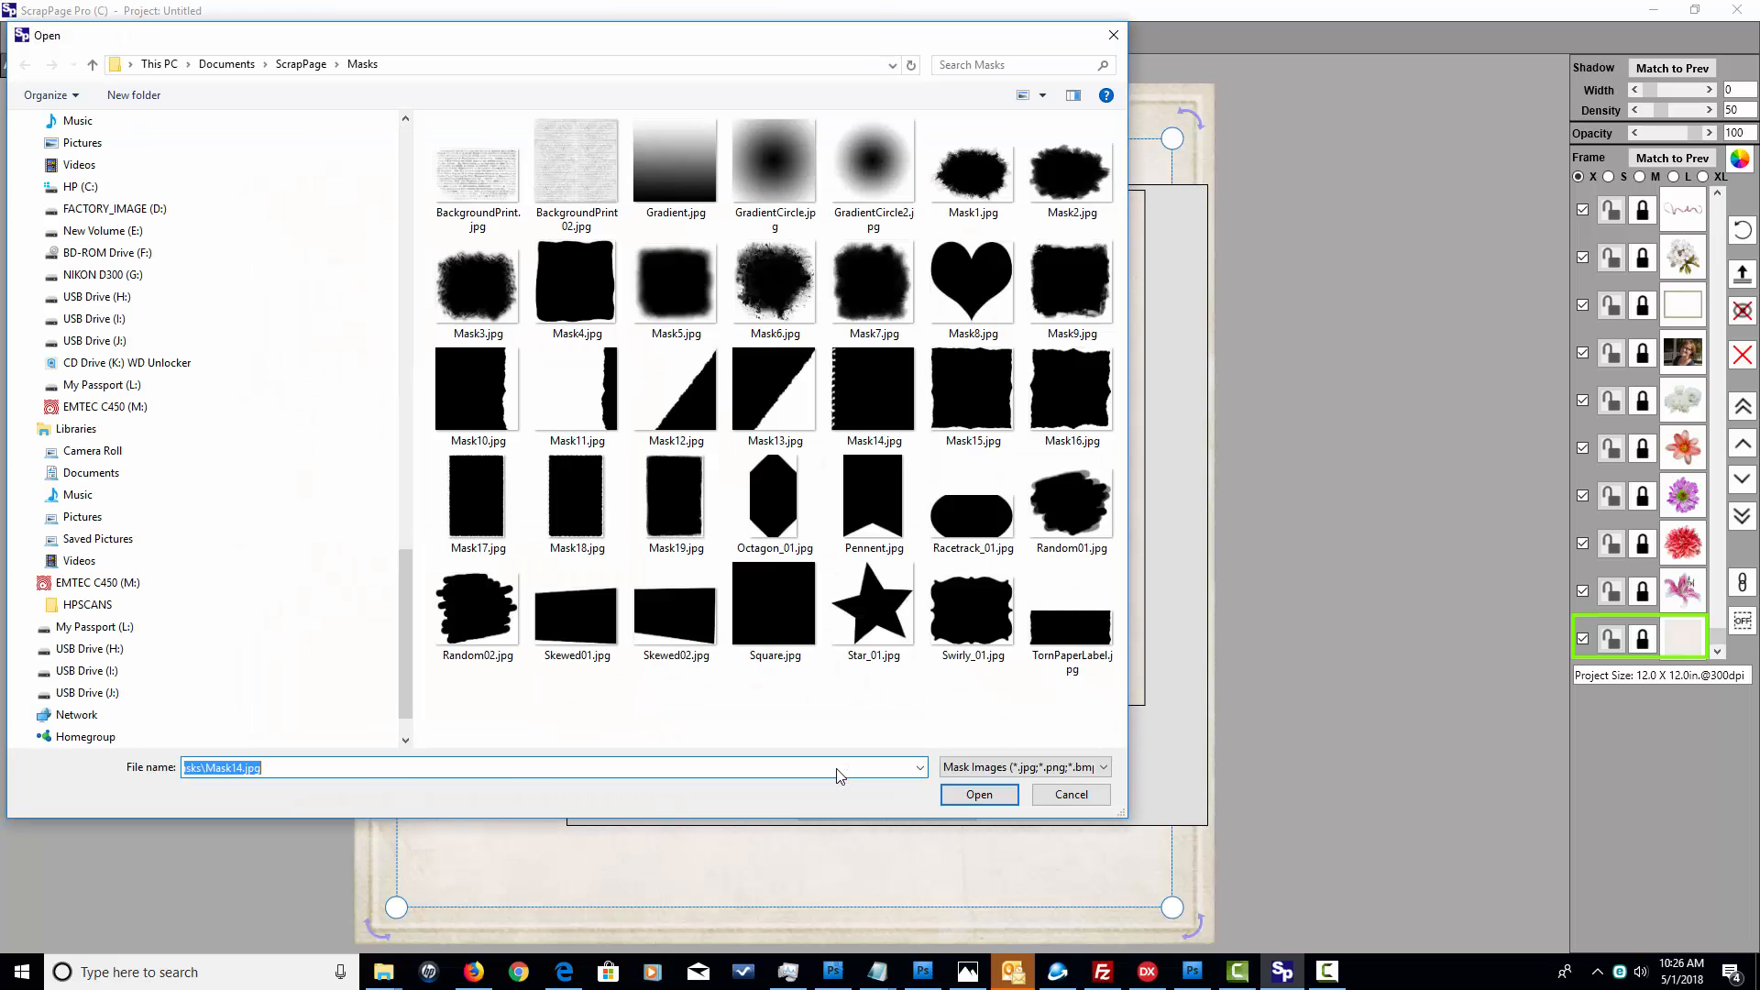
{"action": "left_click", "coordinate": [875, 383]}
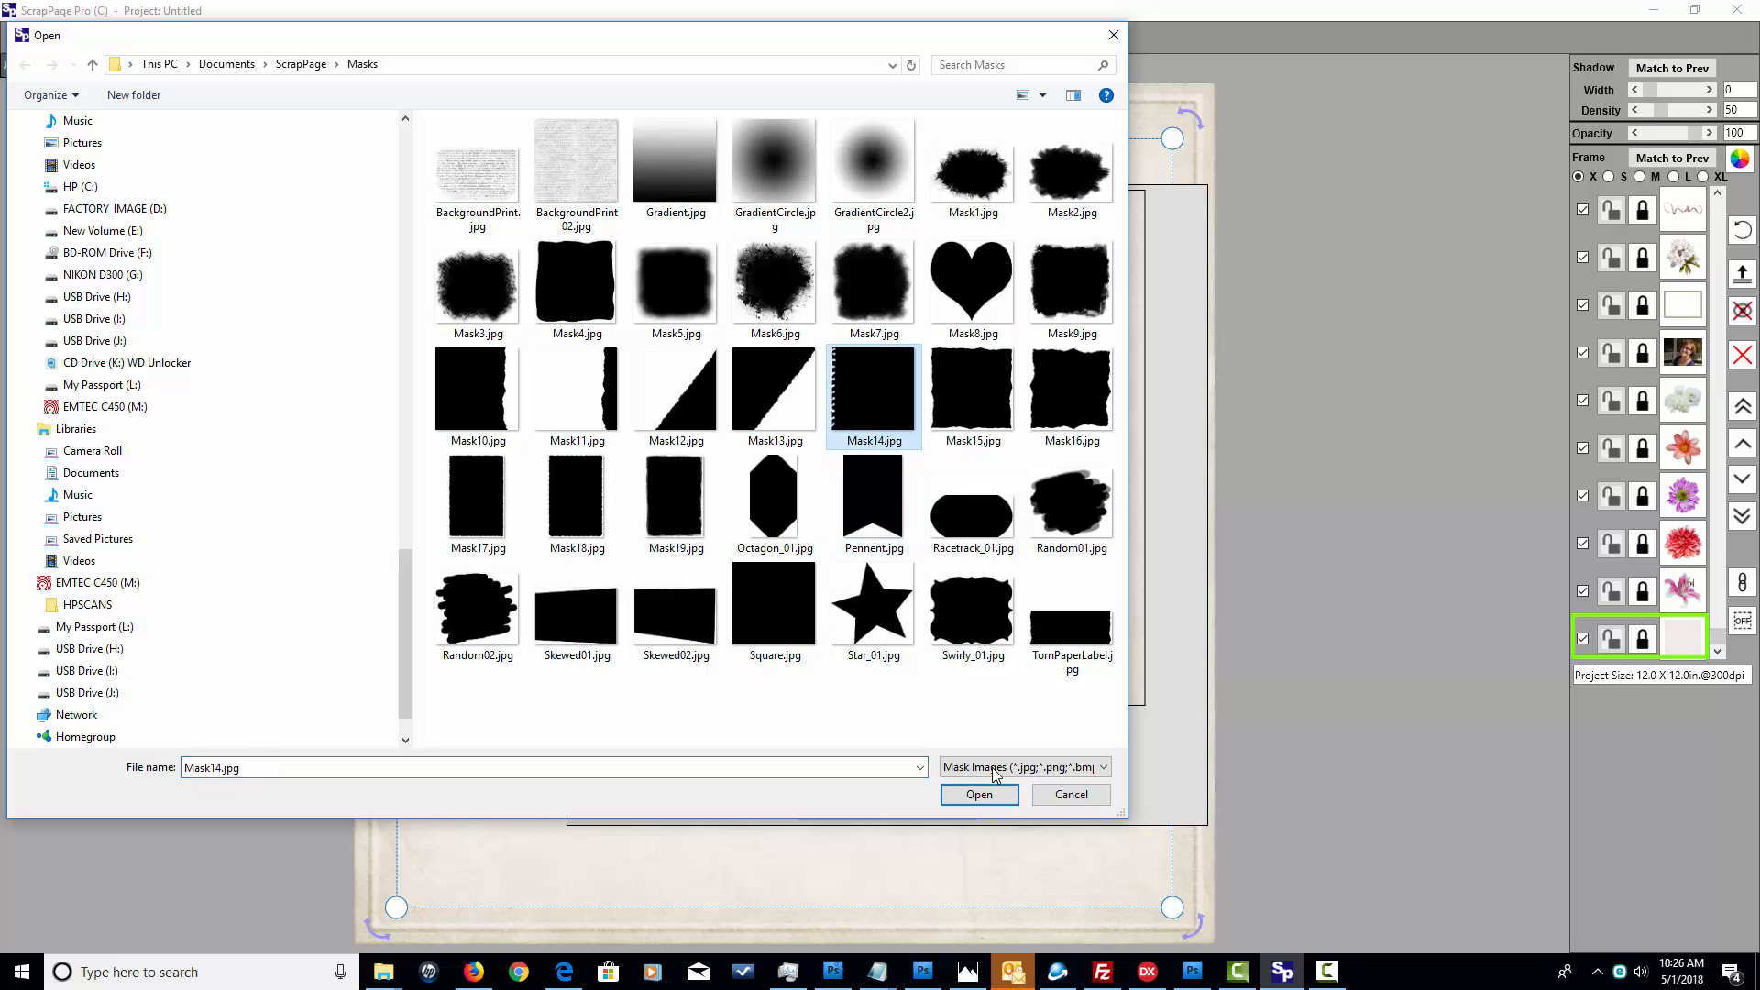
{"action": "left_click", "coordinate": [979, 794]}
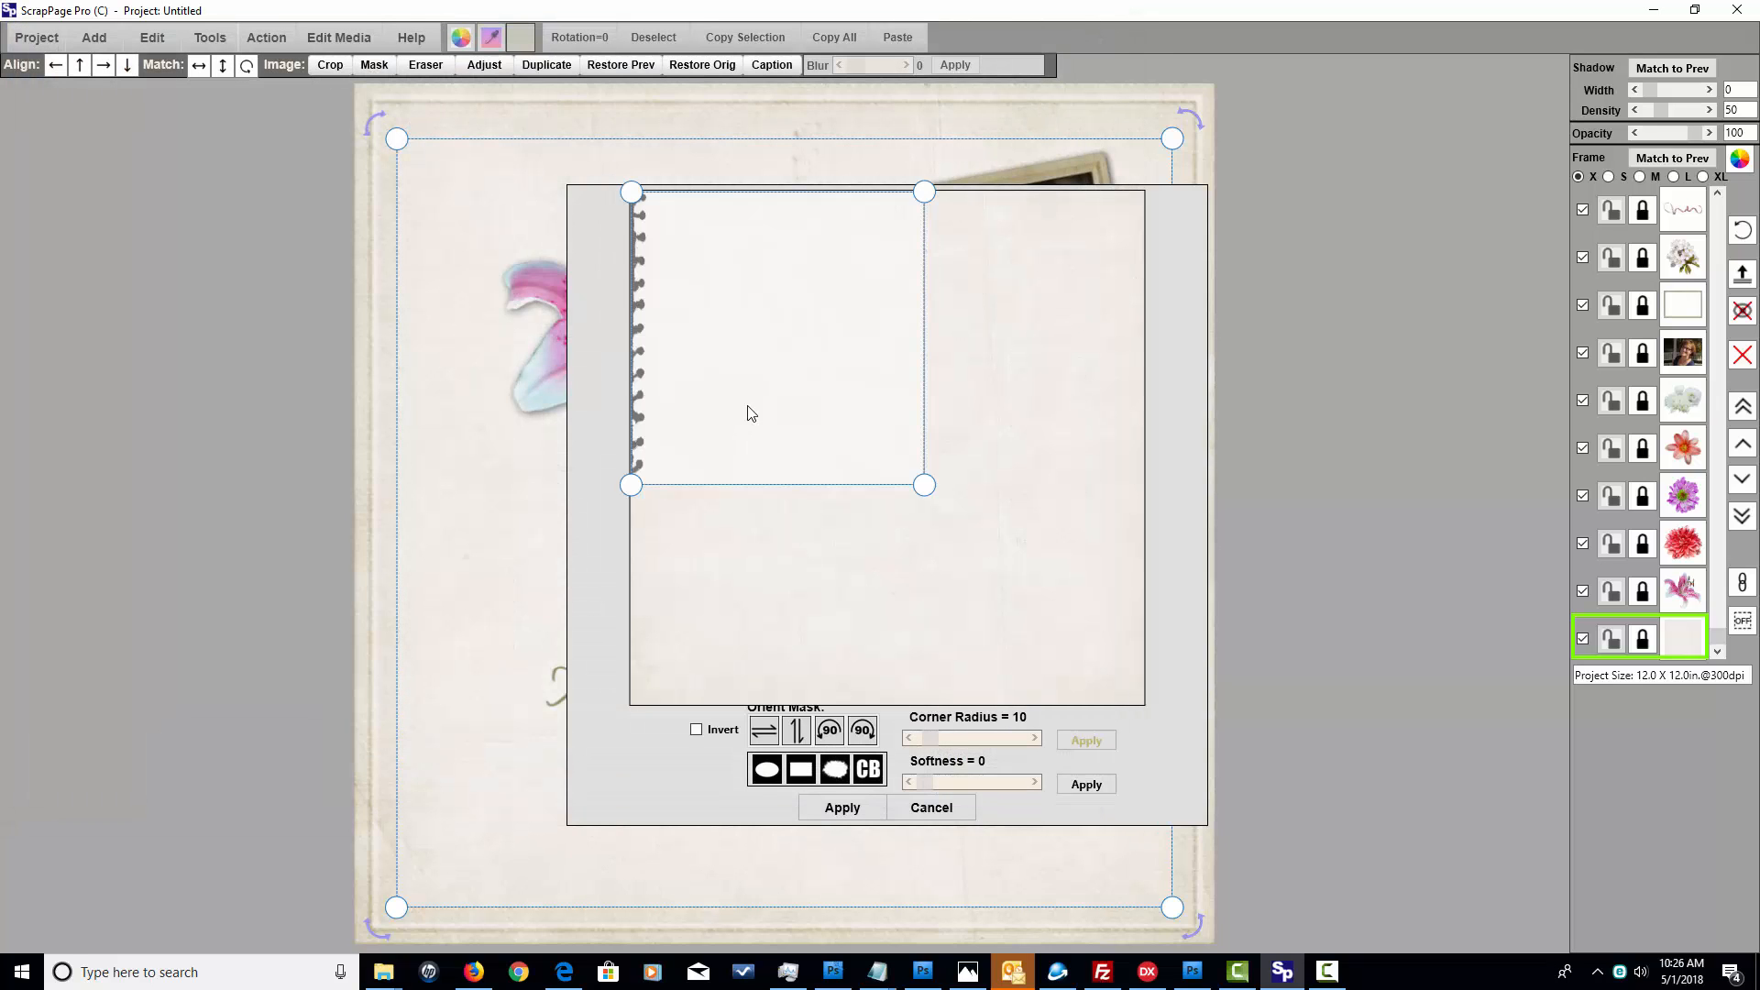
{"action": "left_click_drag", "start_coordinate": [934, 496], "coordinate": [1156, 716]}
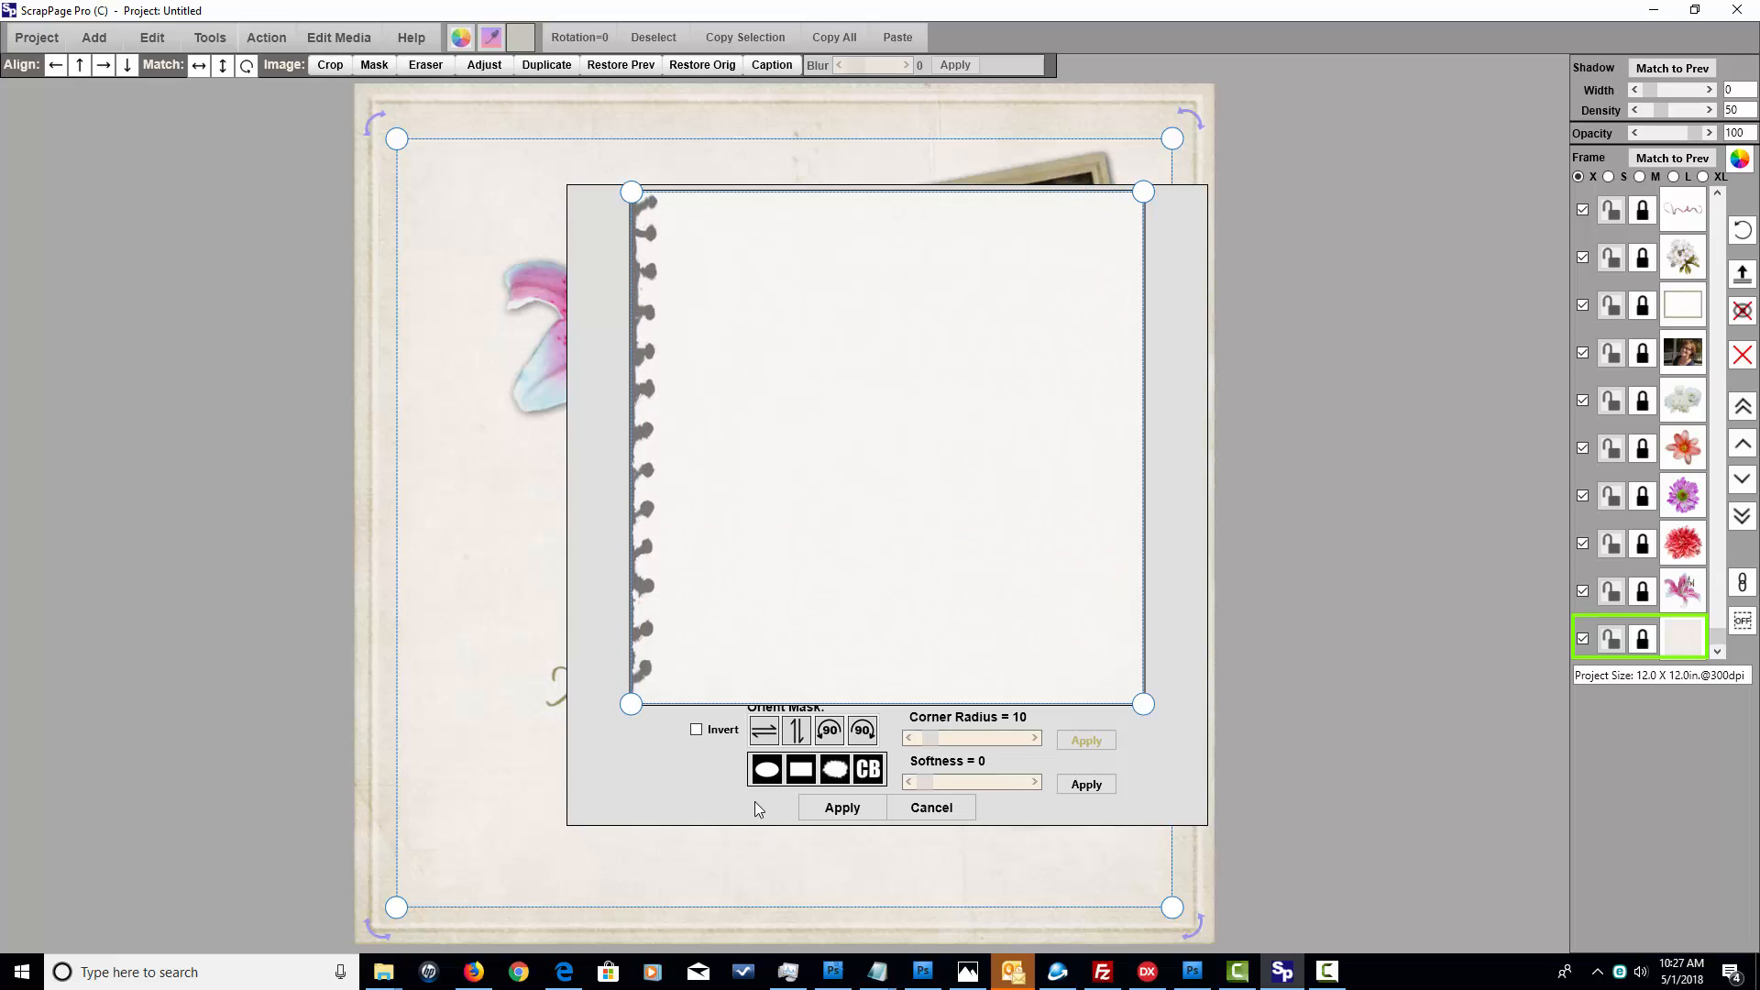
{"action": "left_click", "coordinate": [842, 807]}
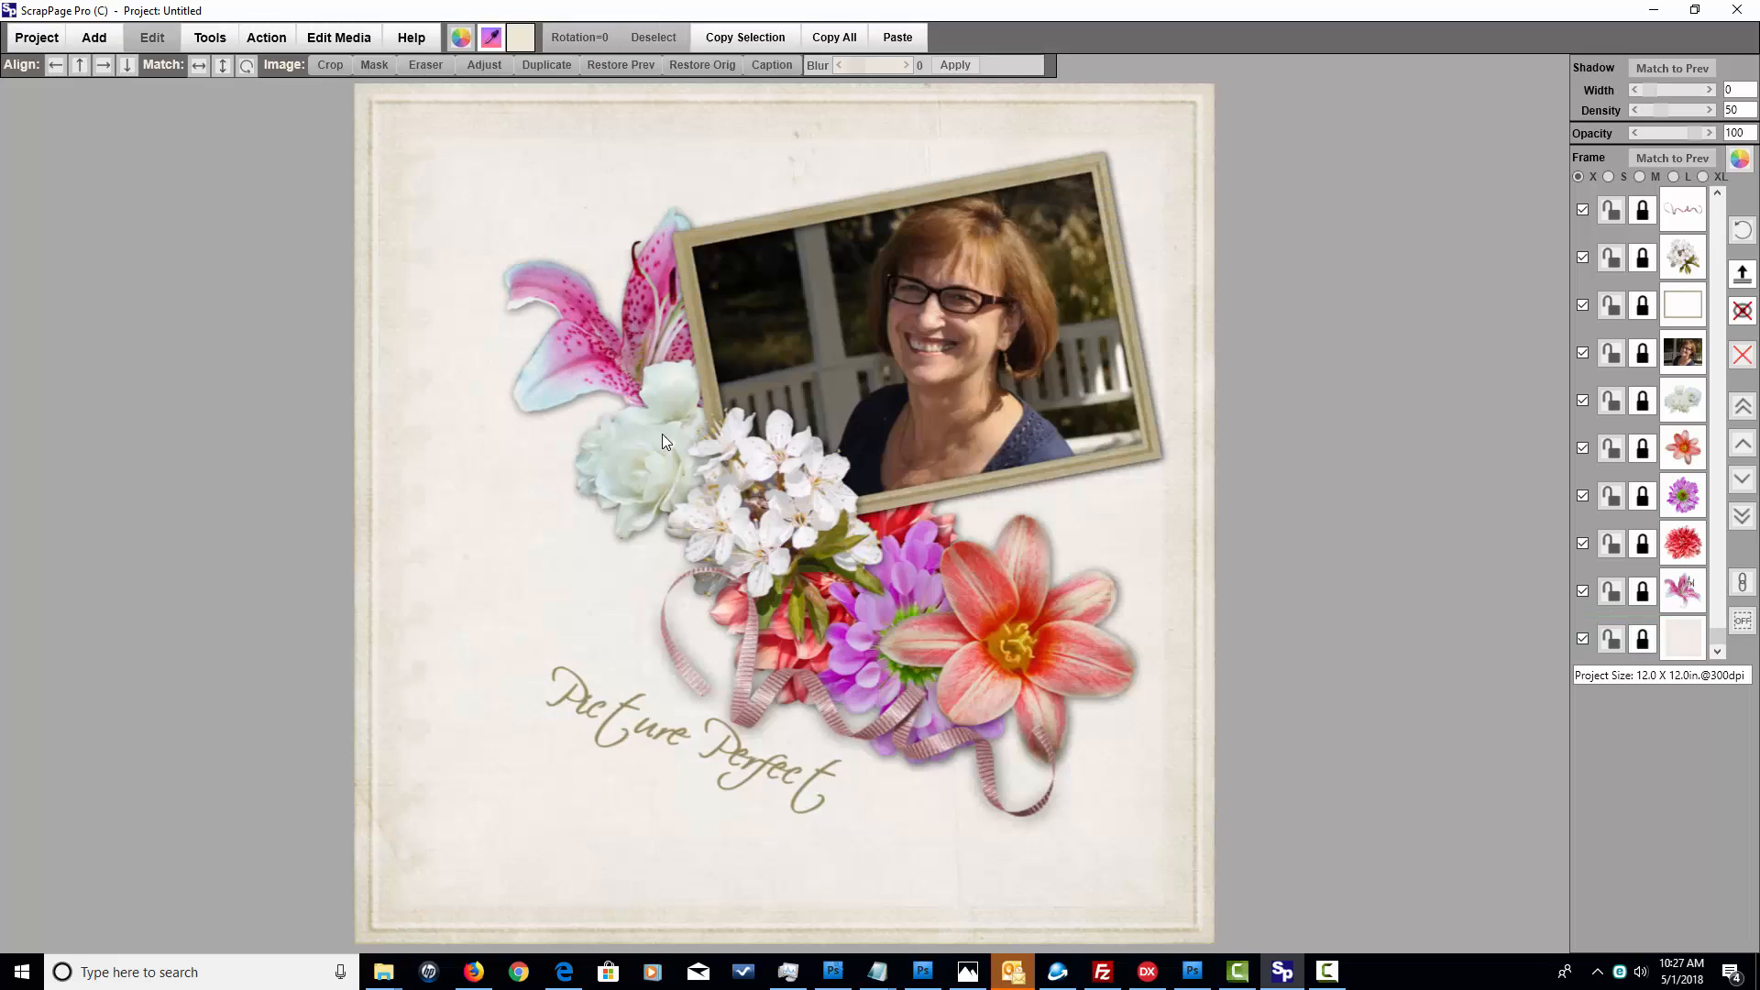
- Give the torn-edge panel a shadow with width 2 and density 159, and deselect it
{"action": "left_click", "coordinate": [449, 572]}
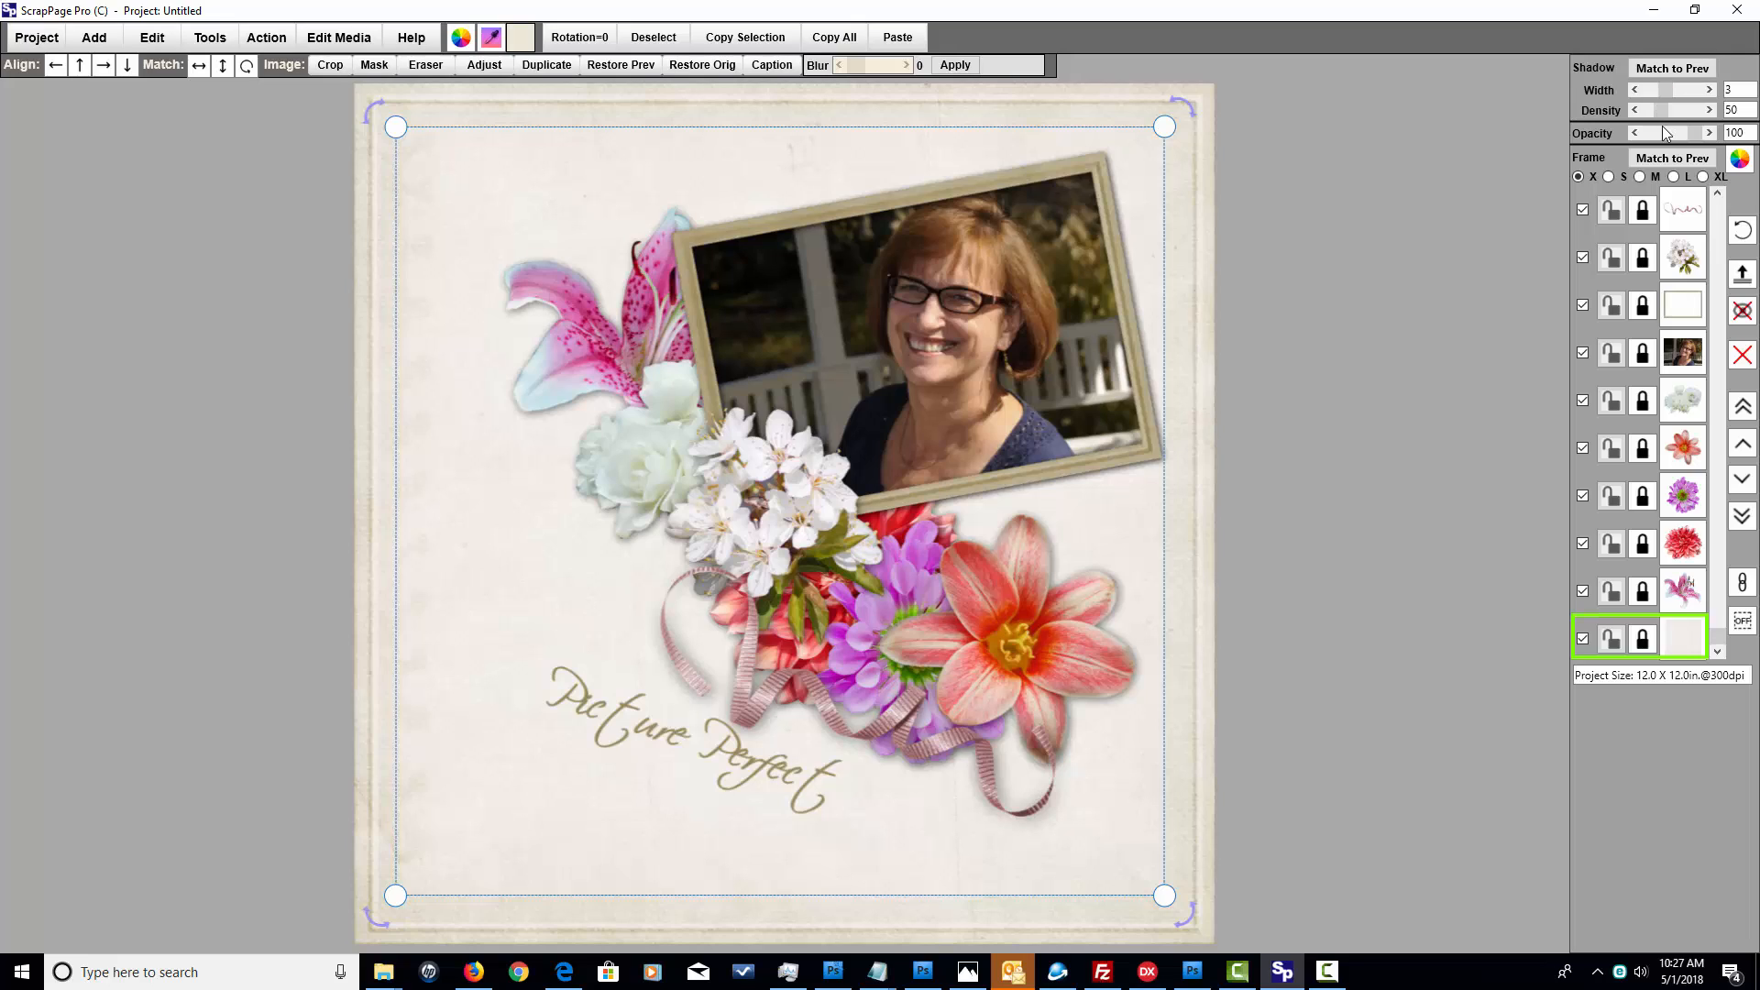
{"action": "left_click_drag", "start_coordinate": [1665, 112], "coordinate": [1680, 112]}
{"action": "left_click_drag", "start_coordinate": [1684, 111], "coordinate": [1686, 112]}
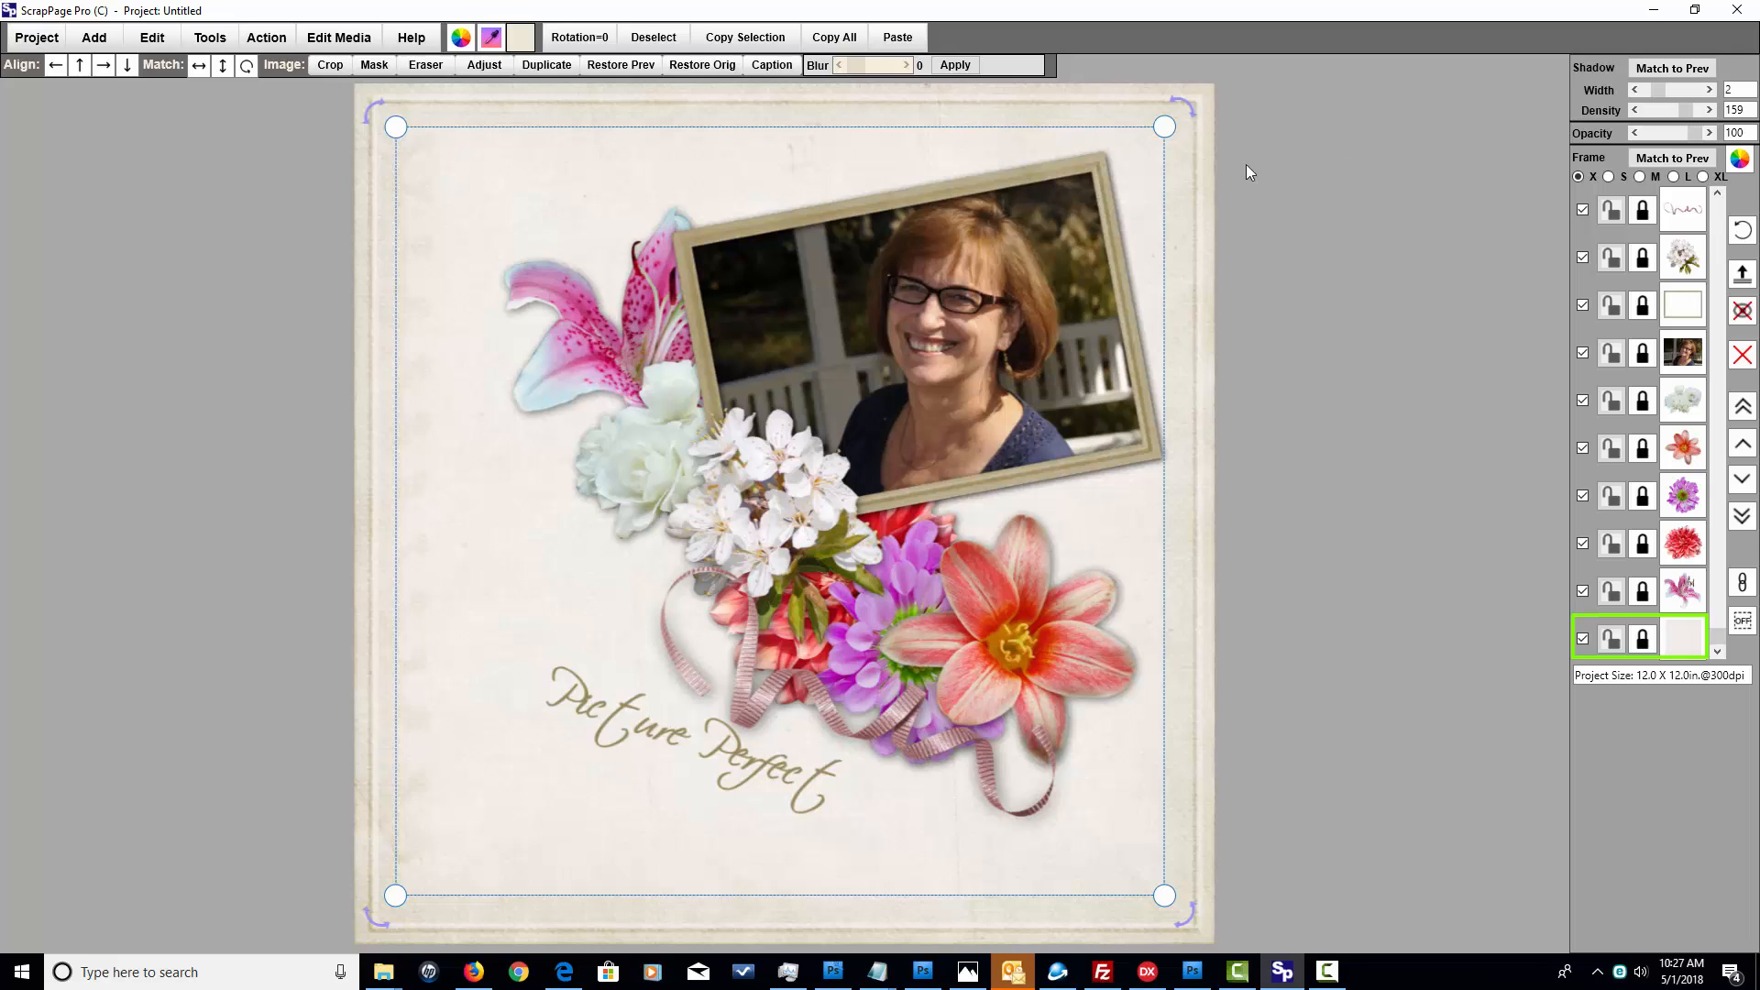
{"action": "left_click", "coordinate": [1170, 190]}
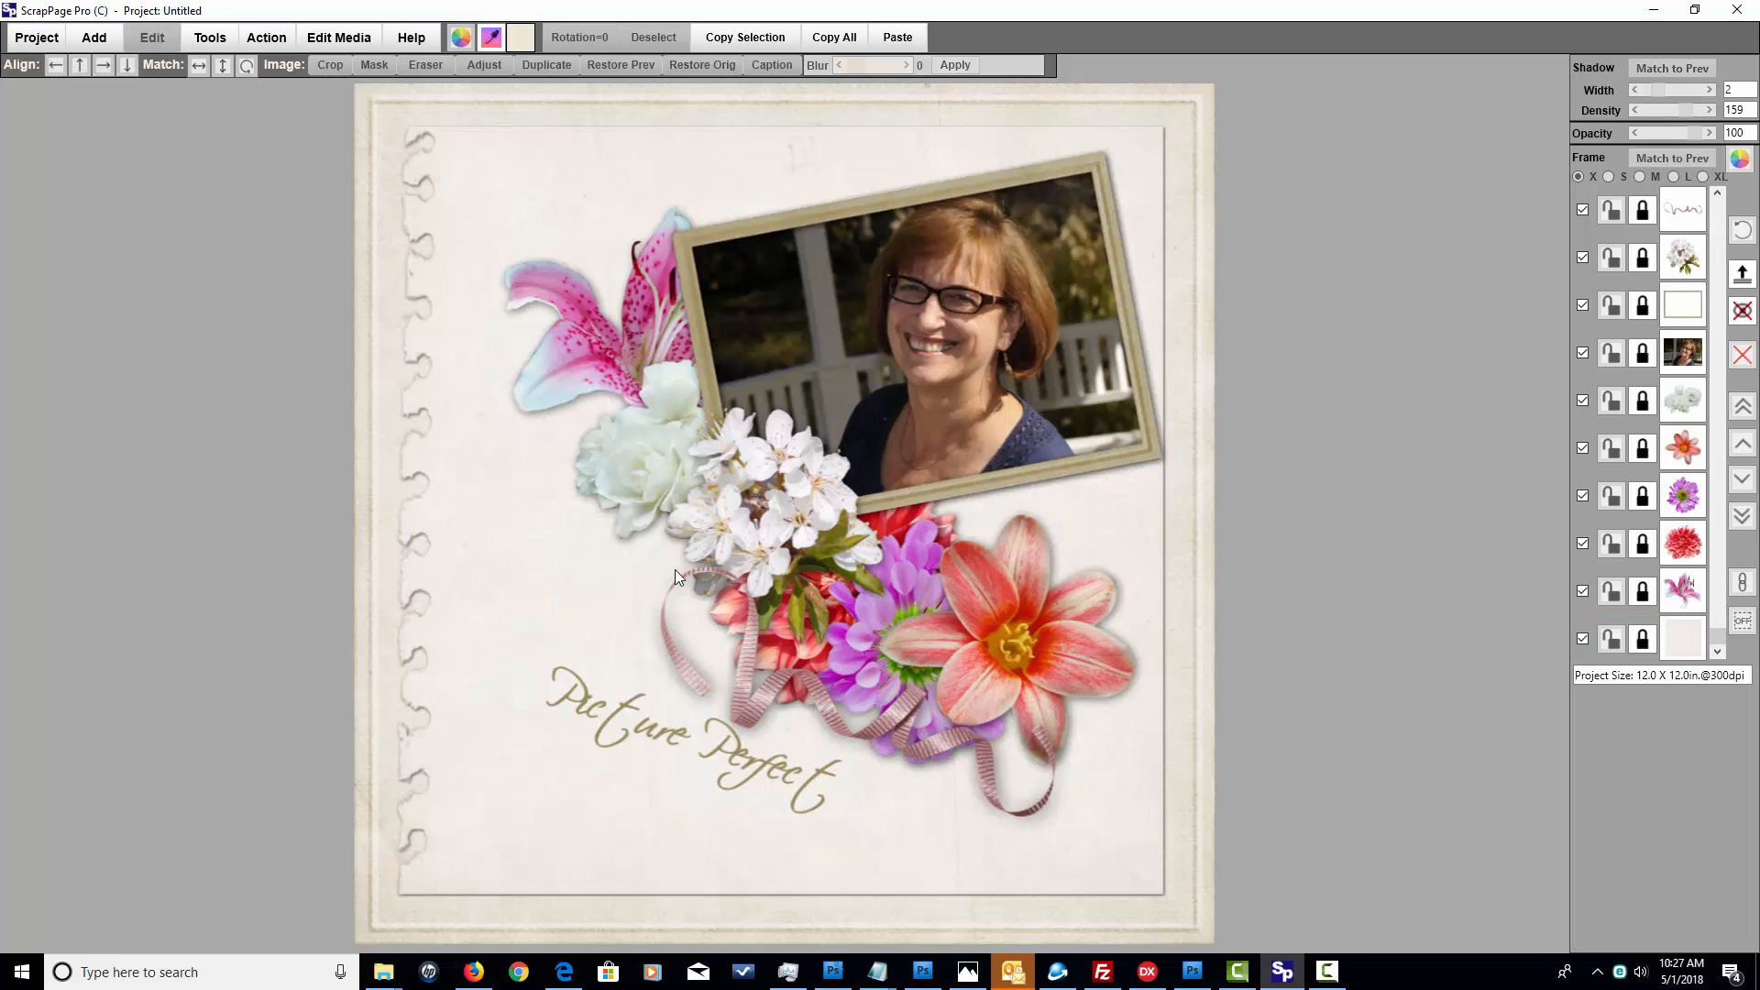
- Rotate the torn-edge panel slightly clockwise on the page and deselect it
{"action": "left_click", "coordinate": [454, 184]}
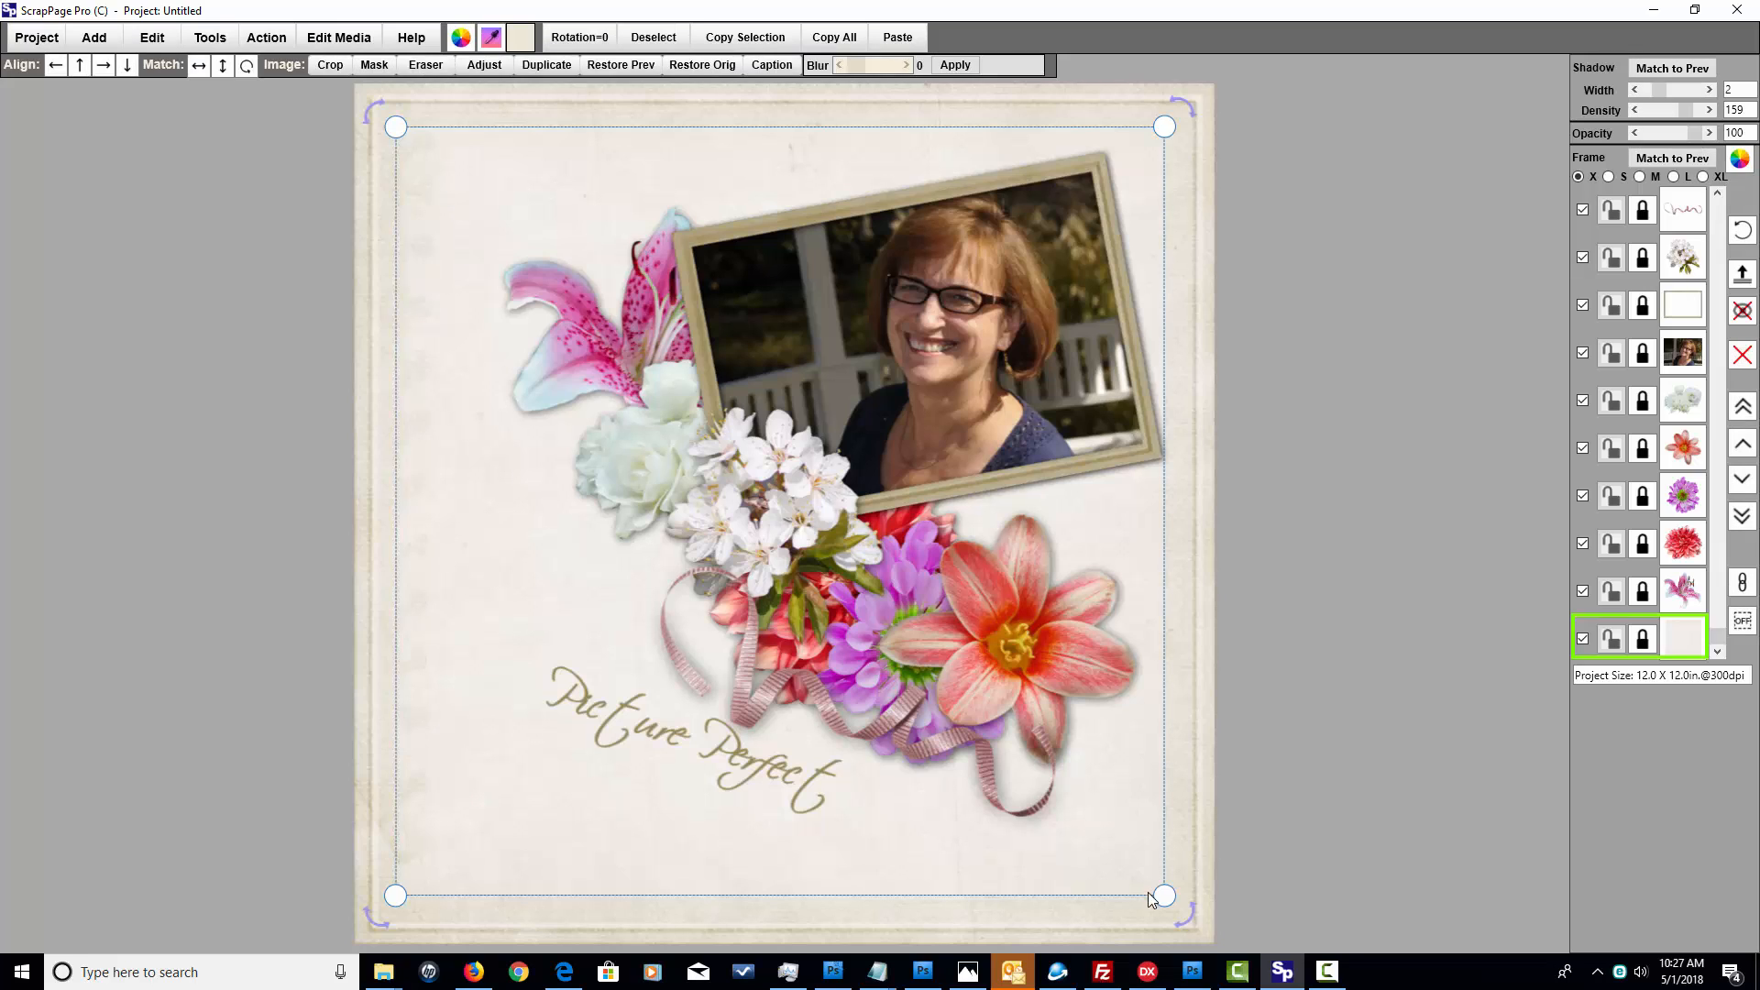
{"action": "mouse_move", "coordinate": [1191, 917]}
{"action": "left_mouse_down"}
{"action": "mouse_move", "coordinate": [1186, 932]}
{"action": "mouse_move", "coordinate": [1158, 908]}
{"action": "mouse_move", "coordinate": [1180, 921]}
{"action": "left_mouse_up"}
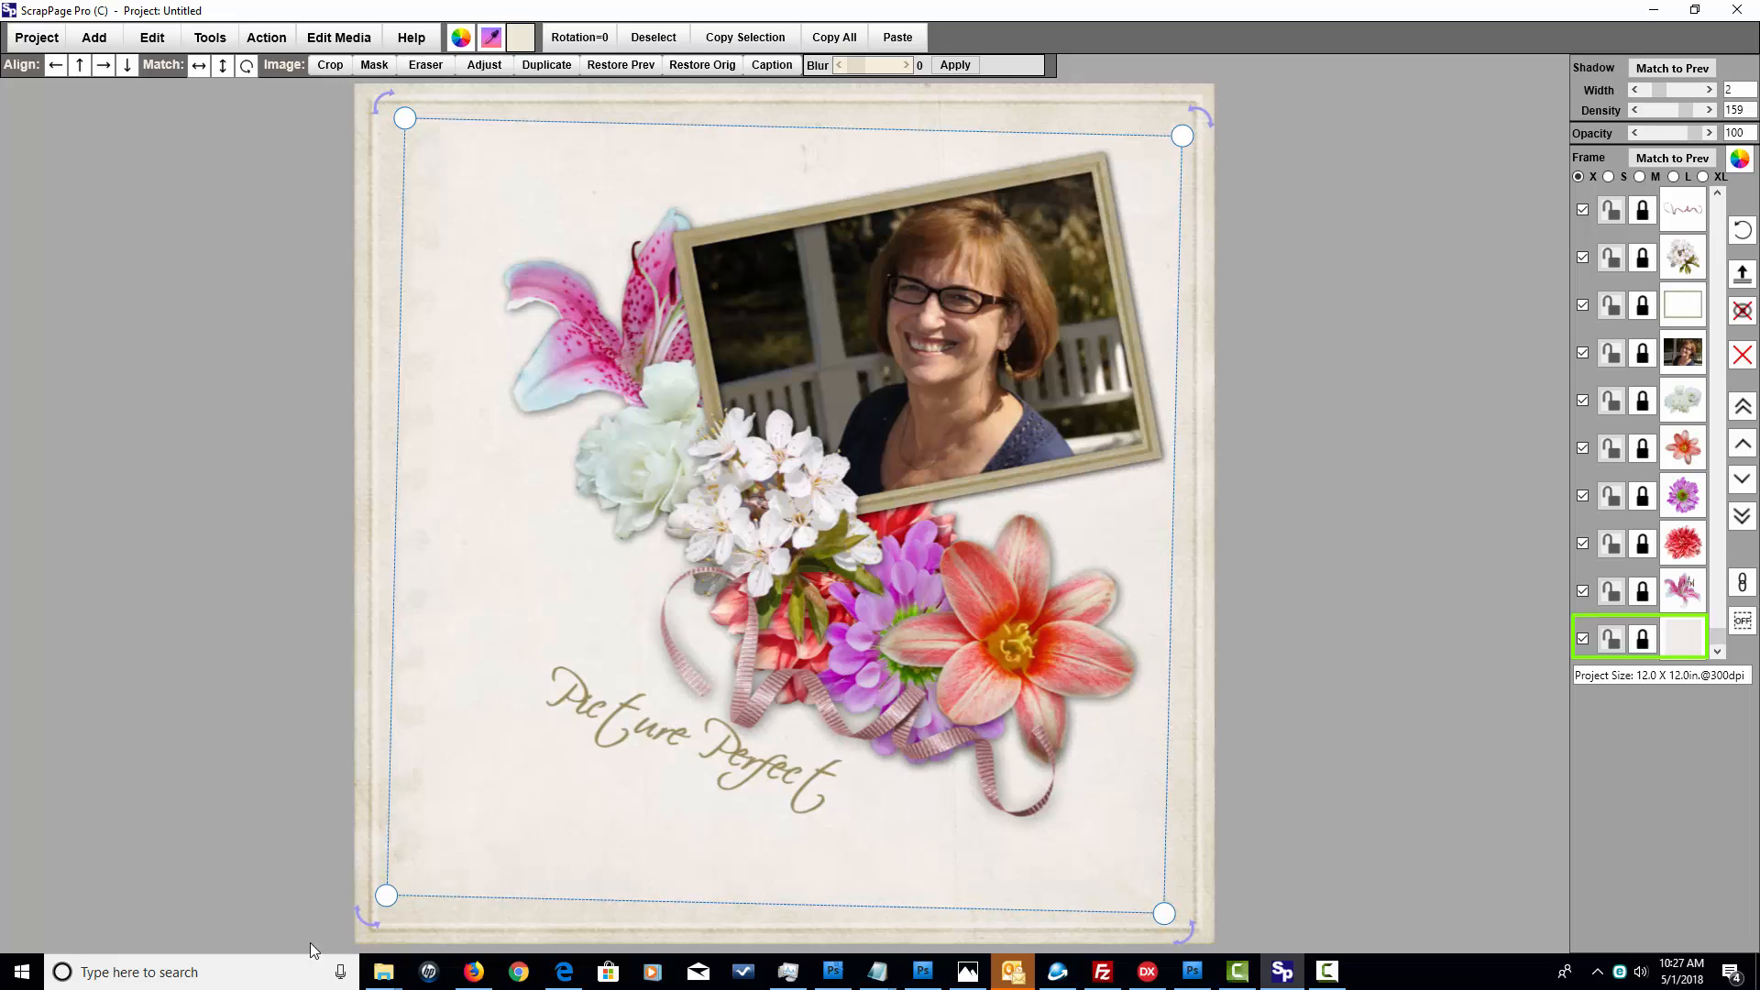
{"action": "left_click", "coordinate": [441, 918]}
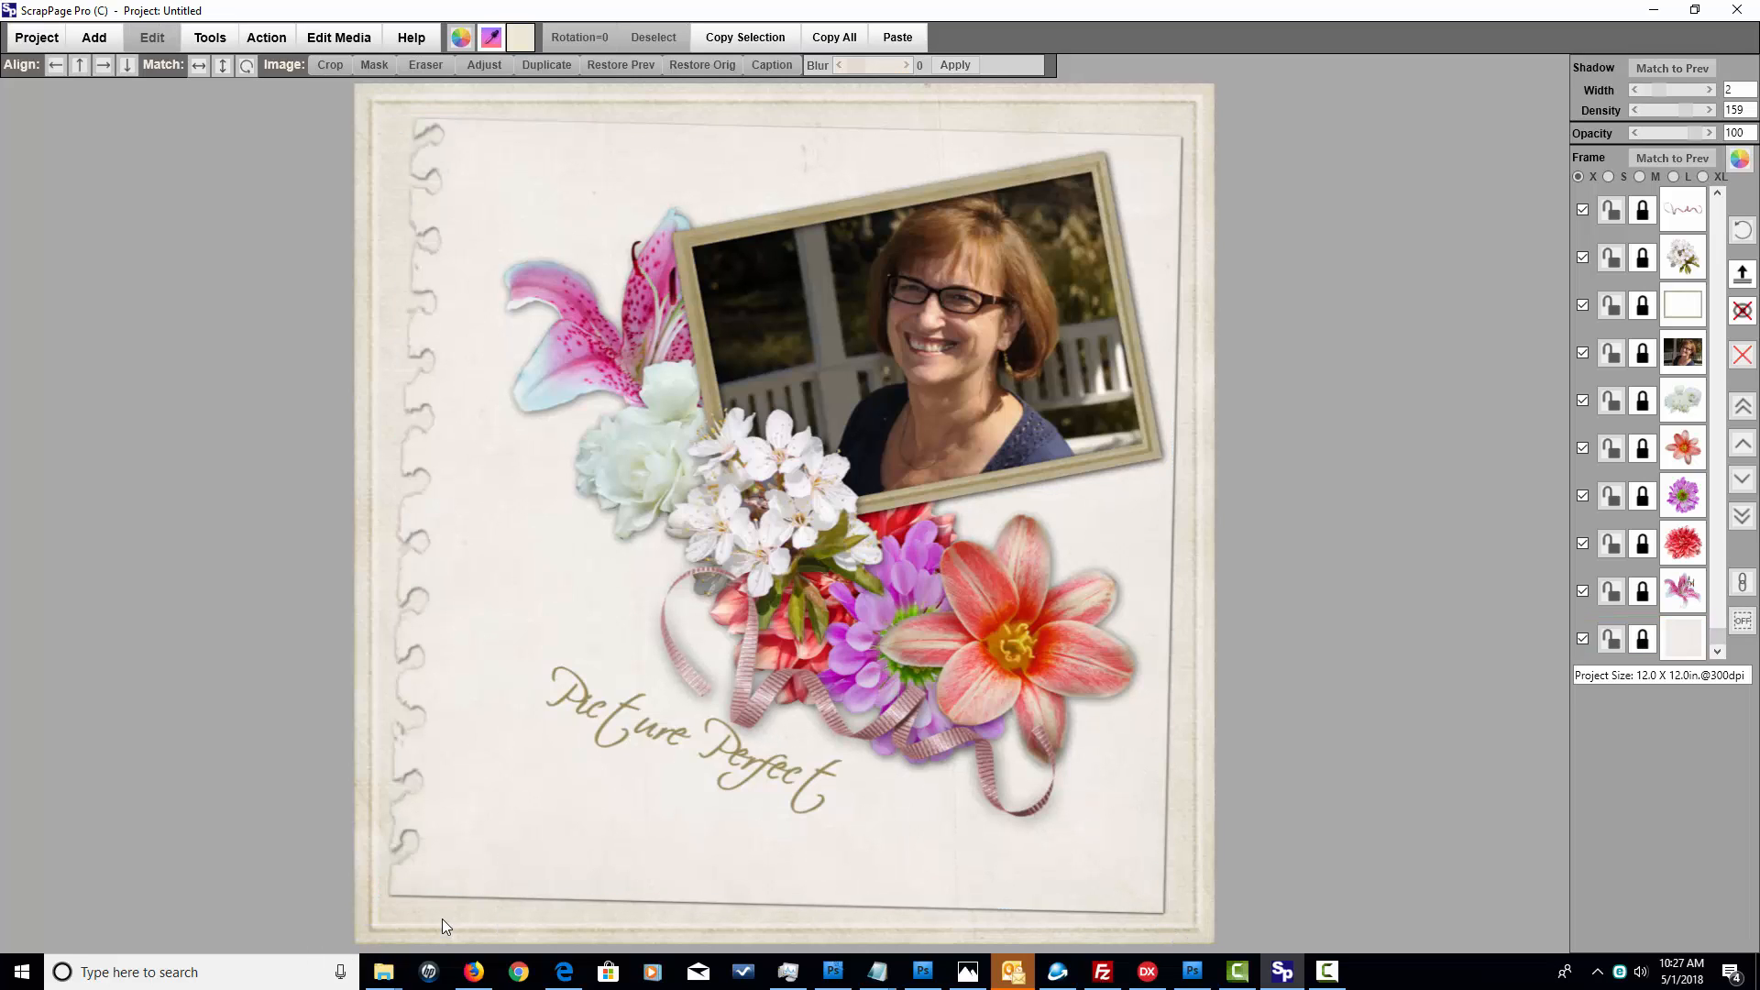